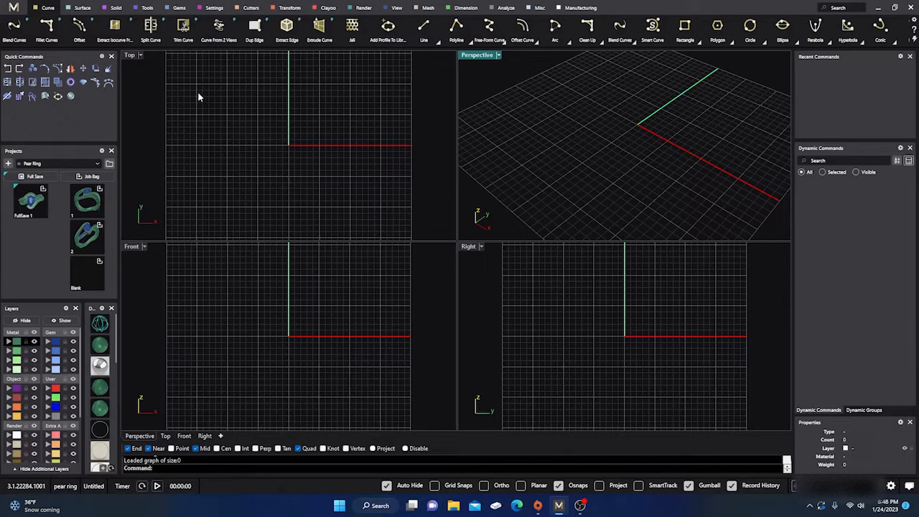
Create a ring rail in US finger size 7
left_click(147, 8)
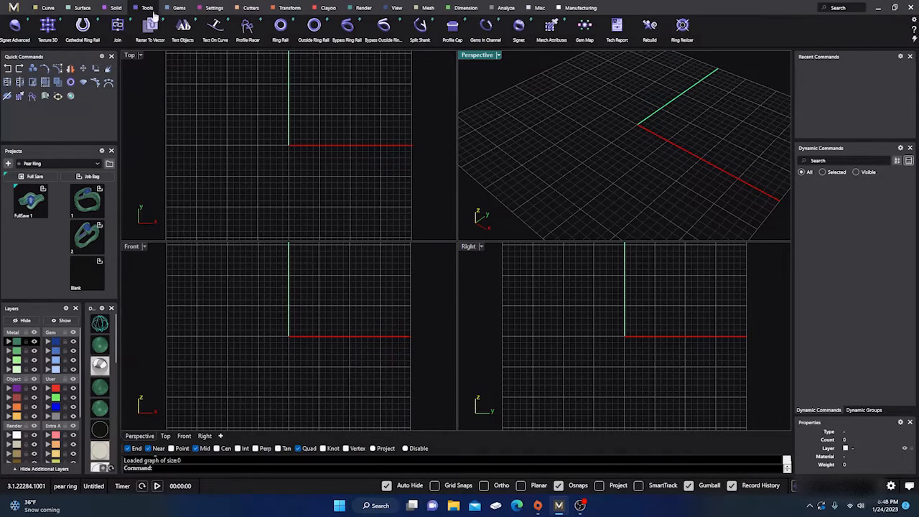
left_click(280, 27)
key("Return")
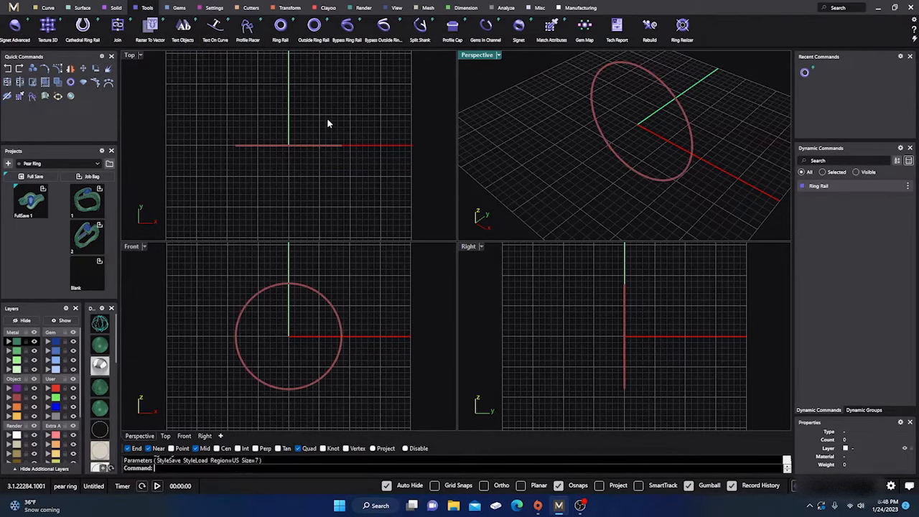
Place one pear-shaped diamond on the ring rail using Gem on Ring Rail, with a Z offset of 5
left_click(300, 145)
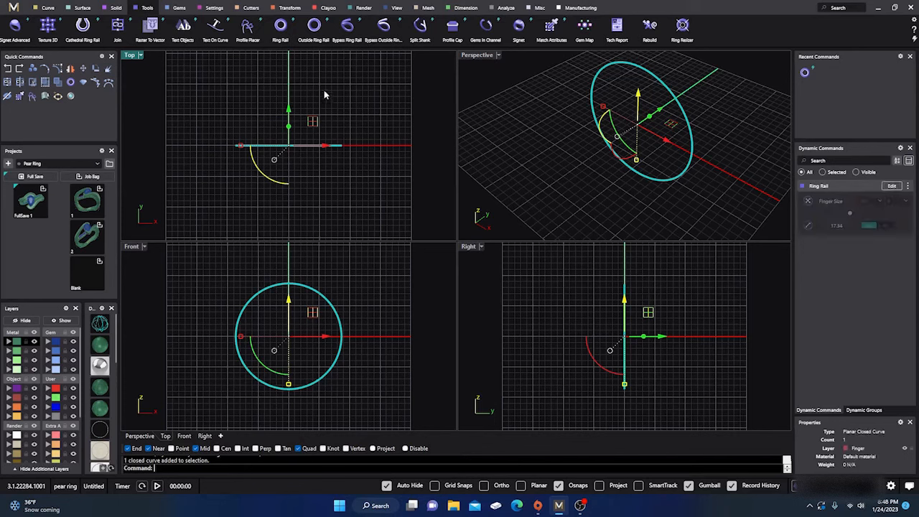
left_click(180, 8)
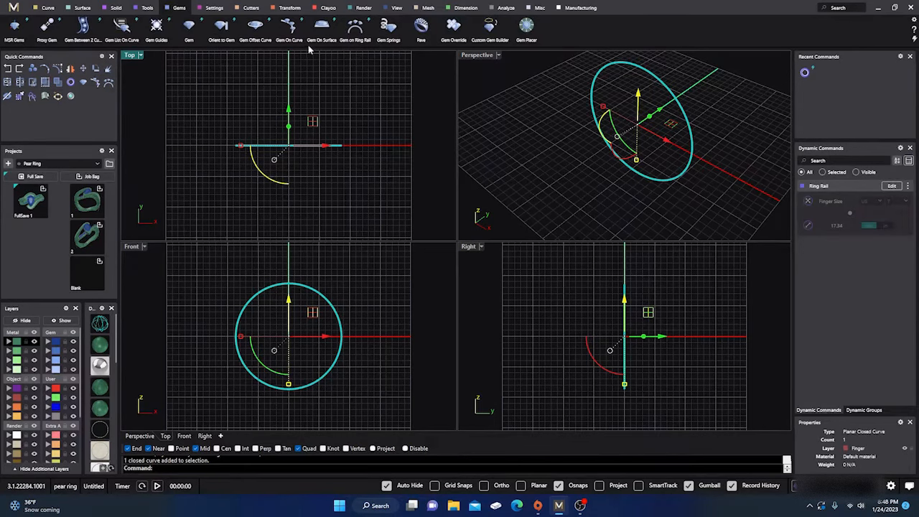
left_click(355, 27)
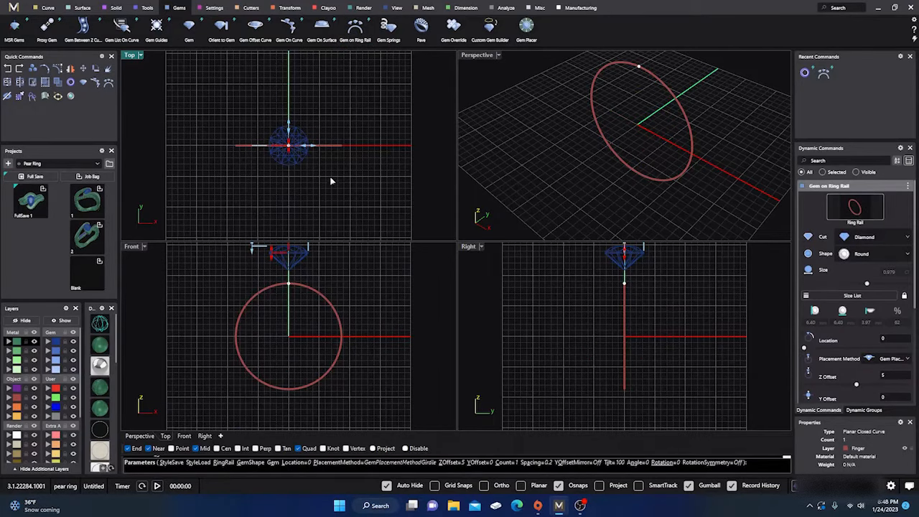
right_click_drag(403, 247, 395, 270)
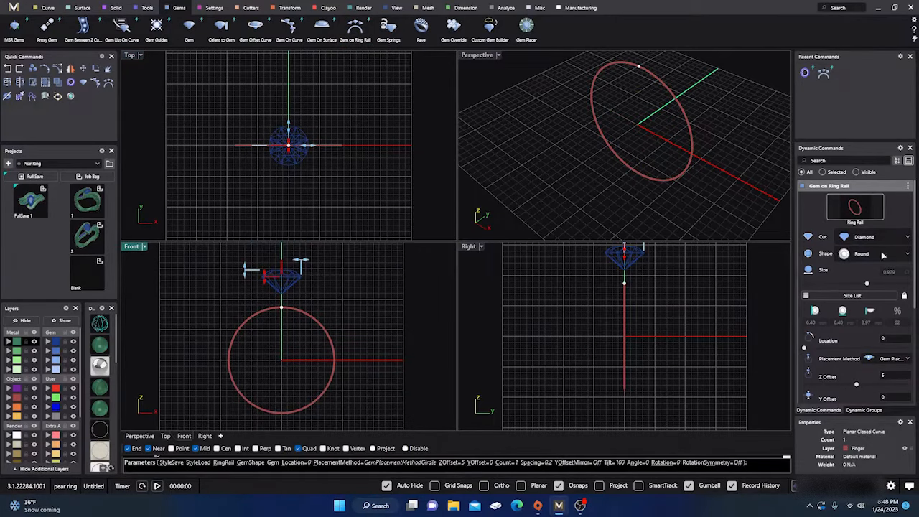
left_click(886, 256)
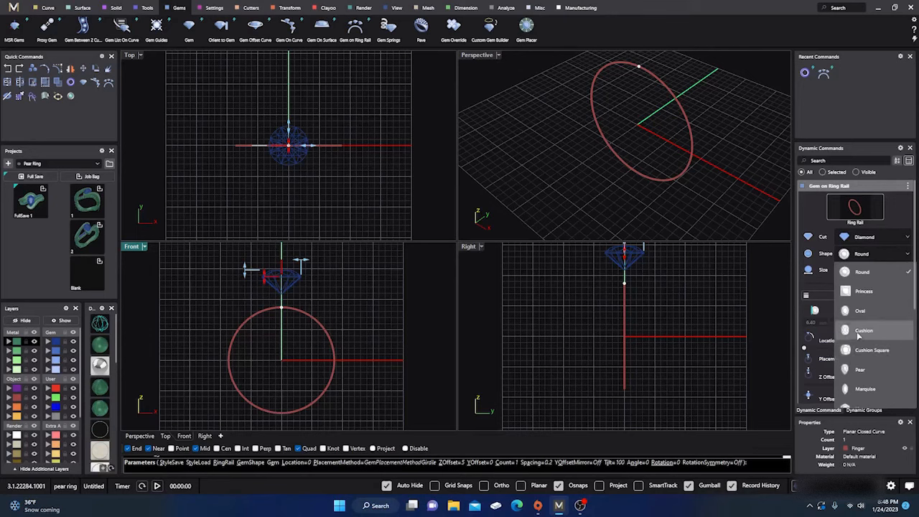
left_click(859, 370)
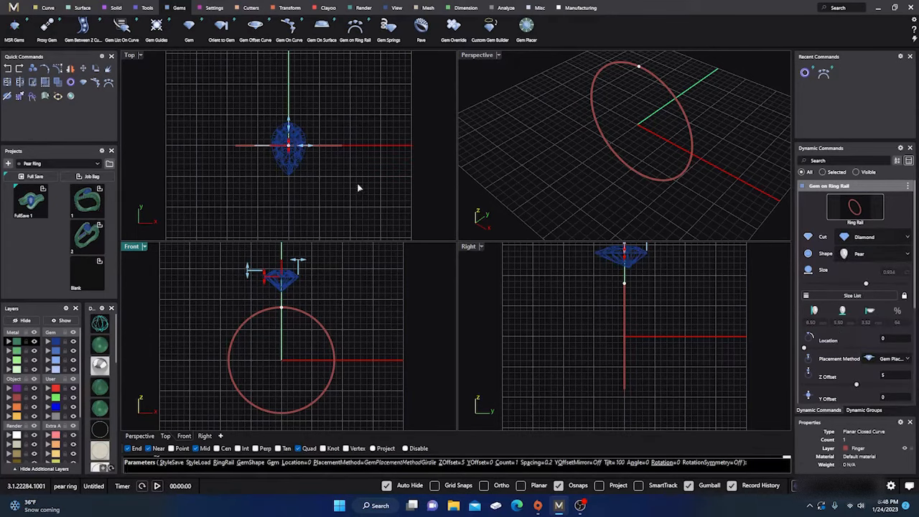
right_click(330, 182)
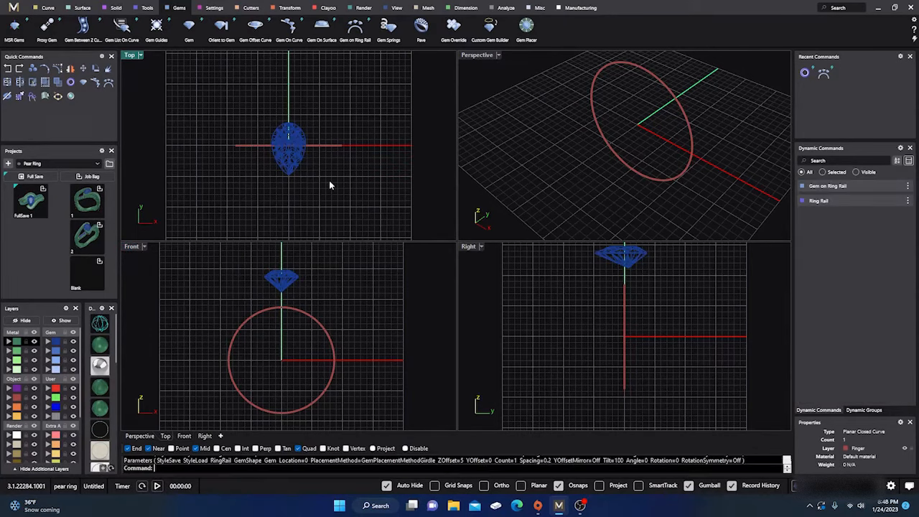
Create a Gem Offset Curve around the pear diamond with a girdle spacing of 0.3
left_click(286, 149)
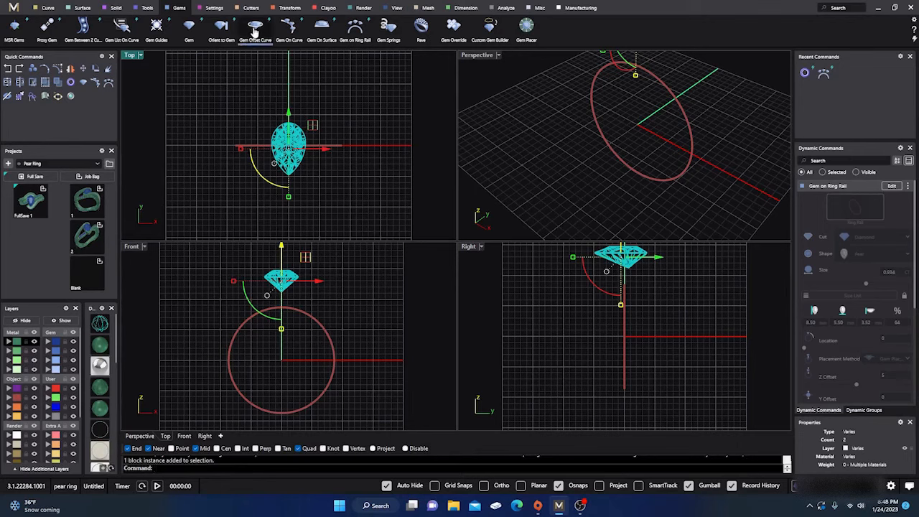
left_click(255, 29)
scroll(307, 156, "up", 4)
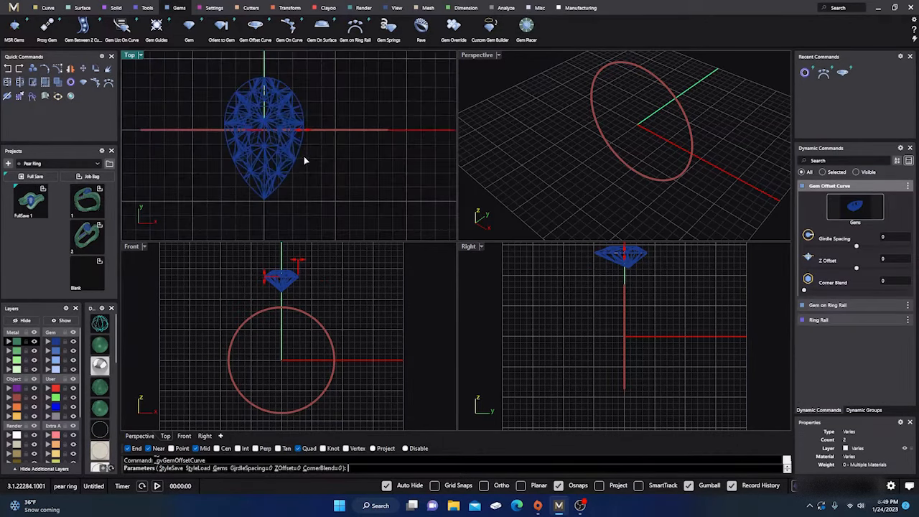
mouse_move(305, 137)
left_click_drag(307, 134, 311, 135)
right_click(318, 184)
scroll(358, 175, "down", 6)
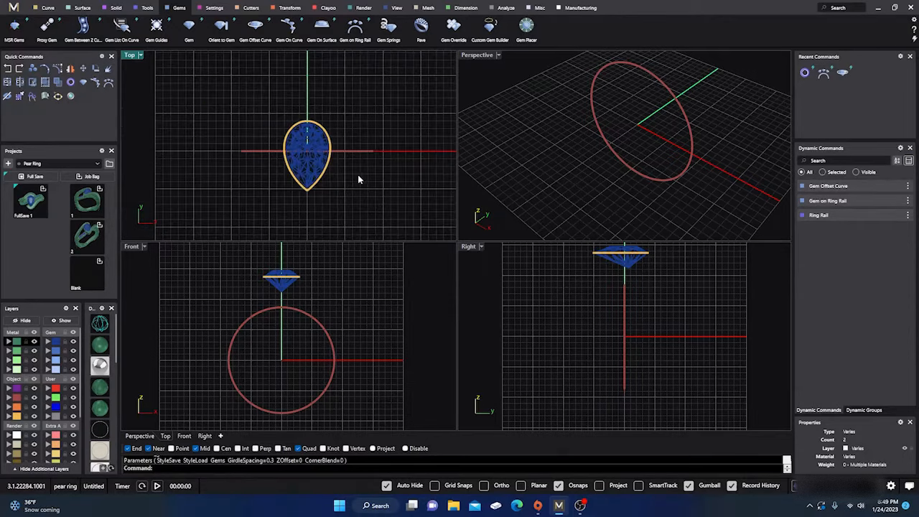
Split the pear offset curve at four points, two flanking the rounded end and two flanking the pointed tip
left_click(301, 124)
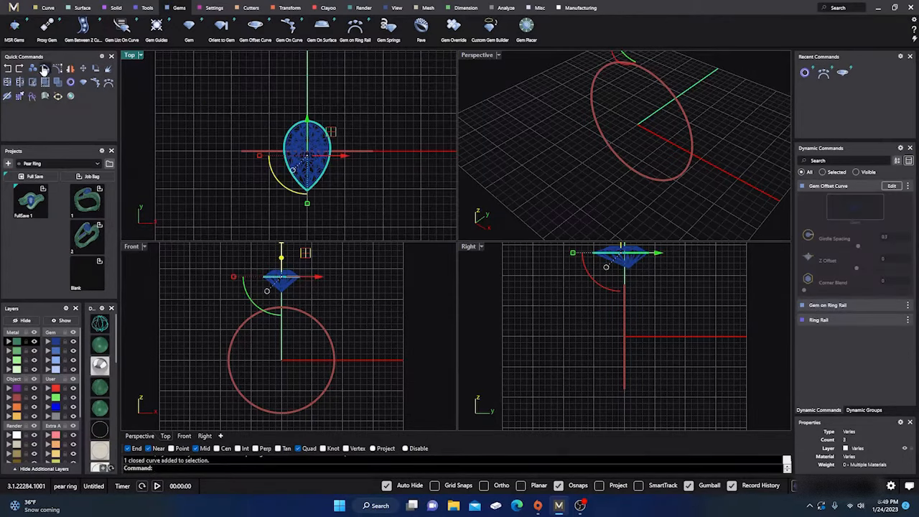
left_click(21, 82)
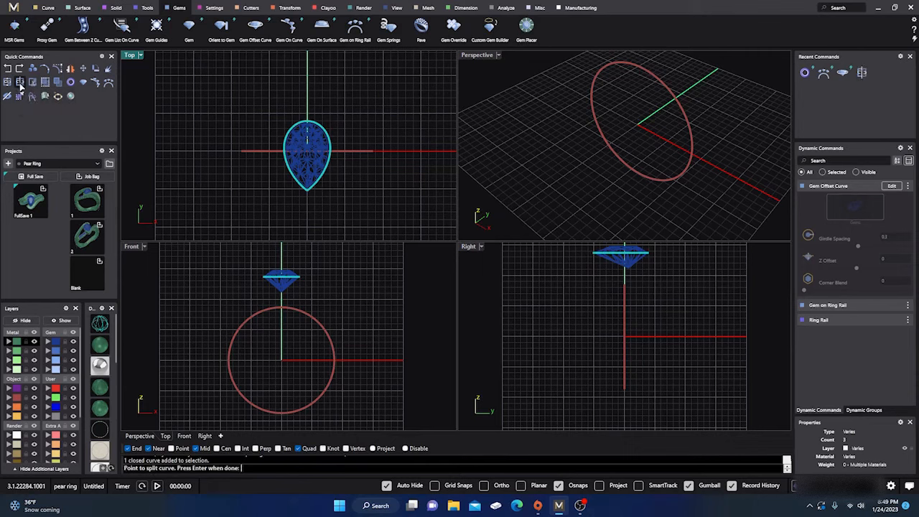
scroll(294, 147, "up", 4)
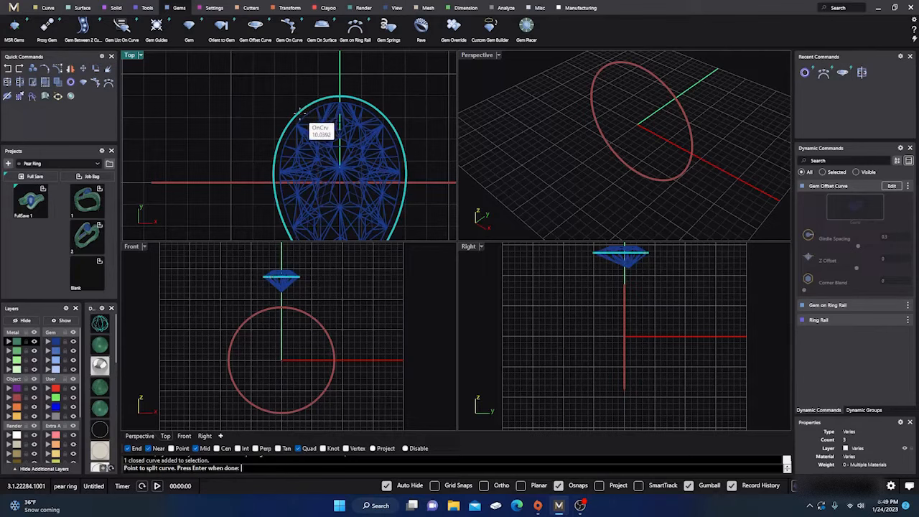
left_click(298, 112)
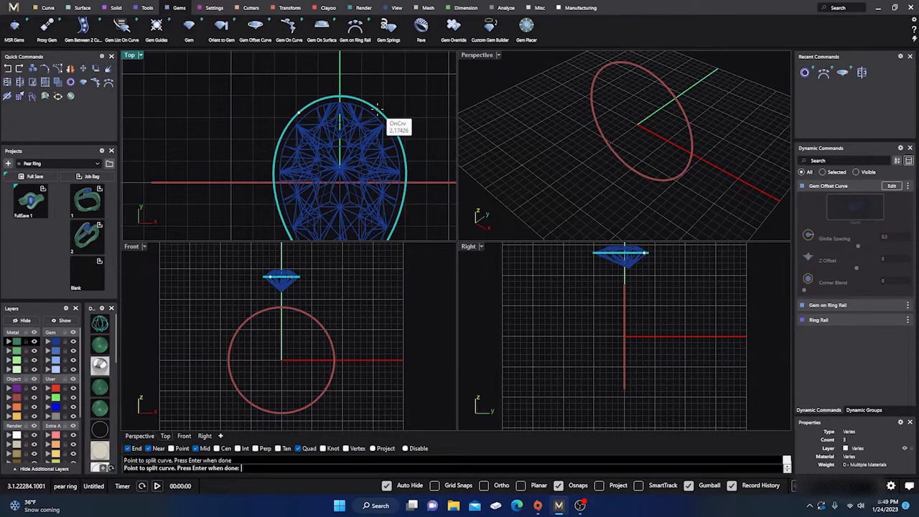
scroll(368, 94, "down", 2)
scroll(342, 194, "up", 4)
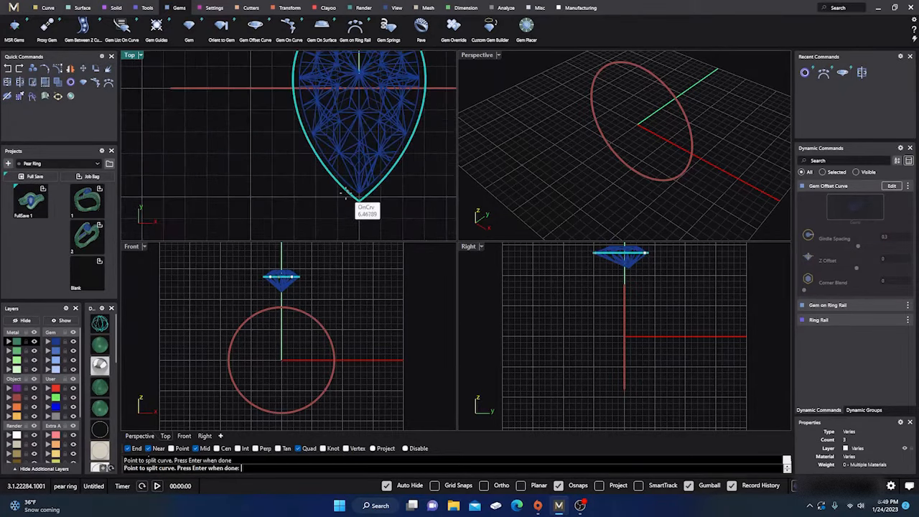
left_click(349, 193)
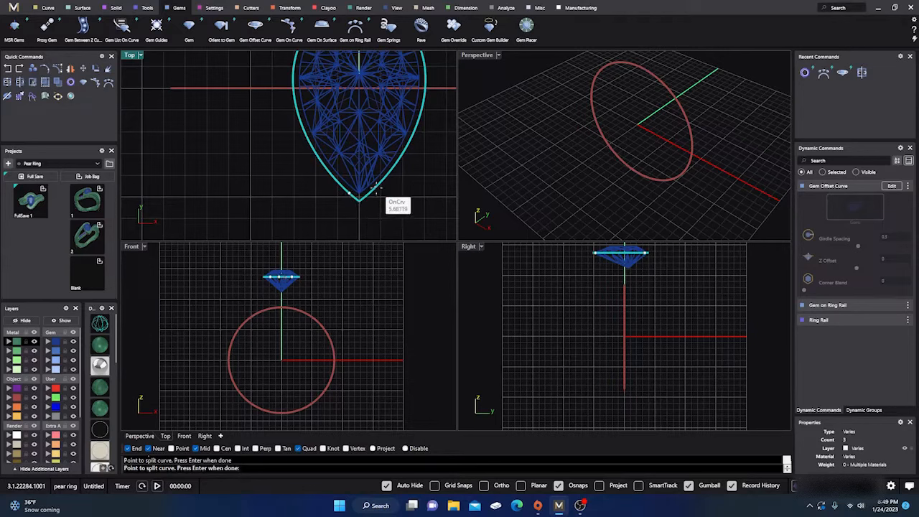
key("Return")
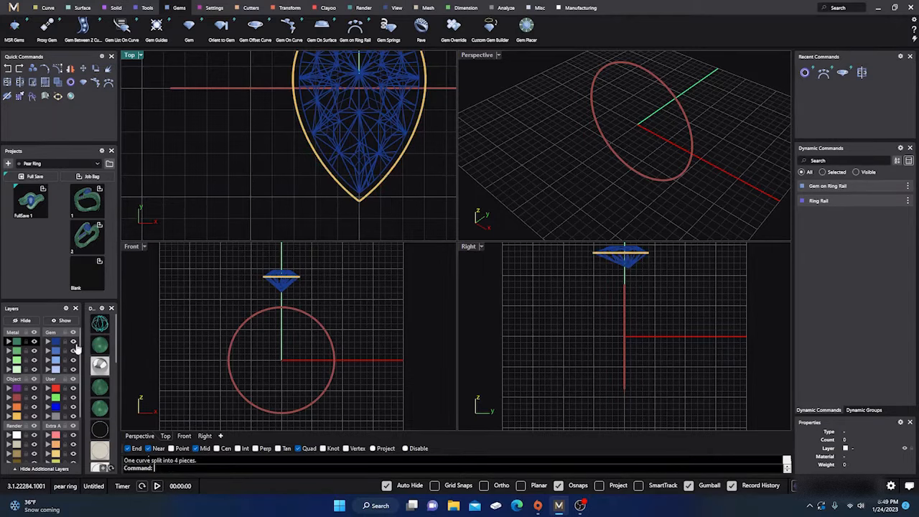
Hide the pear gem's layer and delete the two long side segments of the split offset curve
left_click(71, 345)
left_click_drag(355, 158, 282, 166)
key("Delete")
scroll(246, 168, "down", 5)
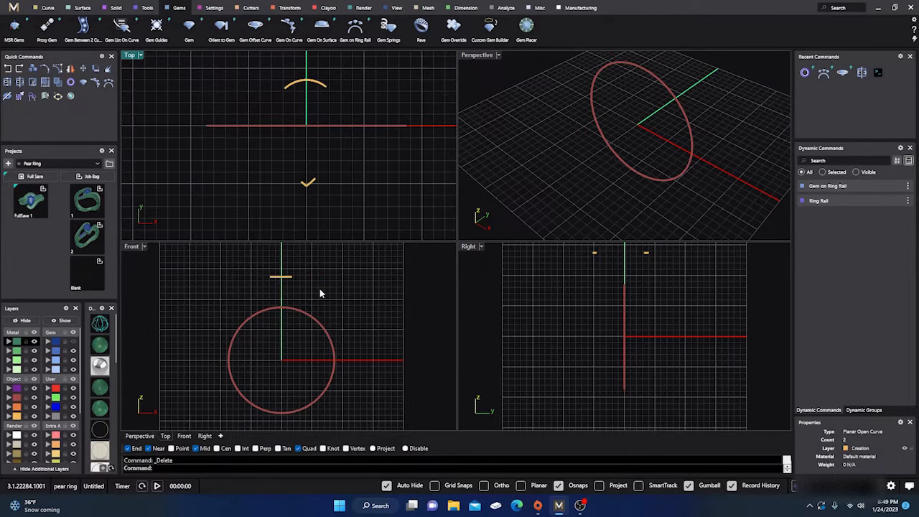
On the Creation layer, draw a vertical line downward from each side quadrant of the ring rail in the front view
scroll(321, 293, "down", 1)
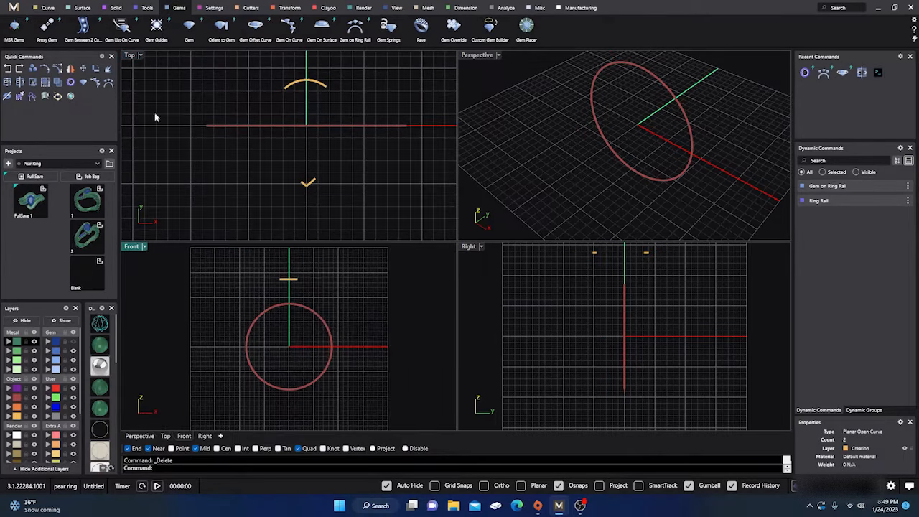
left_click(46, 8)
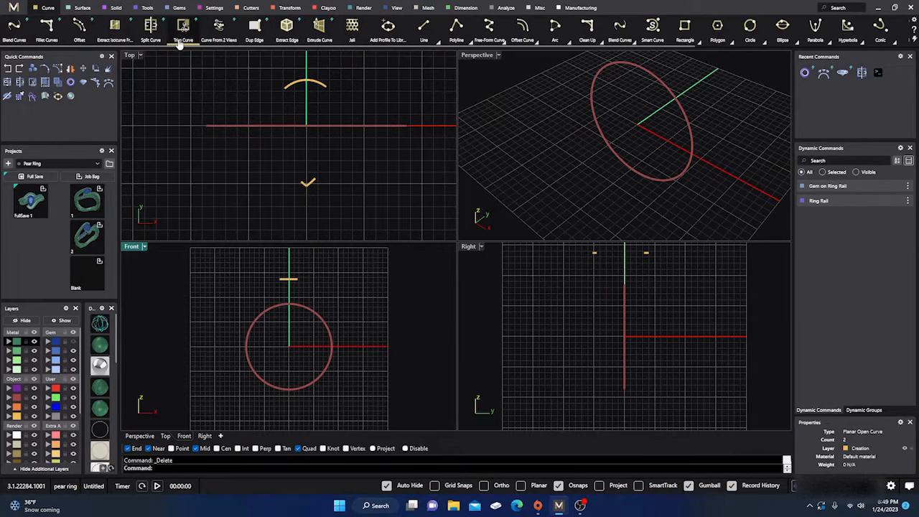
left_click(425, 28)
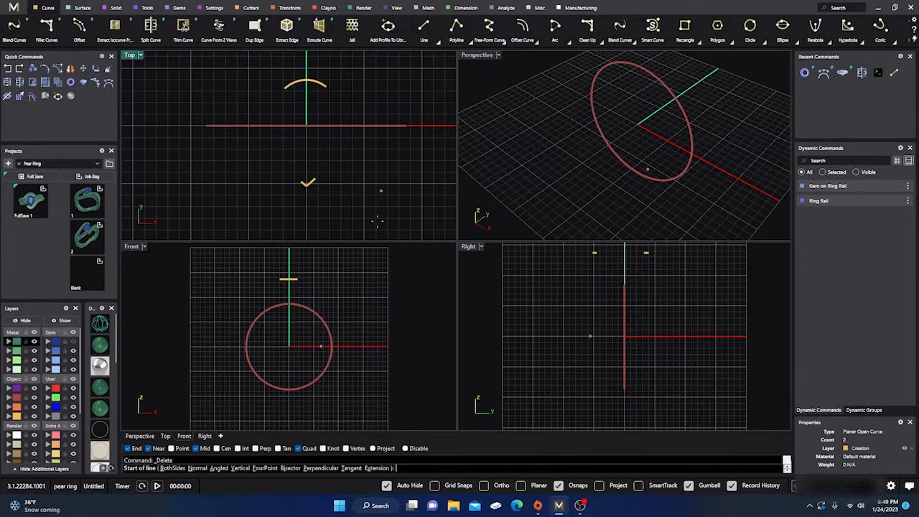
left_click(17, 416)
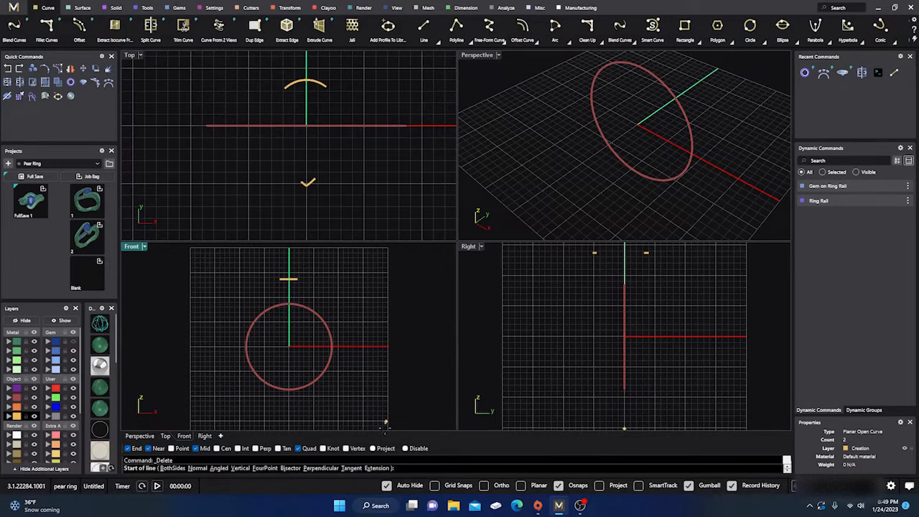
left_click(331, 347)
left_click(332, 402)
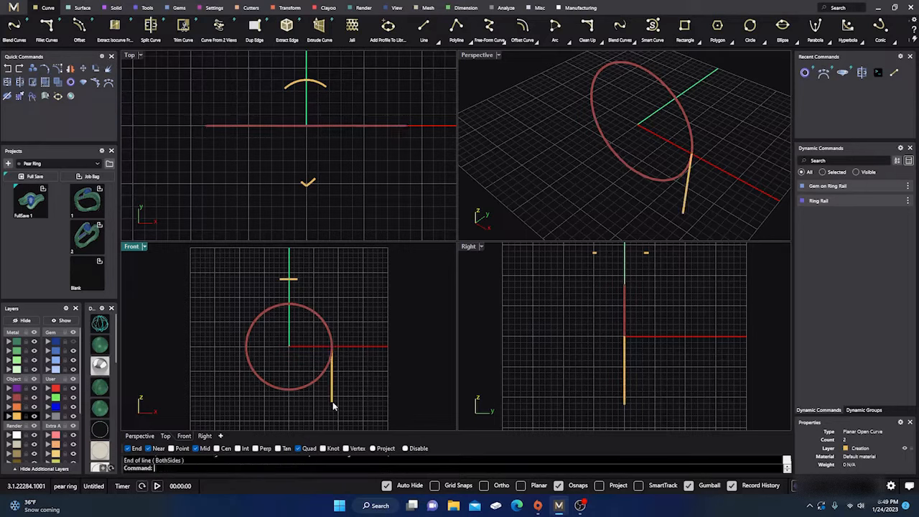
key("Return")
left_click(246, 348)
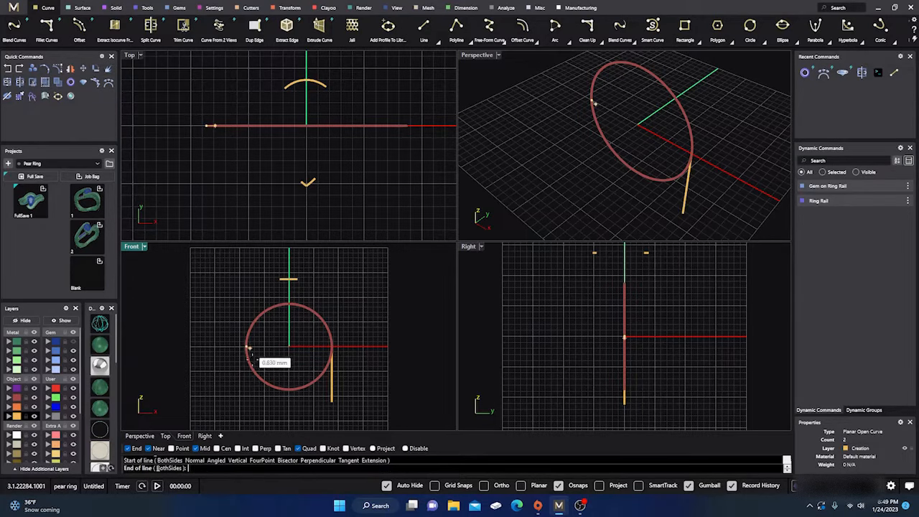
left_click(246, 391)
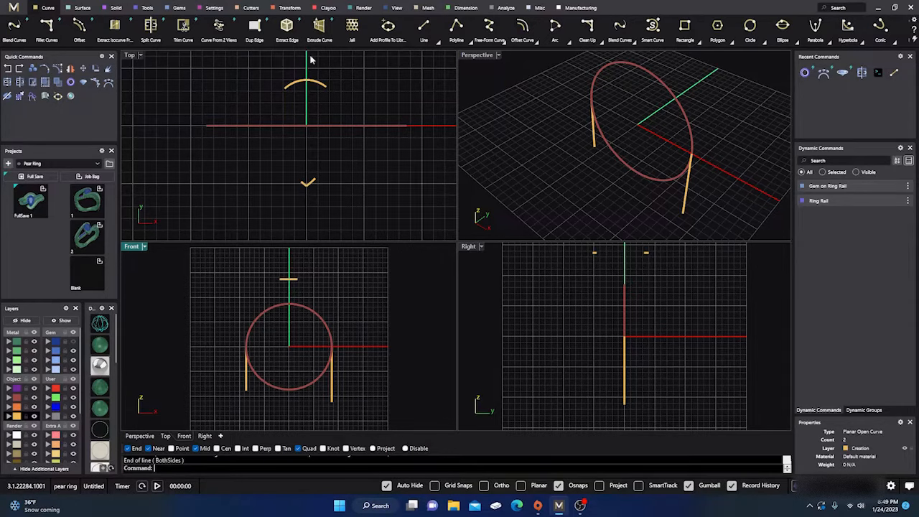
Blend the rounded-end arc into the ring's left vertical line, flipping both curves and setting Blend First Curve to 0.9
left_click(14, 26)
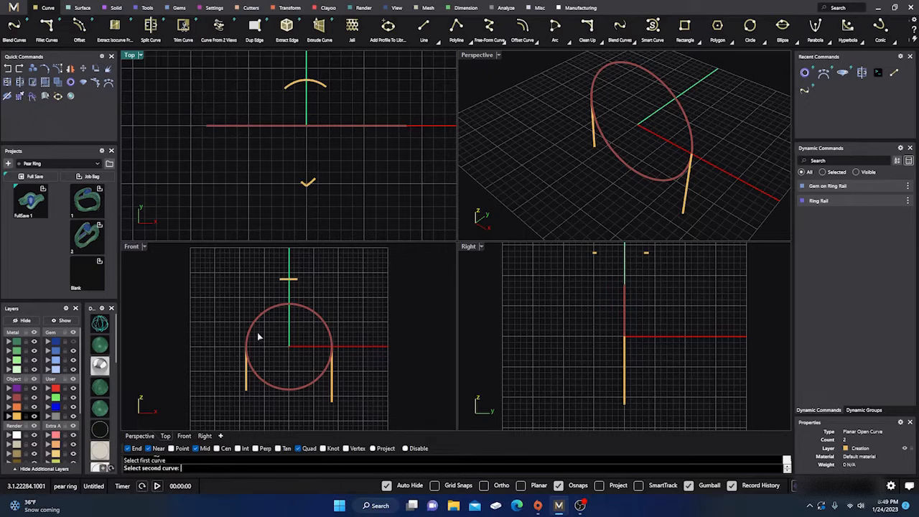
left_click(247, 359)
left_click(247, 359)
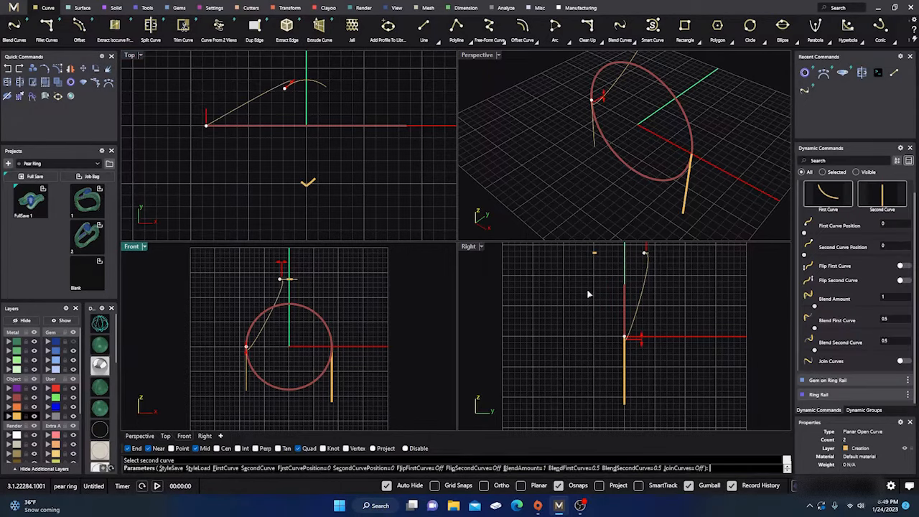
left_click(904, 282)
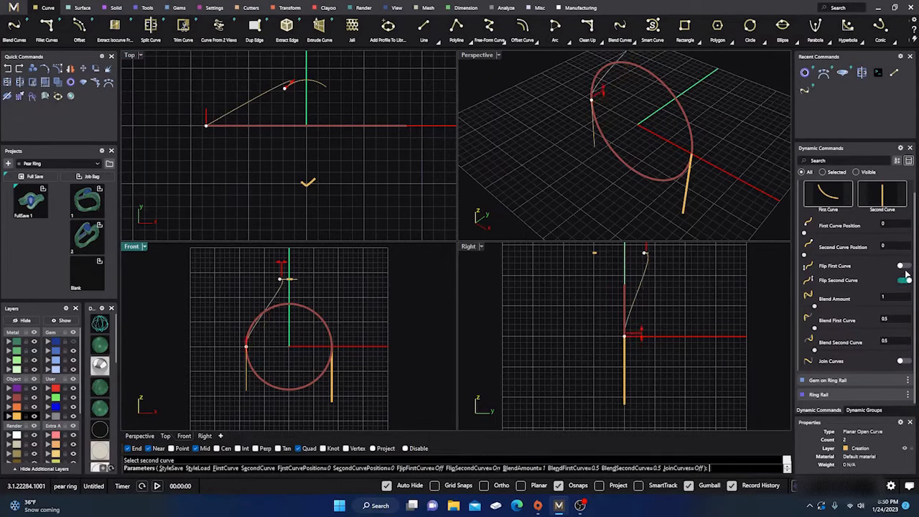
left_click(903, 267)
right_click_drag(329, 293, 330, 303)
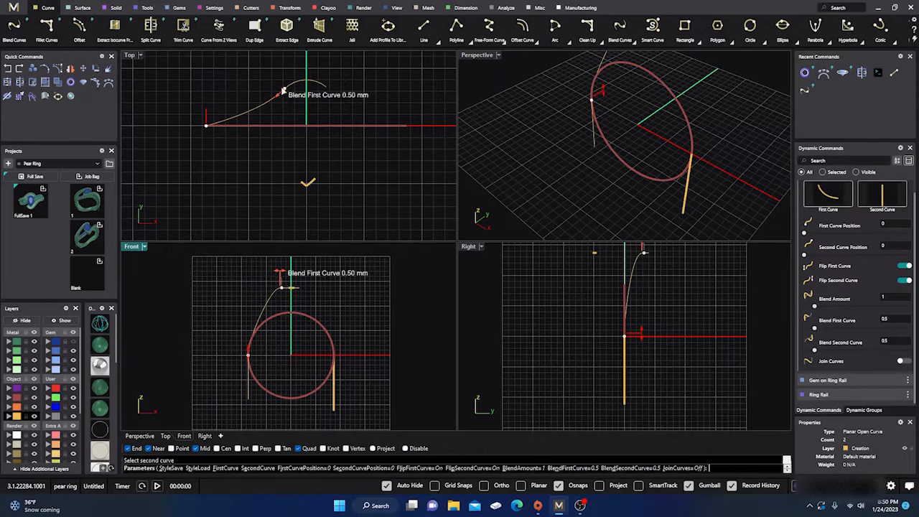
left_click_drag(280, 97, 280, 102)
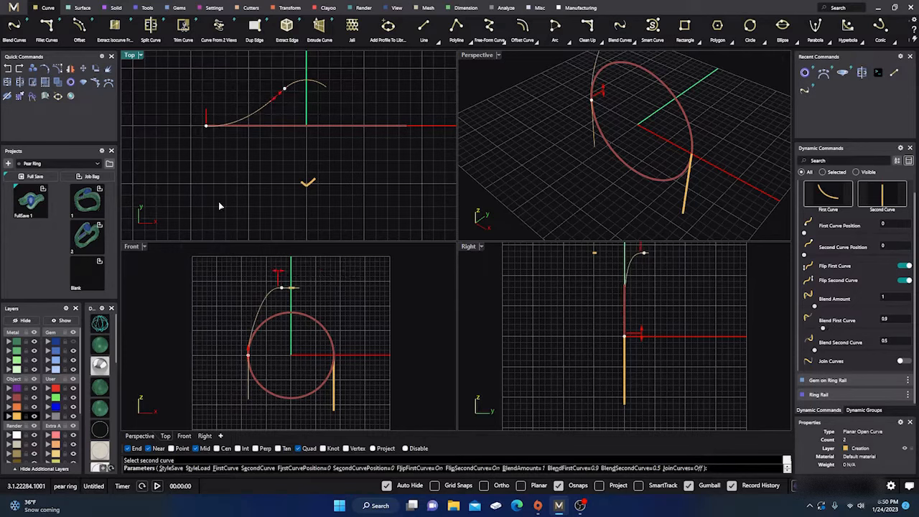
key("Return")
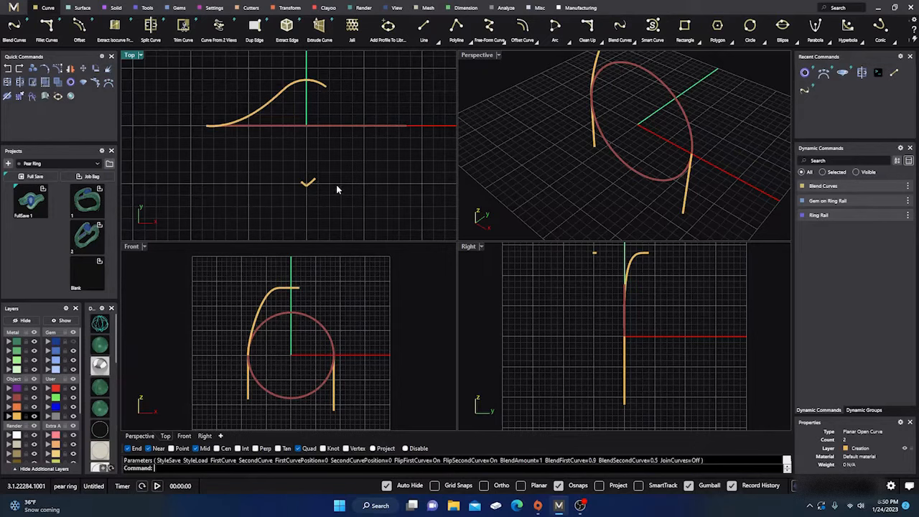
Blend the pointed-tip piece into the ring's right vertical line, flipping both curves, with Blend First Curve 1.1 and Blend Second Curve 1.4
key("Return")
left_click(316, 182)
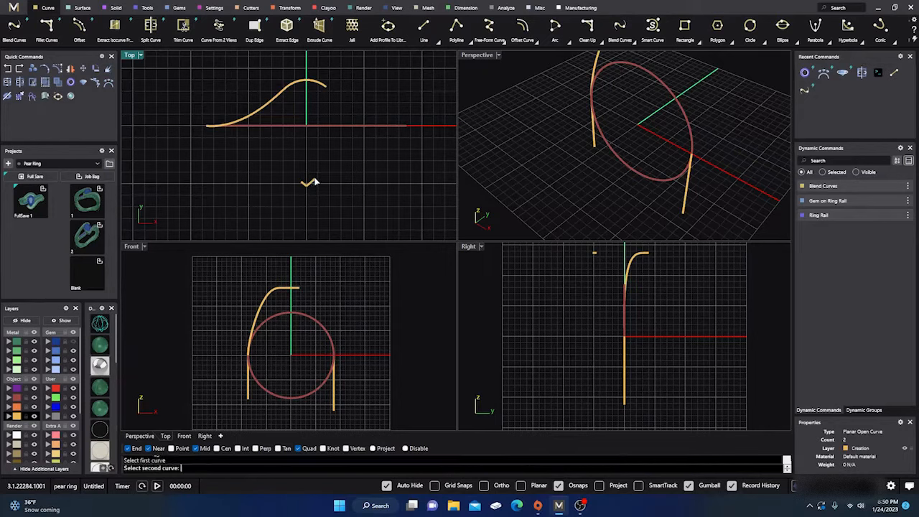
left_click(334, 369)
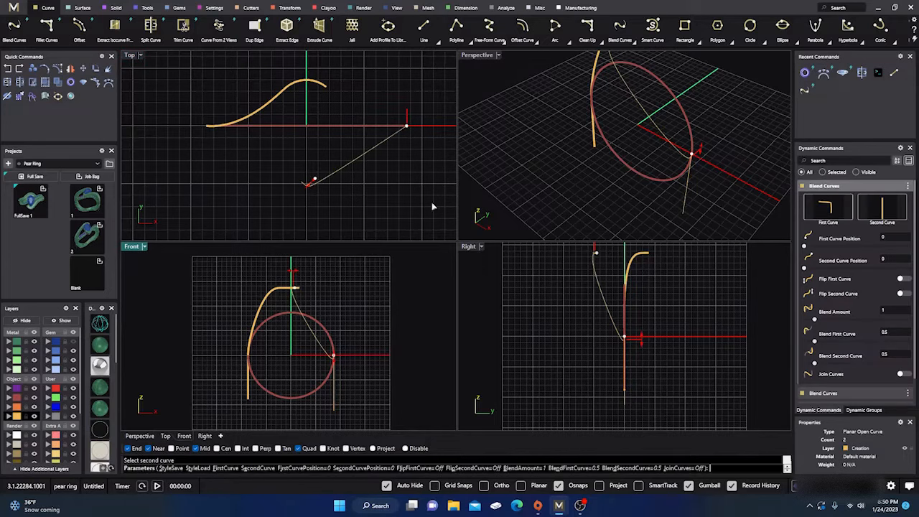
left_click(906, 278)
left_click(906, 293)
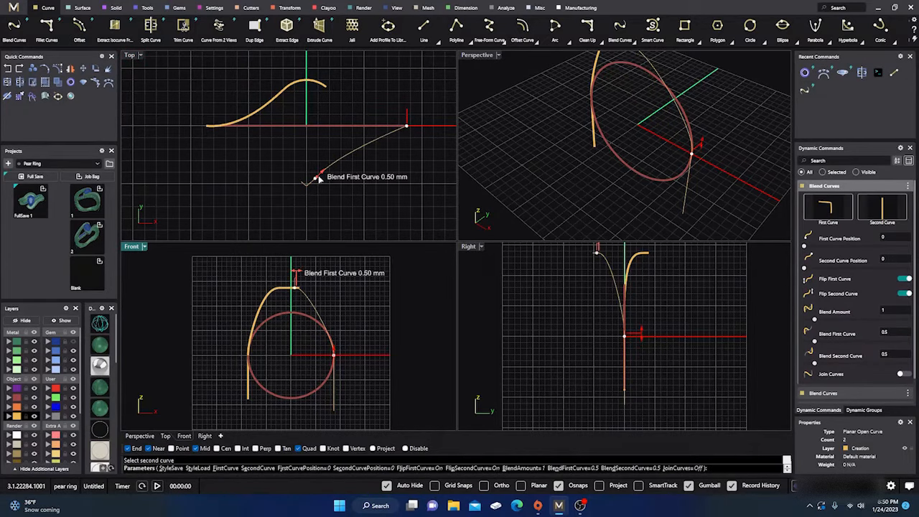
left_click_drag(319, 179, 324, 172)
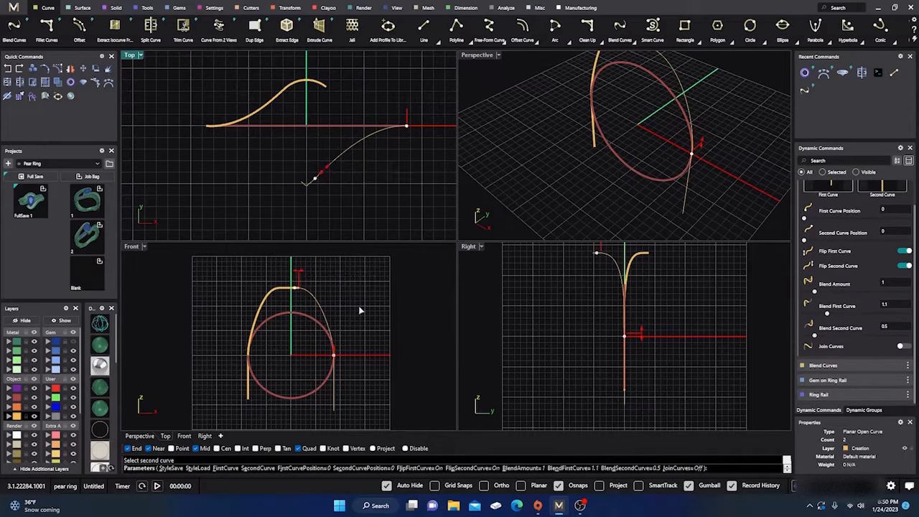
left_click_drag(335, 354, 334, 352)
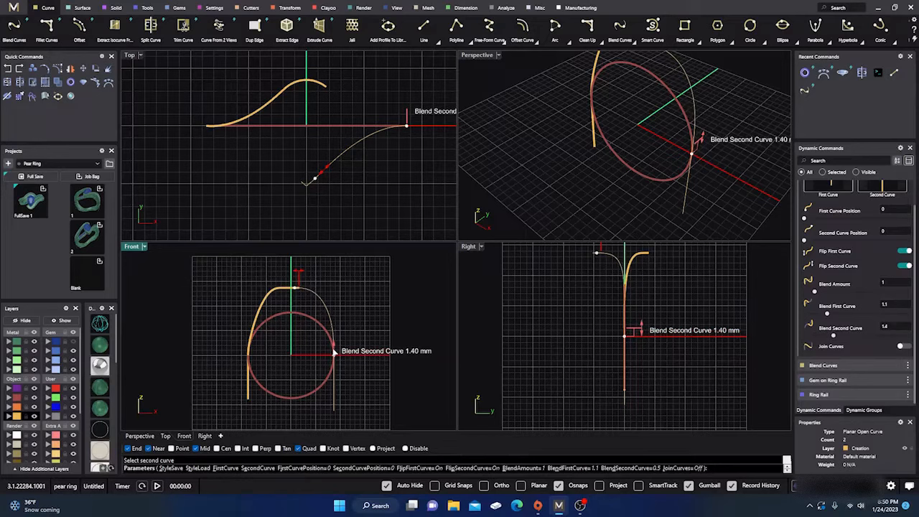
key("Return")
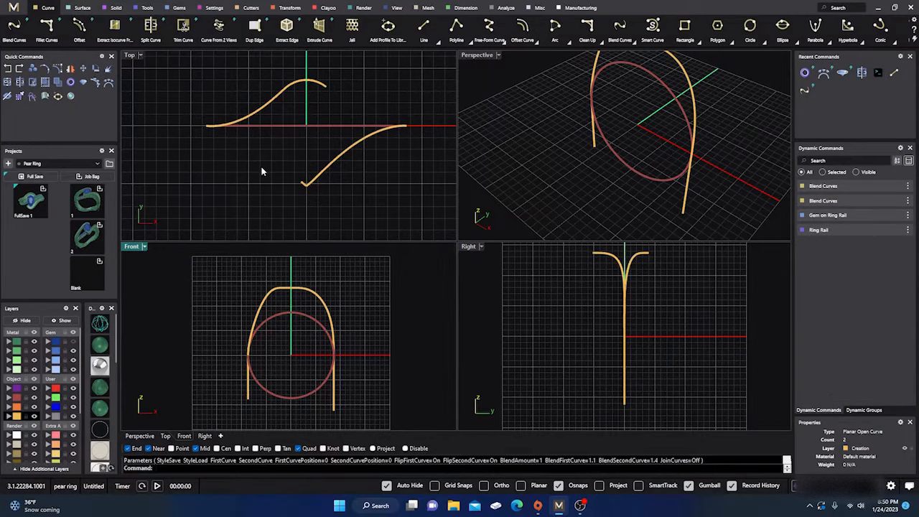
Show the pear gem's layer again and join the pointed-tip piece with its blend curve, leaving the gem out of the selection
left_click(73, 347)
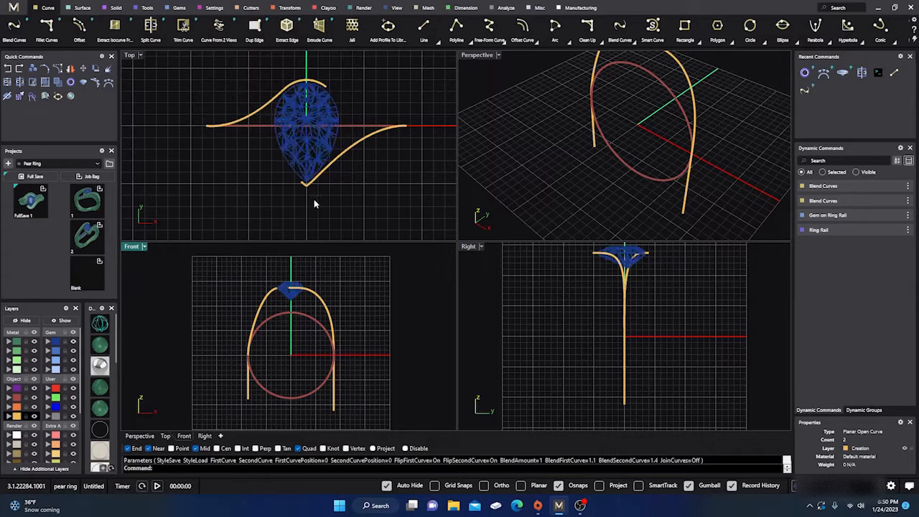
left_click_drag(336, 202, 287, 161)
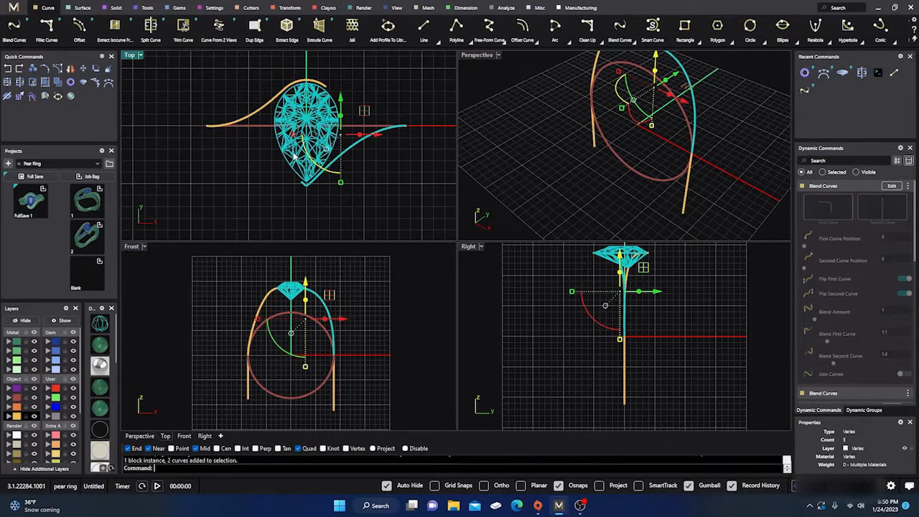
left_click(295, 158, "ctrl")
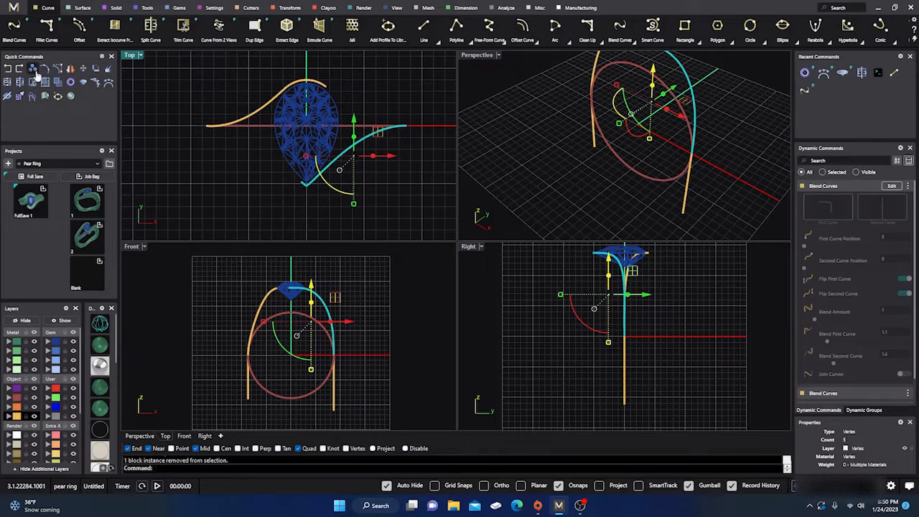
left_click(8, 82)
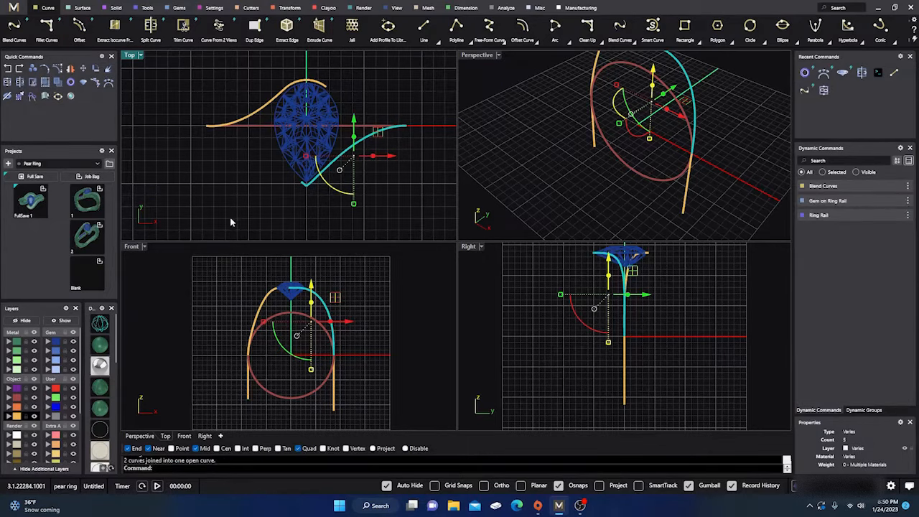
Display the CurvatureGraph on the joined tip curve and examine its curvature around the gem's point in the perspective view
type("CurvatureGraph")
key("Return")
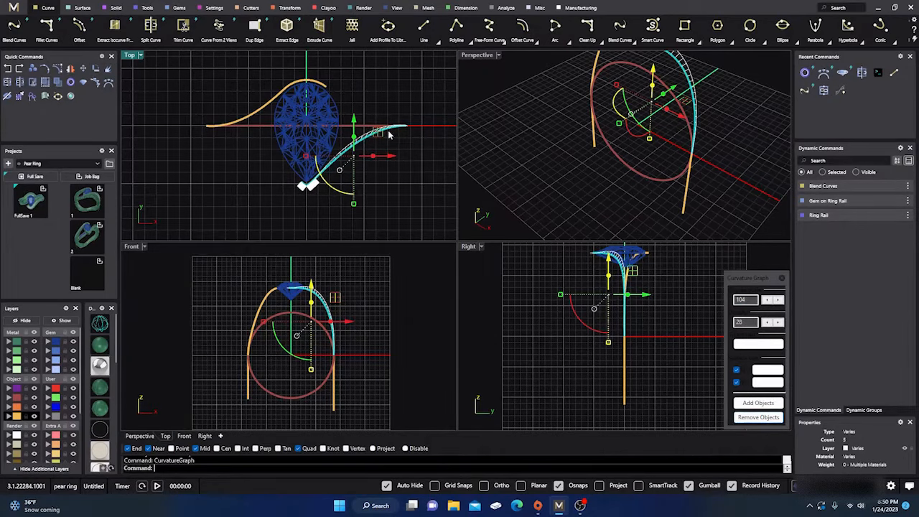
double_click(480, 60)
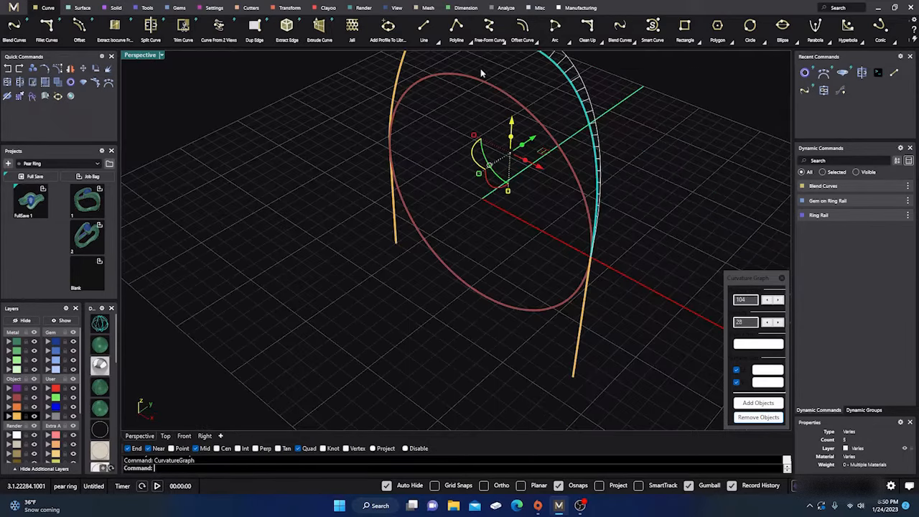
right_click_drag(480, 74, 480, 263)
scroll(492, 262, "up", 3)
scroll(457, 171, "up", 2)
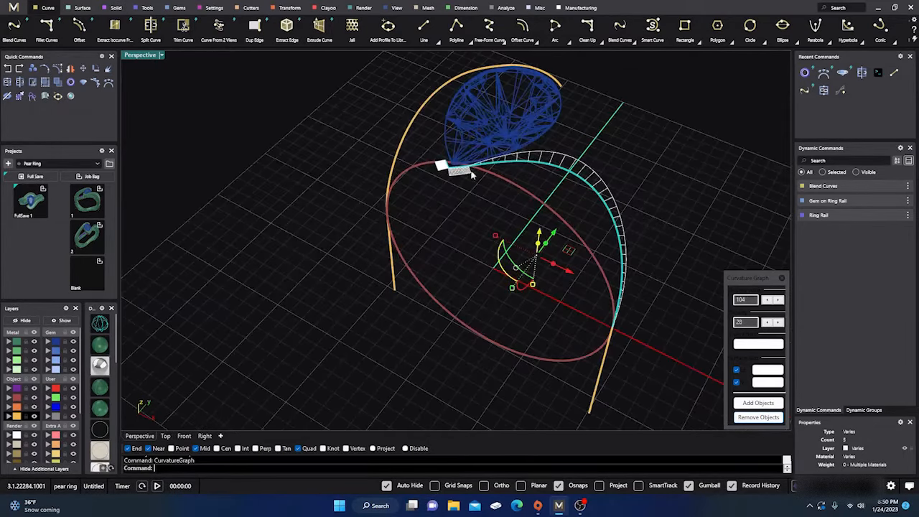
right_click_drag(441, 226, 452, 237)
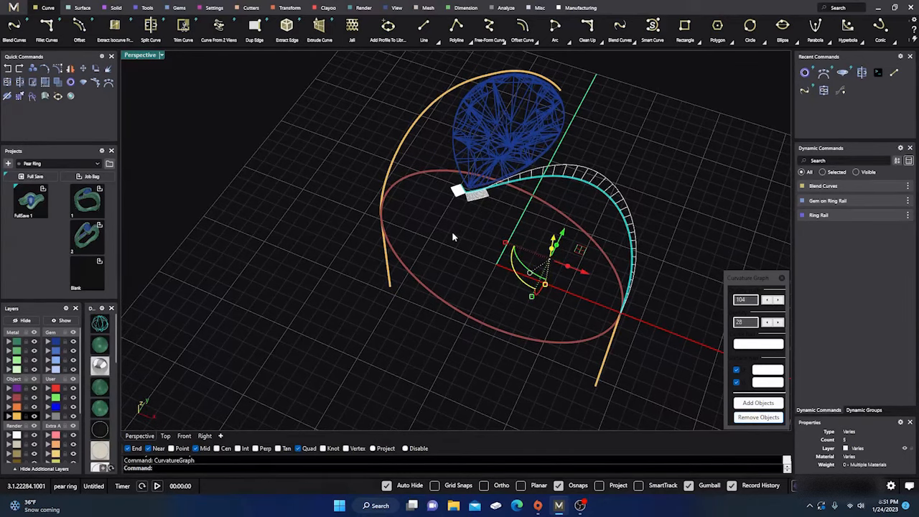
Rebuild the joined tip curve with a point count of 12 and degree 5, comparing the preview around the gem's point
type("Rebuild")
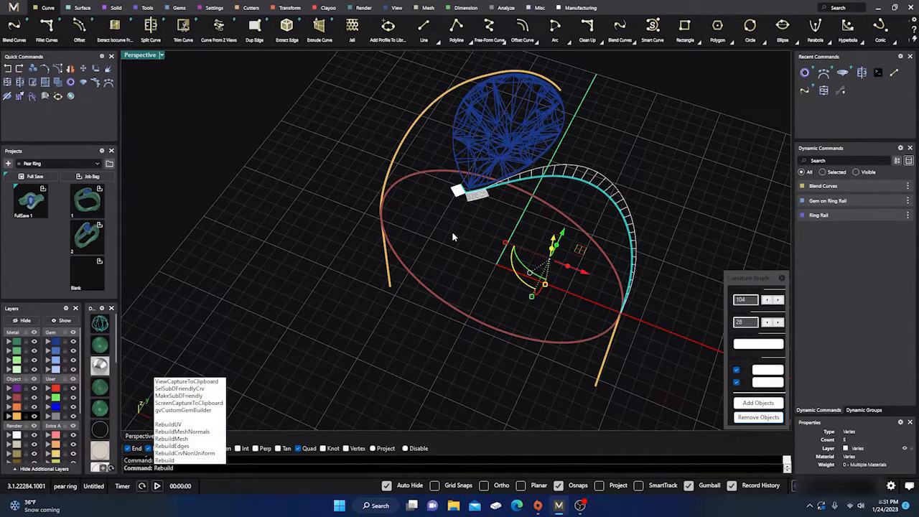
key("Return")
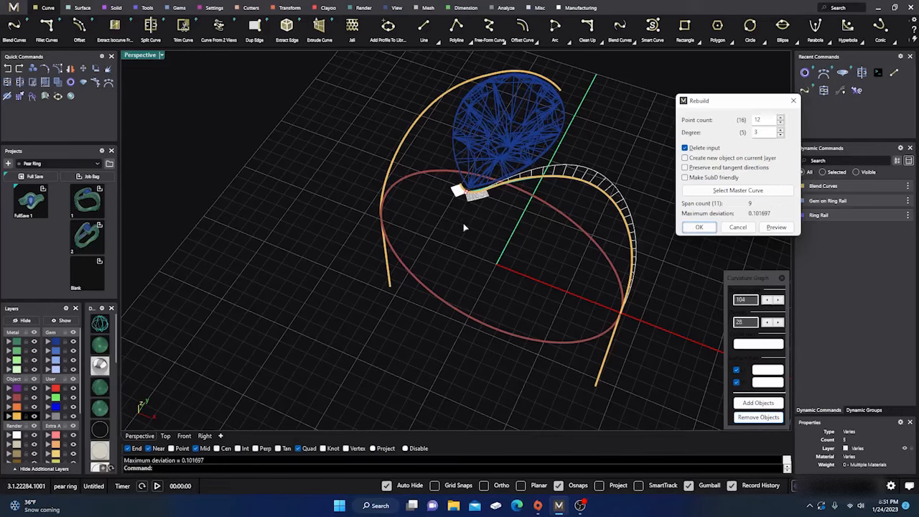
scroll(463, 224, "up", 6)
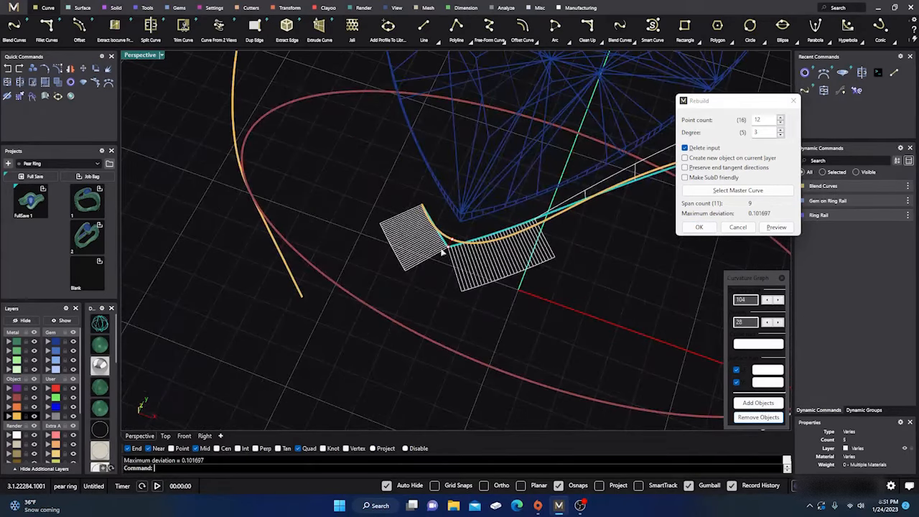
scroll(385, 221, "down", 7)
right_click_drag(384, 219, 379, 238)
scroll(417, 319, "up", 3)
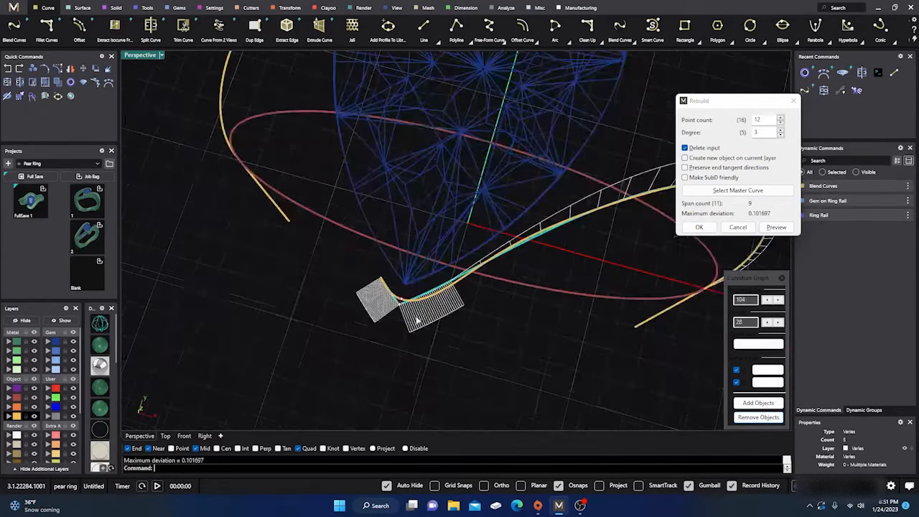
double_click(144, 56)
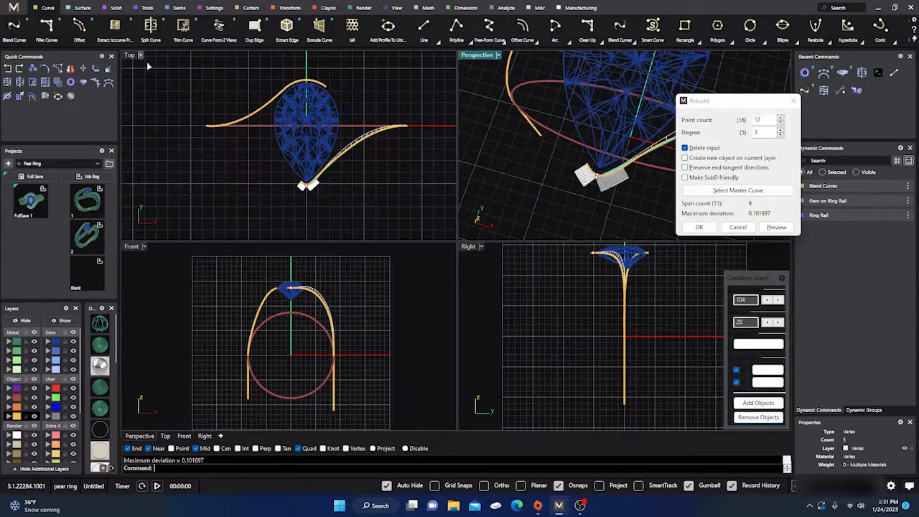
scroll(297, 186, "up", 6)
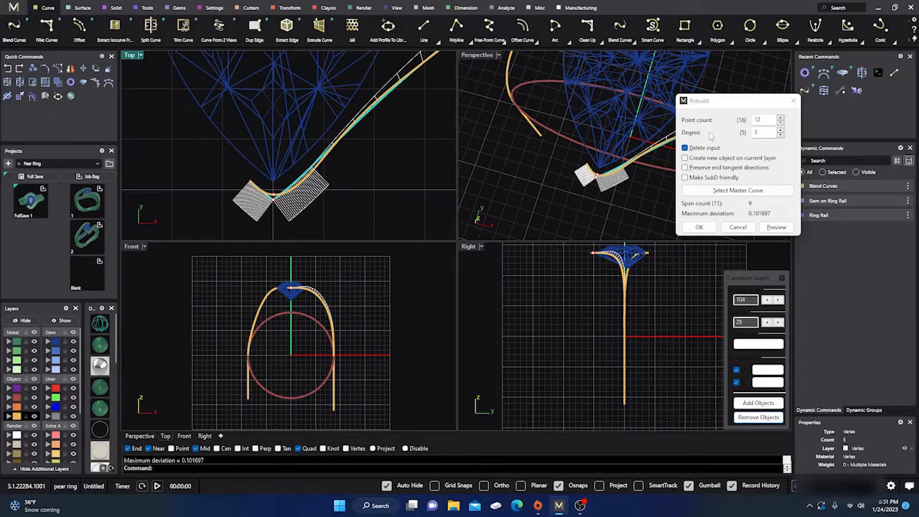
left_click(780, 132)
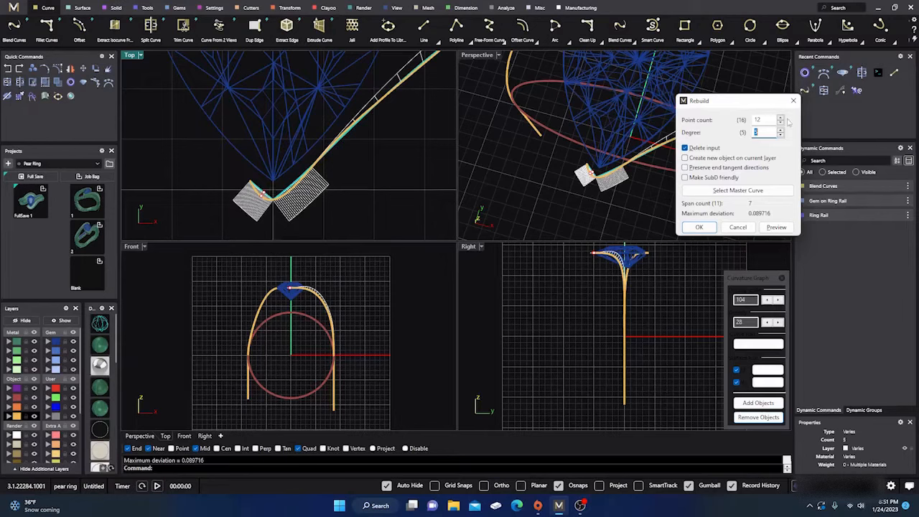
left_click(698, 227)
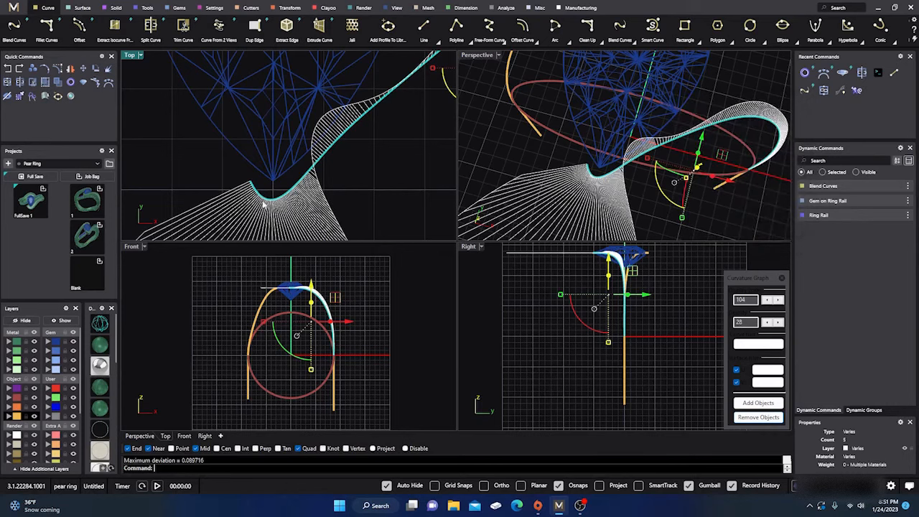
Turn on the rebuilt curve's control points and move its free end point outward along the gem's left side in the top view
left_click(58, 70)
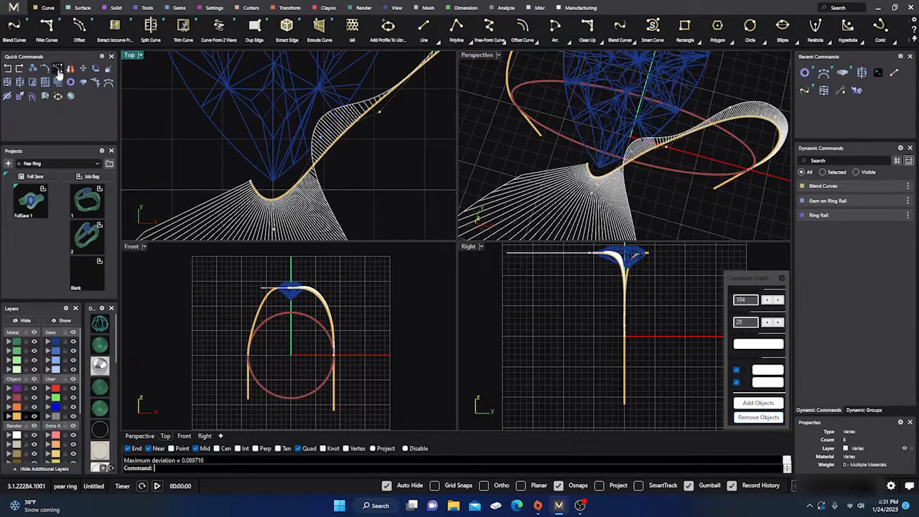
left_click(252, 185)
left_click_drag(274, 158, 246, 136)
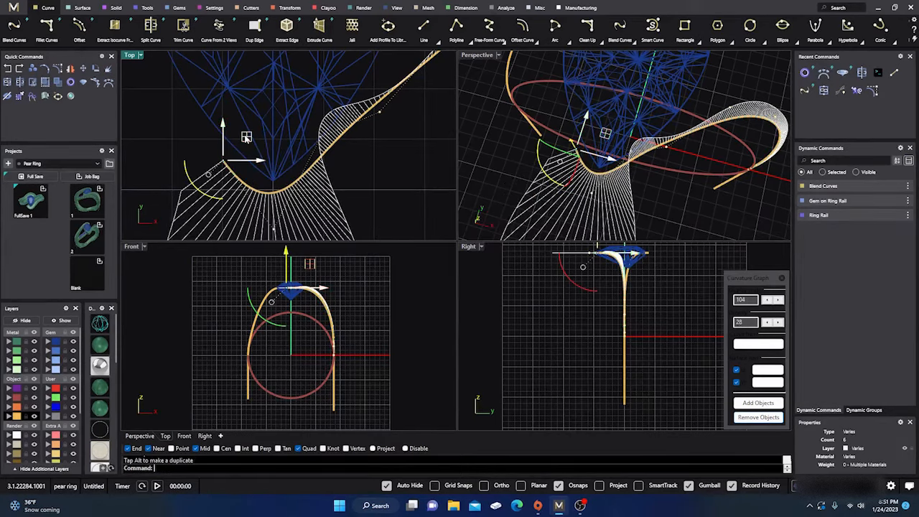
scroll(278, 158, "down", 2)
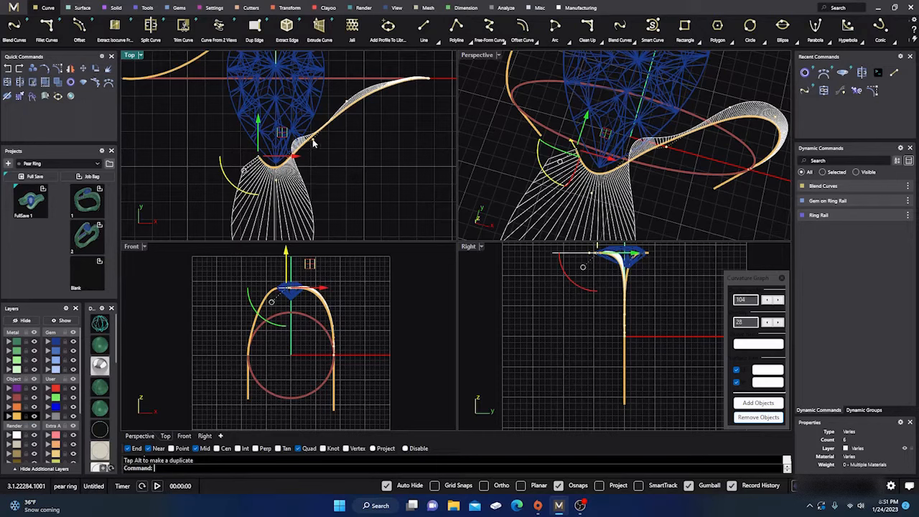
Remove the tip curve from the curvature graph display and deselect it
left_click(283, 168)
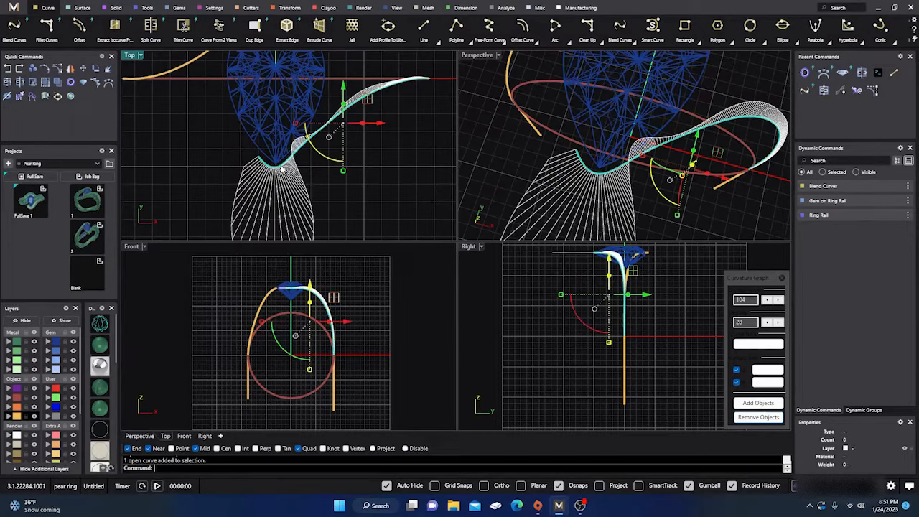
left_click(750, 419)
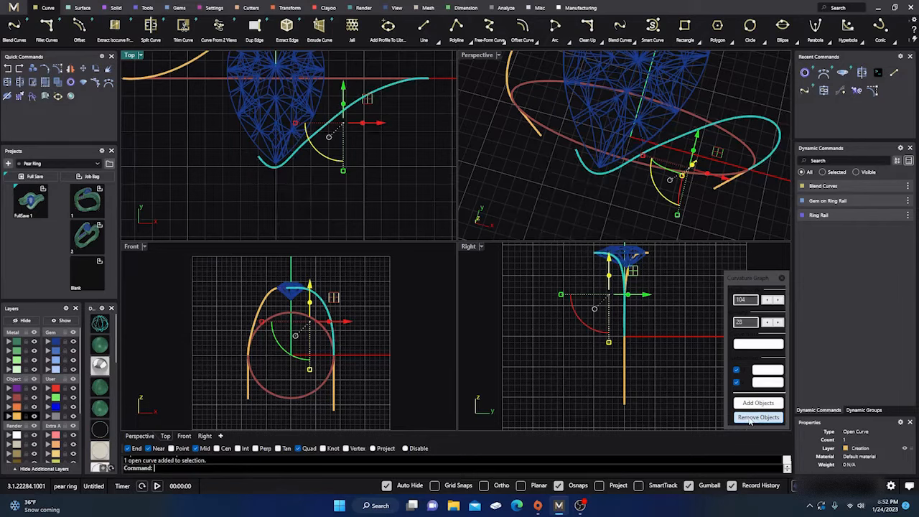
left_click(410, 166)
right_click_drag(411, 169, 402, 189)
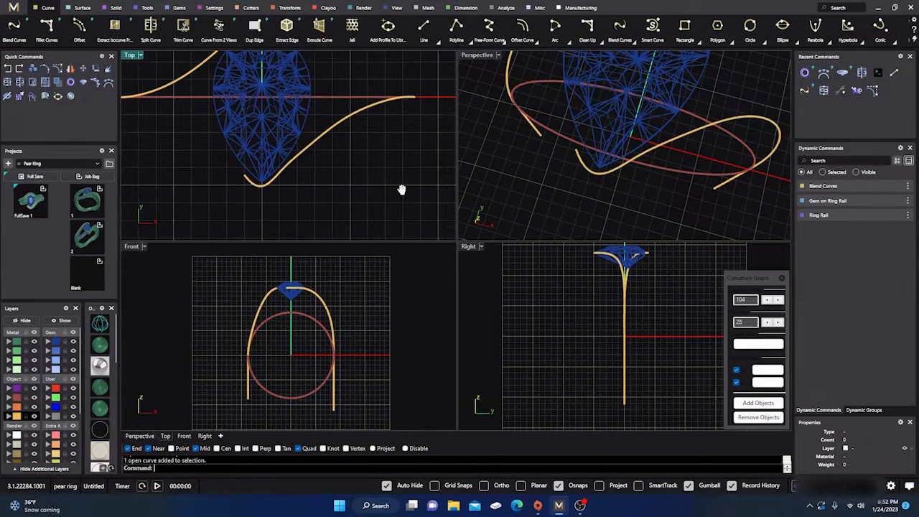
Start Profile Placer on the rail curve passing the gem's point and choose shank profile 02 from the library
left_click(271, 188)
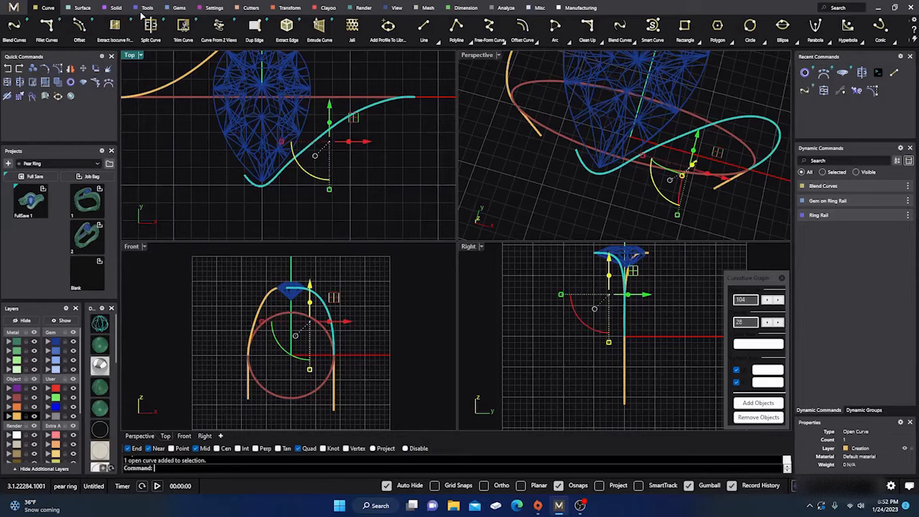
left_click(147, 8)
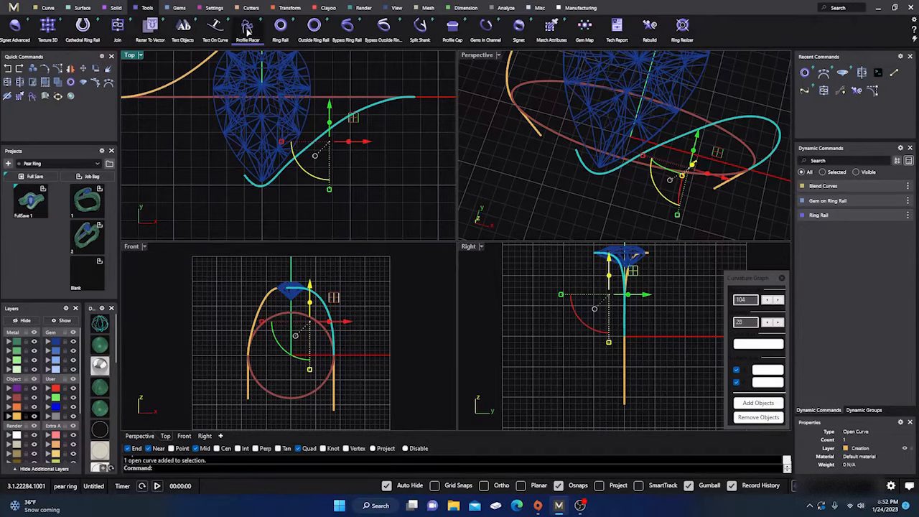
left_click(247, 29)
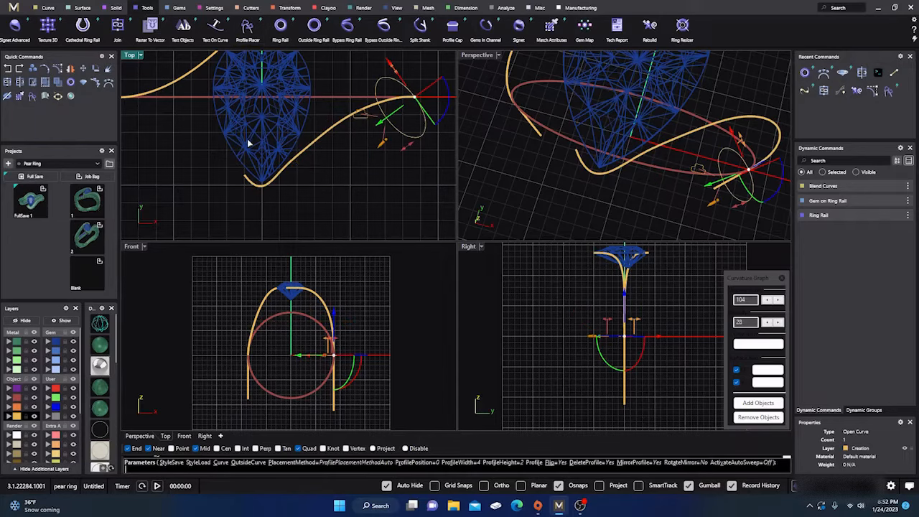
right_click_drag(363, 158, 319, 192)
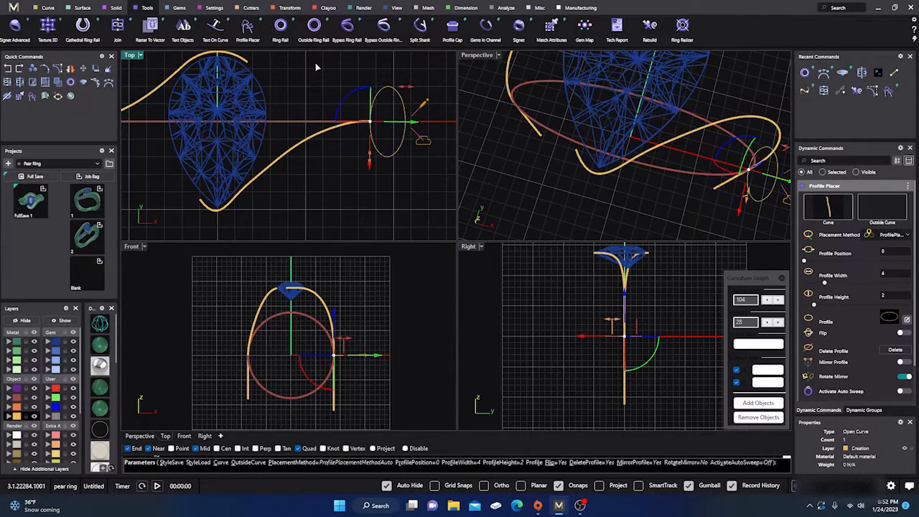
scroll(412, 122, "up", 2)
scroll(413, 120, "up", 3)
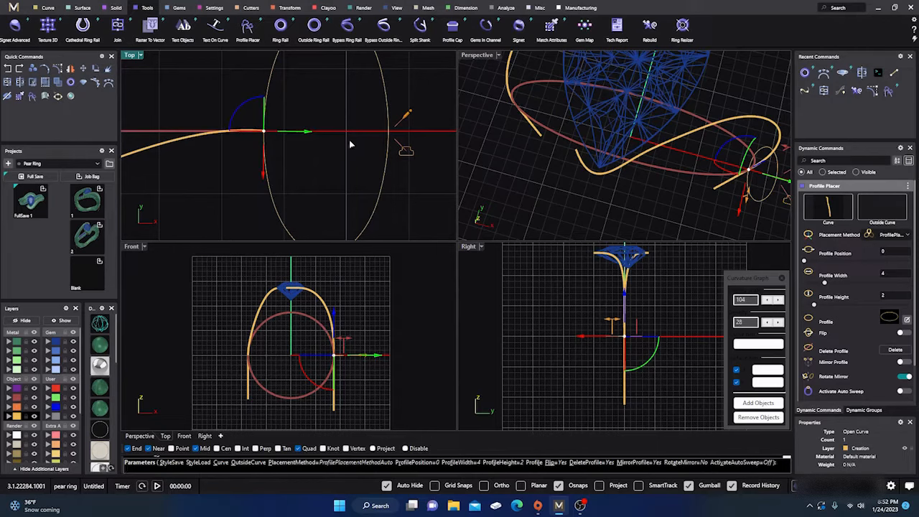
left_click(410, 153)
left_click(164, 149)
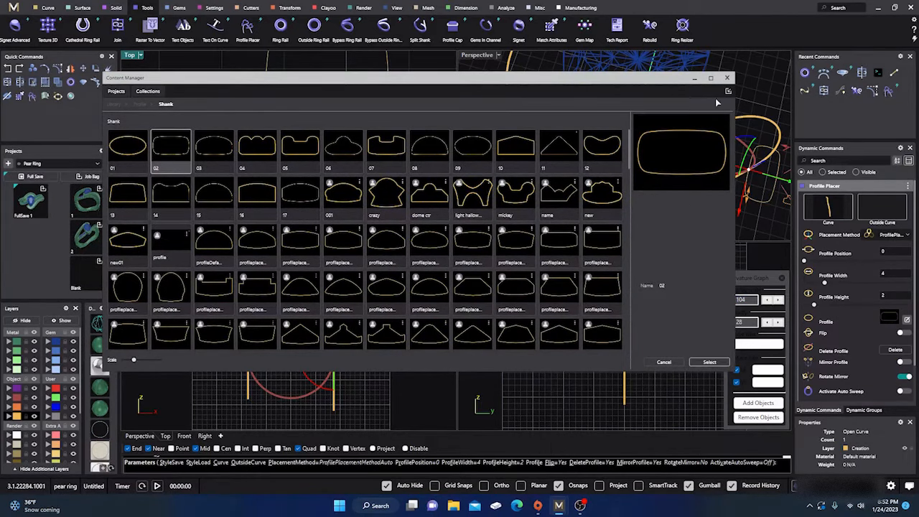
left_click(727, 78)
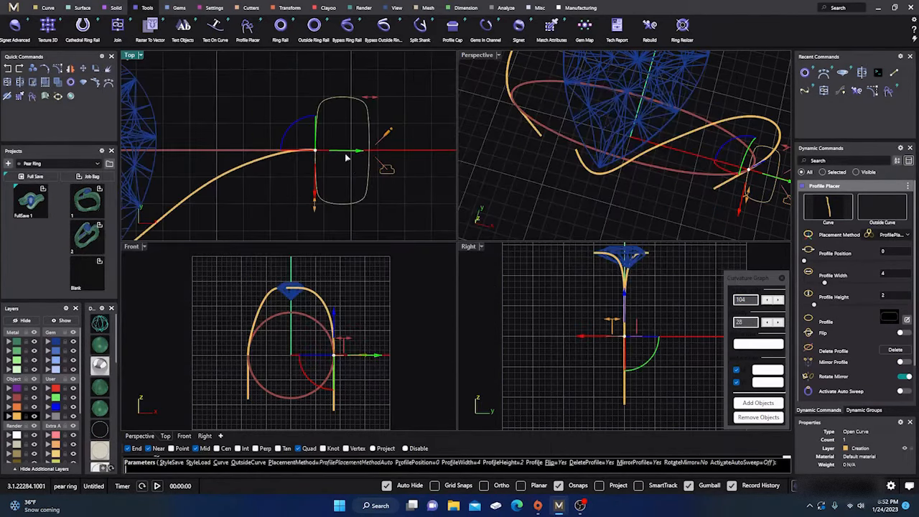
Set the profile at the finger-rail side of the curve to 3 mm wide and 2.5 mm high
scroll(338, 173, "up", 3)
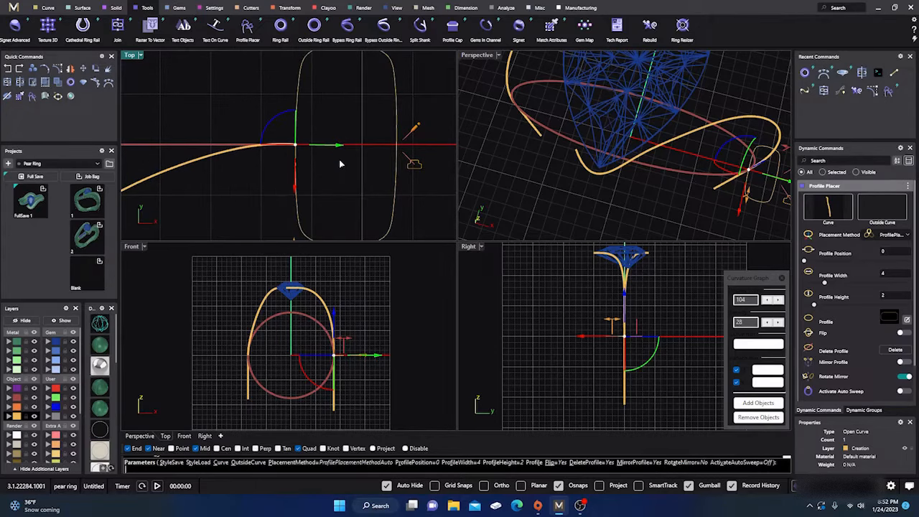
scroll(340, 165, "down", 2)
mouse_move(310, 220)
left_click_drag(310, 220, 314, 184)
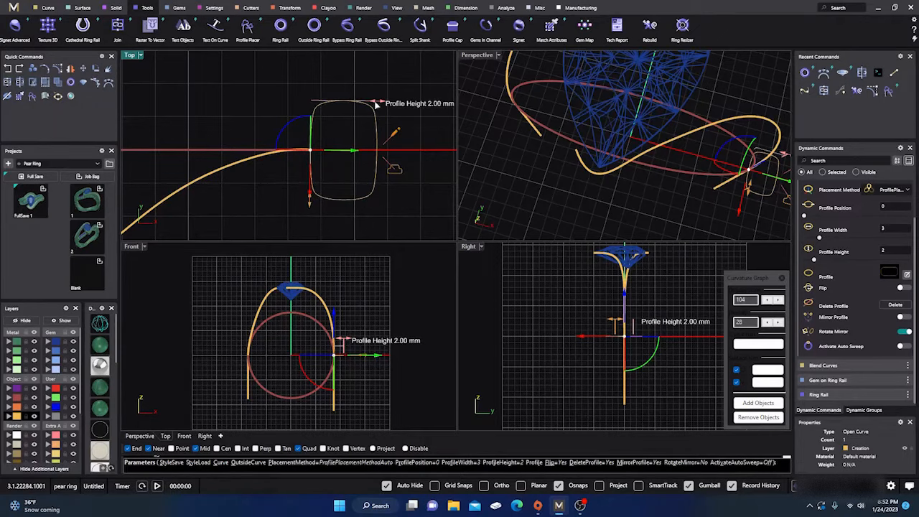
left_click_drag(375, 103, 282, 169)
Add a second profile at the curve's free end beside the gem's point and rotate it to stand upright
scroll(396, 119, "down", 3)
double_click(476, 56)
right_click_drag(343, 328, 539, 125)
scroll(433, 310, "down", 6)
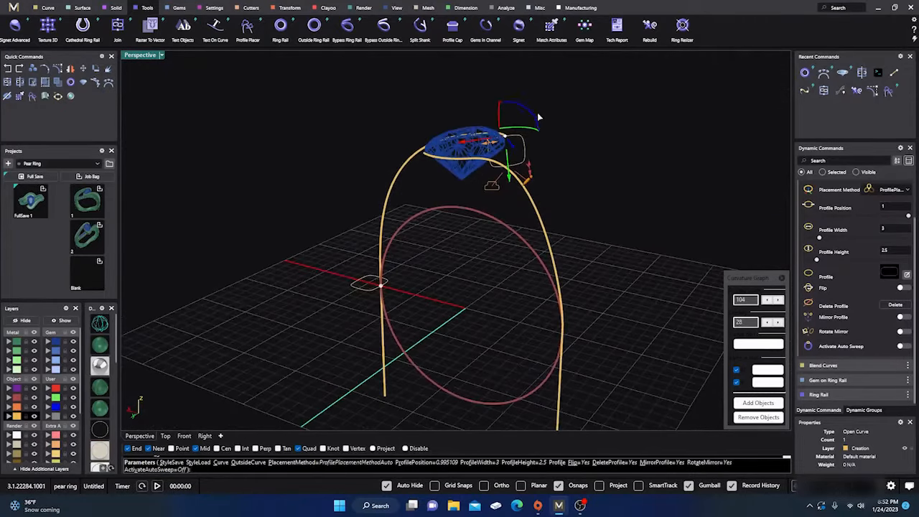
left_click_drag(474, 109, 458, 174)
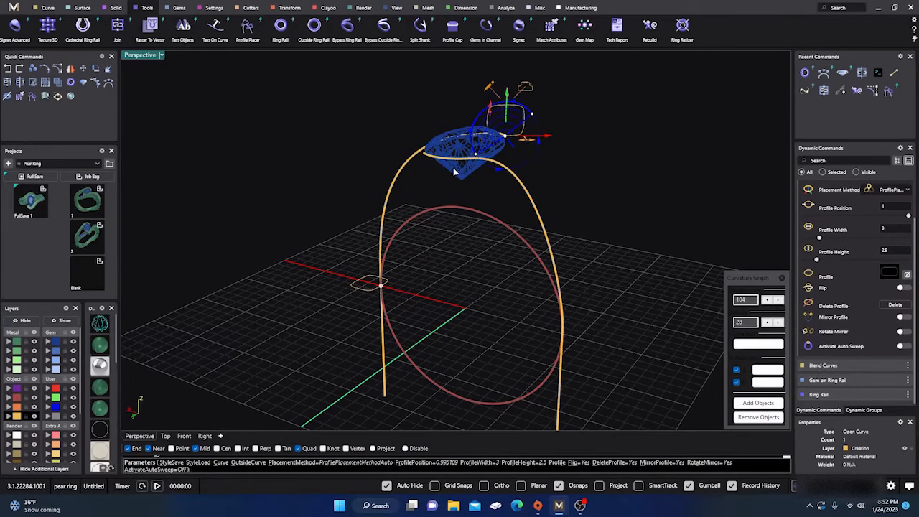
Set the gem-end profile to 1.5 mm wide and 3 mm high, and lower it beside the gem
scroll(538, 135, "up", 4)
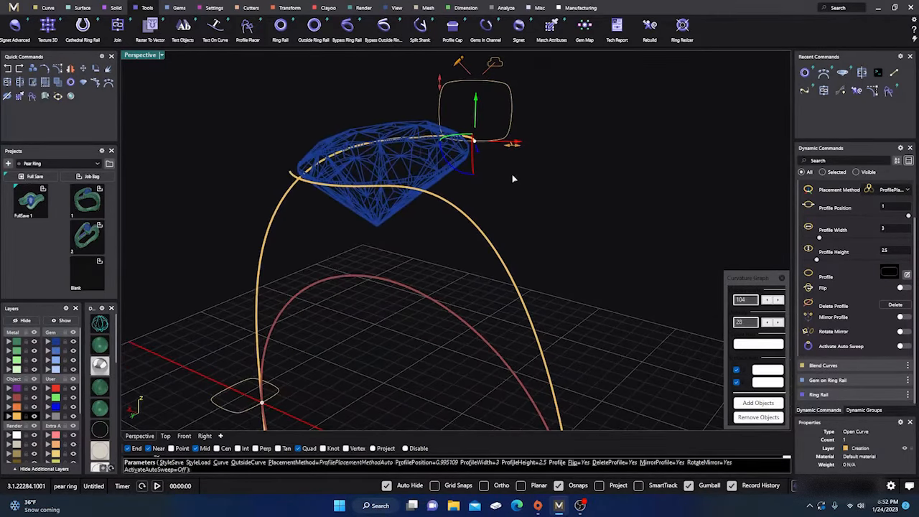
left_click_drag(512, 145, 476, 151)
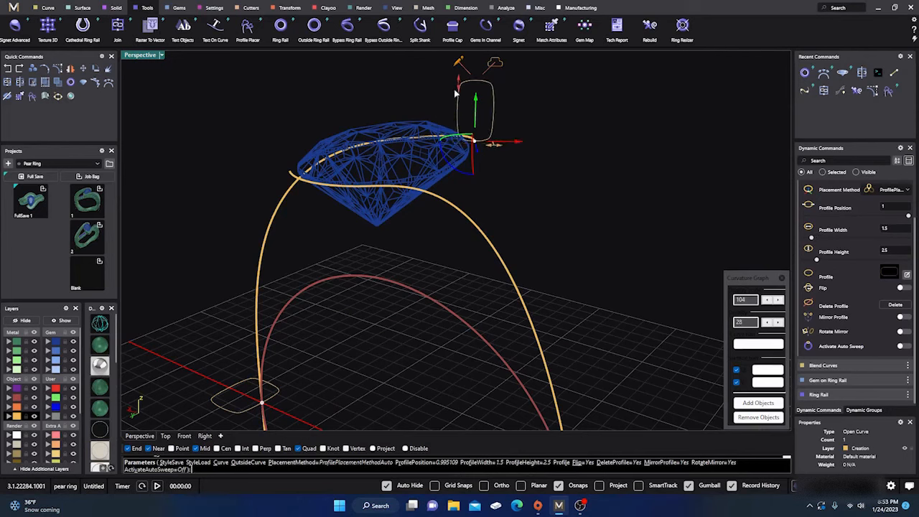
mouse_move(474, 107)
left_mouse_down()
mouse_move(471, 140)
mouse_move(460, 116)
left_mouse_up()
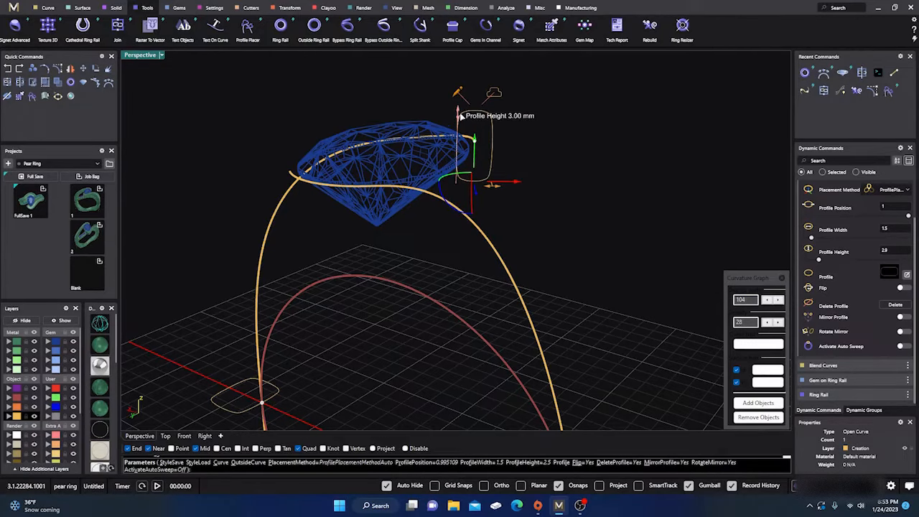
right_click_drag(495, 179, 256, 158)
In the front view, lower the gem-end profile until its upper edge is level with the gem's table, and accept both profiles
double_click(139, 55)
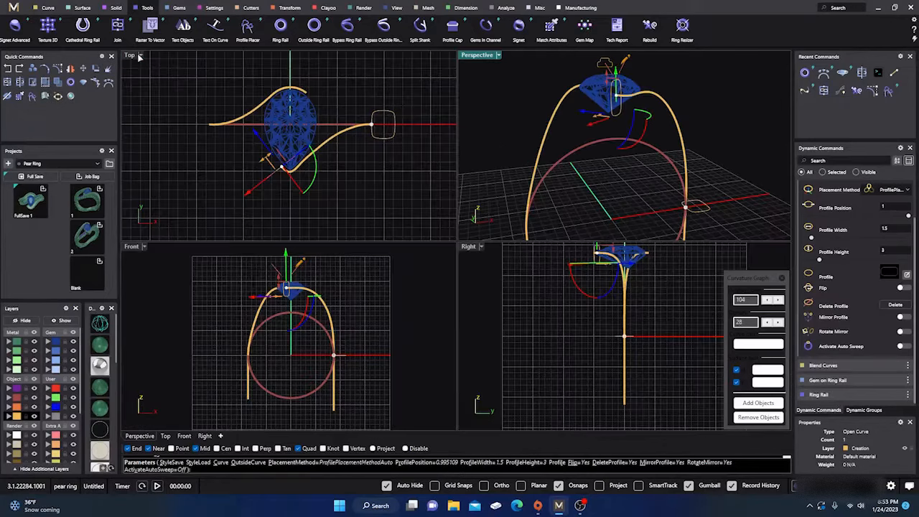
left_click(305, 286)
scroll(305, 285, "up", 5)
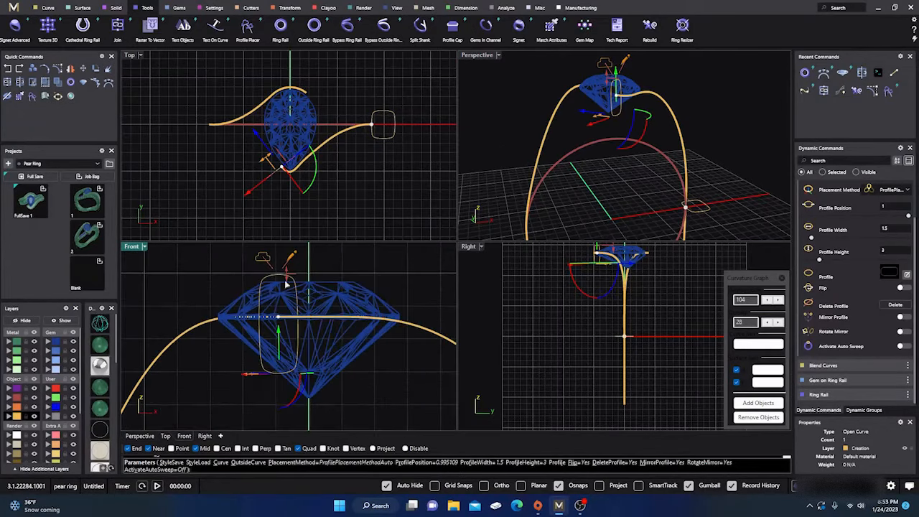
left_click_drag(279, 327, 276, 339)
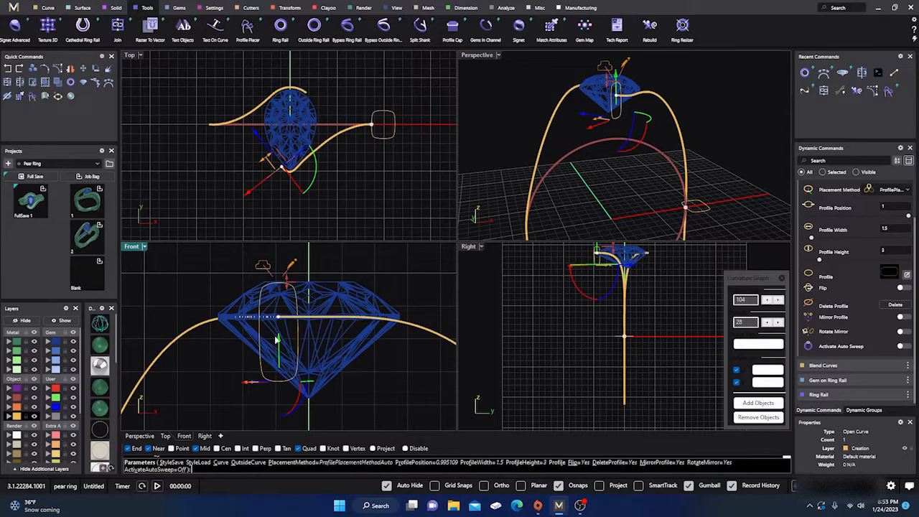
right_click(345, 85)
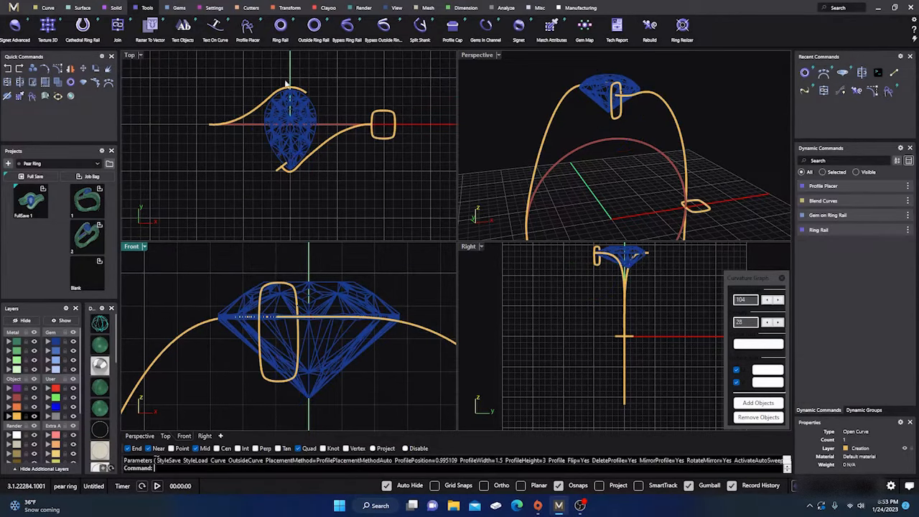
Sweep both placed profiles along the rail curve past the gem's point with Sweep 1
left_click(82, 7)
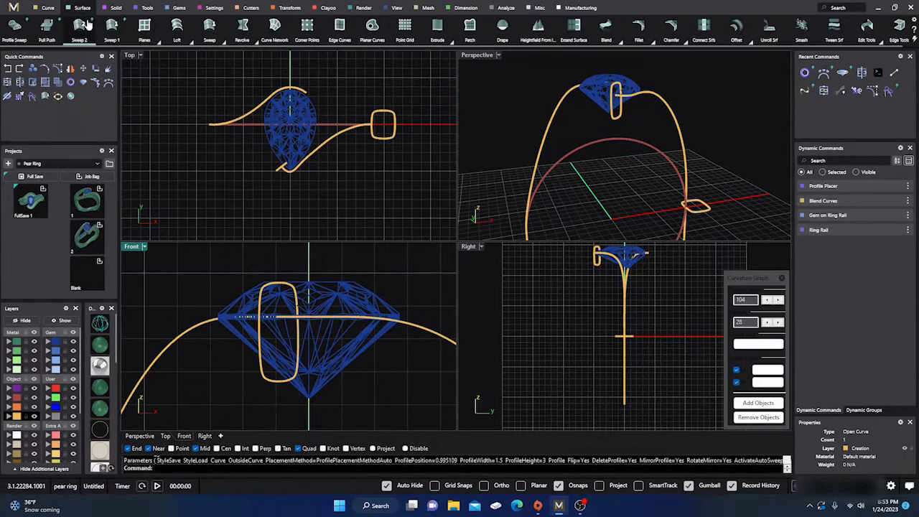
left_click(112, 26)
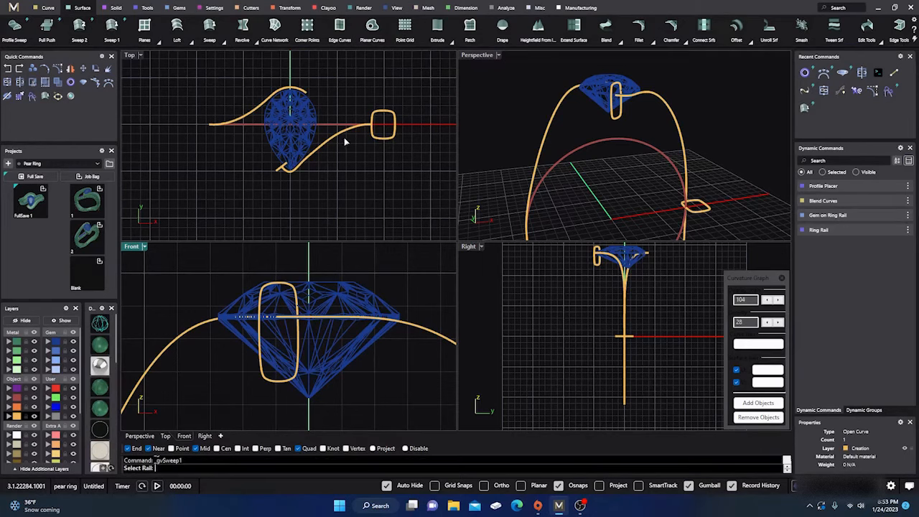
left_click(335, 144)
left_click(282, 173)
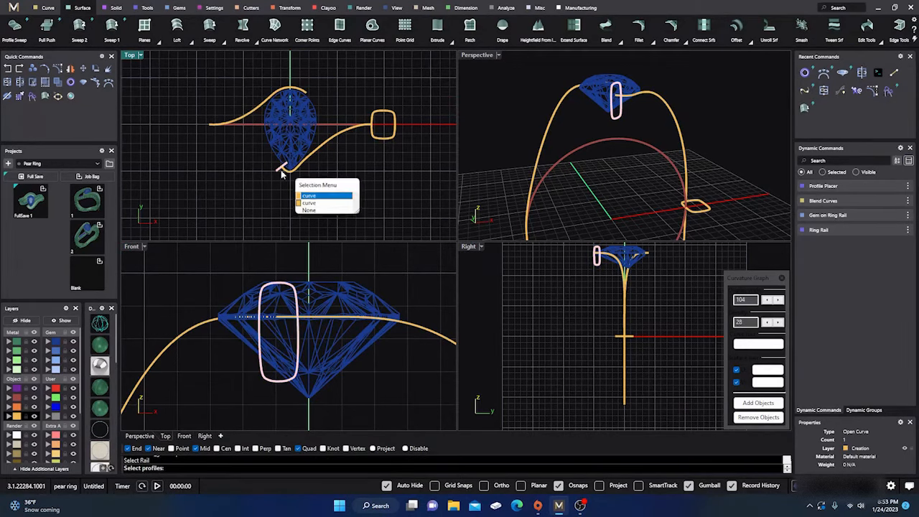
left_click(324, 203)
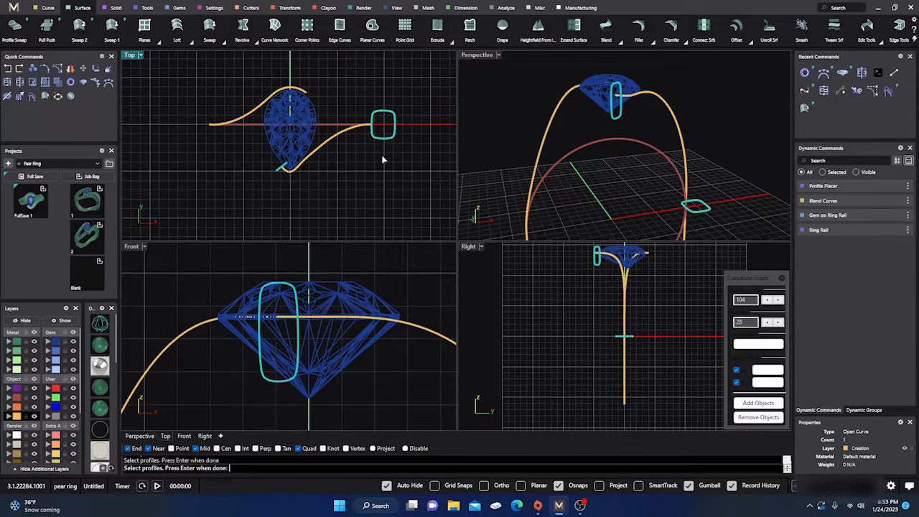
key("Return")
Shade the model and examine the swept band where it wraps around the gem's point in the perspective view
left_click(101, 345)
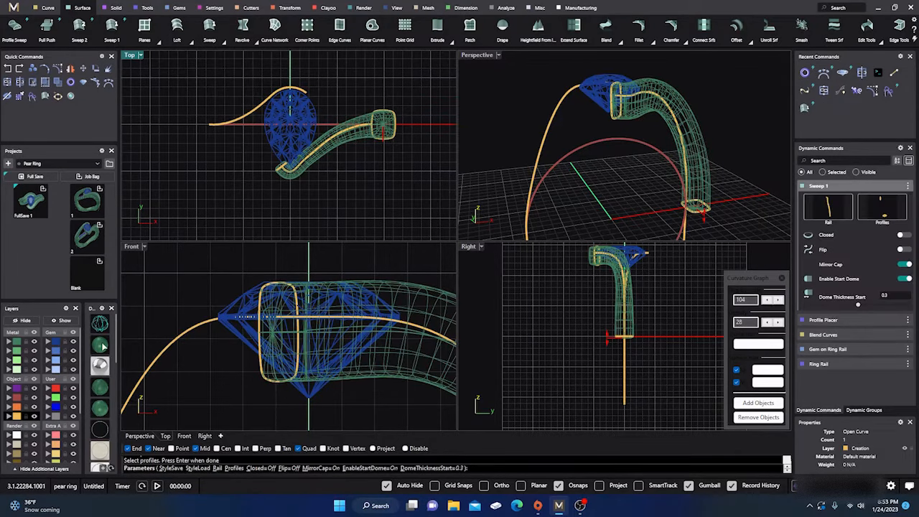
double_click(477, 55)
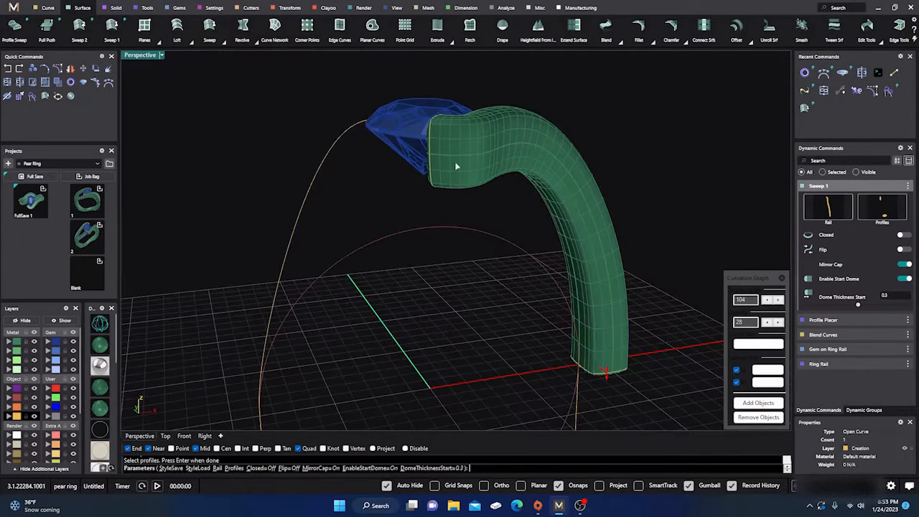
right_click_drag(434, 238, 403, 349)
scroll(459, 244, "up", 8)
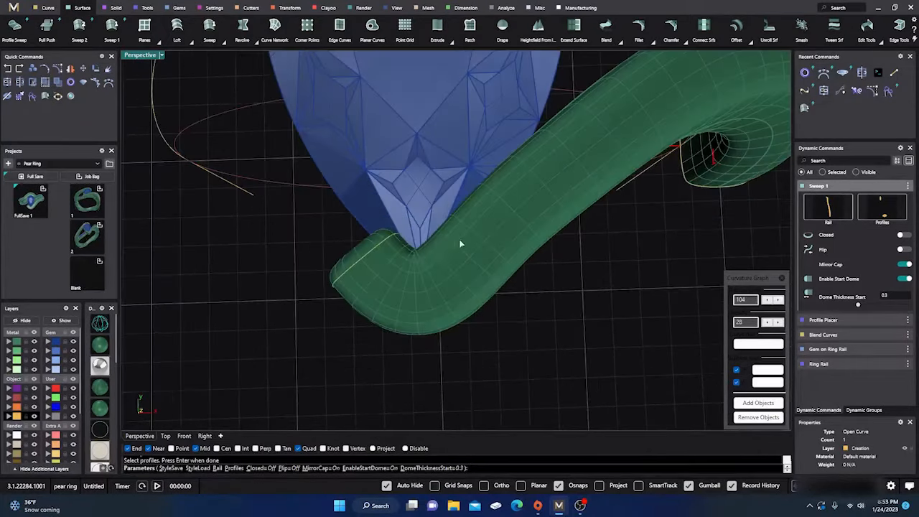
scroll(387, 267, "down", 1)
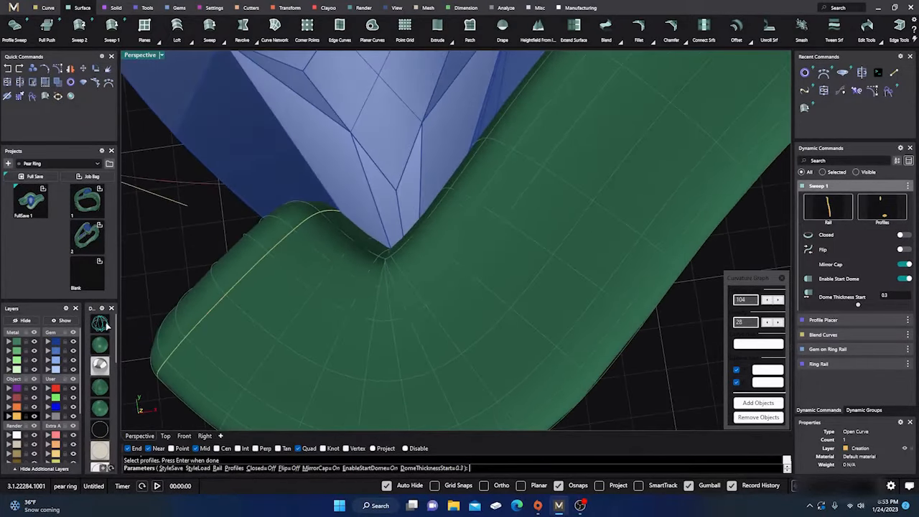
Restore wireframe display in all viewports and accept the sweep with its current options
left_click(103, 325)
double_click(147, 57)
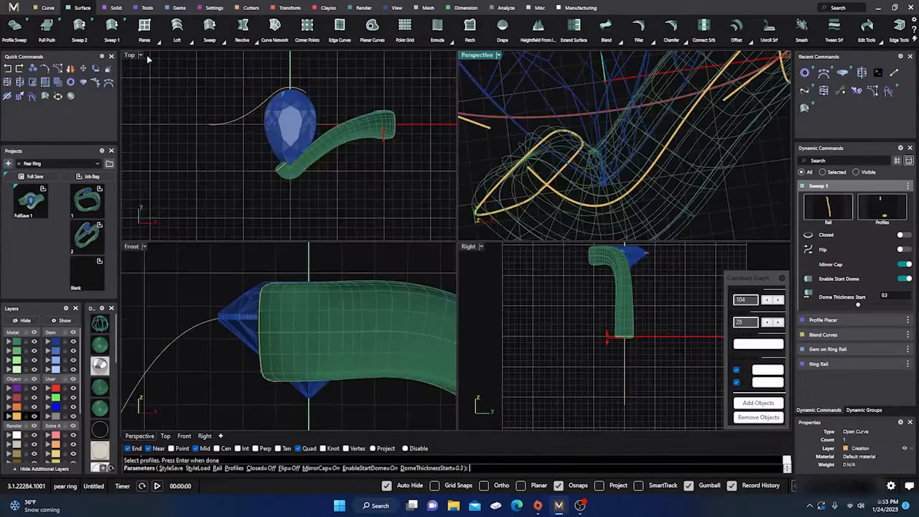
left_click(101, 324)
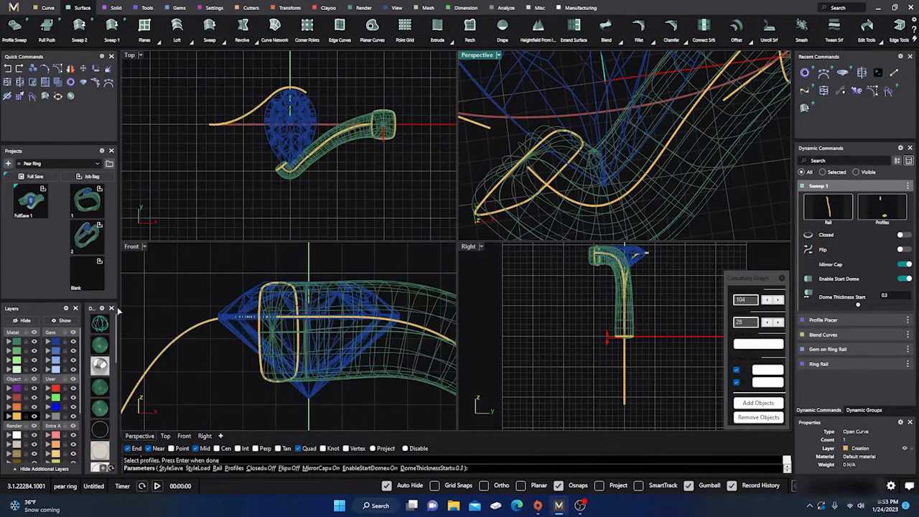
scroll(264, 165, "up", 2)
scroll(297, 162, "up", 4)
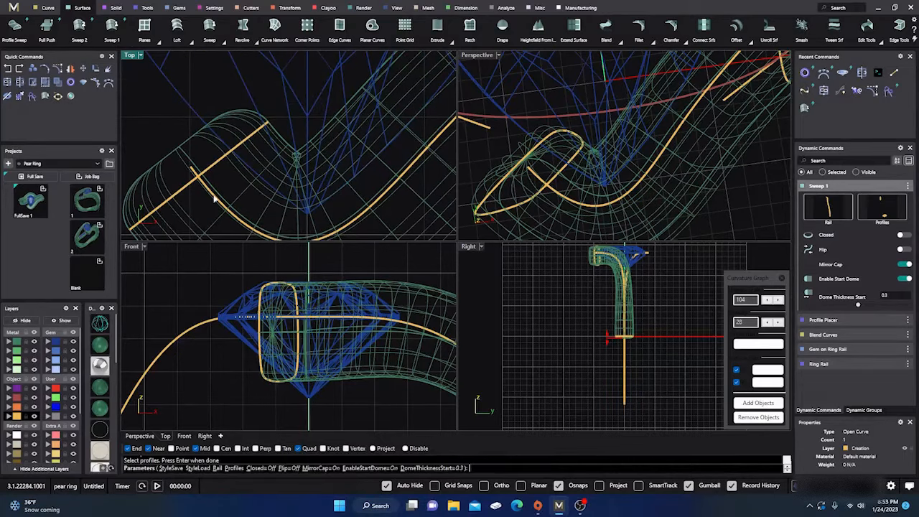
key("Return")
Turn on the swept band's rail curve points and move the end point slightly outward in the top view to open the inner bend
left_click(219, 203)
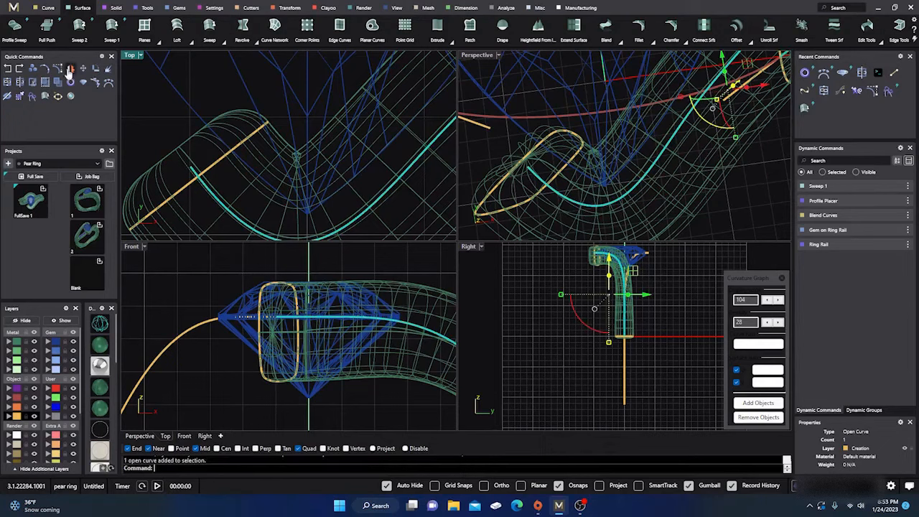
key("Escape")
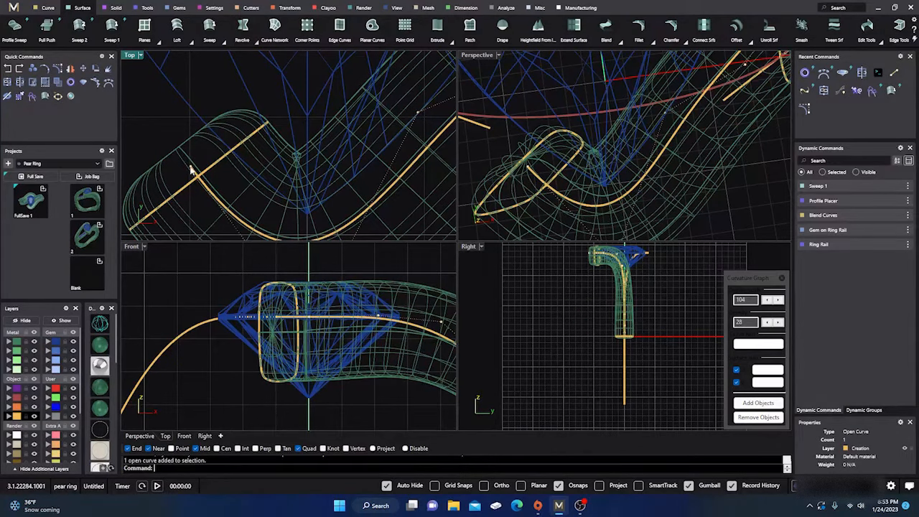
left_click_drag(191, 169, 186, 140)
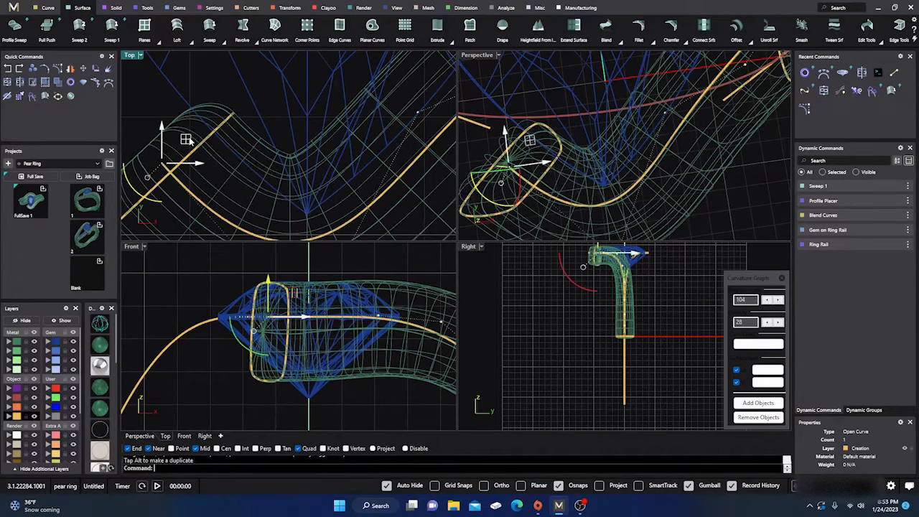
scroll(289, 160, "up", 5)
scroll(288, 157, "down", 4)
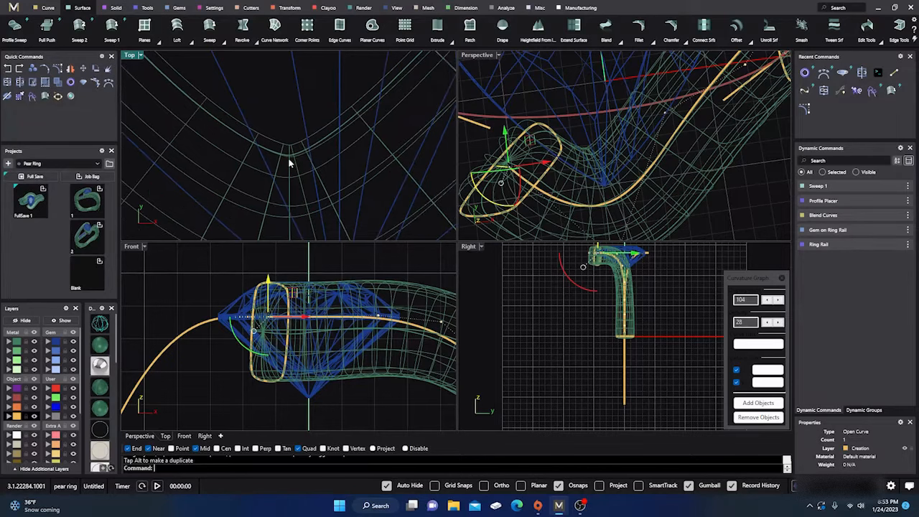
scroll(289, 162, "down", 3)
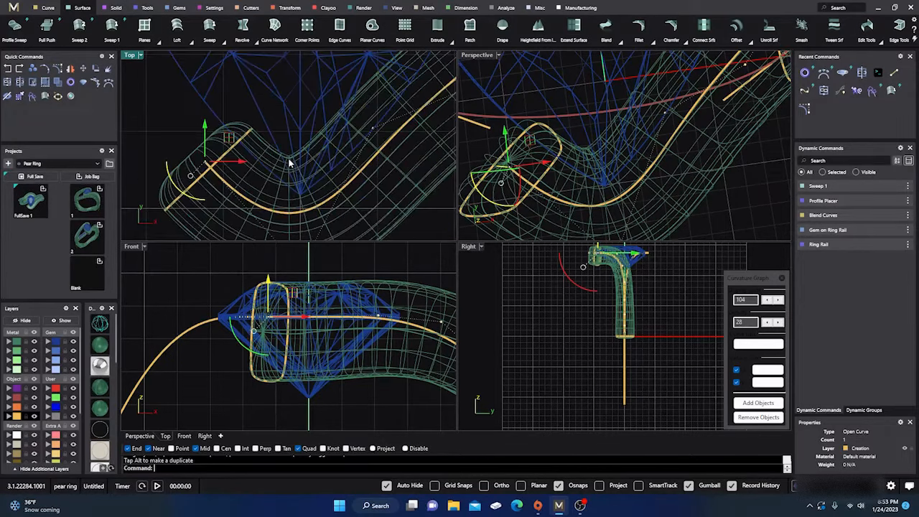
scroll(289, 162, "down", 2)
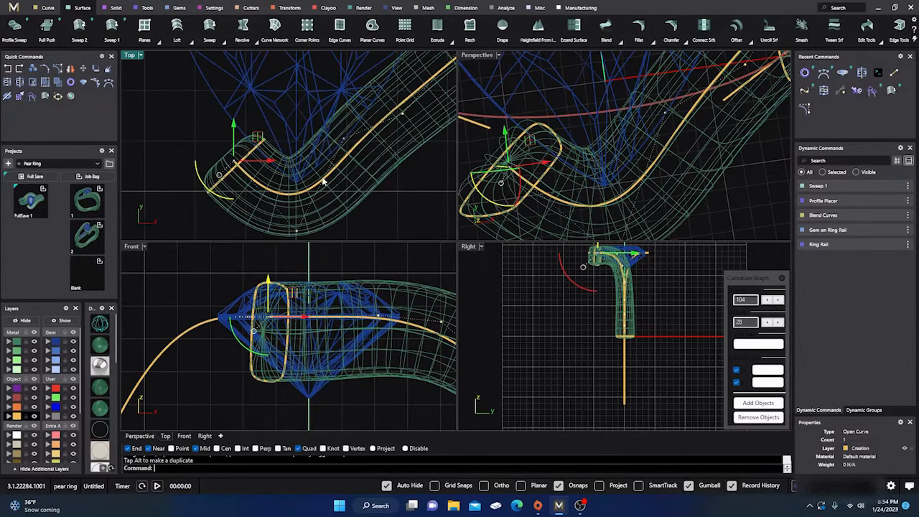
Move the rail point on the inner side of the bend slightly outward, away from the gem, in the top view
left_click(344, 139)
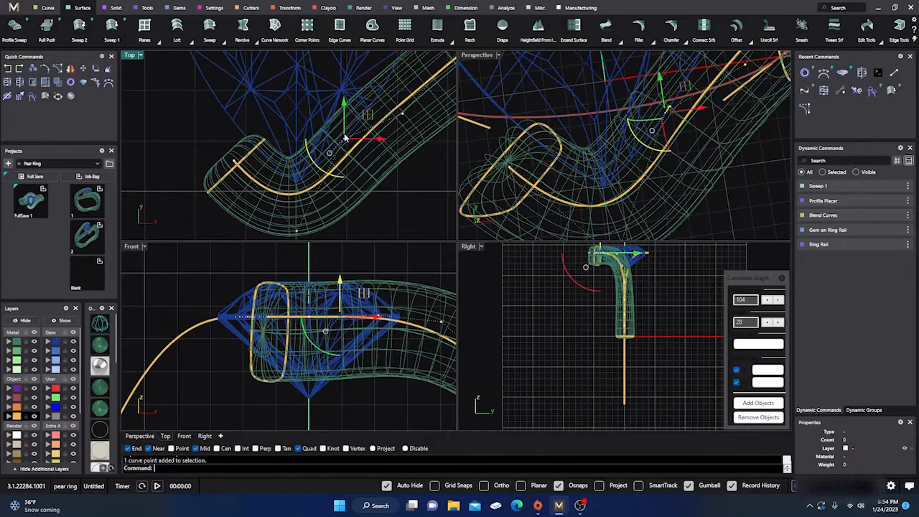
left_click_drag(367, 116, 374, 127)
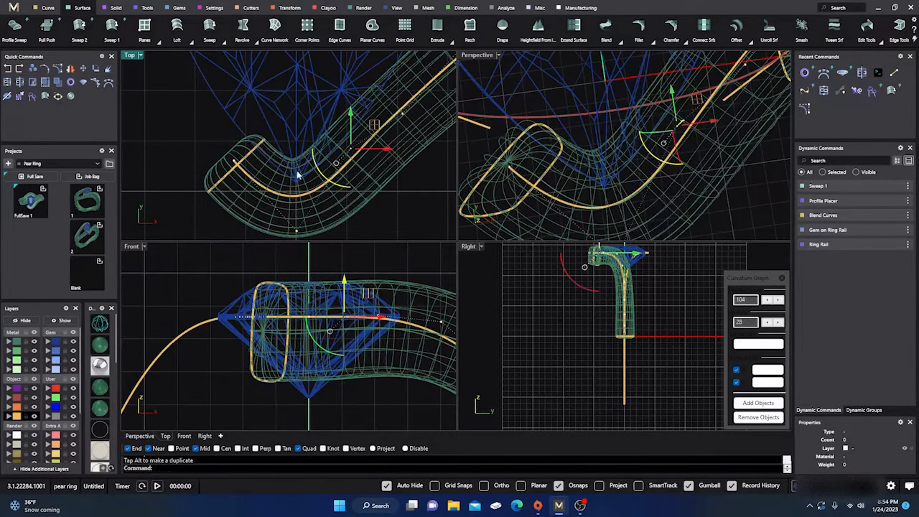
scroll(295, 169, "up", 5)
scroll(291, 160, "down", 5)
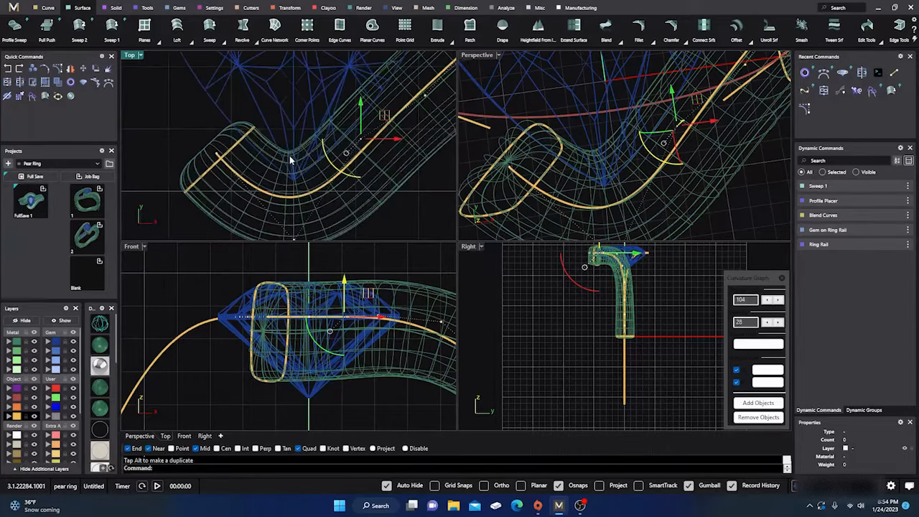
scroll(290, 159, "down", 2)
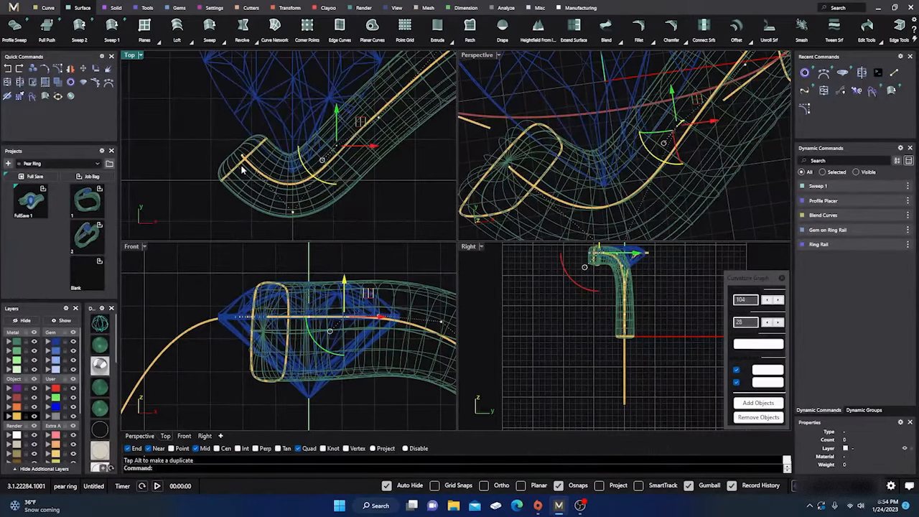
Shift the rail's end point slightly toward the gem in the top view to refine the hook around its point
scroll(244, 164, "up", 3)
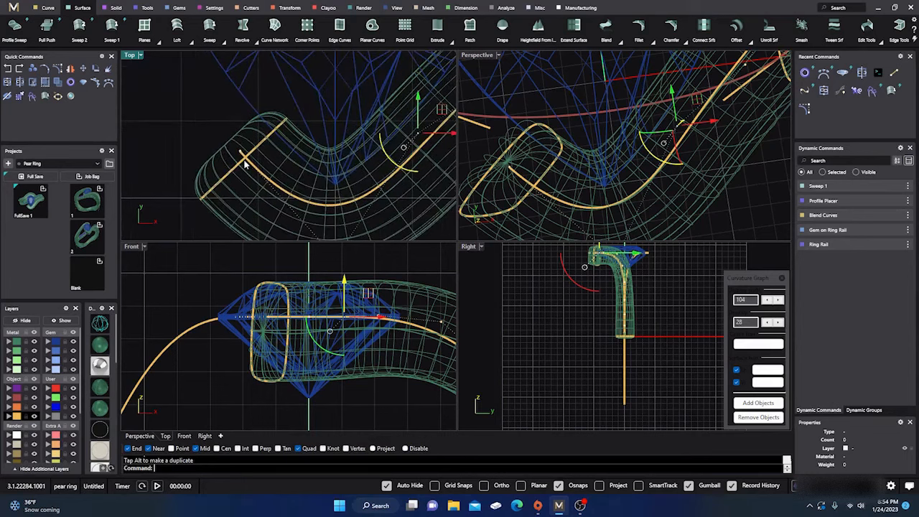
left_click(242, 151)
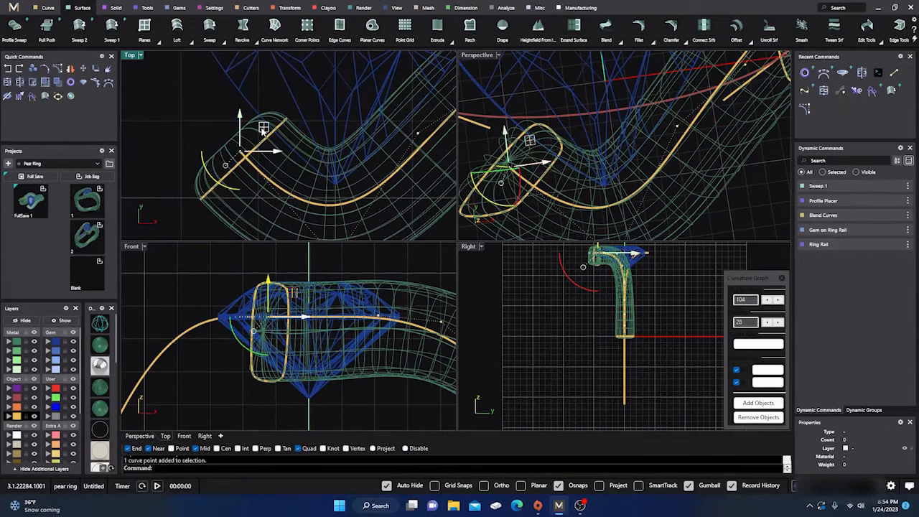
left_click_drag(263, 127, 267, 125)
scroll(325, 151, "up", 6)
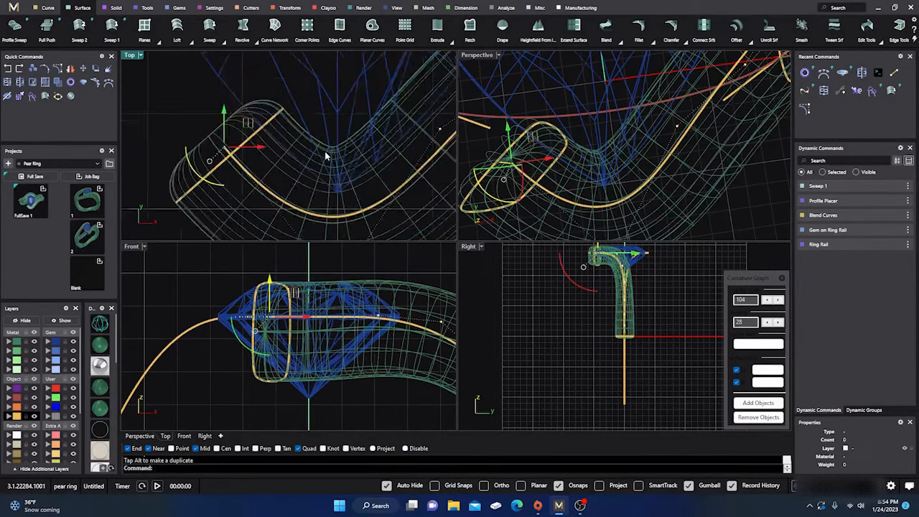
scroll(325, 150, "down", 6)
scroll(309, 154, "down", 2)
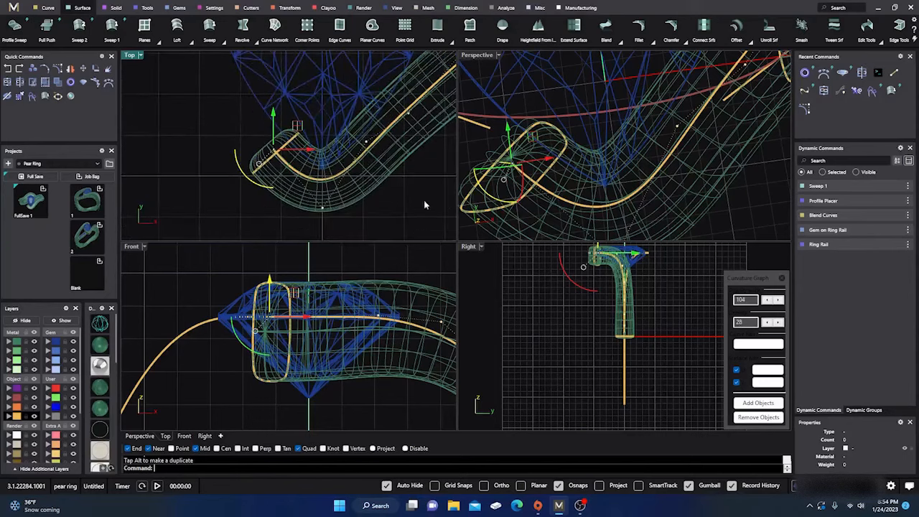
Lower the two rail points along the band's shoulder slightly in the front view to smooth its slope down from the gem
right_click_drag(372, 338, 271, 321)
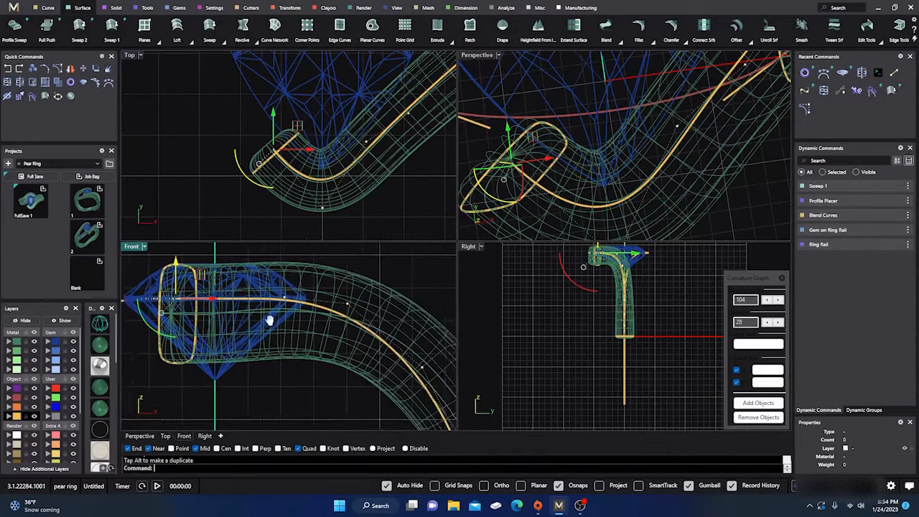
scroll(345, 326, "down", 6)
right_click_drag(364, 338, 294, 298)
right_click_drag(333, 328, 334, 303)
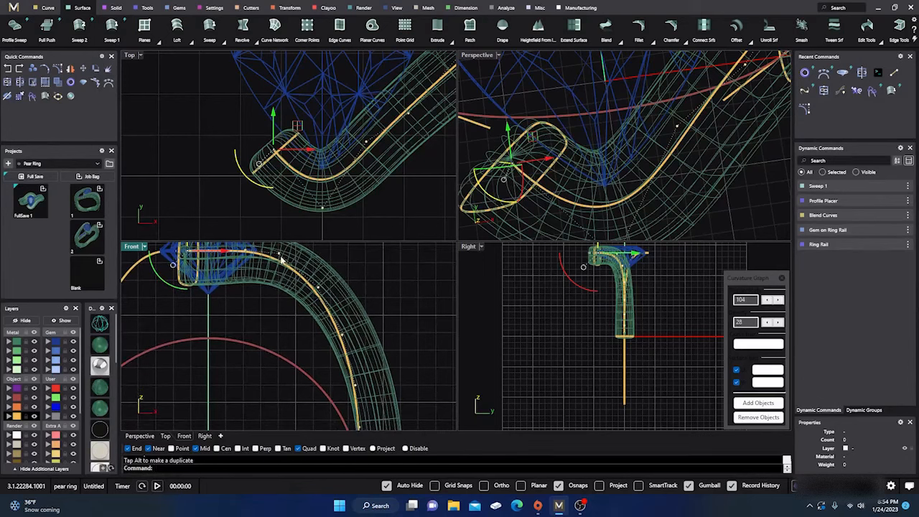
scroll(310, 315, "down", 4)
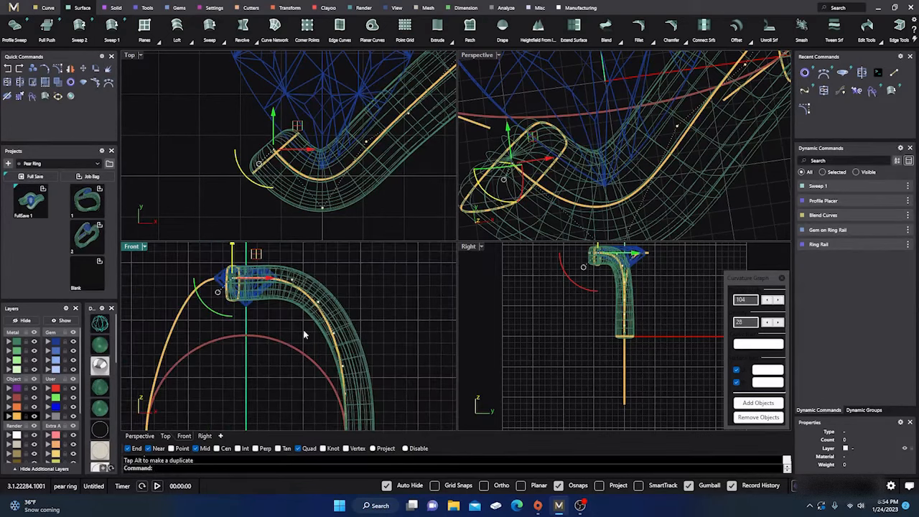
left_click(300, 285)
left_click_drag(300, 245, 300, 255)
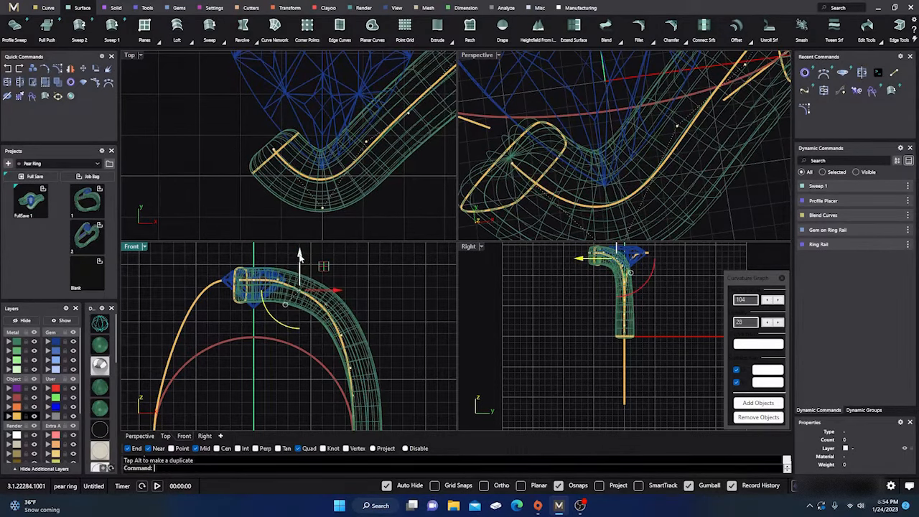
left_click(327, 310)
left_click_drag(327, 269, 324, 271)
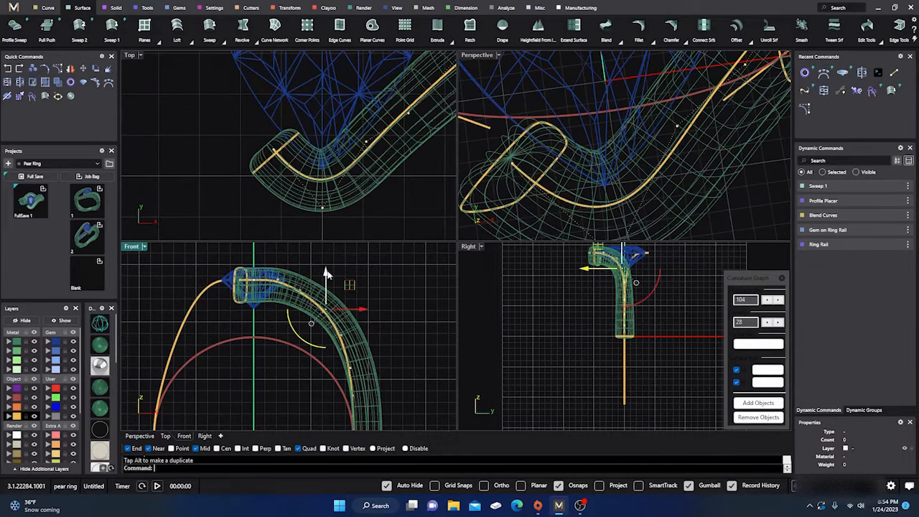
Maximize the perspective view, shade the model and turn off the rail's control points
double_click(489, 57)
scroll(452, 244, "down", 12)
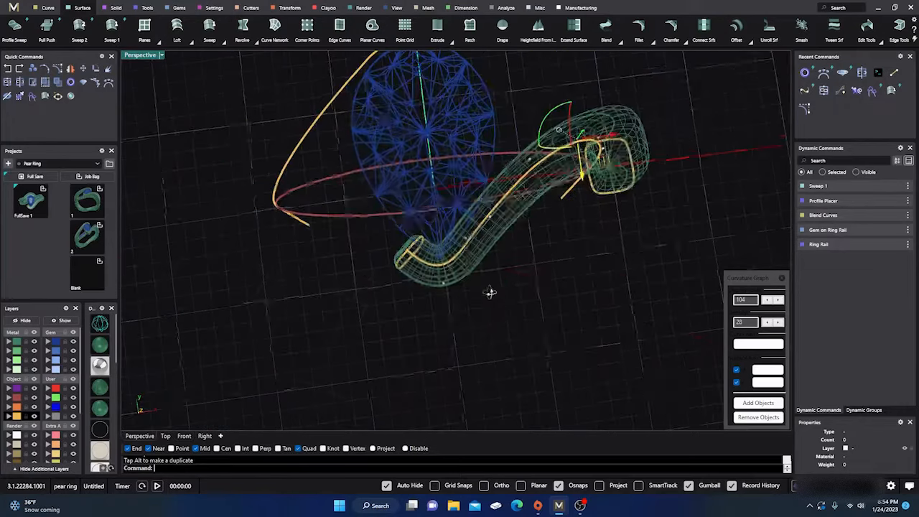
right_click_drag(490, 292, 380, 205)
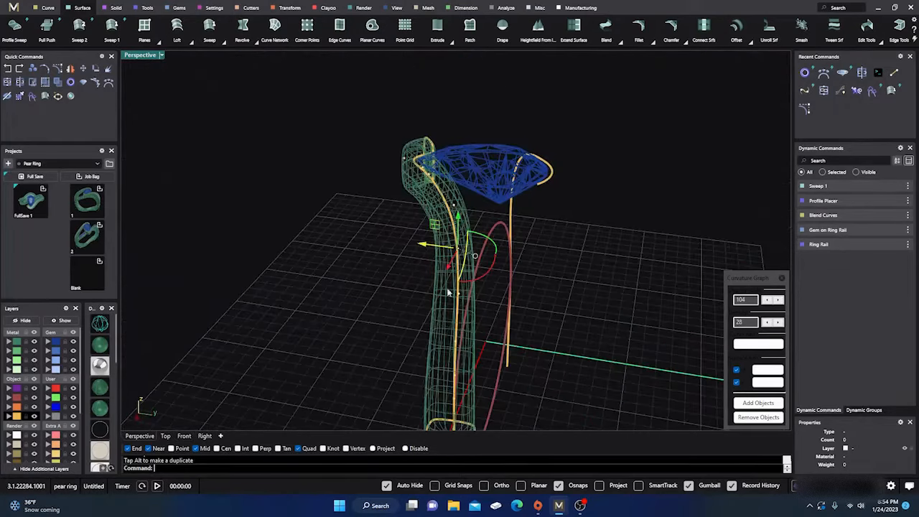
right_click_drag(409, 274, 403, 320)
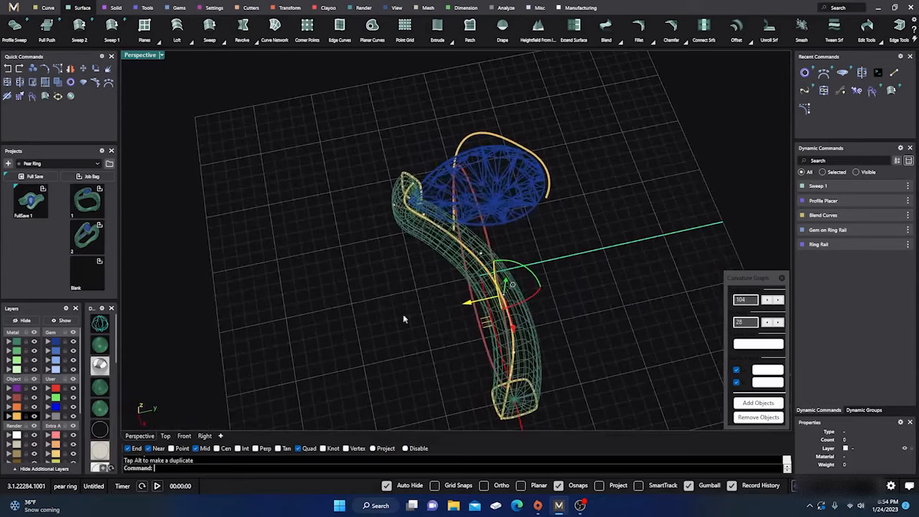
left_click(97, 350)
mouse_move(326, 347)
right_mouse_down()
mouse_move(273, 325)
mouse_move(279, 297)
mouse_move(373, 311)
mouse_move(402, 342)
right_mouse_up()
scroll(342, 311, "down", 4)
right_click_drag(342, 313, 388, 339)
key("F10")
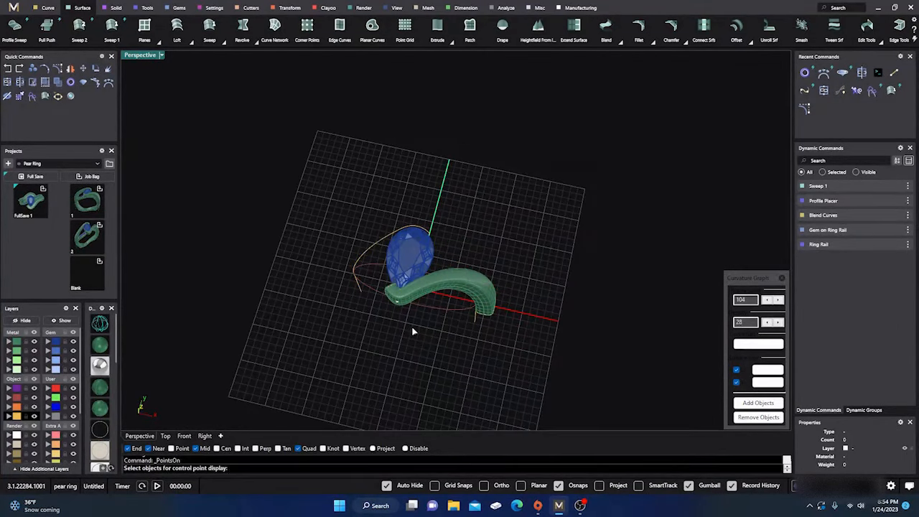
key("Escape")
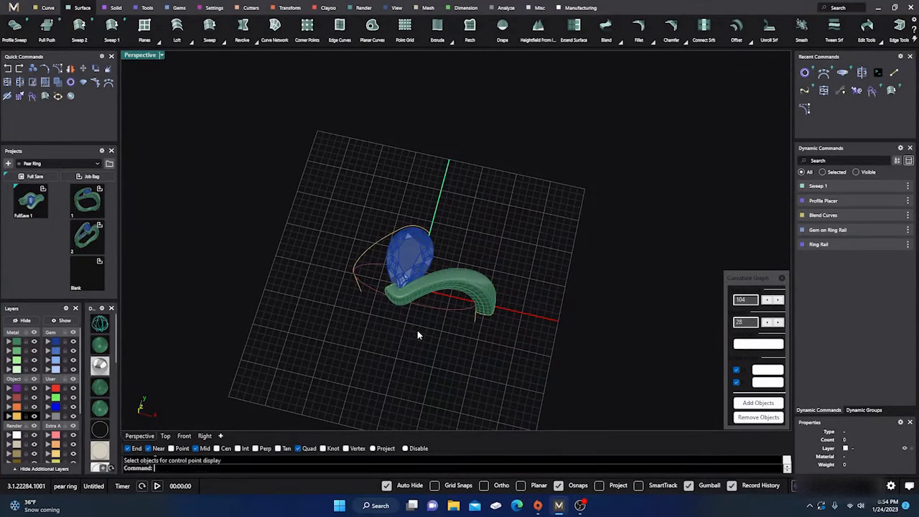
Examine the shaded band from above and at an angle, checking how it wraps around the gem's point
scroll(417, 330, "up", 5)
right_click_drag(440, 337, 425, 294)
left_click(424, 290)
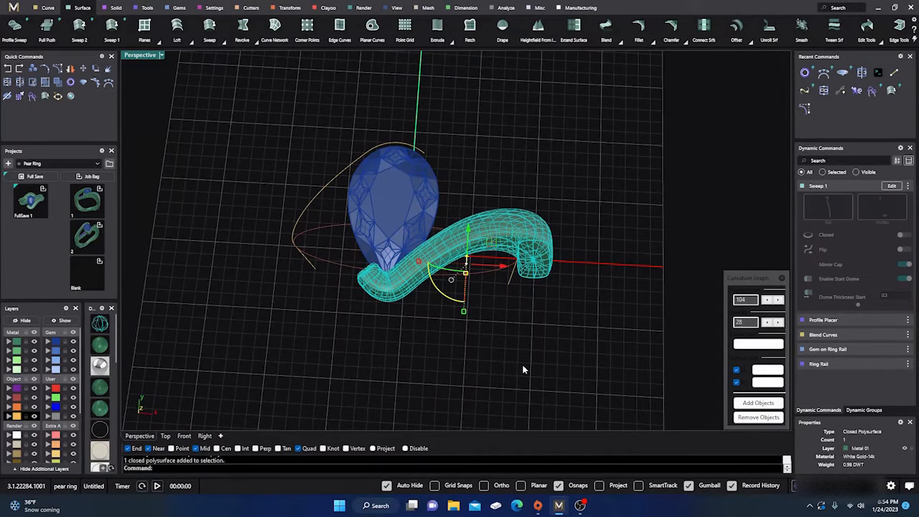
left_click(482, 379)
right_click_drag(481, 379, 493, 391)
right_click_drag(486, 387, 484, 385)
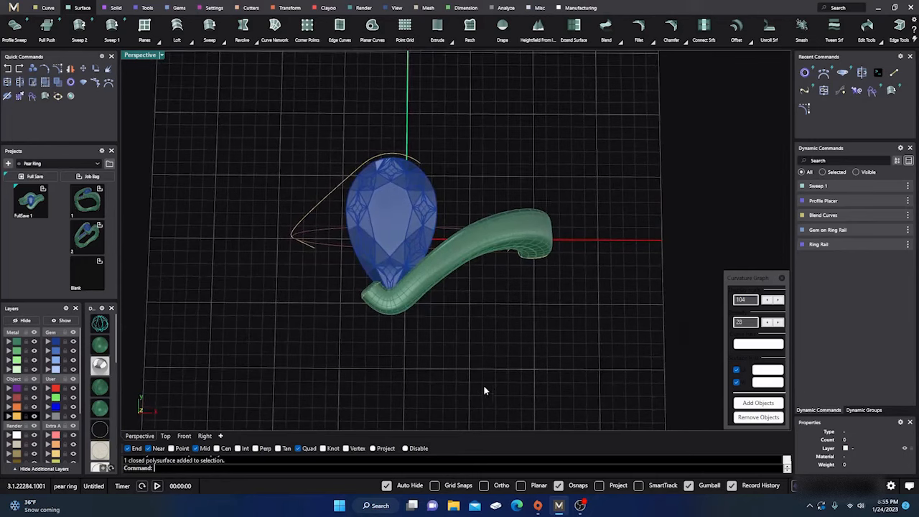
scroll(385, 295, "up", 6)
right_click_drag(396, 307, 390, 232)
scroll(450, 316, "down", 3)
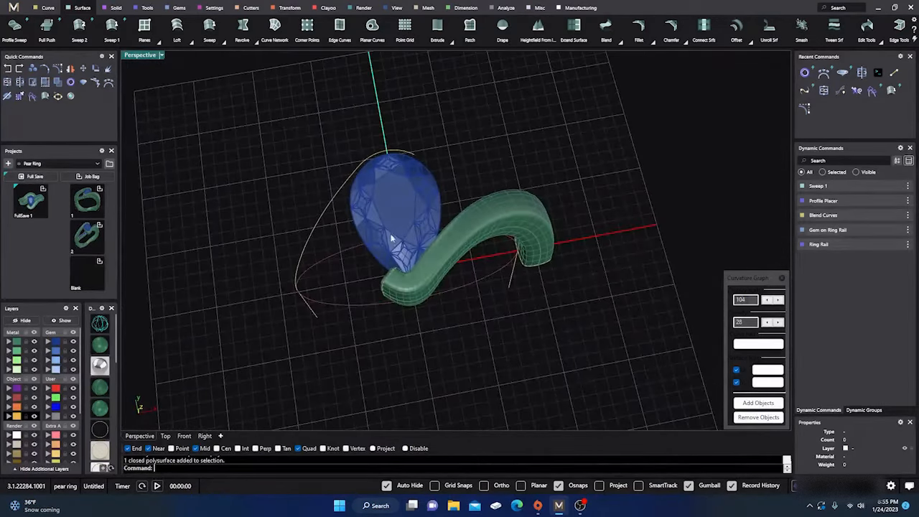
Join the two open guide curves on the gem's opposite side into one curve and display its curvature graph
scroll(376, 154, "up", 5)
left_click(375, 152)
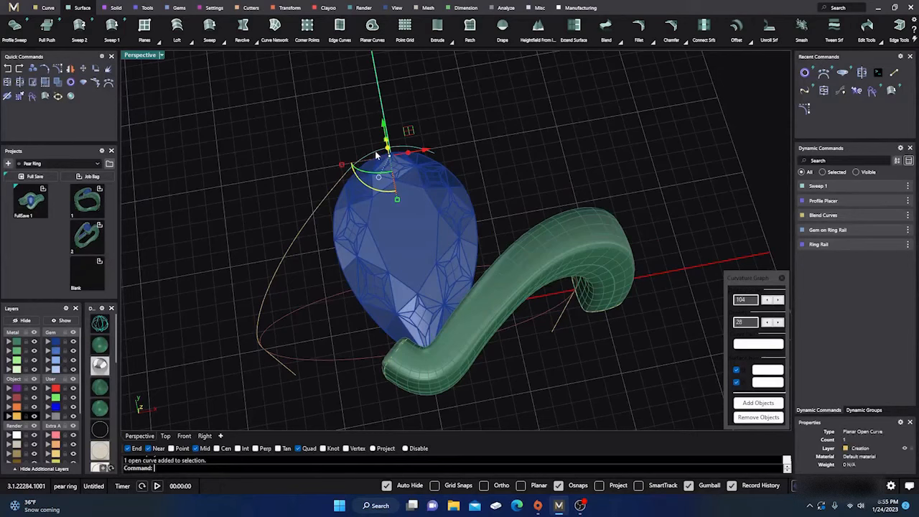
left_click(318, 210, "shift")
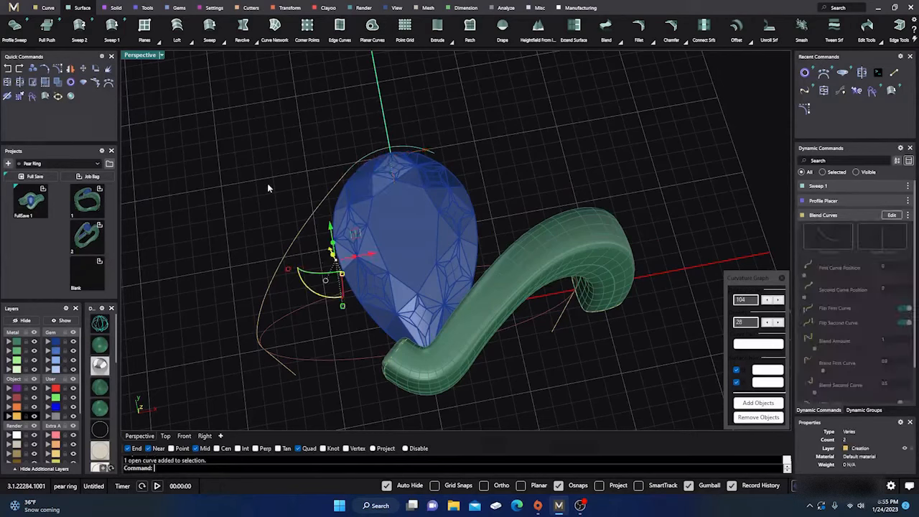
left_click(8, 82)
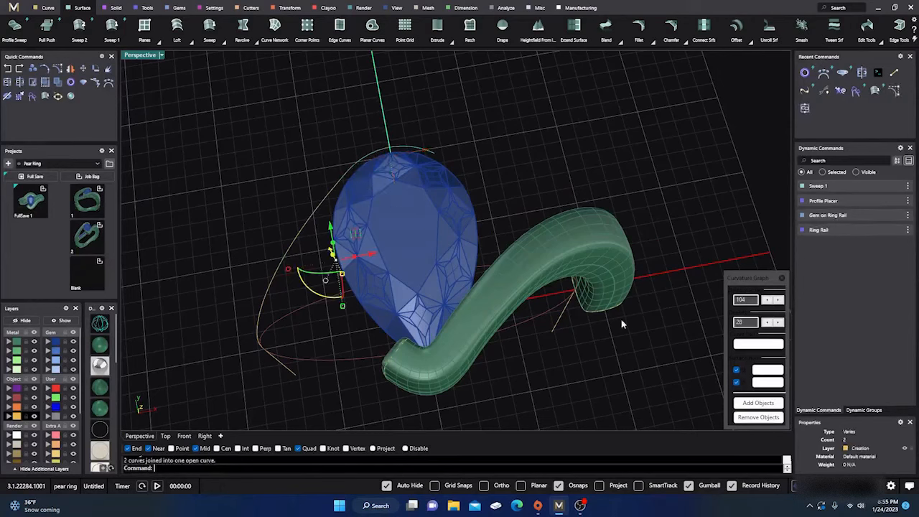
left_click(756, 405)
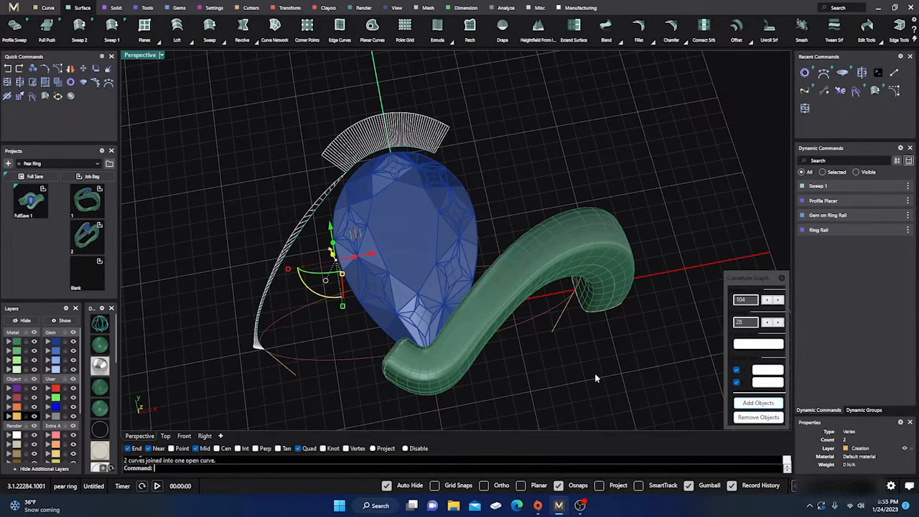
right_click_drag(594, 373, 559, 325)
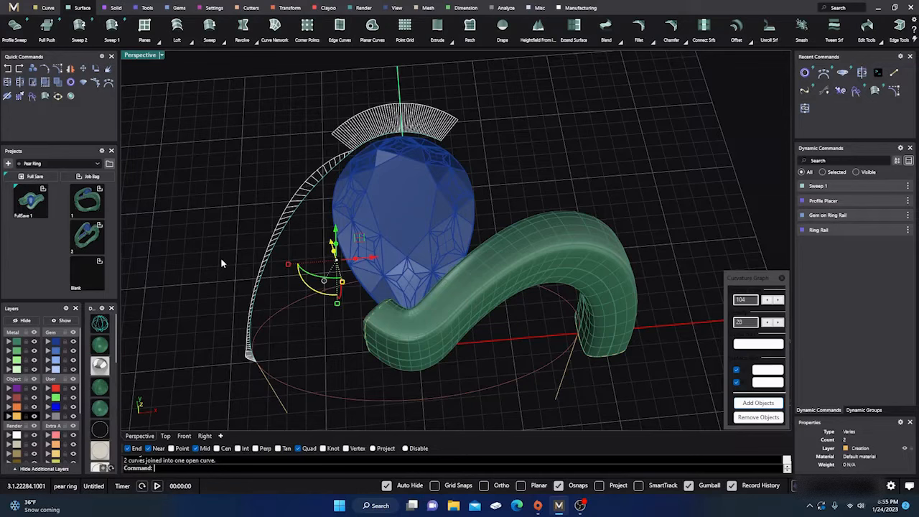
Rebuild the joined guide curve with 9 points at degree 5, deleting the input curve
type("Rebuild")
key("Return")
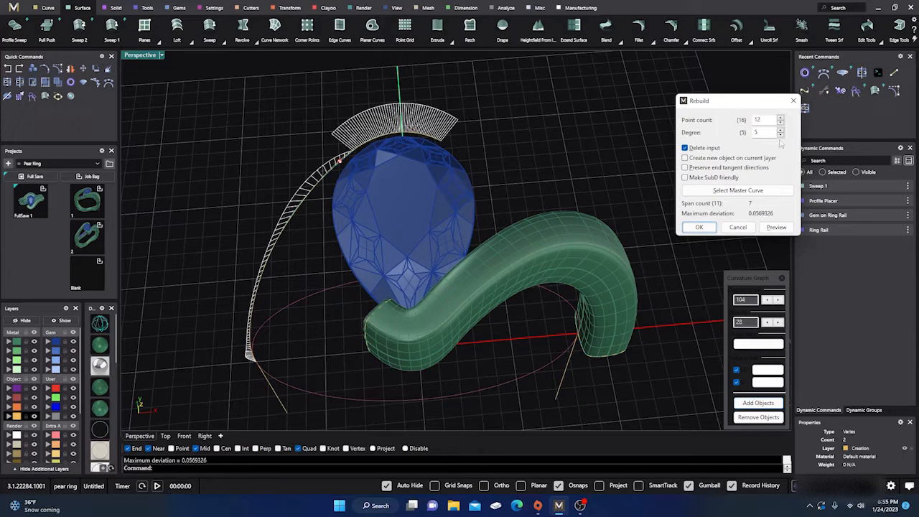
left_click(781, 118)
left_click(780, 118)
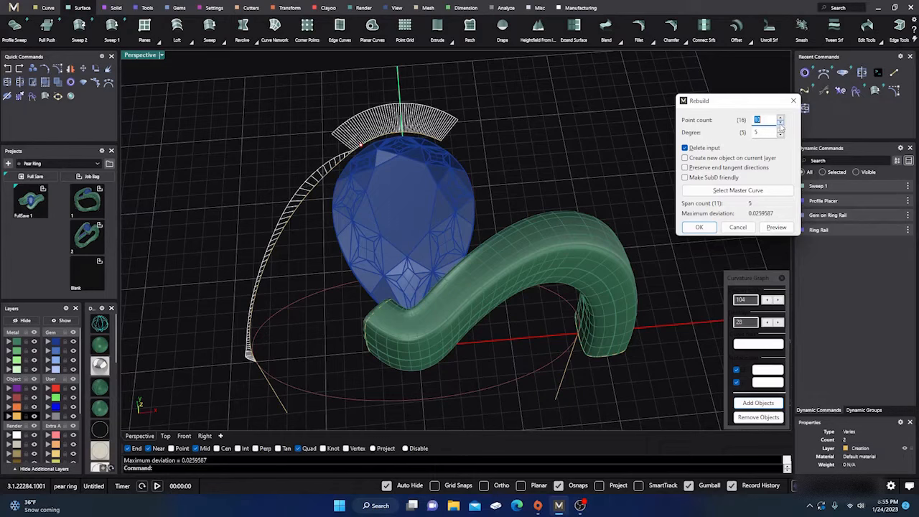
left_click(780, 124)
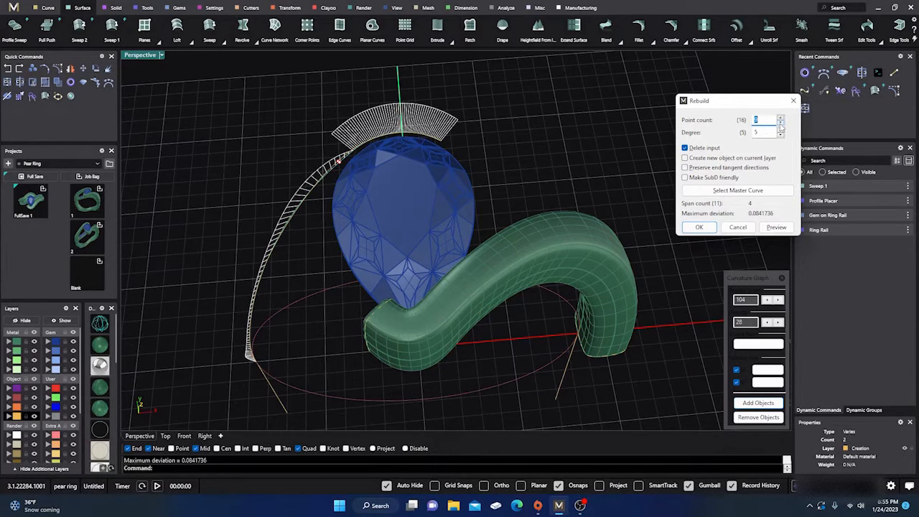
right_click_drag(341, 359, 626, 260)
left_click(699, 227)
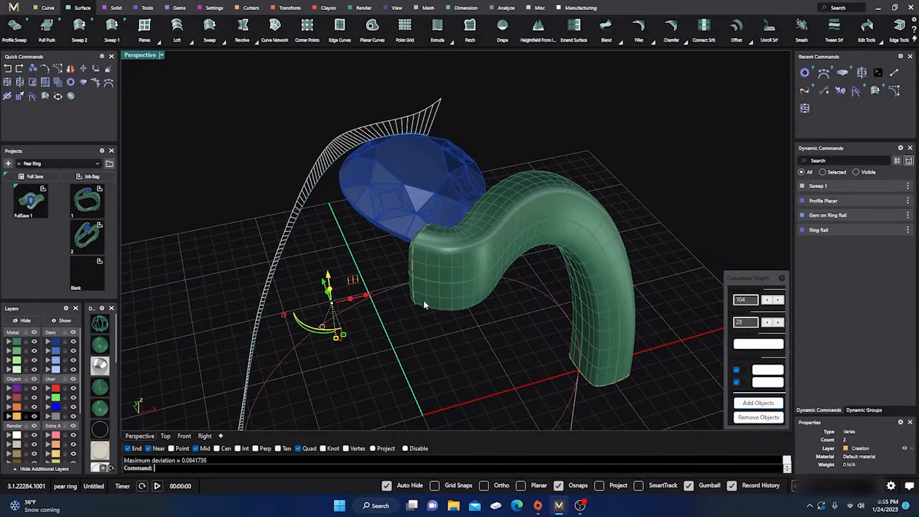
Inspect the rebuilt guide curve's curvature and remove its curvature graph
right_click_drag(423, 301, 393, 320)
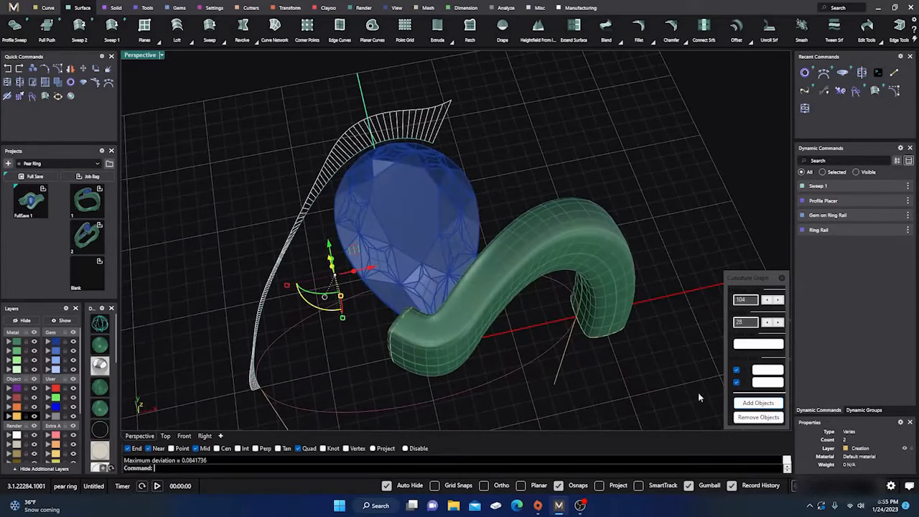
left_click(757, 417)
right_click_drag(575, 378, 284, 295)
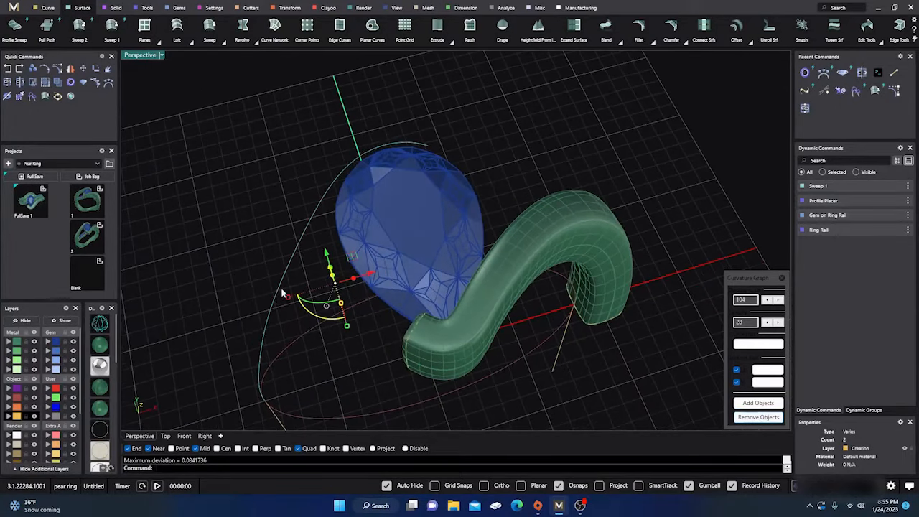
Start Profile Placer on the rebuilt guide curve and rotate the start profile in plan so it lies along the Y axis, facing outward
key("Escape")
left_click(287, 264)
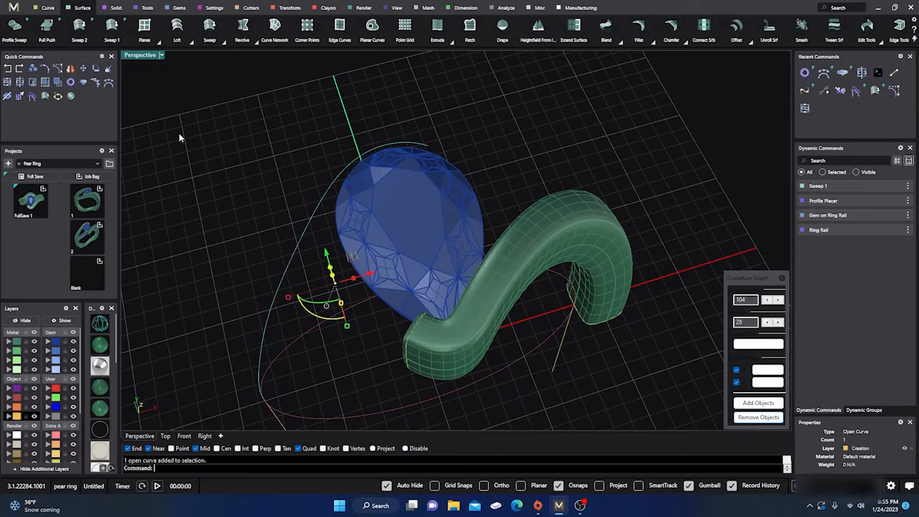
left_click(147, 7)
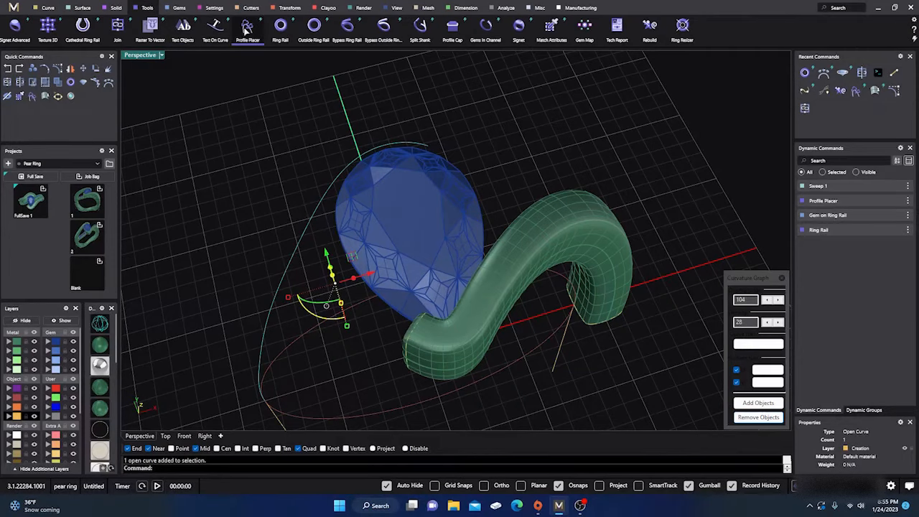
left_click(246, 29)
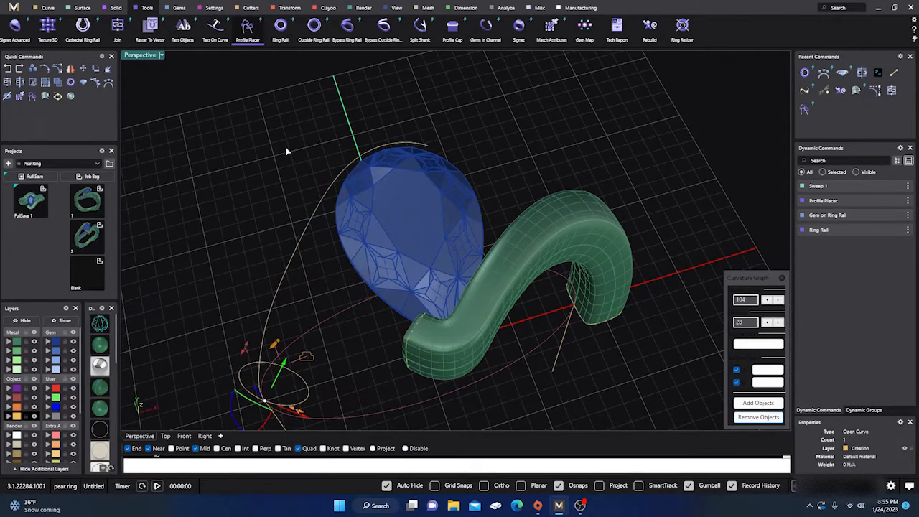
double_click(144, 55)
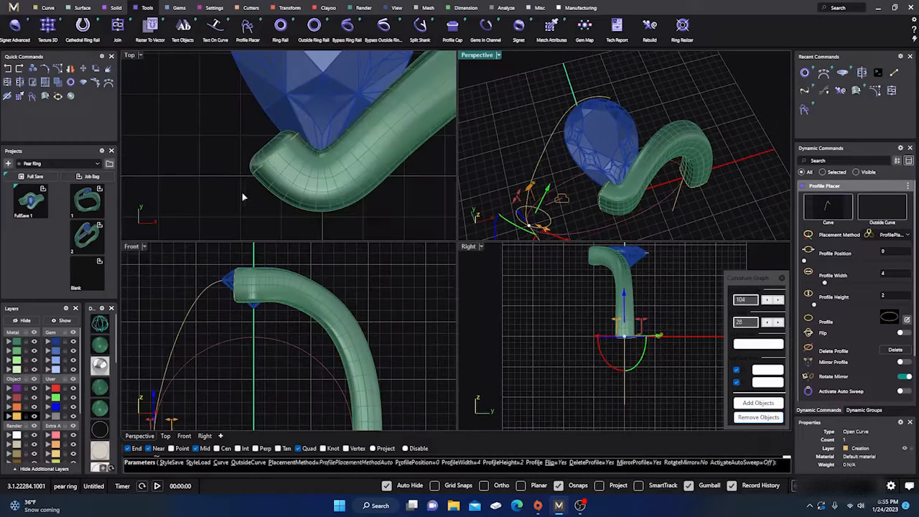
scroll(243, 193, "down", 10)
right_click_drag(261, 181, 289, 189)
scroll(202, 146, "up", 3)
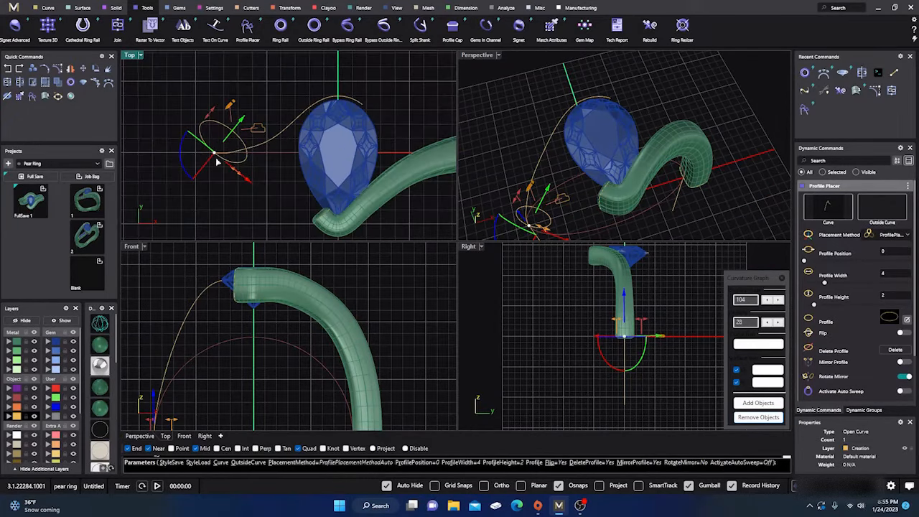
left_click_drag(186, 158, 262, 200)
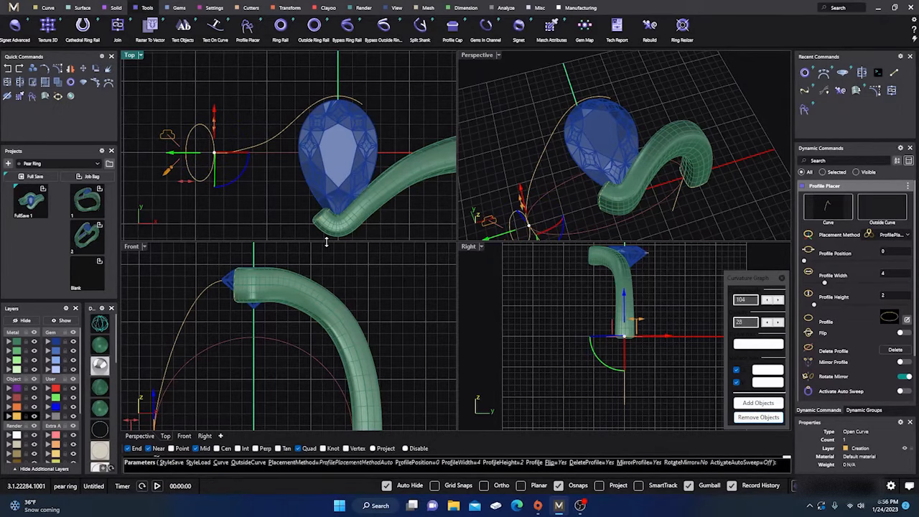
Replace the oval start profile with the stepped profileplacer_44 shape from the Shank profile library
scroll(278, 252, "down", 10)
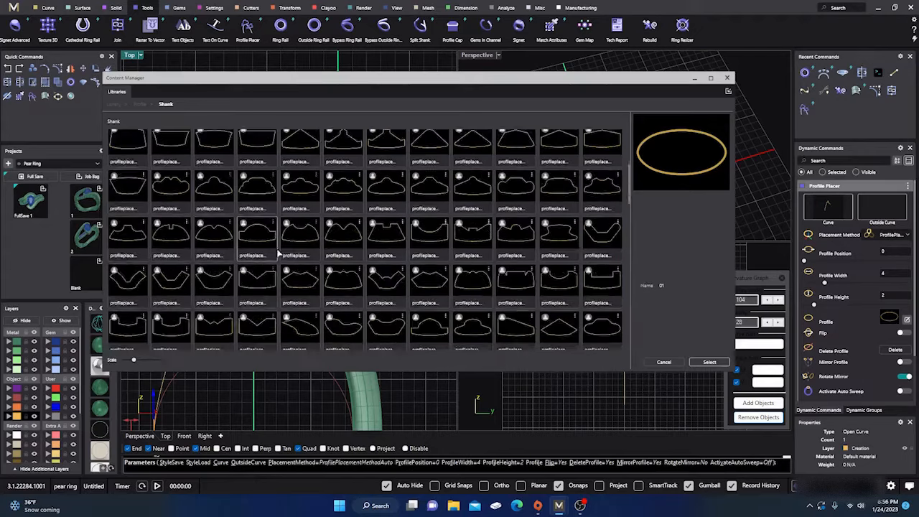
scroll(278, 253, "down", 3)
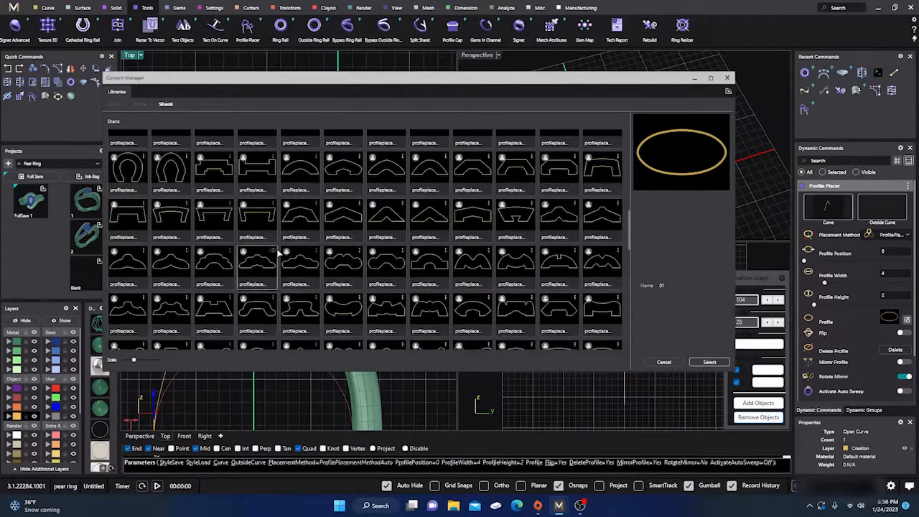
scroll(278, 252, "down", 5)
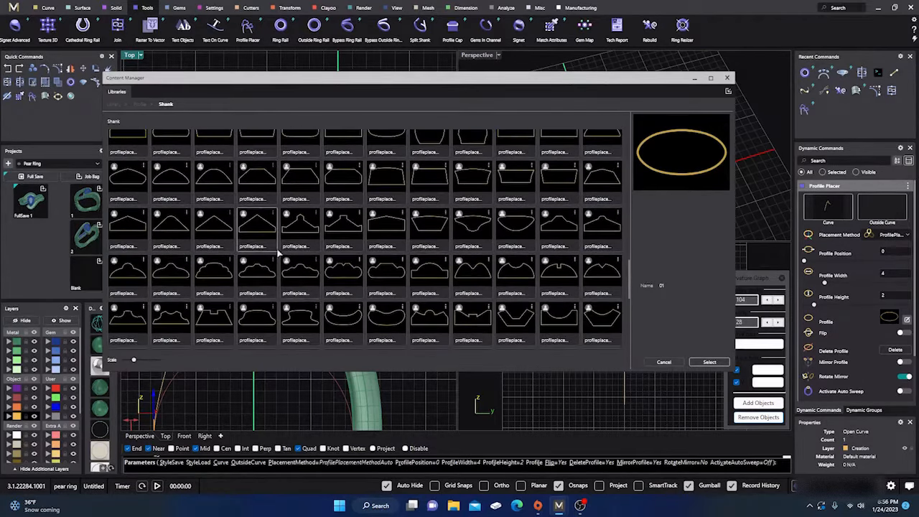
left_click(300, 276)
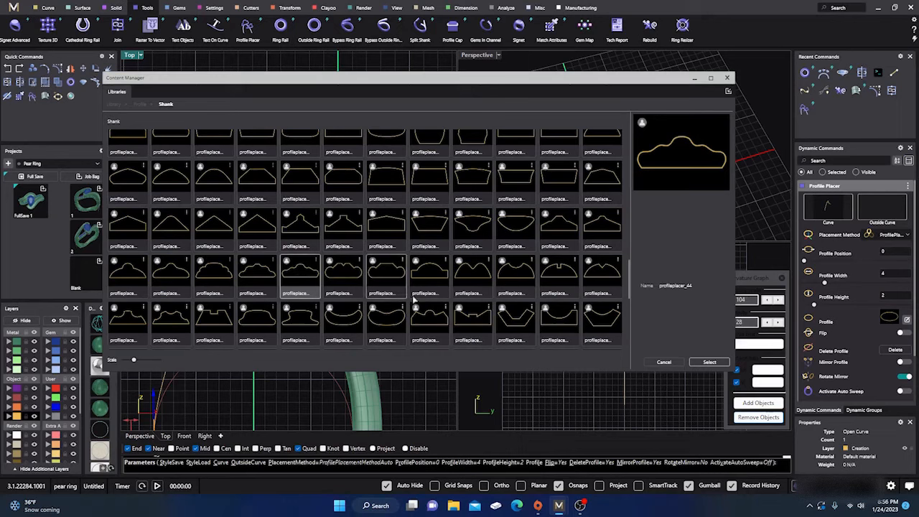
left_click(710, 363)
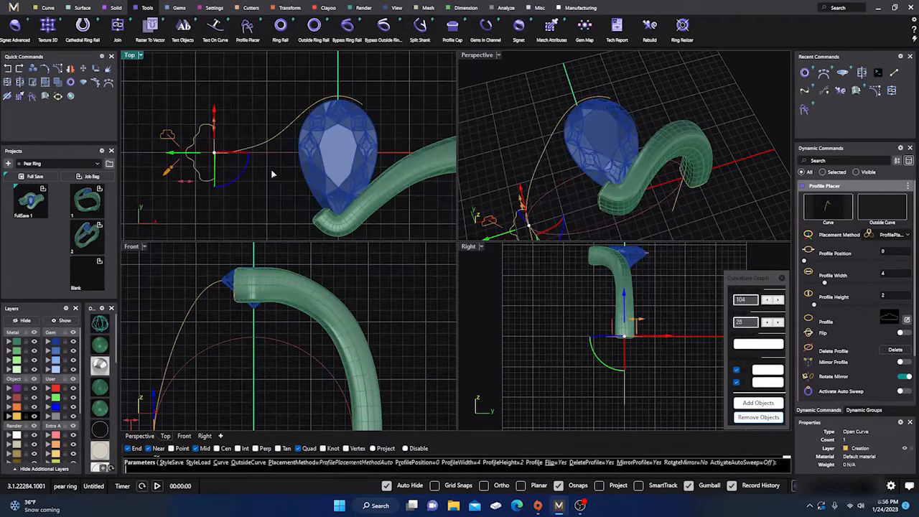
Set the start profile's height to 2.5 mm and its width to 3 mm
scroll(186, 163, "up", 2)
left_click_drag(189, 188, 175, 193)
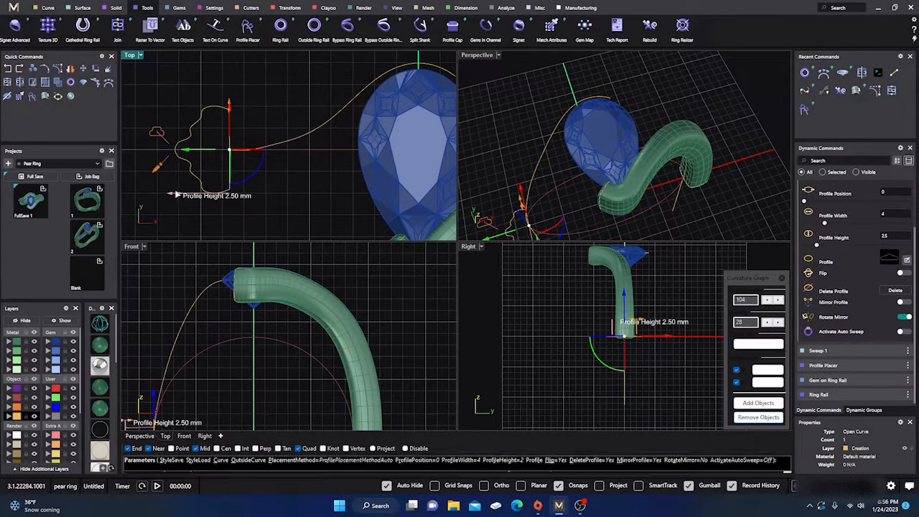
scroll(233, 111, "up", 2)
left_click_drag(231, 113, 233, 155)
scroll(213, 148, "down", 2)
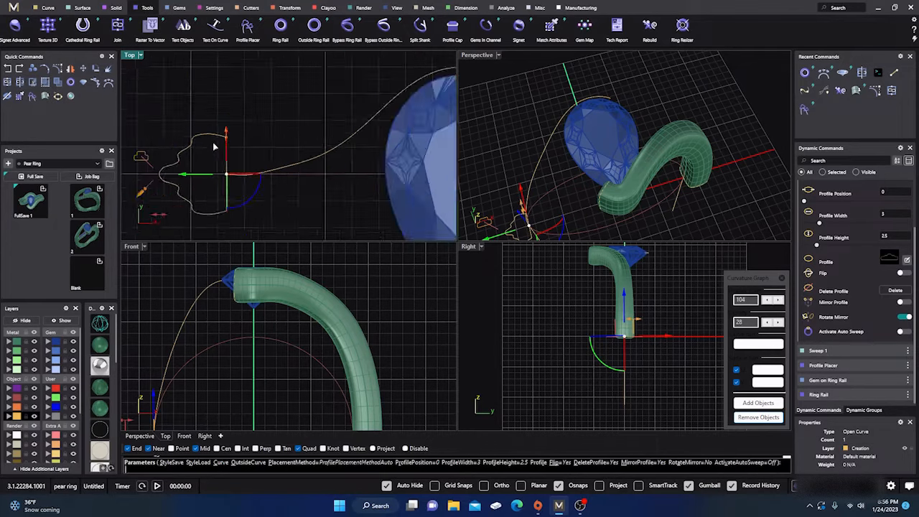
Add a second profile at the guide curve's end beside the gem and rotate it upright, facing outward from the gem
scroll(213, 147, "down", 2)
left_click(368, 113)
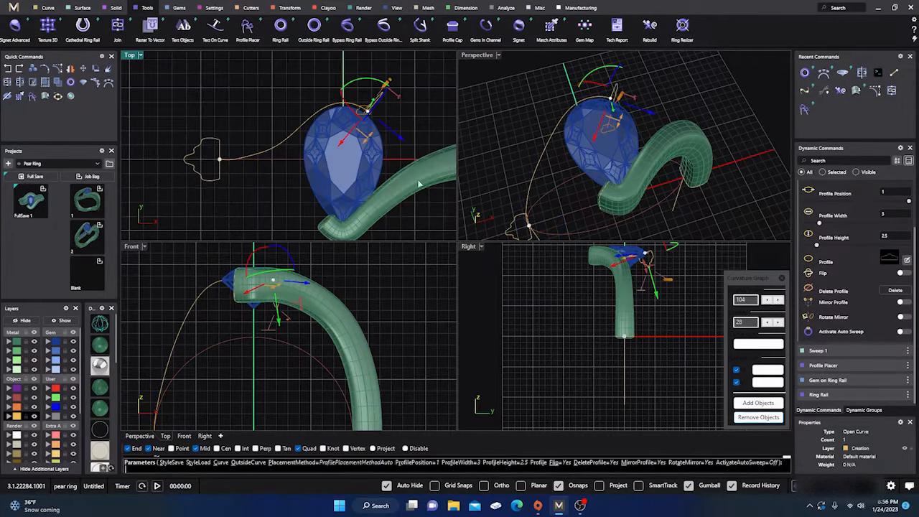
double_click(477, 55)
right_click_drag(473, 215, 375, 262)
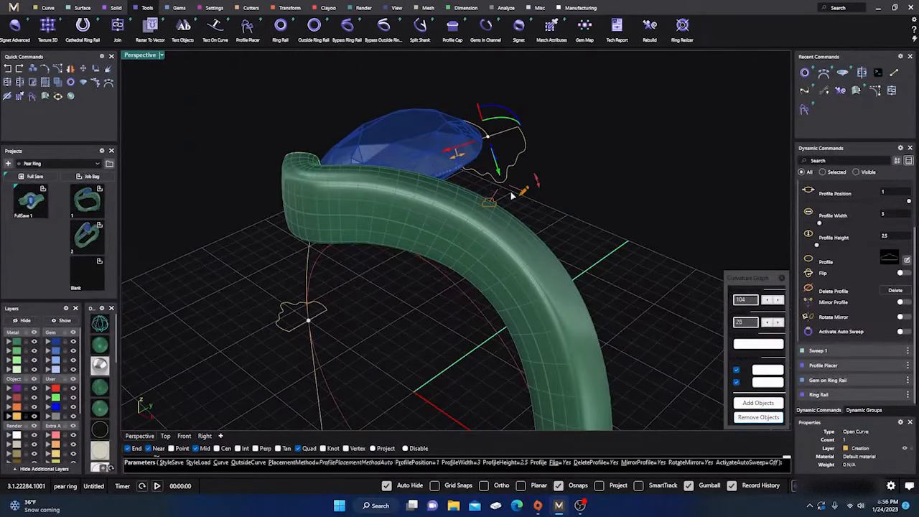
right_click_drag(511, 196, 508, 170)
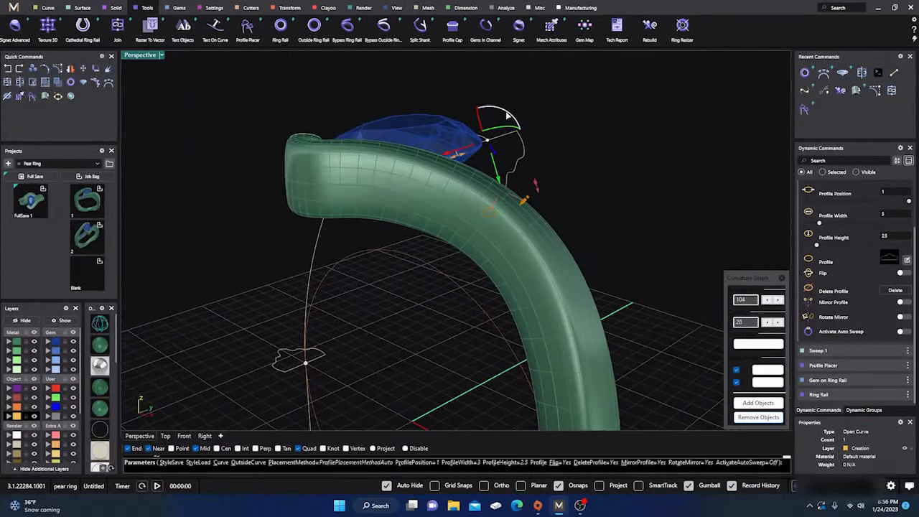
left_click_drag(507, 115, 451, 101)
right_click_drag(394, 258, 445, 338)
scroll(487, 169, "up", 5)
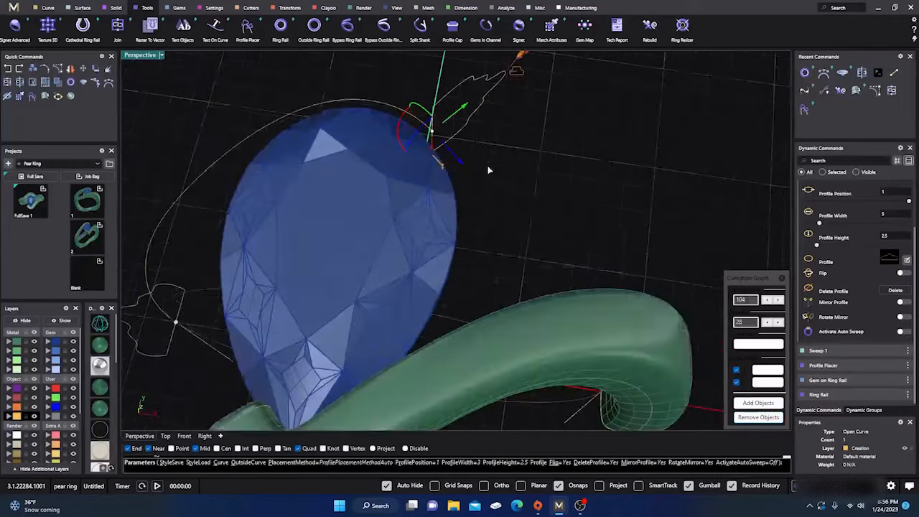
scroll(488, 169, "up", 2)
left_click_drag(452, 97, 445, 114)
Shift the end profile slightly inward toward the gem, set its height to 1.9 mm and accept the profile placement
double_click(131, 61)
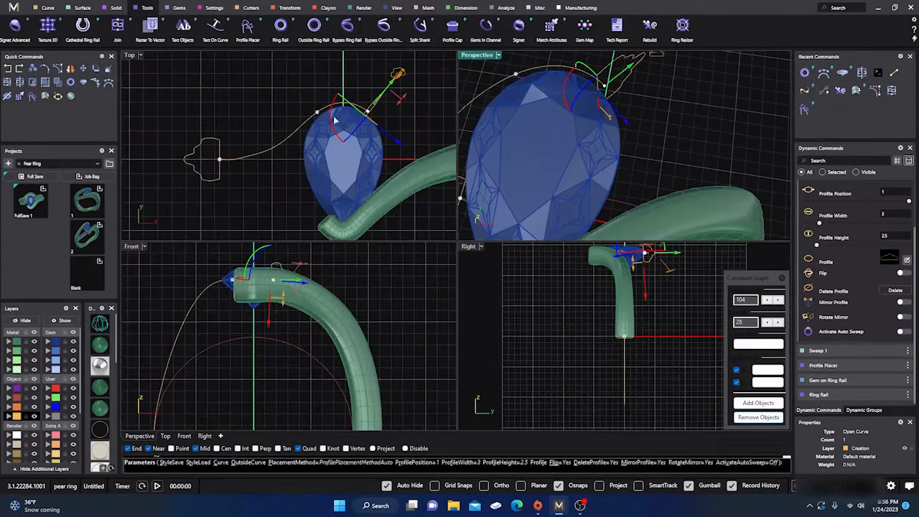
scroll(383, 117, "up", 4)
scroll(383, 117, "up", 2)
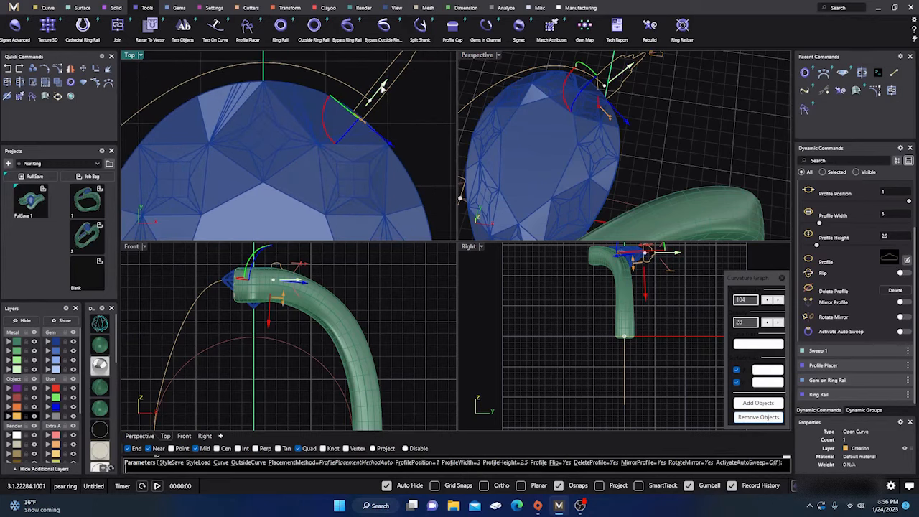
left_click_drag(381, 83, 383, 91)
right_click_drag(602, 114, 645, 91)
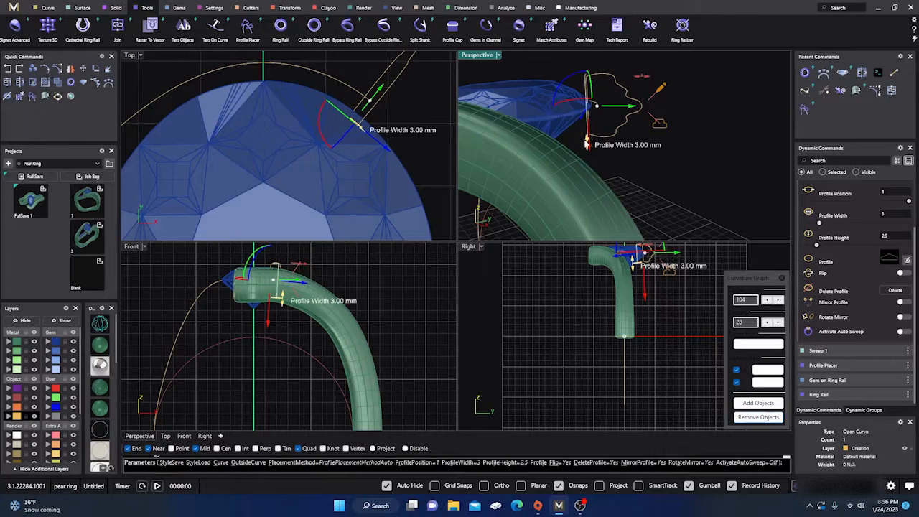
left_click_drag(642, 81, 628, 81)
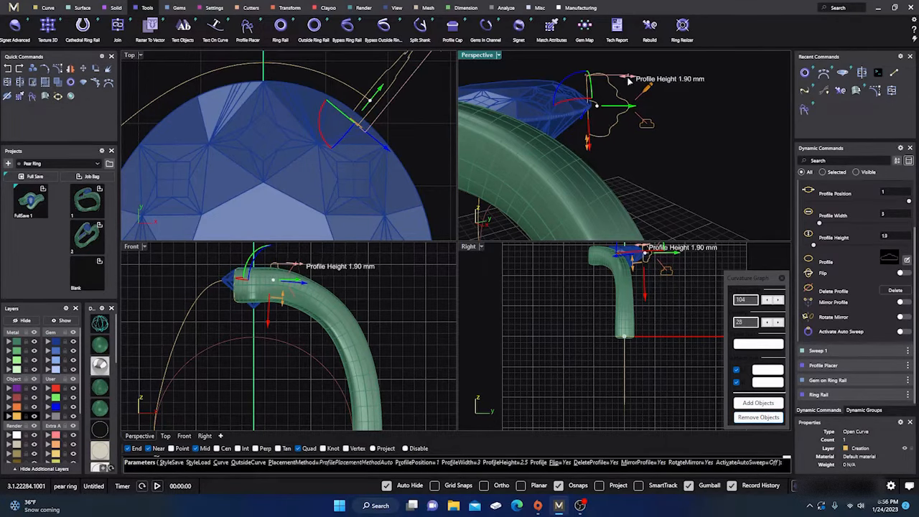
right_click(461, 182)
Sweep the second band with Sweep 1, using the rebuilt guide curve as rail and the two stepped profiles
scroll(461, 164, "down", 6)
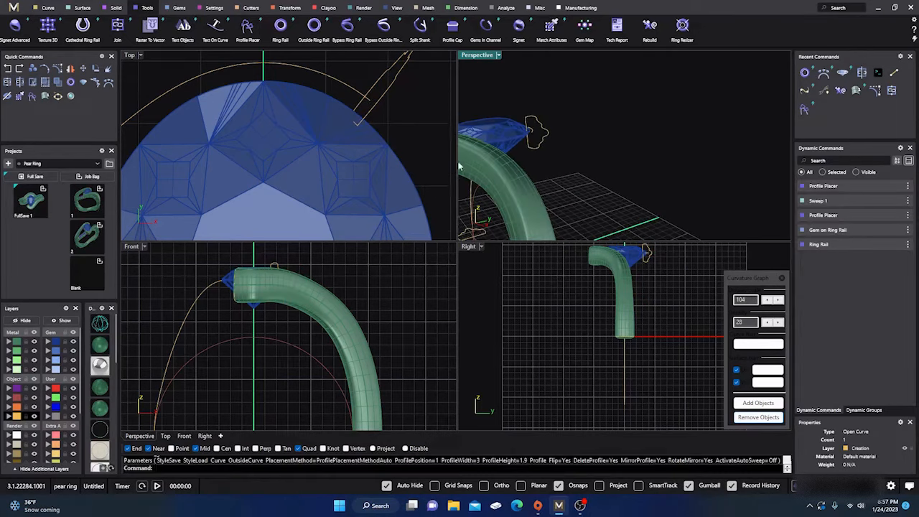
scroll(373, 133, "down", 12)
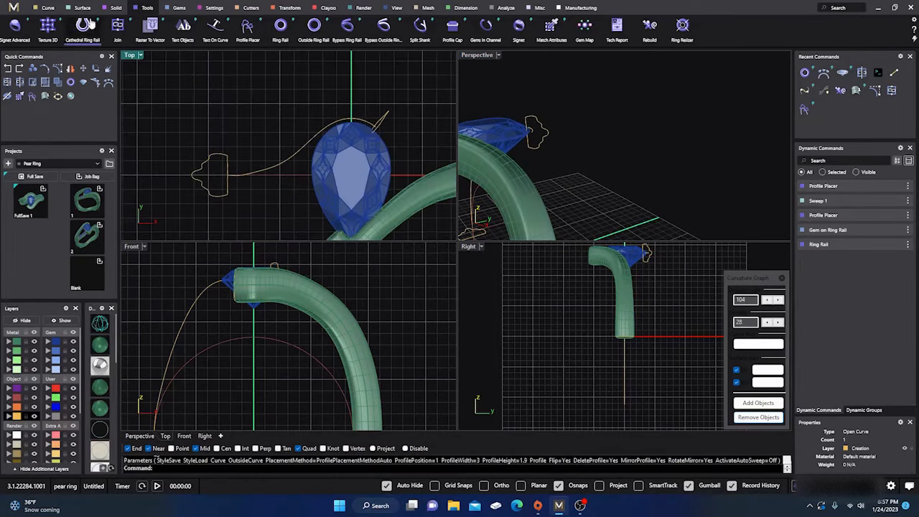
left_click(857, 91)
left_click(262, 175)
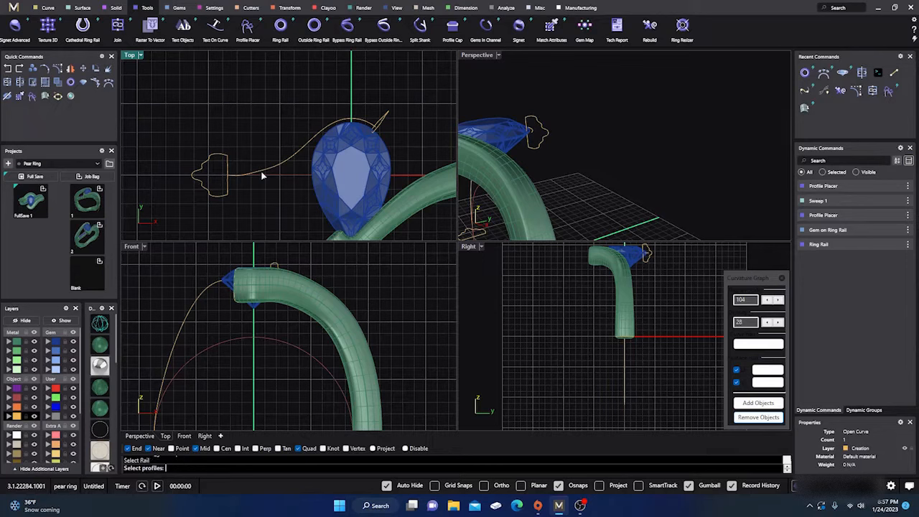
left_click(226, 196)
left_click(386, 125)
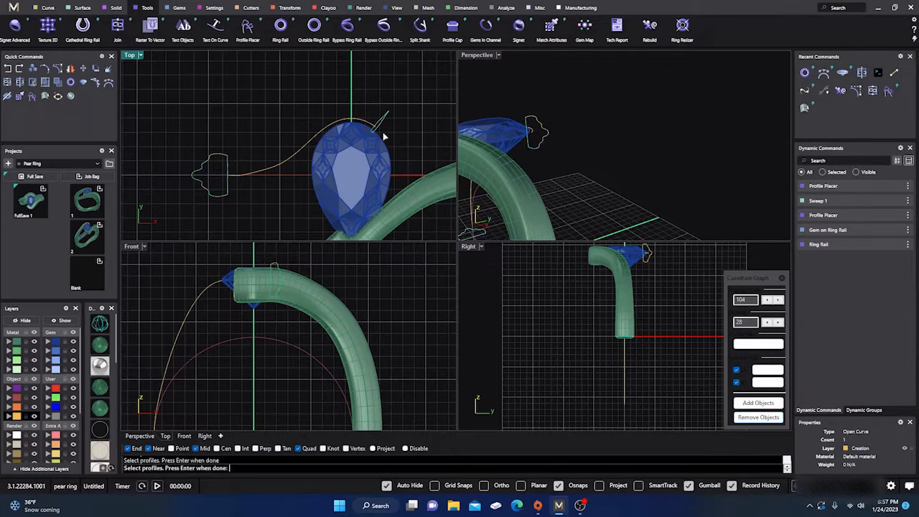
key("Return")
Set the second band's start dome thickness to 0.6 mm, check the band around the gem and accept the sweep
double_click(486, 55)
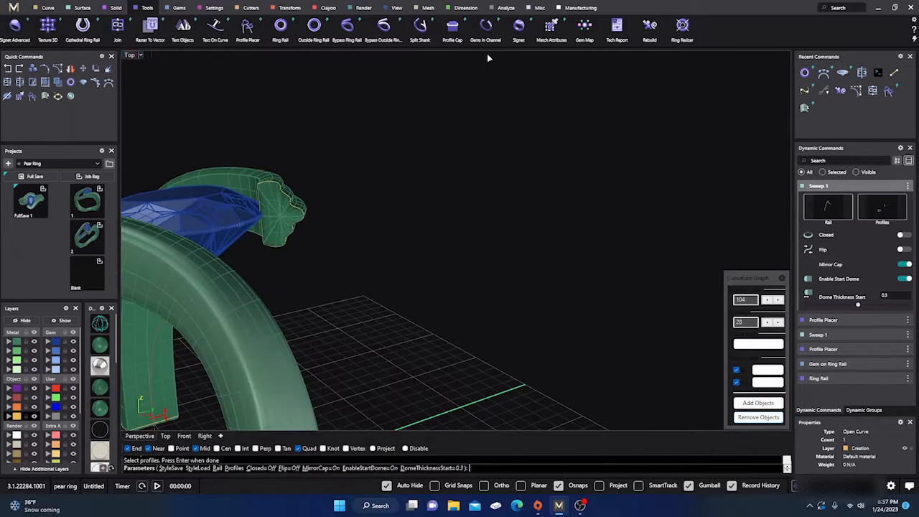
right_click_drag(473, 222, 493, 244)
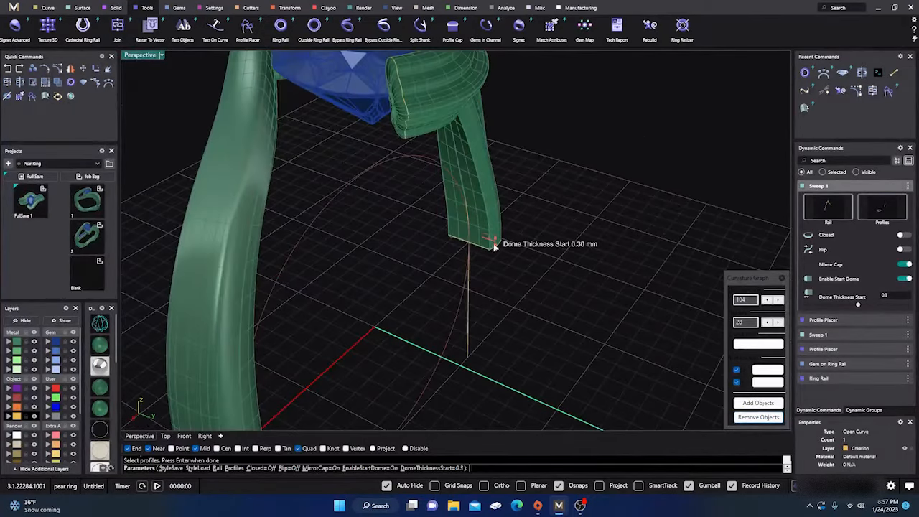
left_click_drag(493, 244, 493, 247)
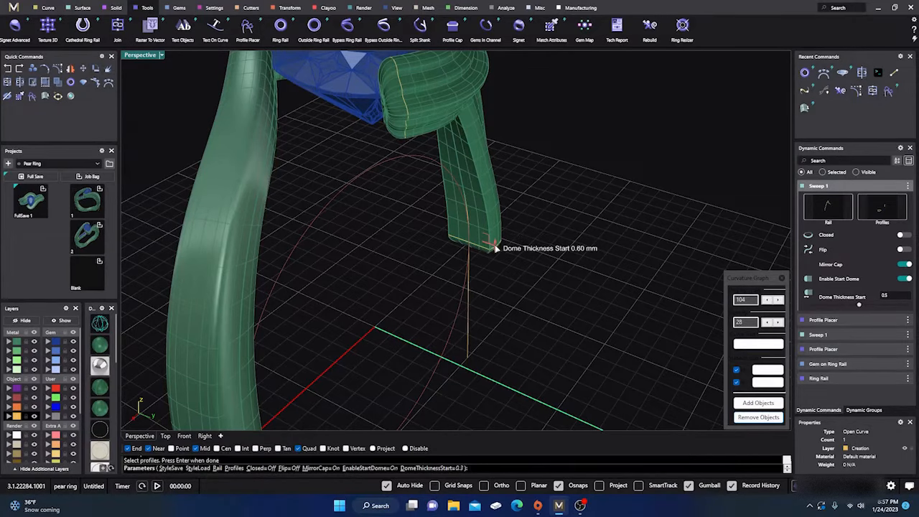
scroll(416, 250, "down", 4)
right_click_drag(416, 250, 490, 300)
scroll(506, 300, "down", 6)
scroll(412, 272, "up", 6)
right_click_drag(412, 272, 429, 285)
scroll(426, 286, "up", 8)
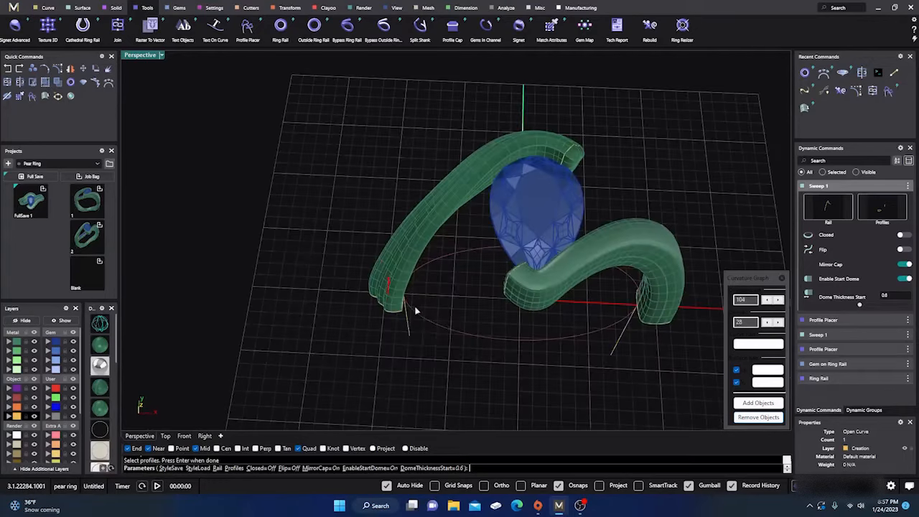
right_click_drag(415, 320, 374, 265)
right_click(355, 293)
Add an Under Bezel beneath the pear gem
scroll(310, 277, "down", 4)
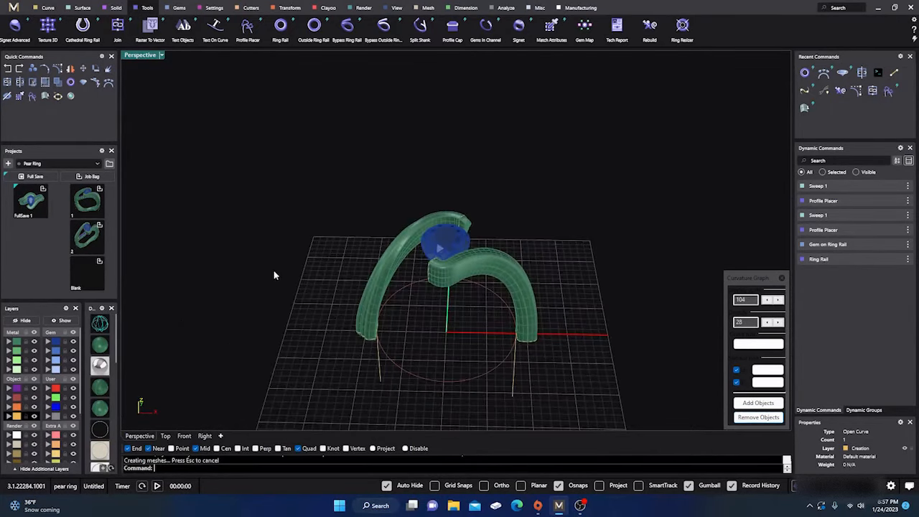
right_click_drag(274, 275, 433, 258)
left_click(433, 257)
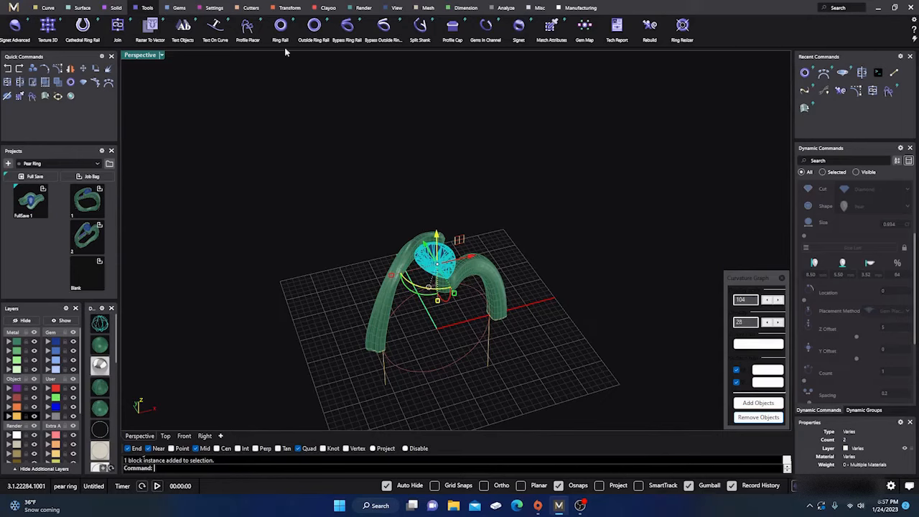
left_click(214, 8)
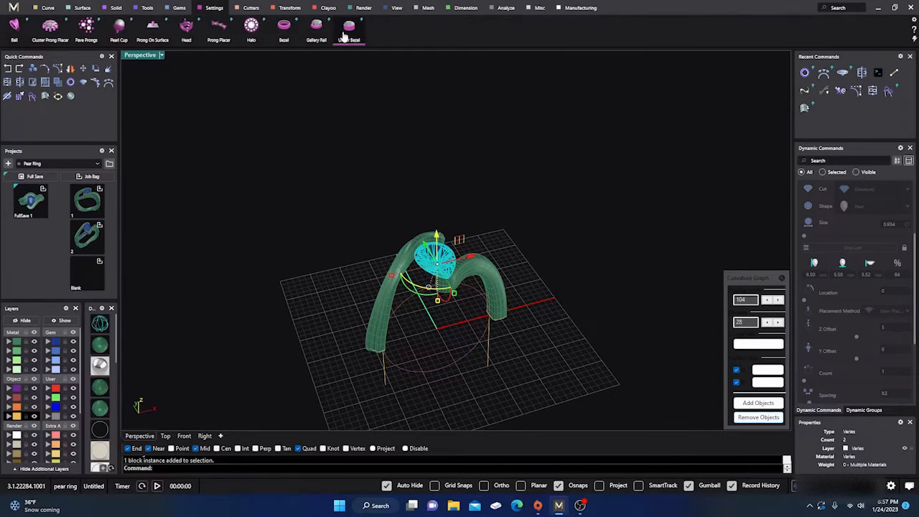
left_click(348, 32)
Set the under bezel's height to 1.33 mm and accept it
right_click_drag(344, 176, 373, 268)
scroll(449, 264, "up", 10)
scroll(383, 191, "up", 2)
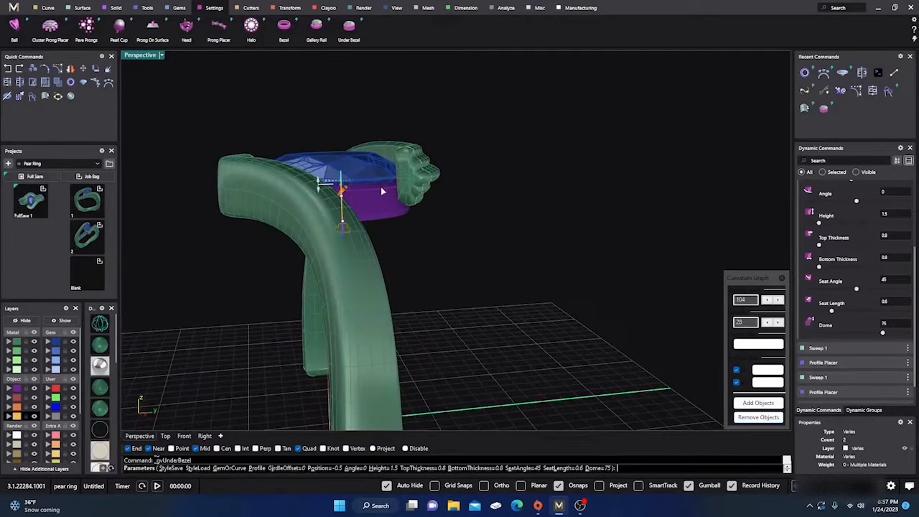
scroll(386, 190, "up", 1)
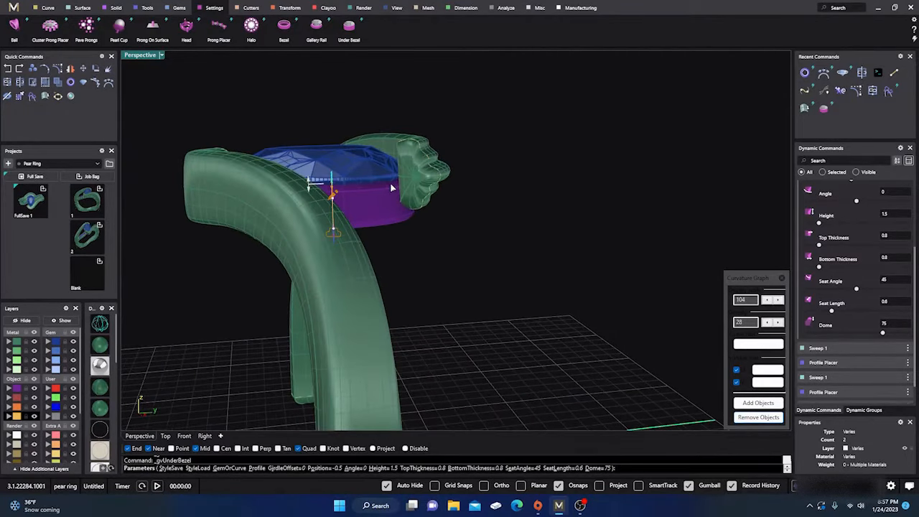
right_click_drag(422, 254, 403, 233)
scroll(402, 226, "up", 3)
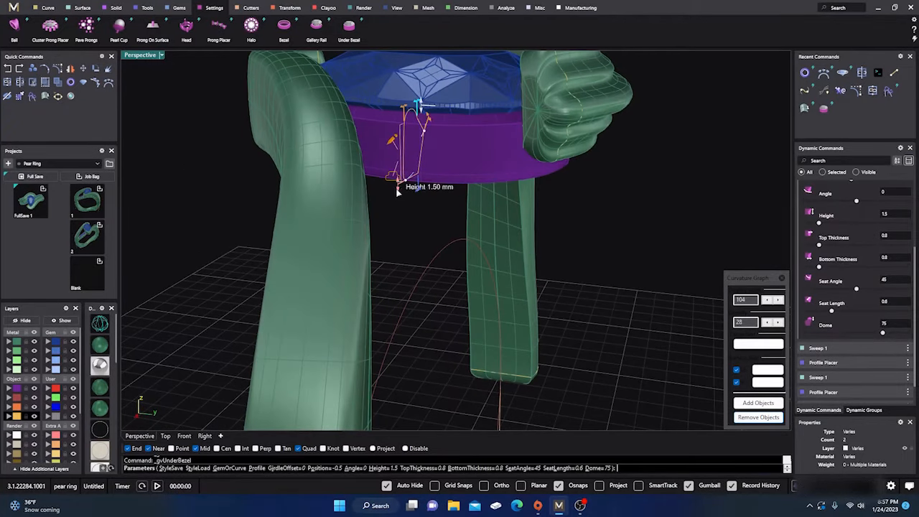
left_click_drag(397, 190, 402, 186)
right_click_drag(402, 188, 470, 227)
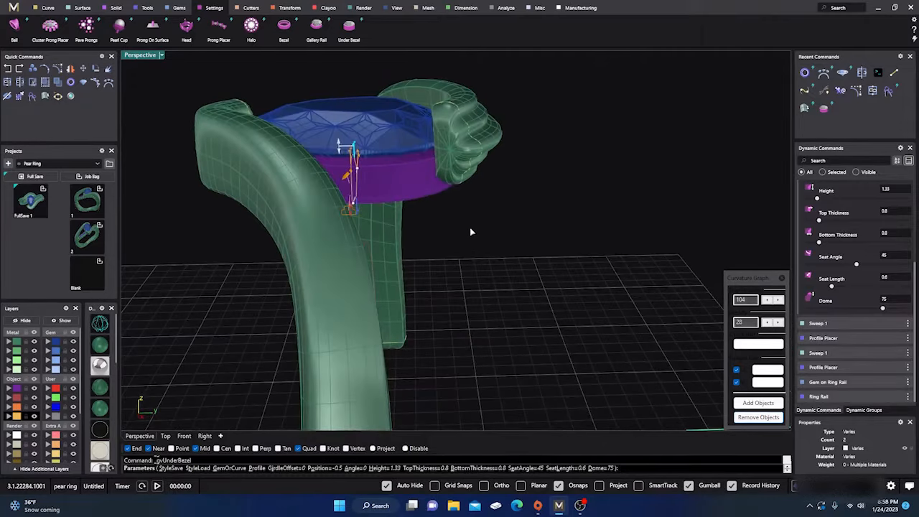
key("Return")
Edit the Profile Placer profile at the band's end beside the bezel, shift it slightly downward and accept the change
left_click(476, 140)
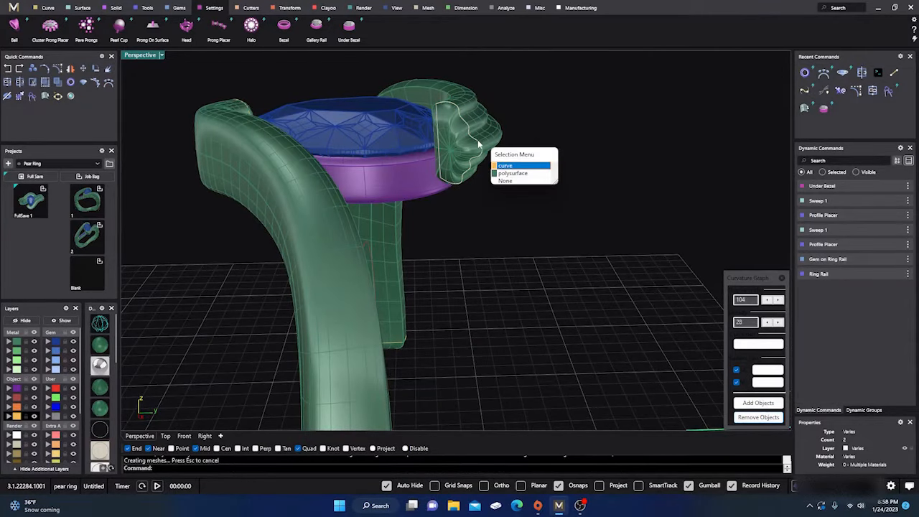
left_click(511, 167)
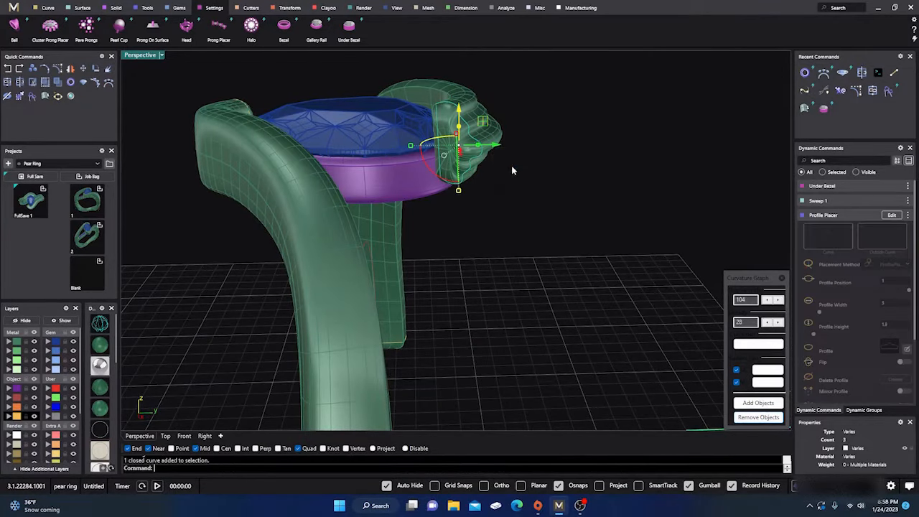
left_click(894, 216)
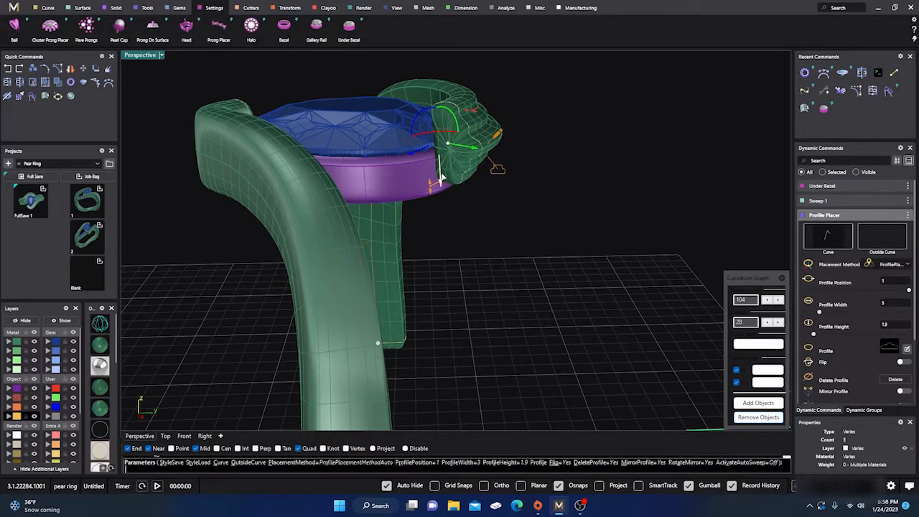
left_click_drag(441, 185, 443, 196)
right_click_drag(437, 240, 526, 322)
right_click_drag(527, 310, 524, 246)
right_click(481, 235)
scroll(462, 241, "down", 6)
right_click_drag(460, 242, 313, 346)
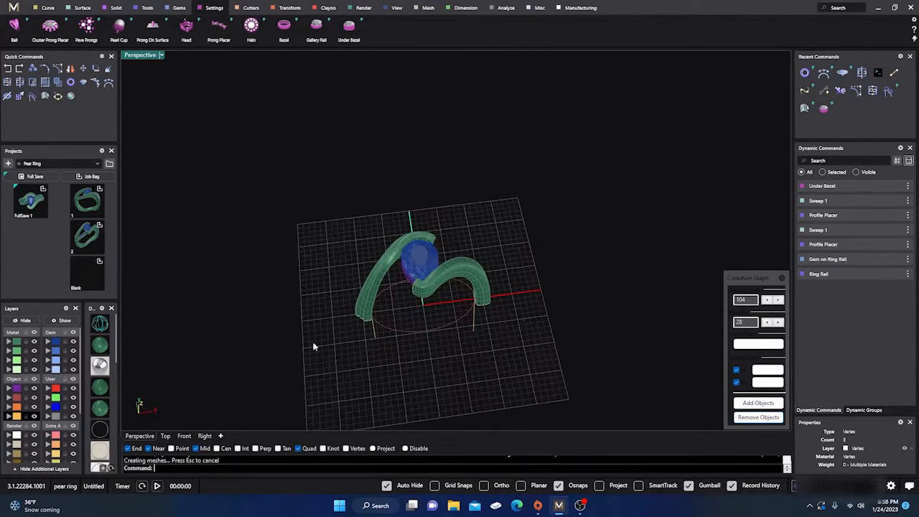
Switch to the four-viewport layout and hide the pear gem to expose the under bezel
double_click(136, 55)
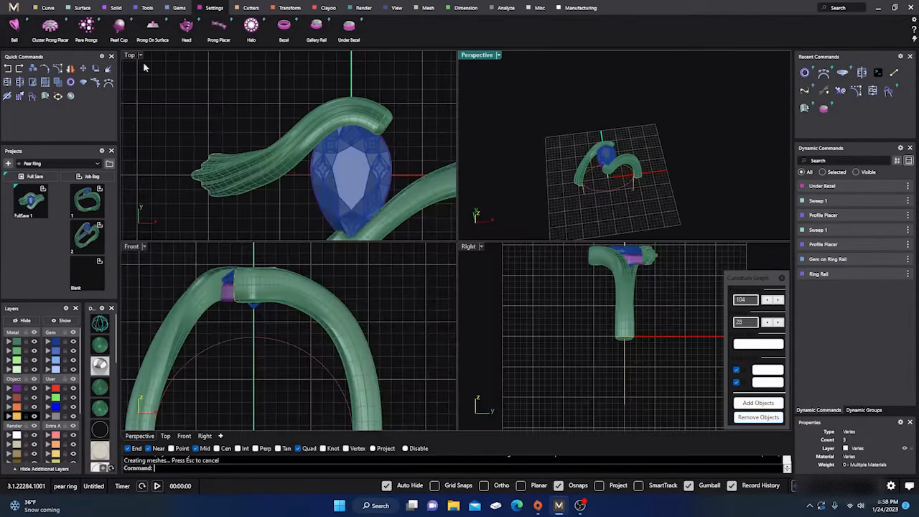
left_click(323, 160)
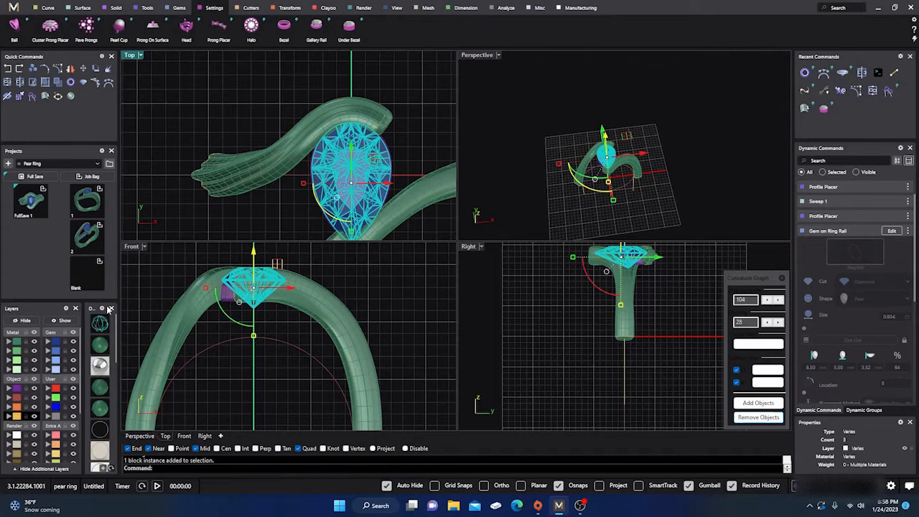
left_click(19, 323)
right_click_drag(251, 229, 233, 200)
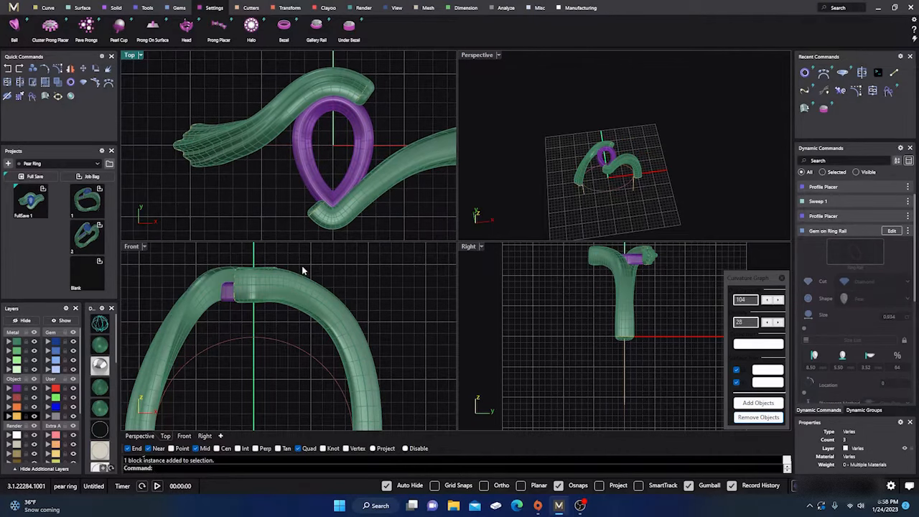
With Planar on and object snaps off for the endpoint, draw a short diagonal line from the ring rail's top quadrant across the bezel opening
right_click_drag(334, 274, 373, 266)
scroll(285, 290, "down", 8)
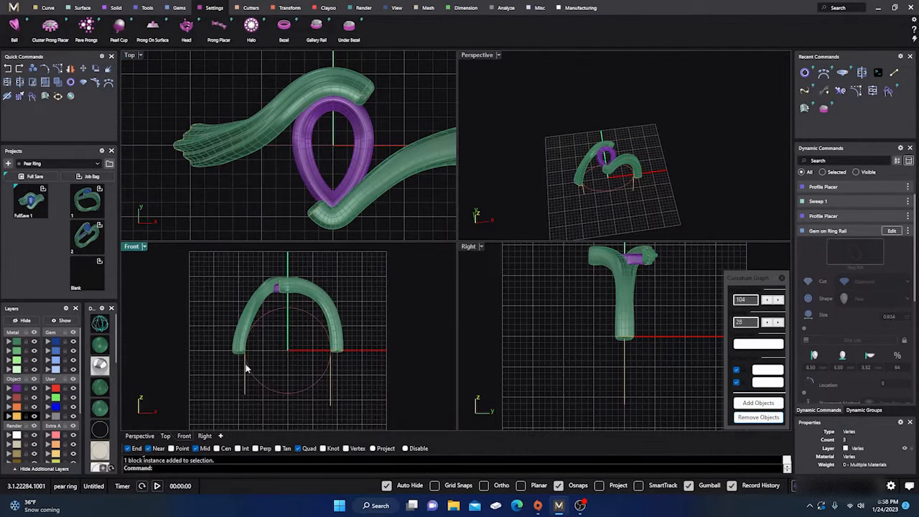
right_click_drag(294, 328, 299, 356)
scroll(355, 127, "up", 2)
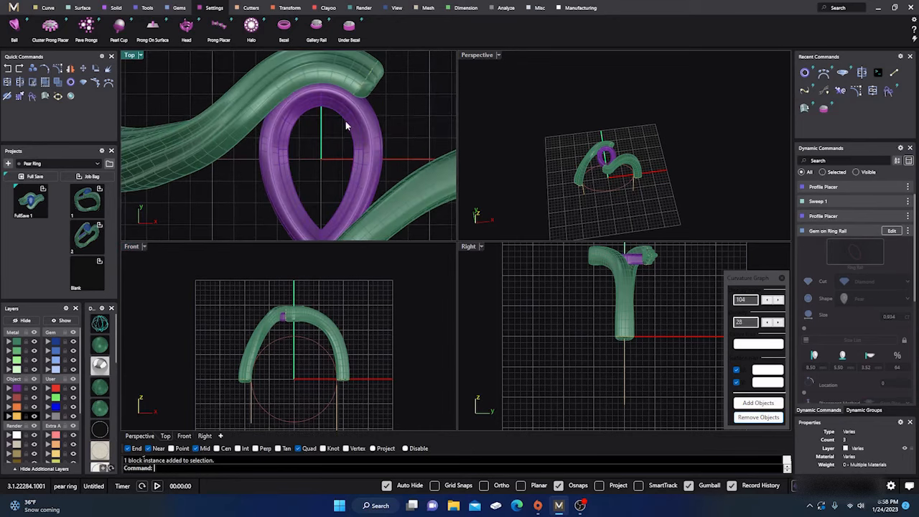
left_click(518, 486)
left_click(48, 8)
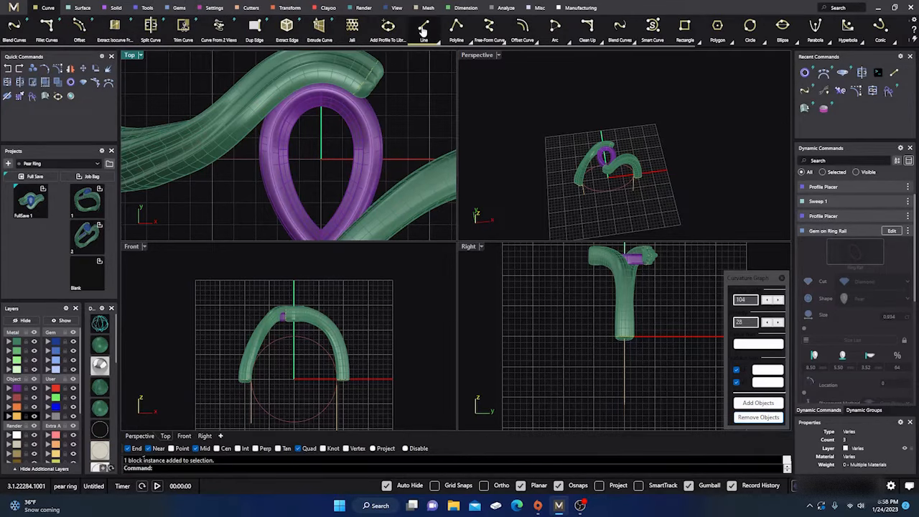
left_click(423, 27)
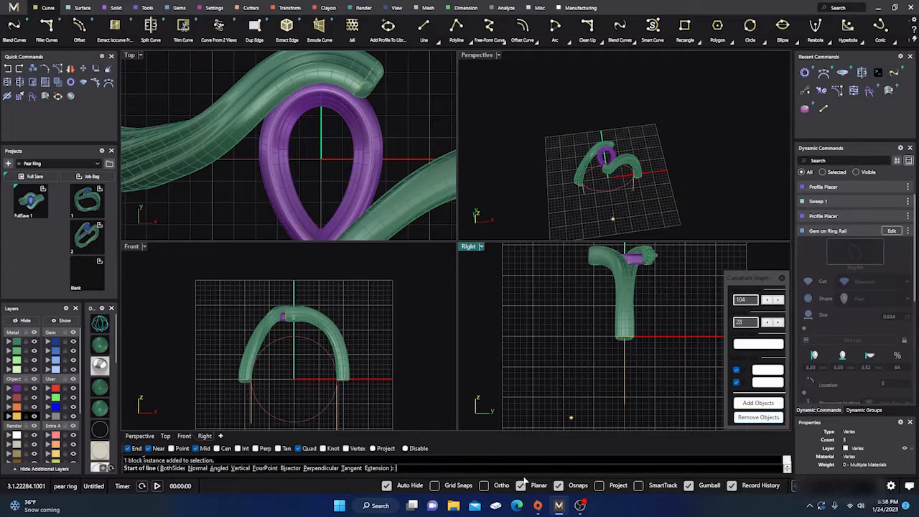
left_click(294, 336)
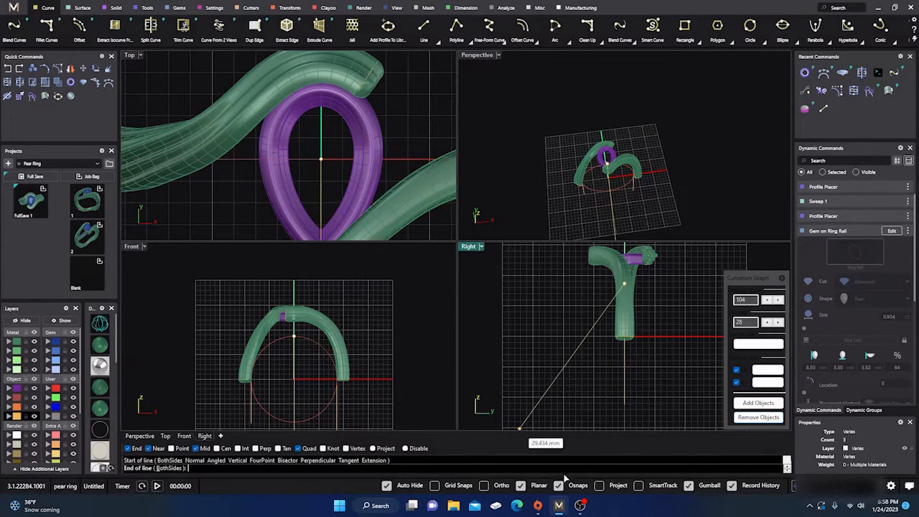
left_click(345, 152)
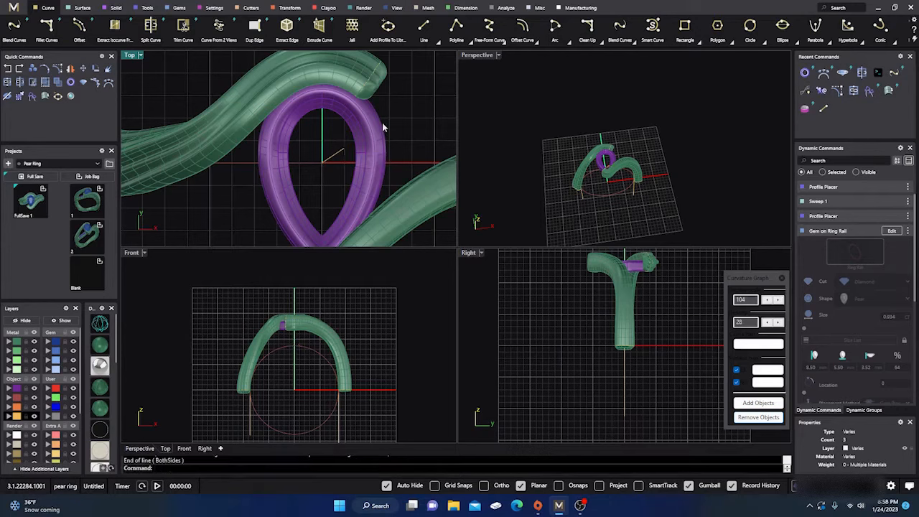
Create a Blend Curves curve between the vertical side line's upper end and the short diagonal line at the rail's top
right_click_drag(511, 82, 572, 163)
scroll(575, 151, "up", 8)
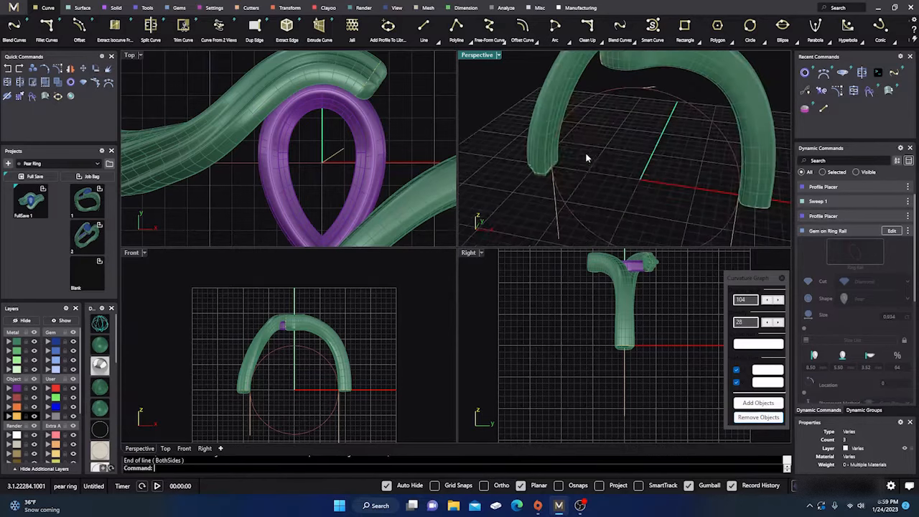
left_click(15, 25)
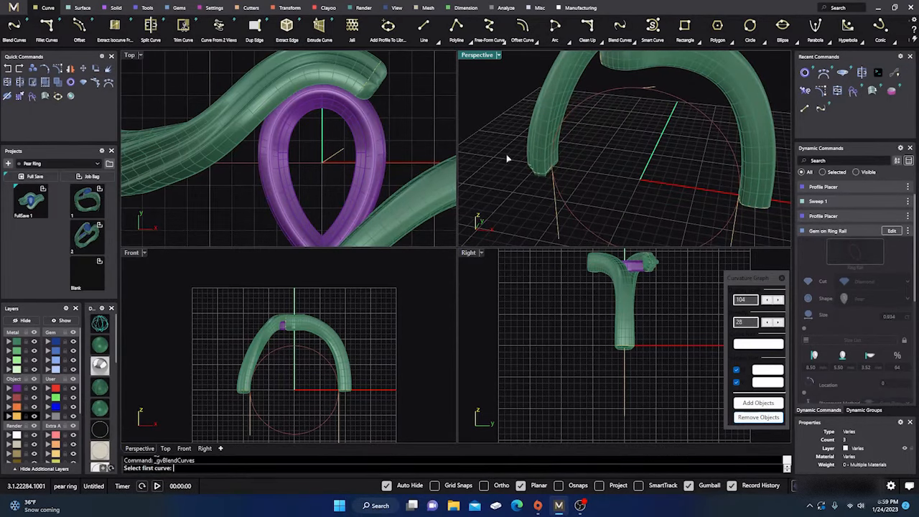
left_click(553, 174)
left_click(574, 207)
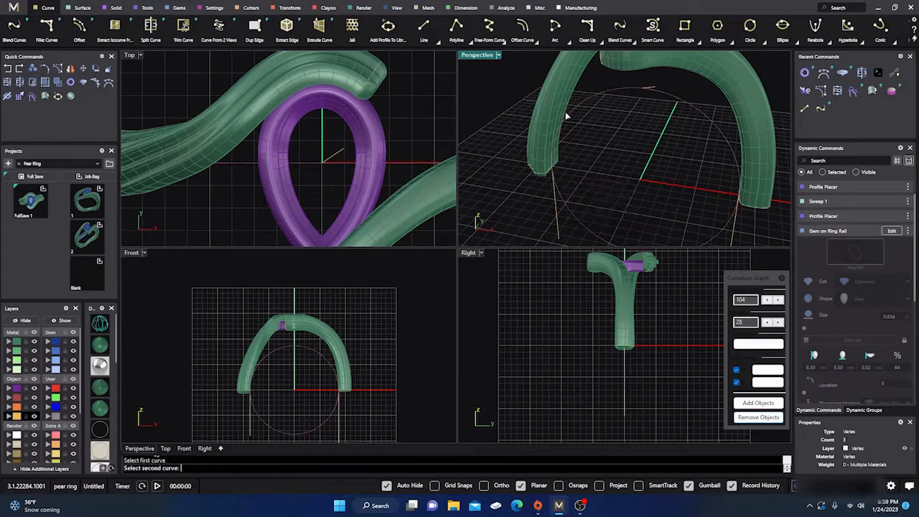
scroll(646, 88, "up", 3)
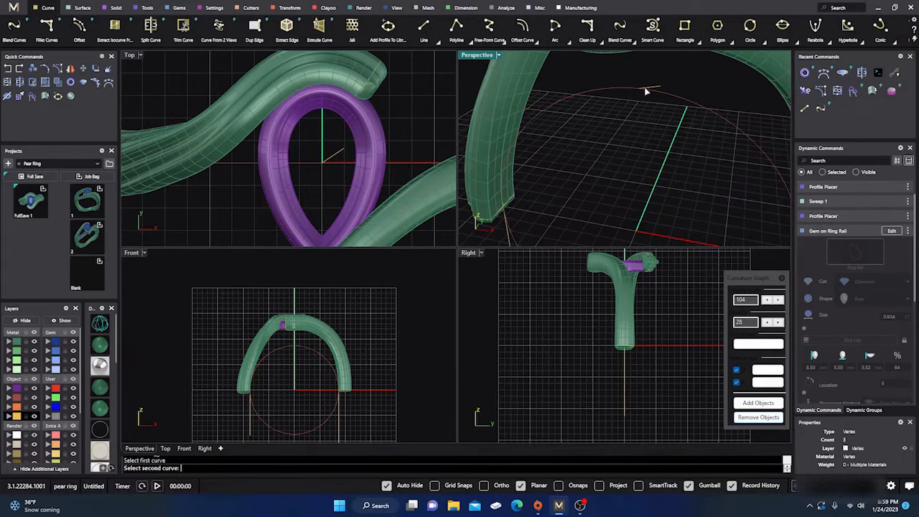
left_click(326, 164)
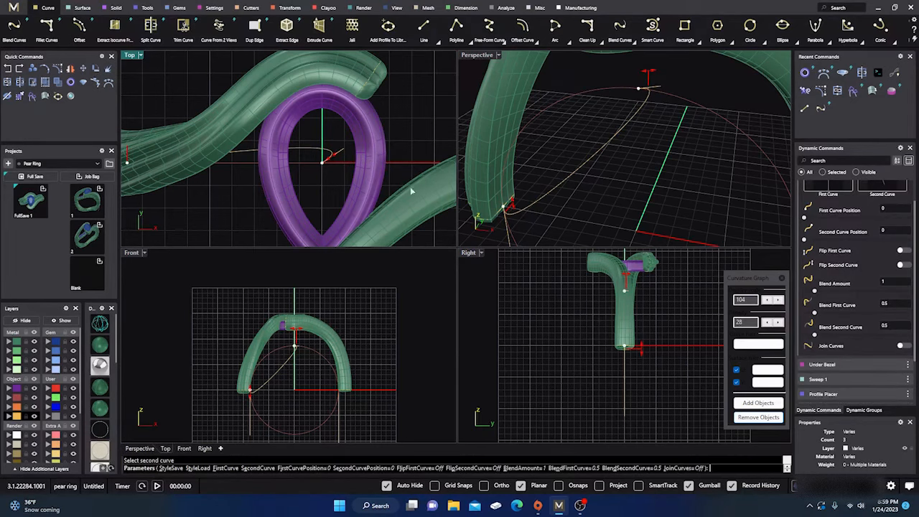
Flip the first and second curve directions, set Blend Second Curve to 1.8 and accept the blend
left_click(903, 265)
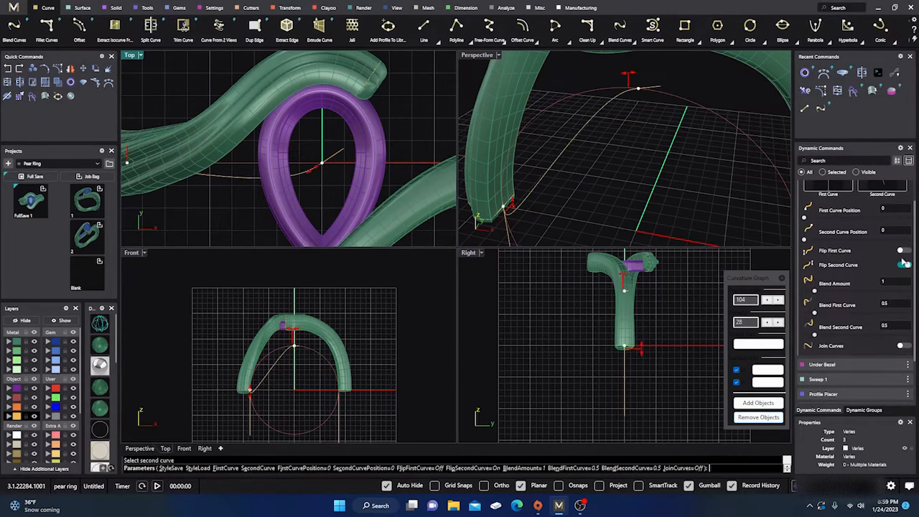
left_click(900, 251)
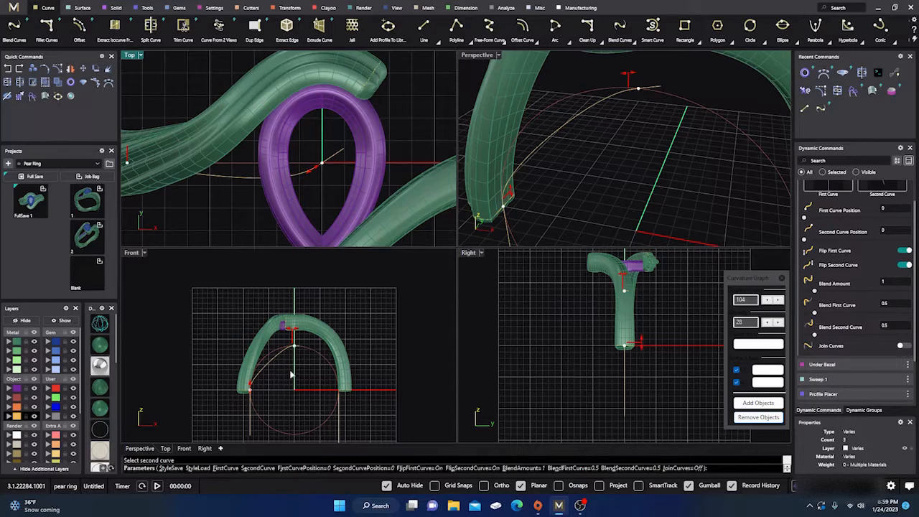
scroll(287, 376, "up", 2)
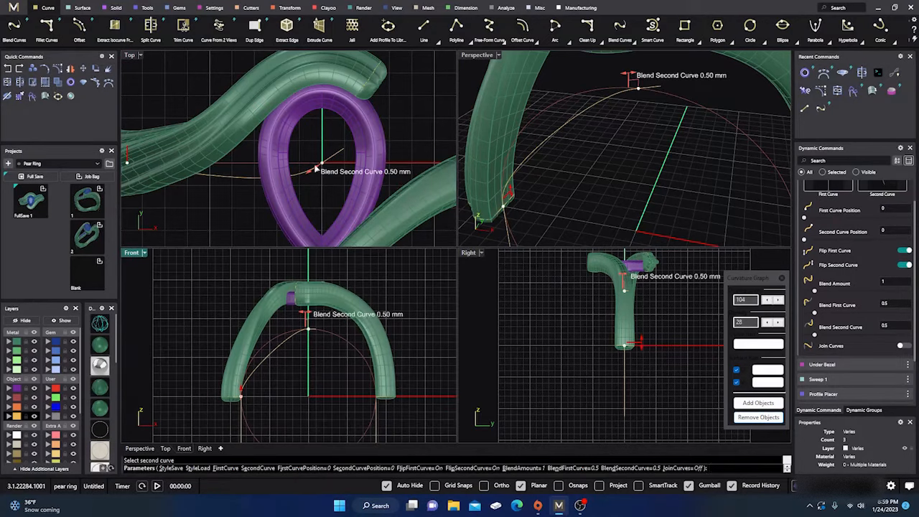
scroll(319, 163, "down", 2)
left_click_drag(319, 163, 305, 184)
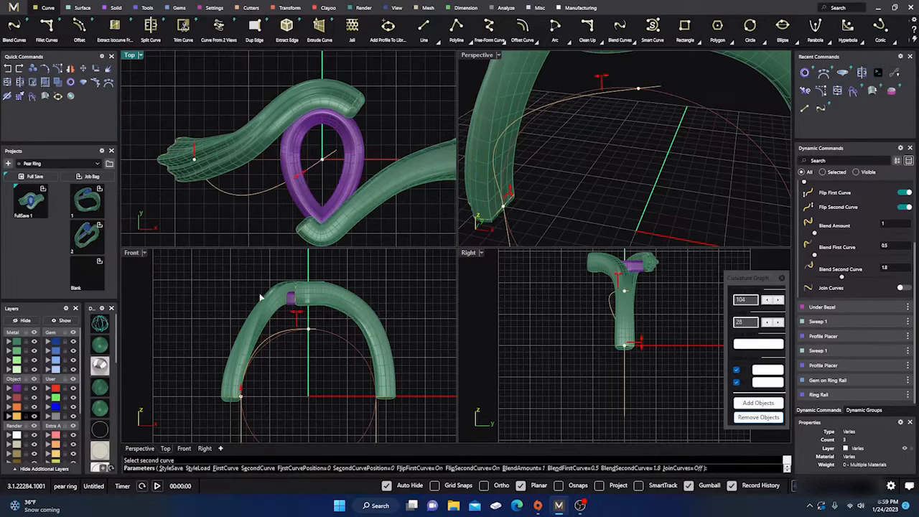
scroll(245, 391, "up", 3)
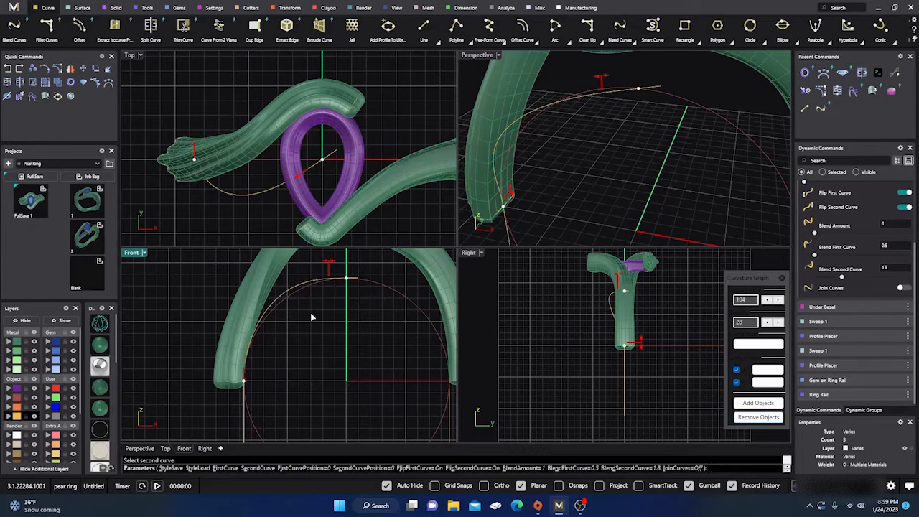
key("Return")
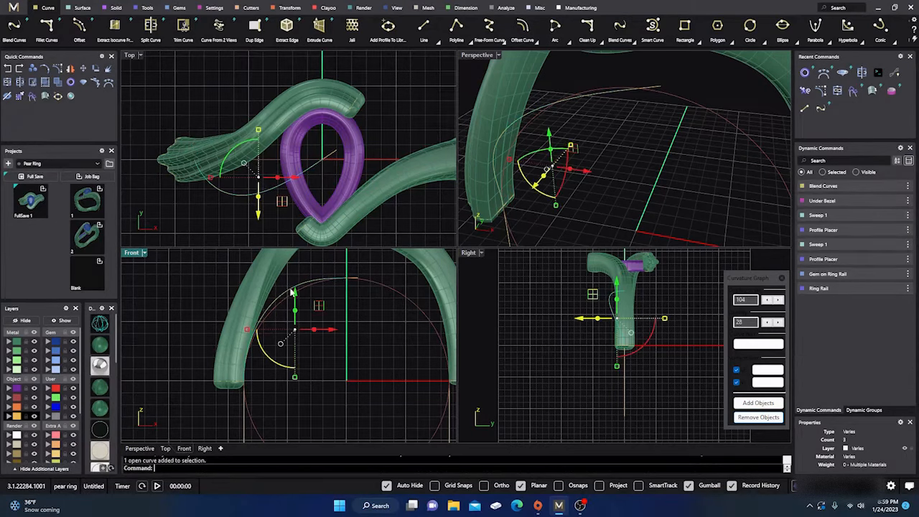
Show the first blend's control points and move its two middle points so the curve follows the ring rail in the Front view
left_click(57, 71)
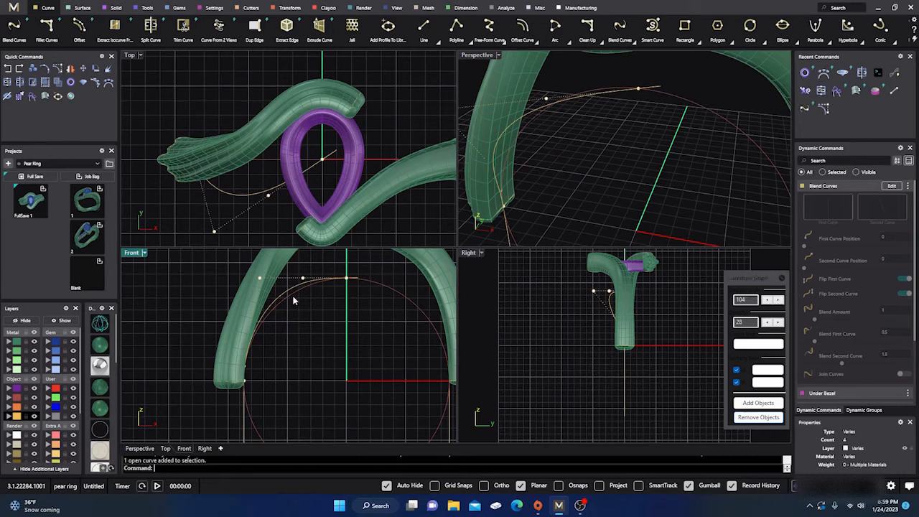
left_click(260, 279)
left_click_drag(283, 257, 281, 276)
scroll(268, 317, "up", 4)
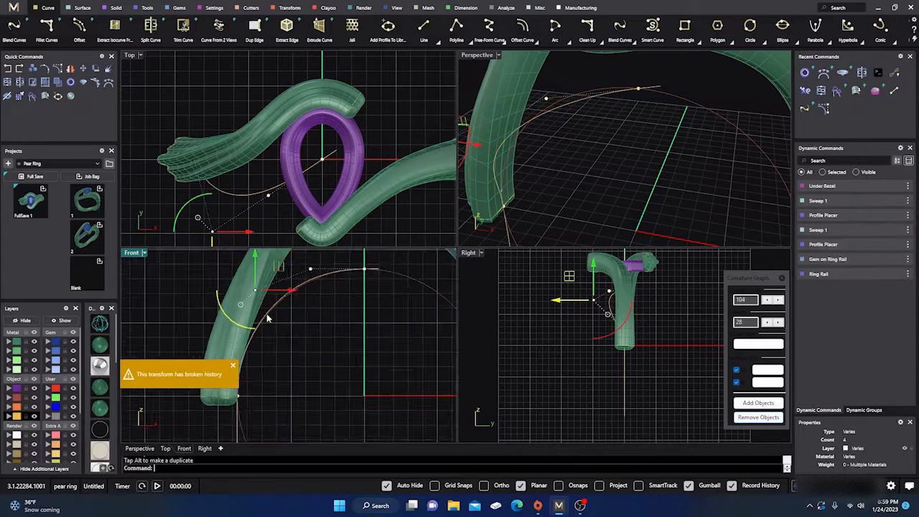
right_click_drag(354, 310, 344, 321)
left_click(311, 267)
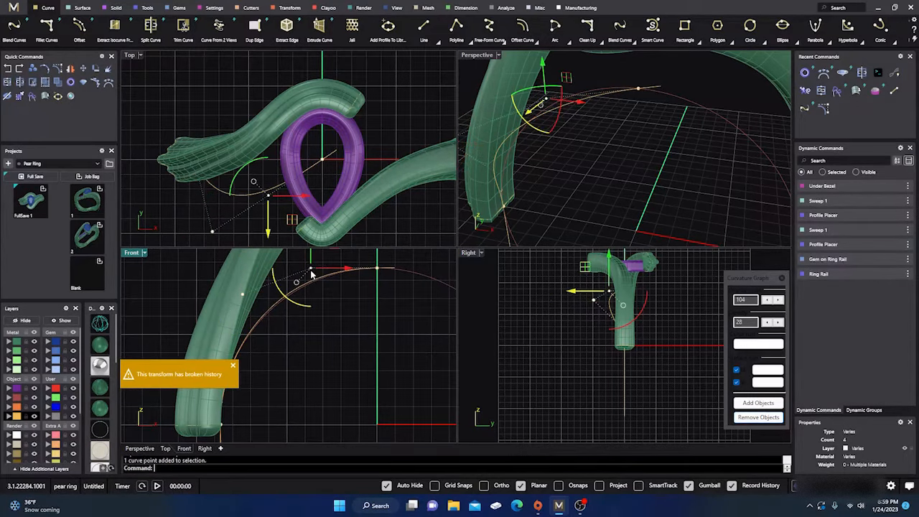
right_click_drag(340, 262, 344, 275)
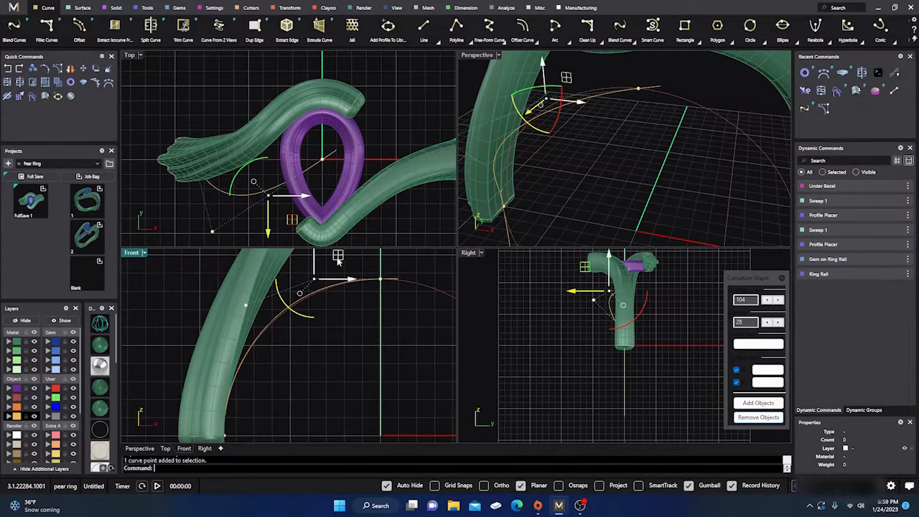
left_click_drag(338, 260, 337, 262)
scroll(300, 343, "down", 5)
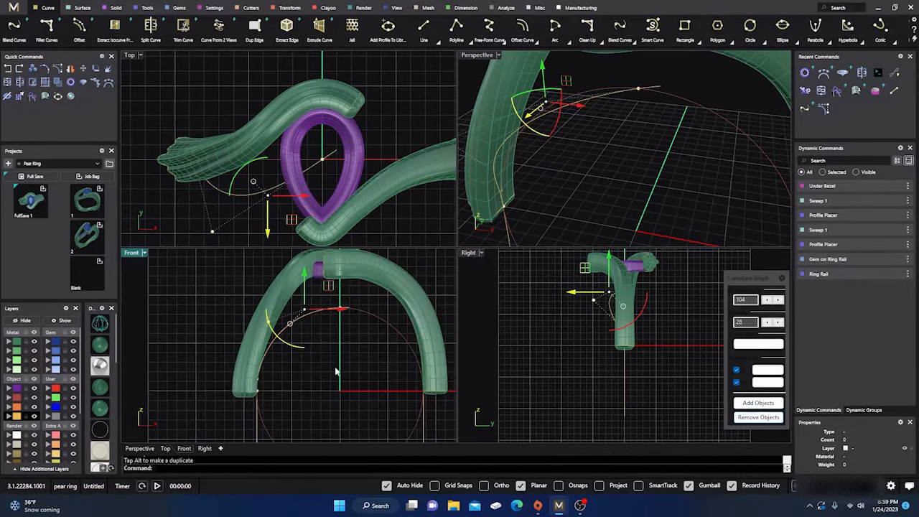
Hide the blend curve's control points and move the short diagonal line inside the bezel to the User 04 layer
key("F10")
left_click(336, 158)
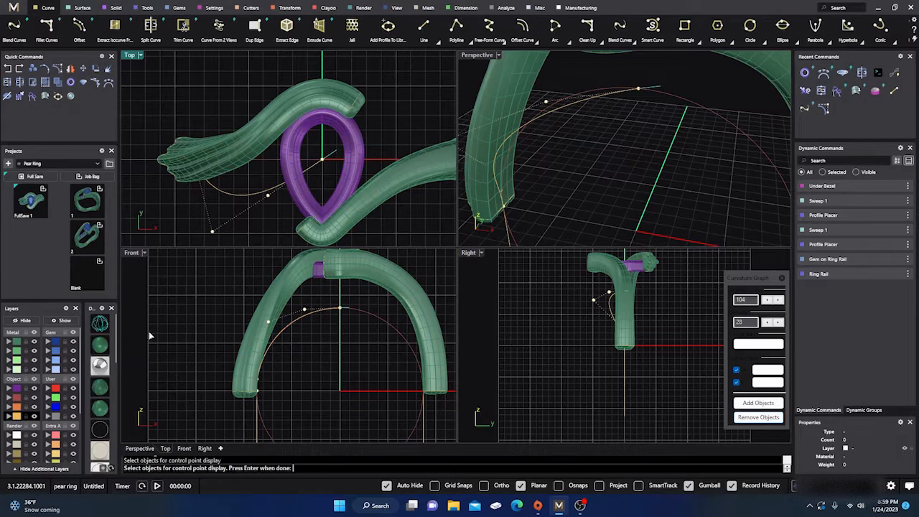
left_click(49, 417)
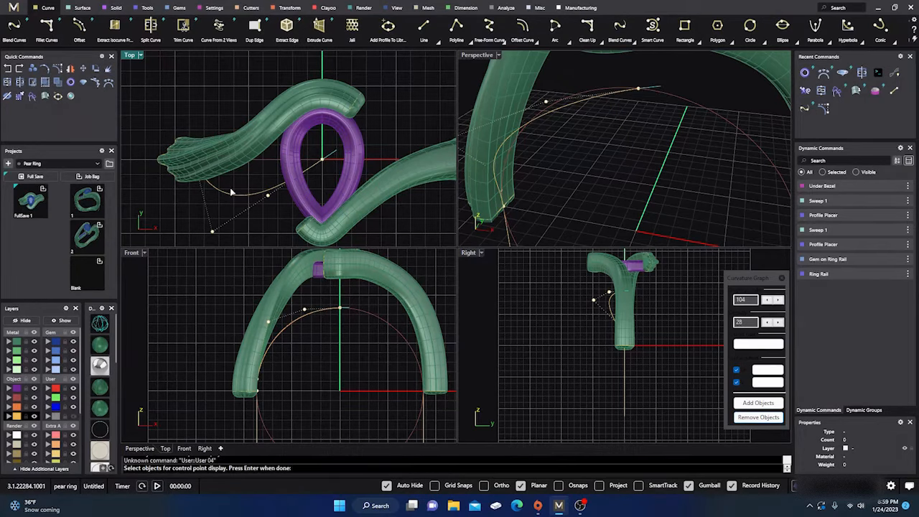
key("Return")
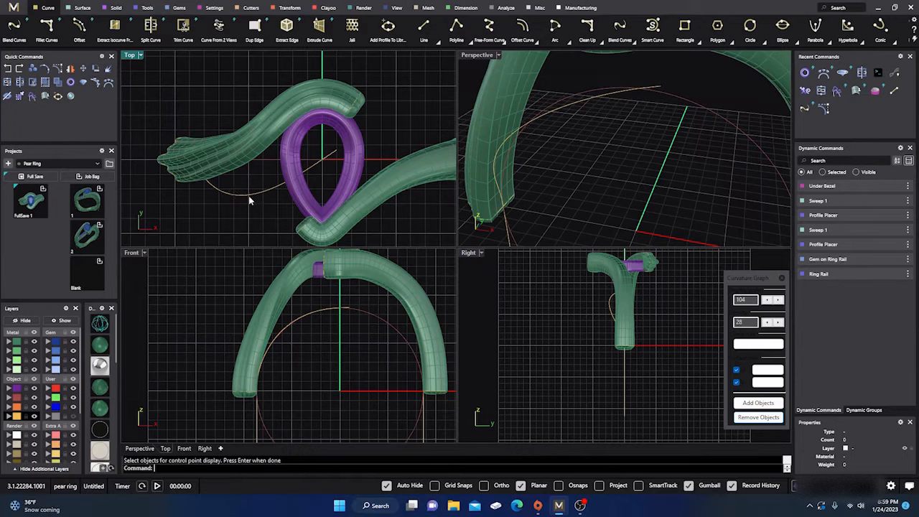
left_click(250, 201)
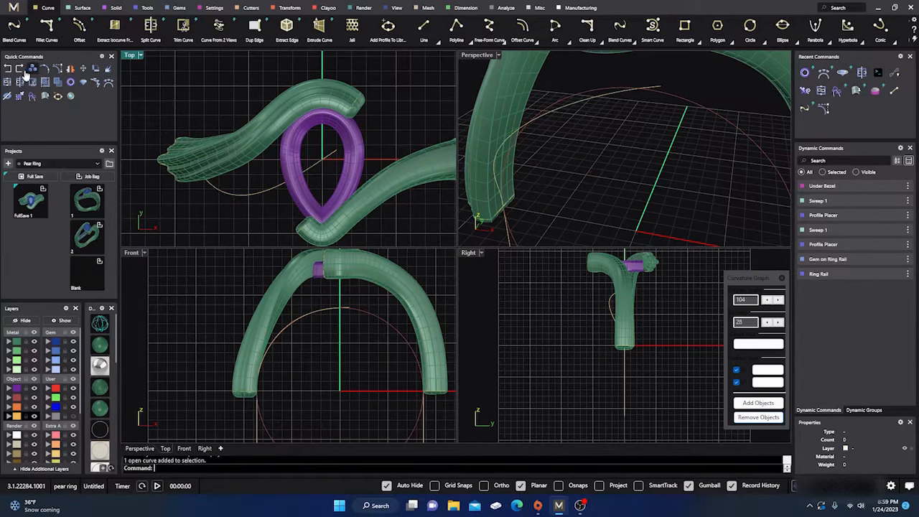
left_click(15, 27)
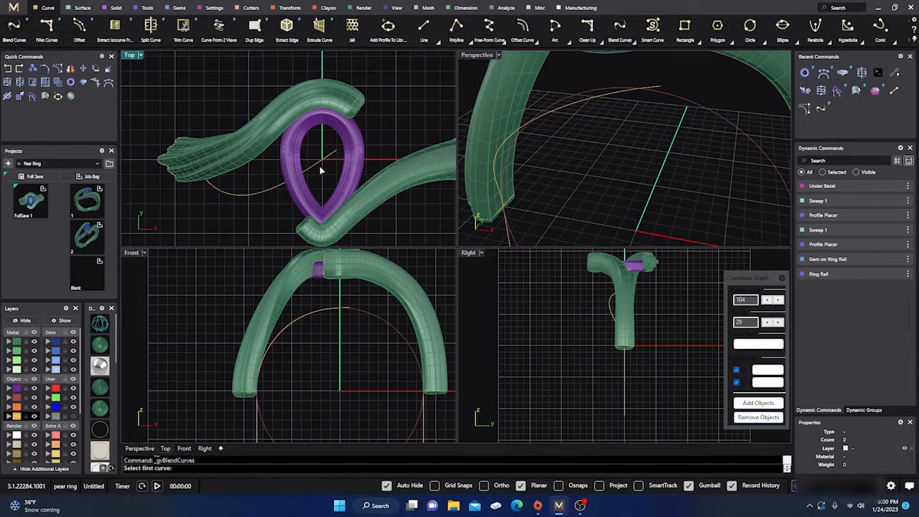
key("Escape")
left_click(330, 155)
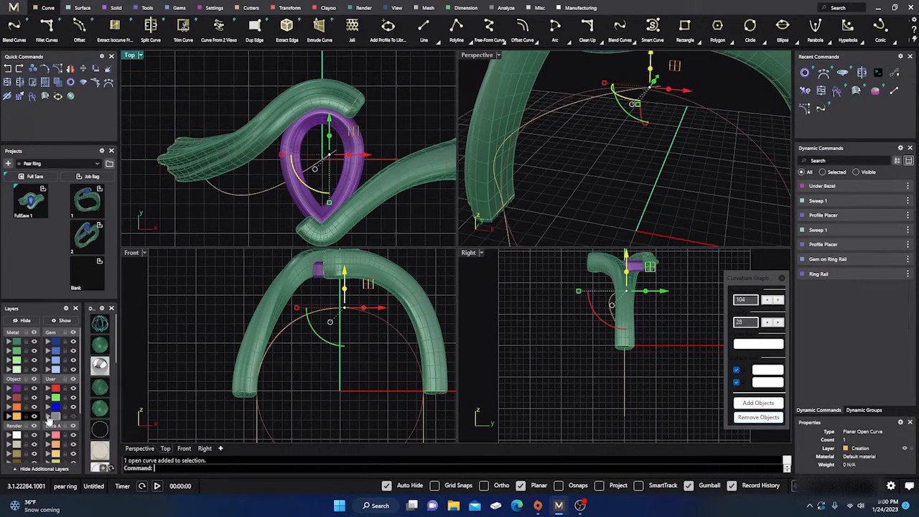
left_click(47, 417)
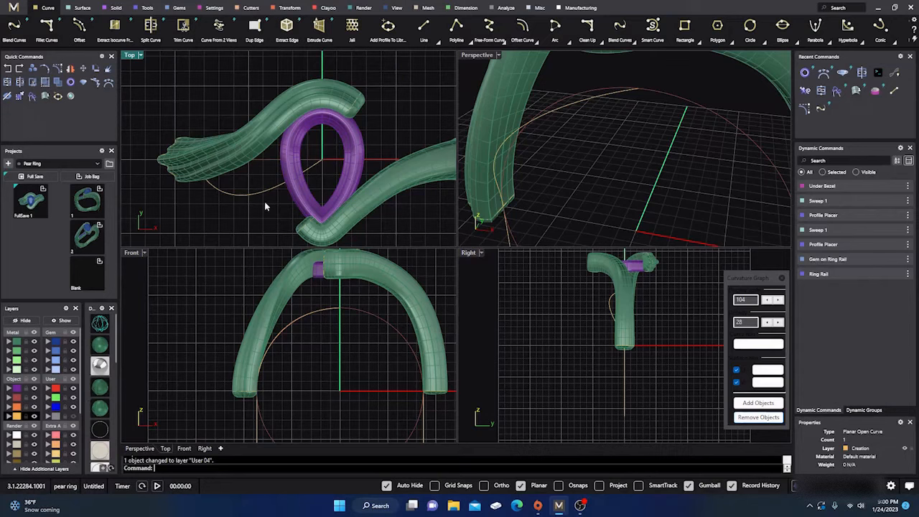
Create a Blend Curves curve between the first blend curve and the vertical side line at the opposite side of the ring
left_click(15, 27)
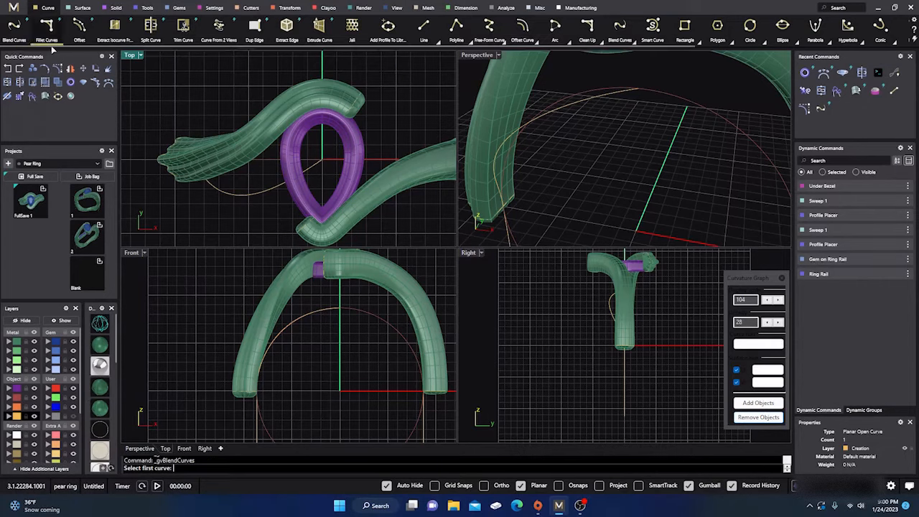
left_click(318, 168)
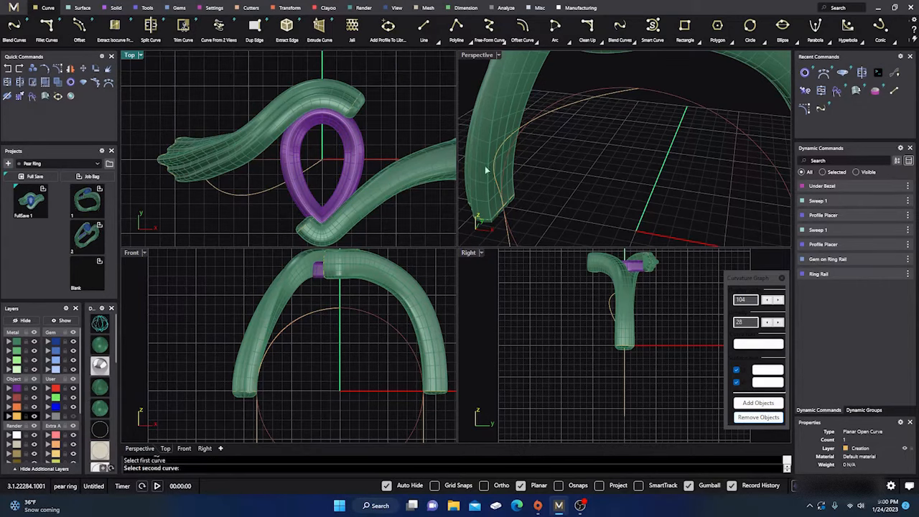
right_click_drag(485, 165, 640, 192)
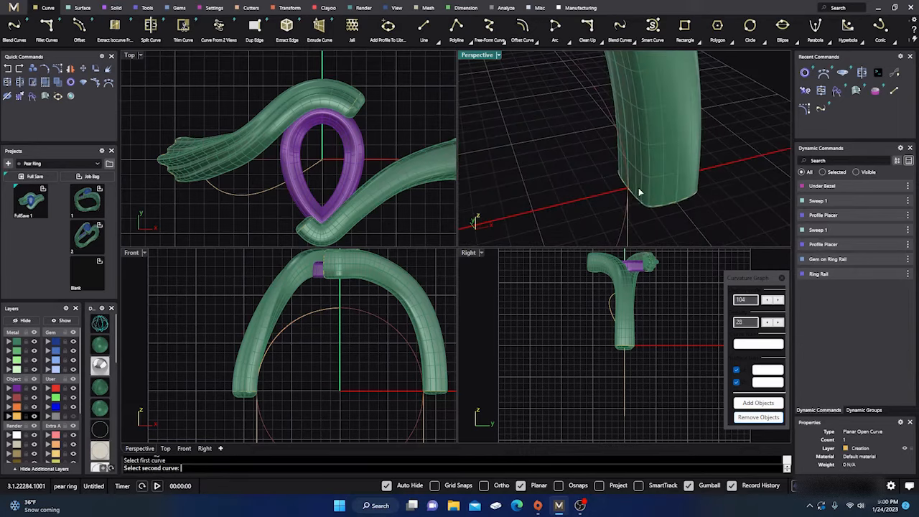
left_click(626, 196)
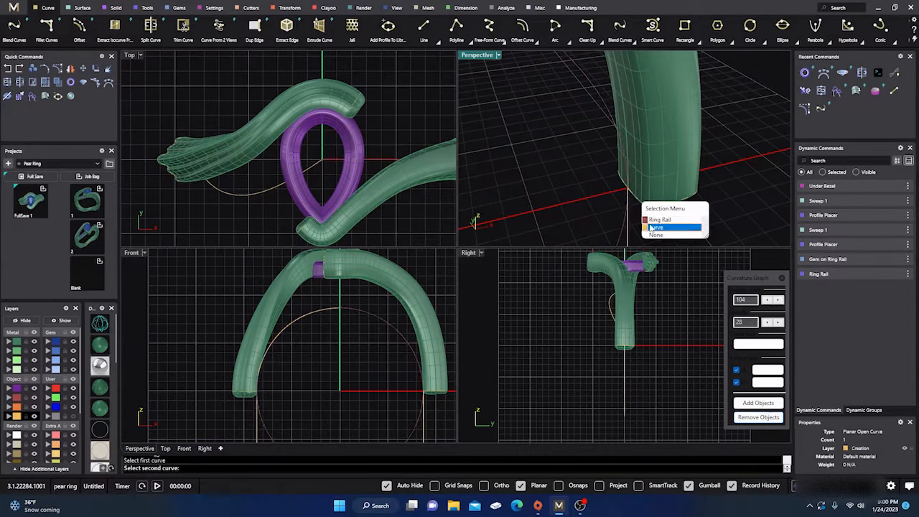
left_click(656, 227)
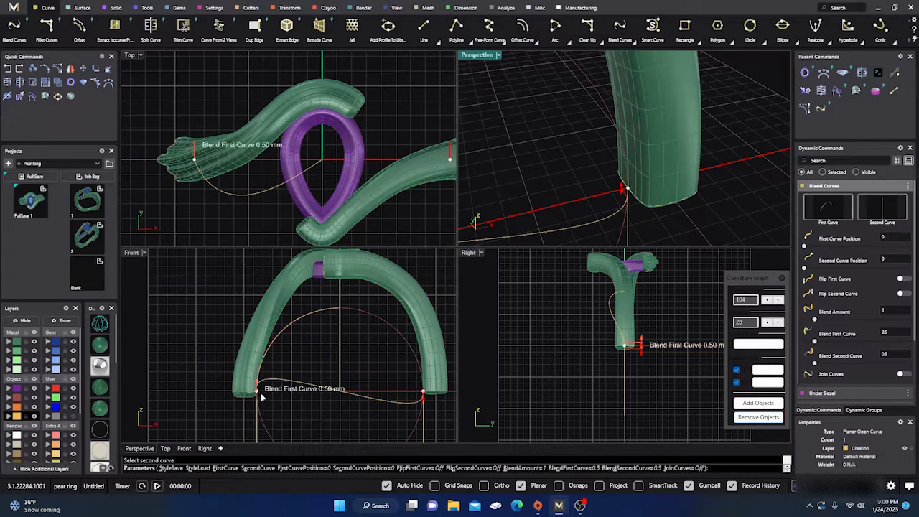
Set First Curve Position to 1, flip the second curve, set Blend First Curve to 1.6 and Blend Second Curve to 0.3, and accept
left_click_drag(257, 391, 355, 311)
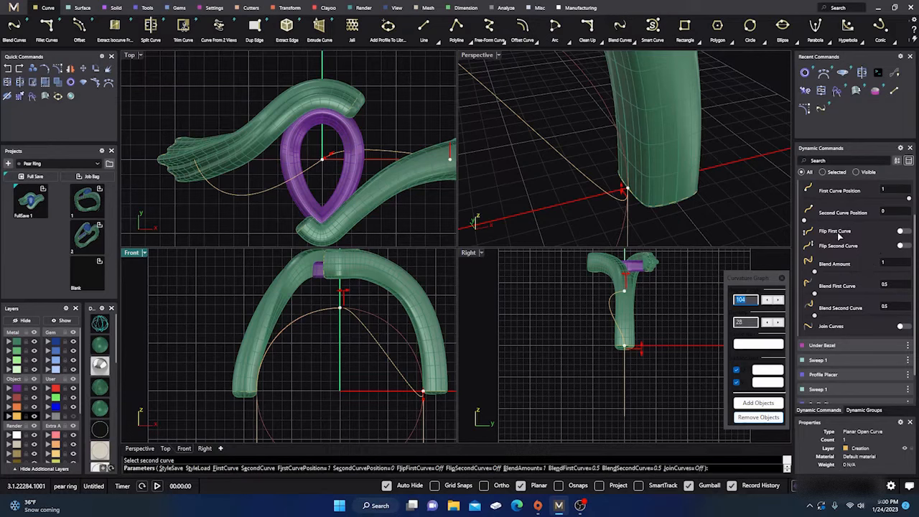
left_click(900, 246)
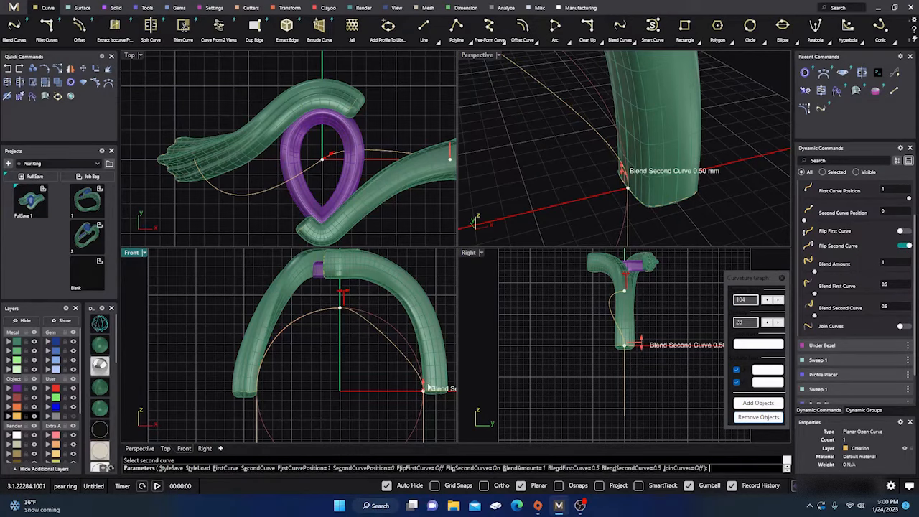
mouse_move(424, 389)
left_mouse_down()
mouse_move(427, 383)
mouse_move(427, 392)
left_mouse_up()
right_click_drag(344, 163, 243, 196)
left_click_drag(232, 198, 242, 187)
scroll(361, 119, "down", 2)
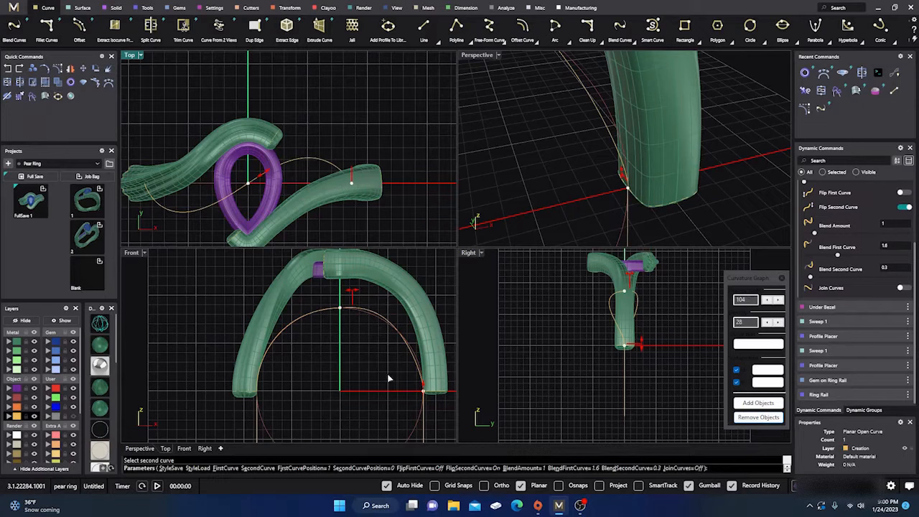
key("Return")
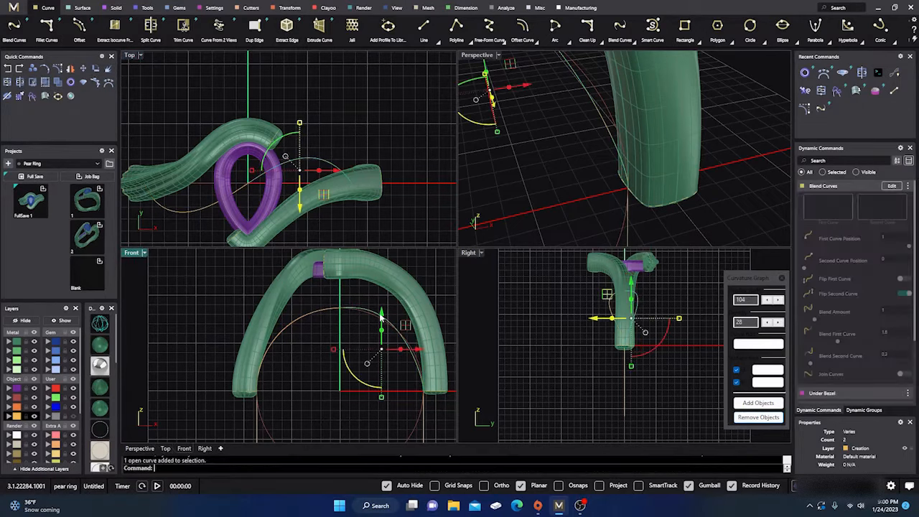
Show the second blend's control points and move its outer point outward and down so the curve follows the ring rail in the Front view
left_click(58, 70)
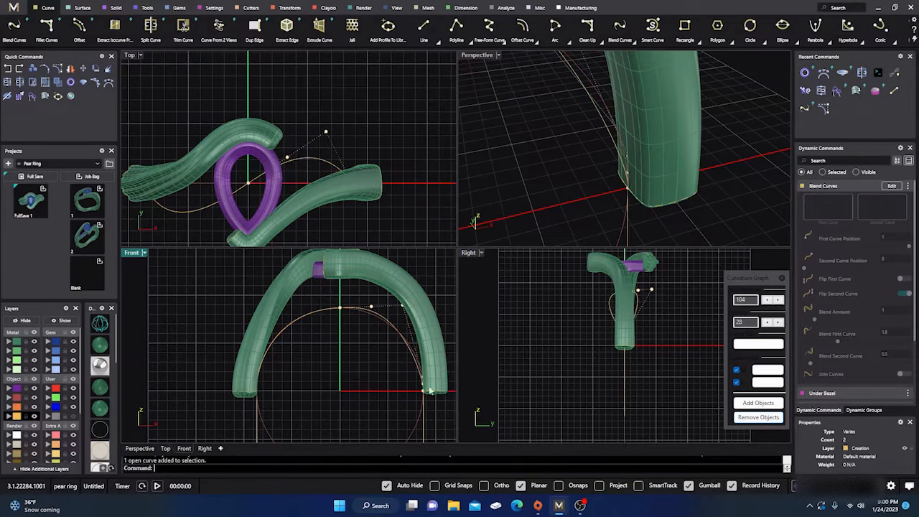
scroll(397, 360, "up", 2)
right_click_drag(394, 357, 381, 364)
scroll(351, 321, "up", 6)
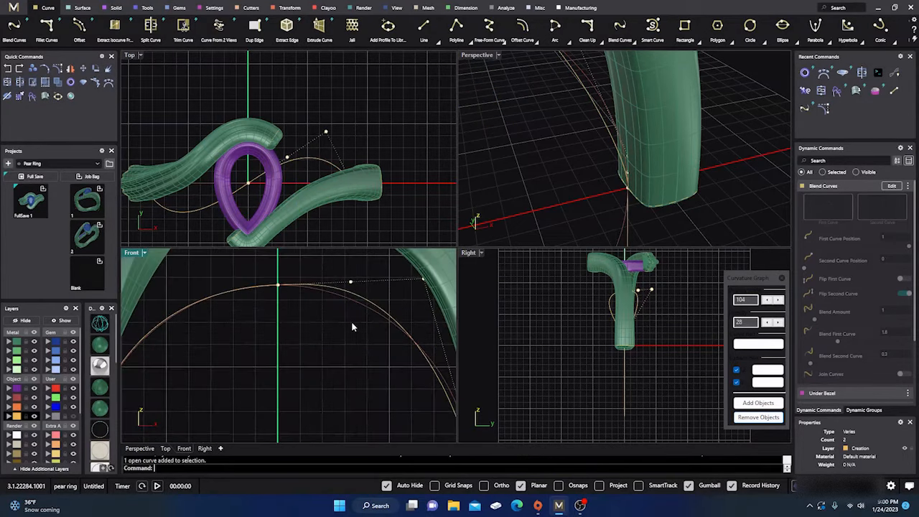
scroll(351, 321, "down", 4)
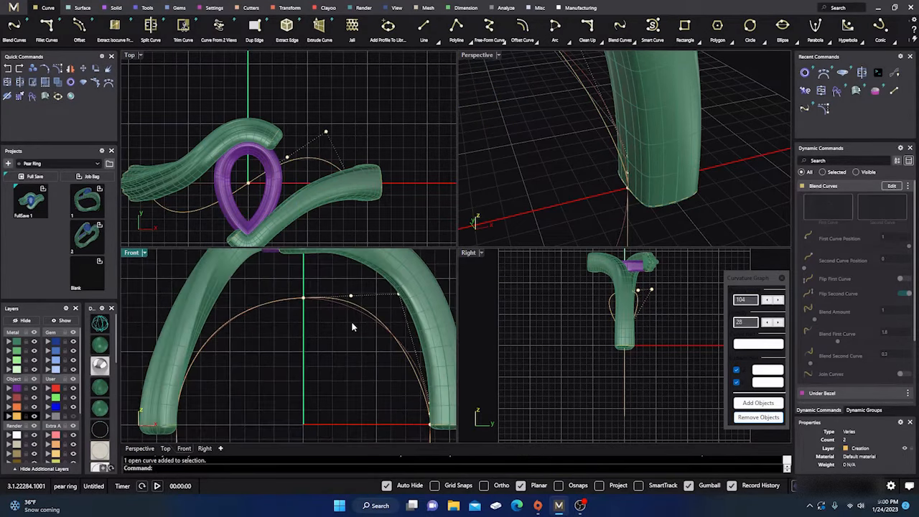
left_click(399, 299, "shift")
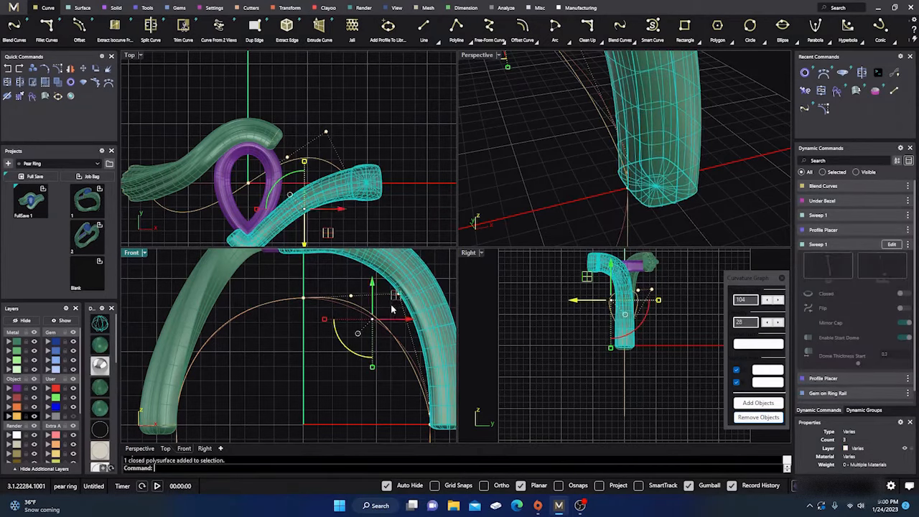
left_click(393, 307)
left_click(397, 301)
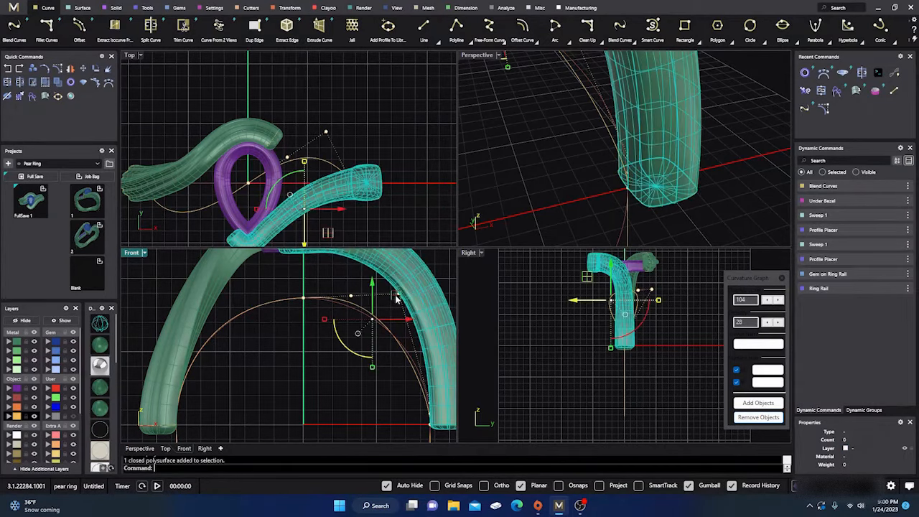
scroll(394, 309, "up", 3)
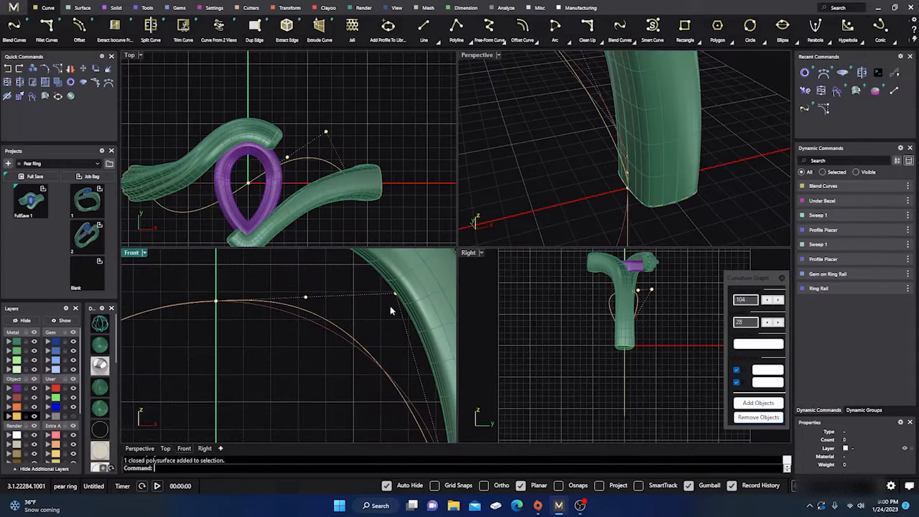
left_click(394, 294)
scroll(380, 298, "down", 3)
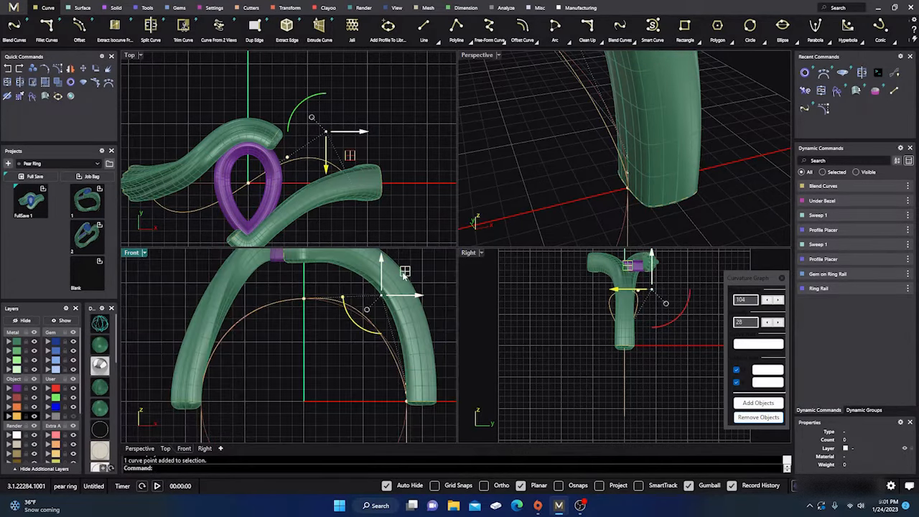
left_click_drag(381, 296, 429, 304)
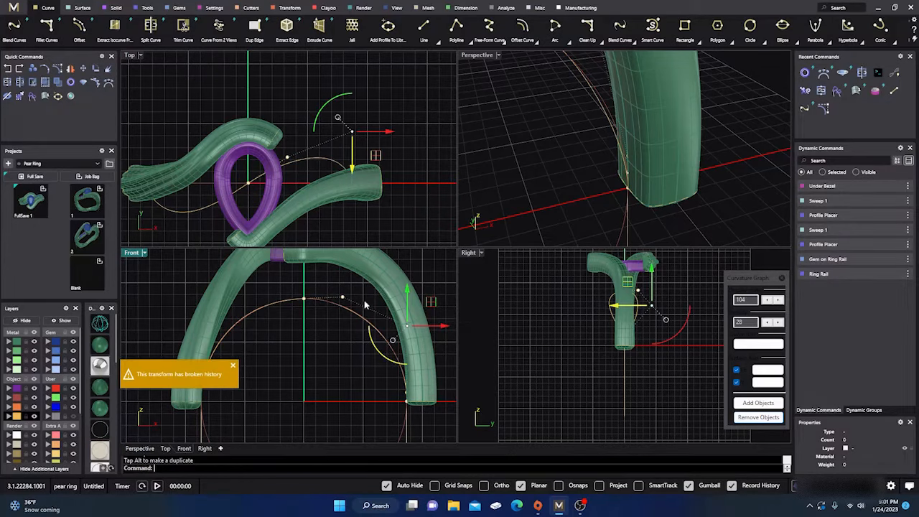
scroll(343, 301, "up", 3)
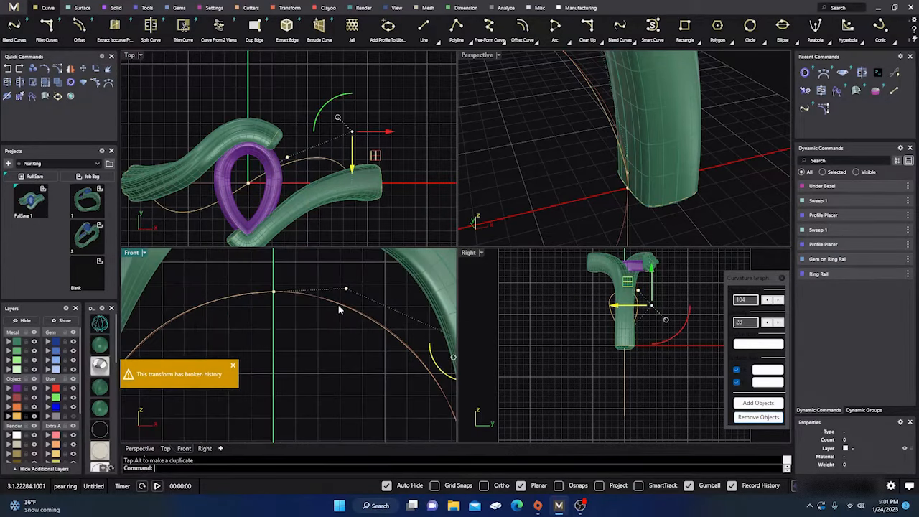
key("Escape")
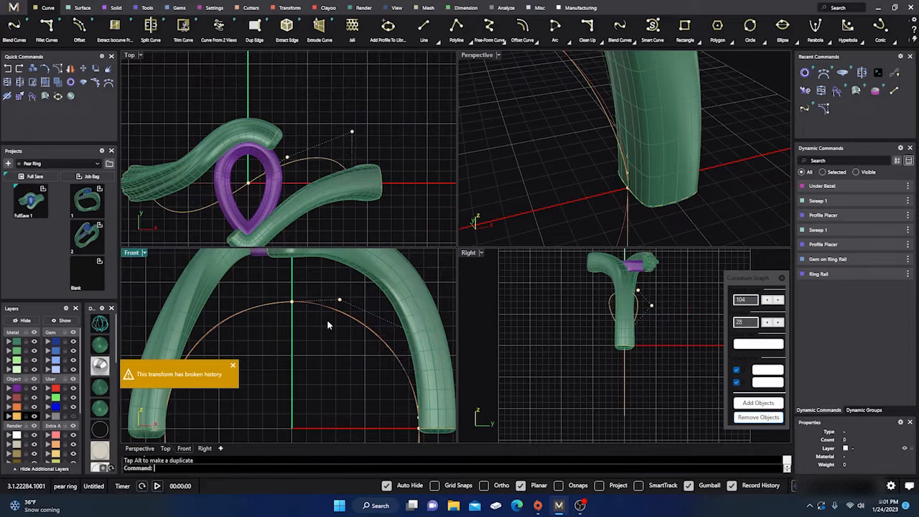
Nudge the second blend's control point nearest the rail's top to refine the fit to the ring rail, and hide the control points
left_click(339, 298)
left_click_drag(362, 276, 369, 265)
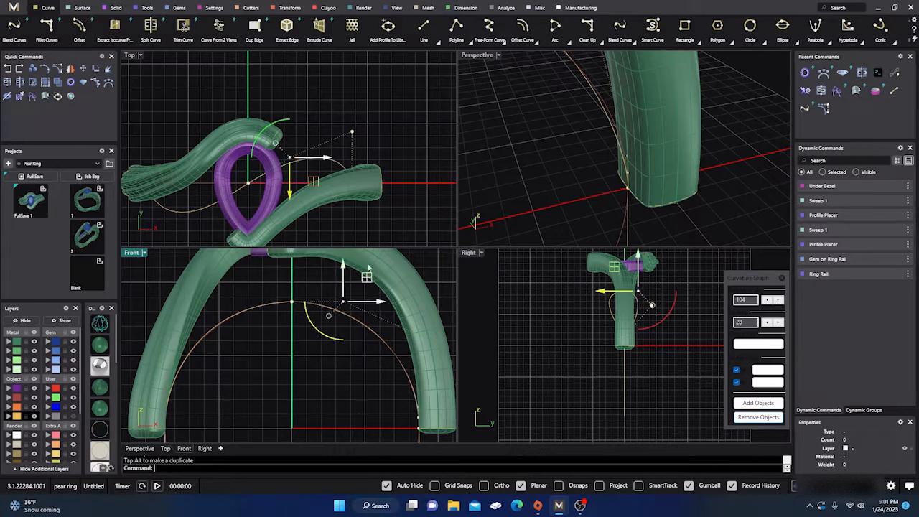
key("F10")
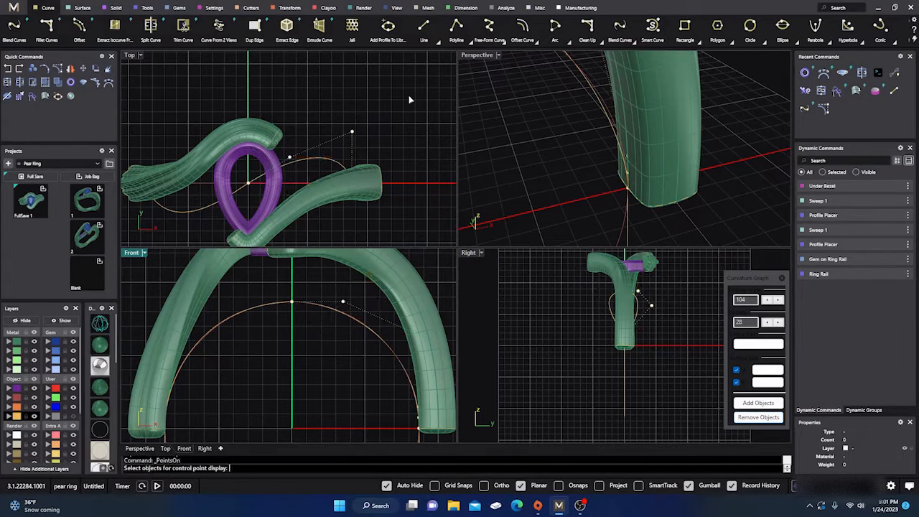
key("Escape")
key("Escape")
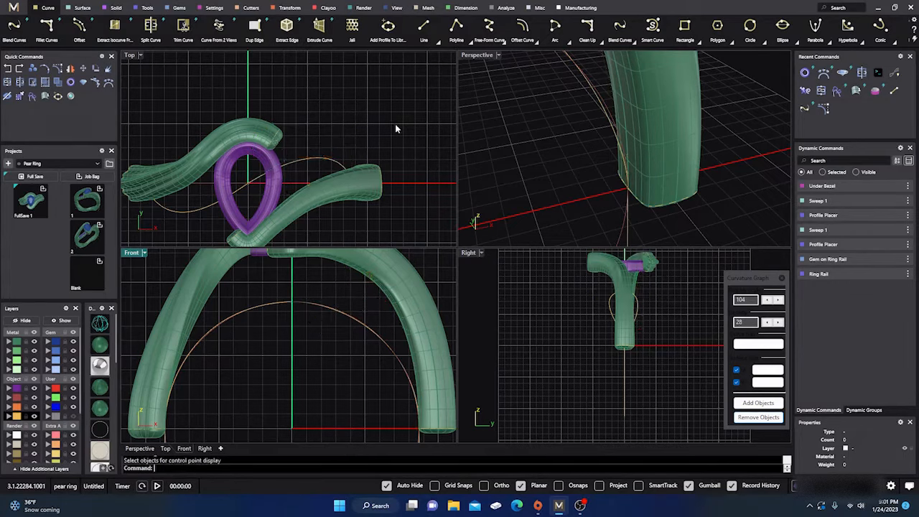
Rebuild the two inner blend curves with a point count of 9 and degree 5, deleting the input
scroll(399, 126, "down", 2)
left_click(333, 152)
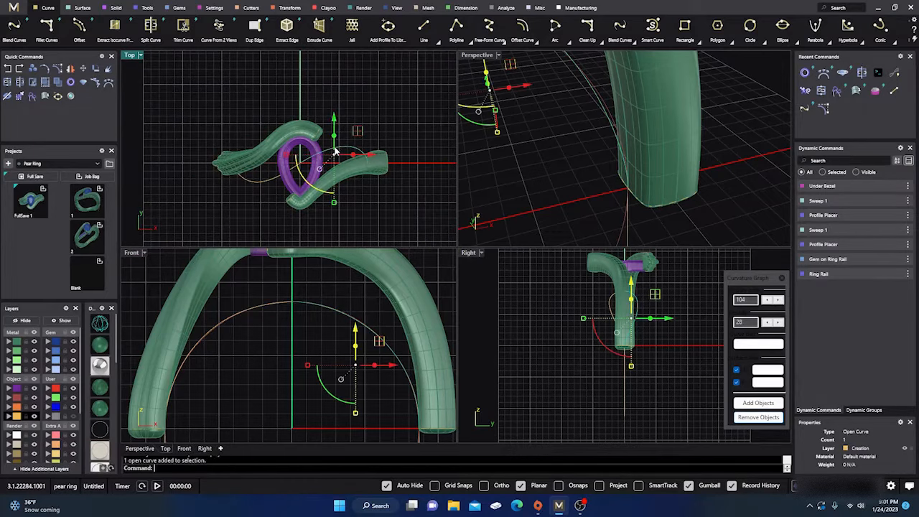
left_click(259, 186, "shift")
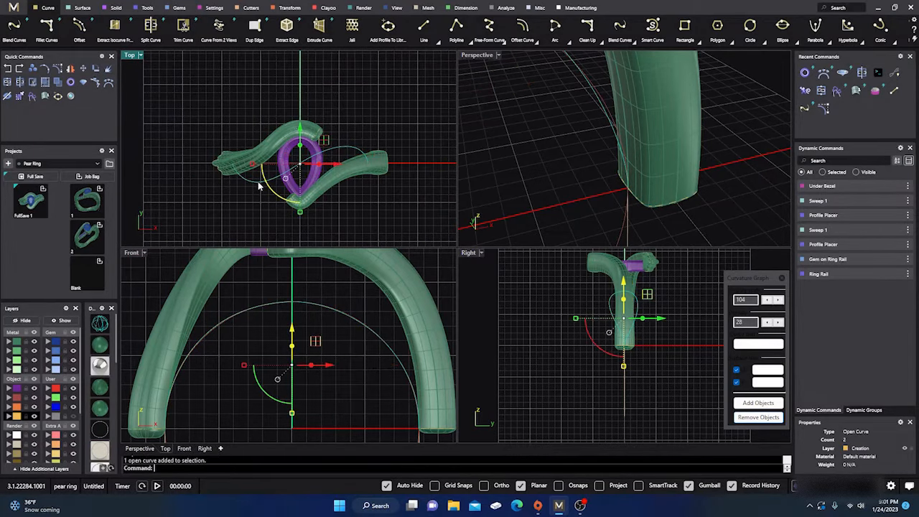
type("Rebuild")
key("Return")
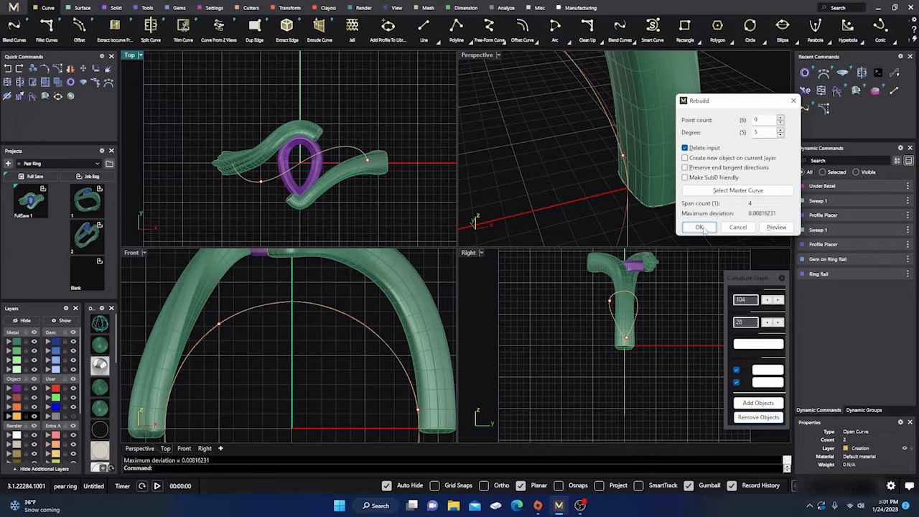
left_click(703, 229)
Display the curvature graph on both rebuilt curves and examine where they meet at the ring's top centre in the Front view
left_click(758, 402)
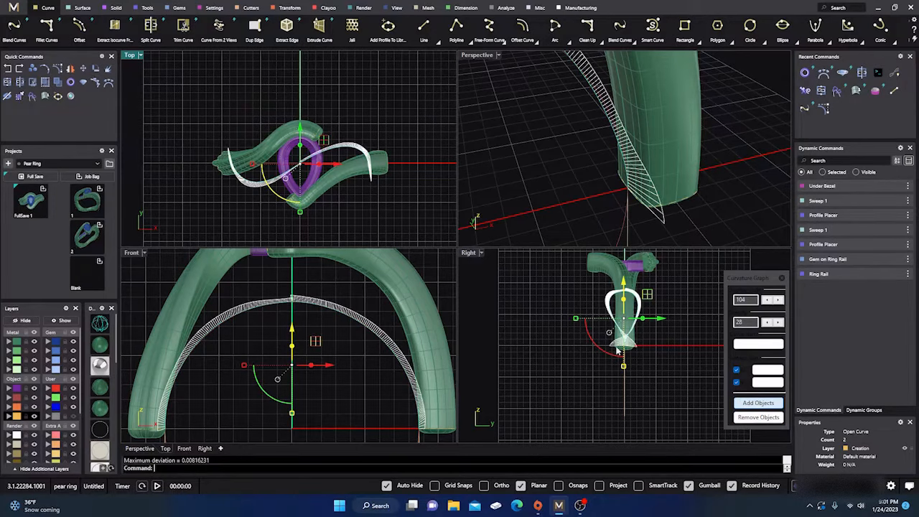
scroll(313, 221, "up", 2)
scroll(316, 323, "up", 5)
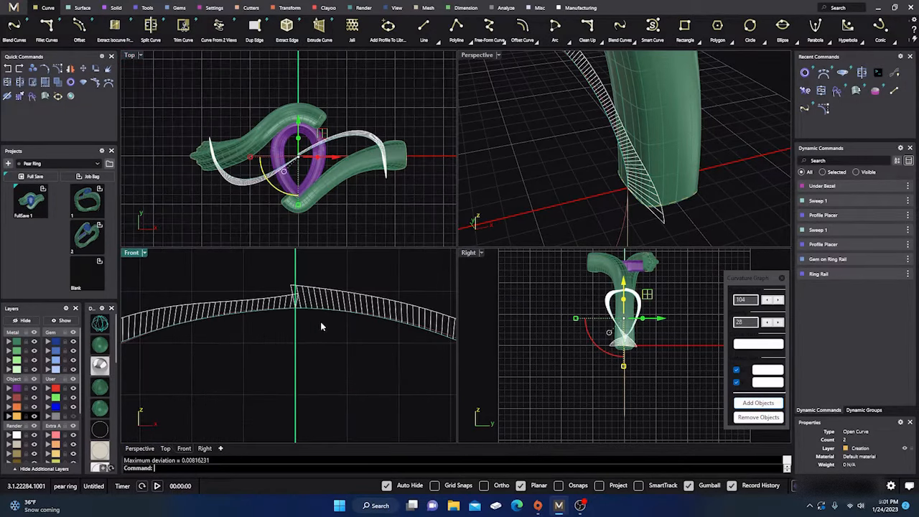
scroll(283, 305, "up", 3)
scroll(313, 313, "up", 4)
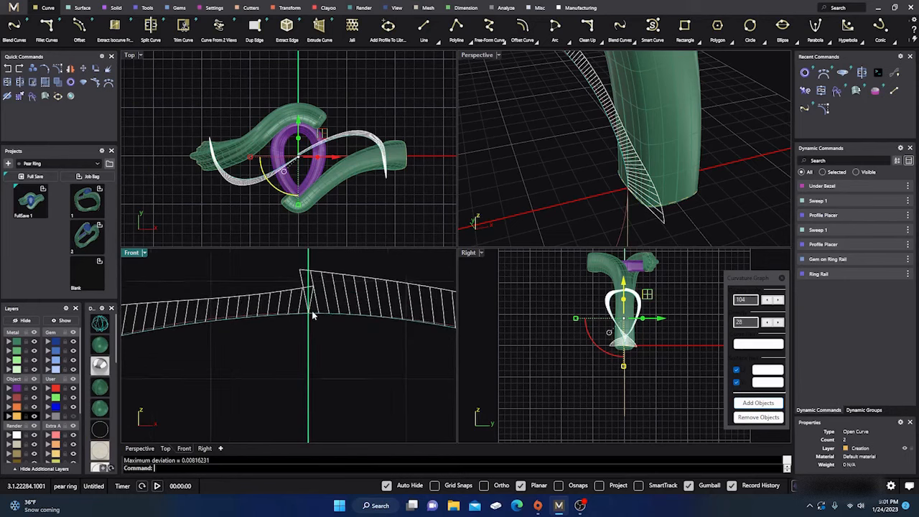
scroll(313, 313, "down", 8)
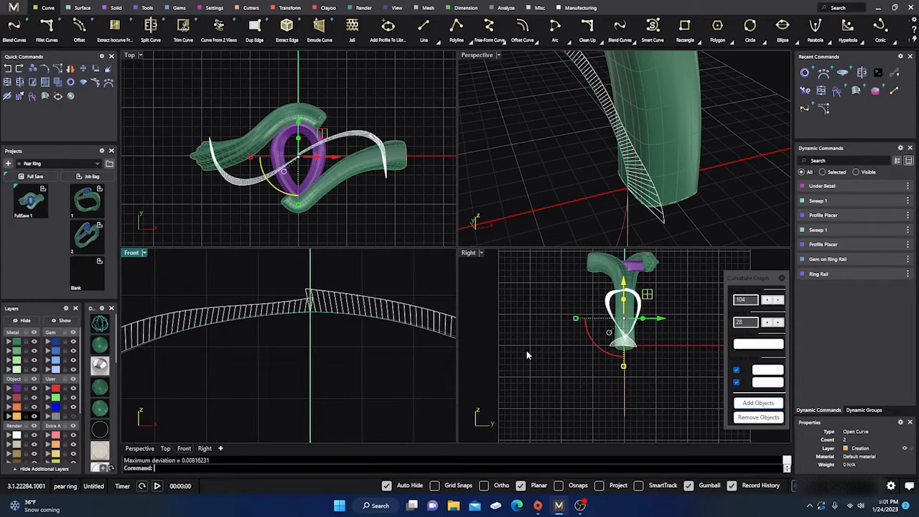
Join the two rebuilt blend curves into a single open curve
type("Re")
left_click(288, 335)
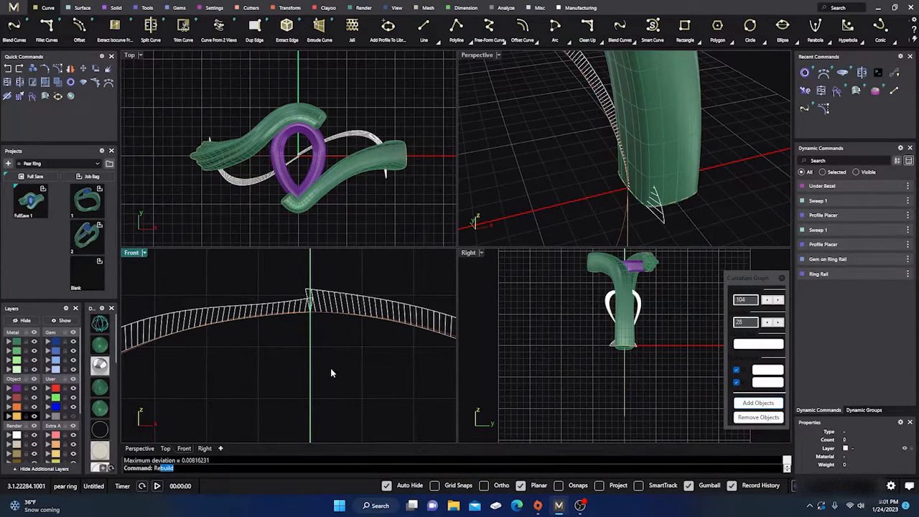
left_click(332, 313)
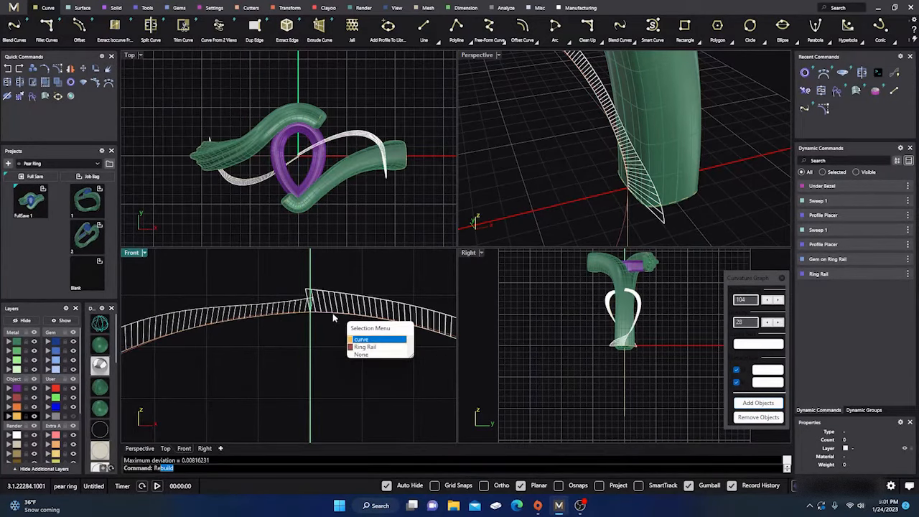
left_click(356, 340)
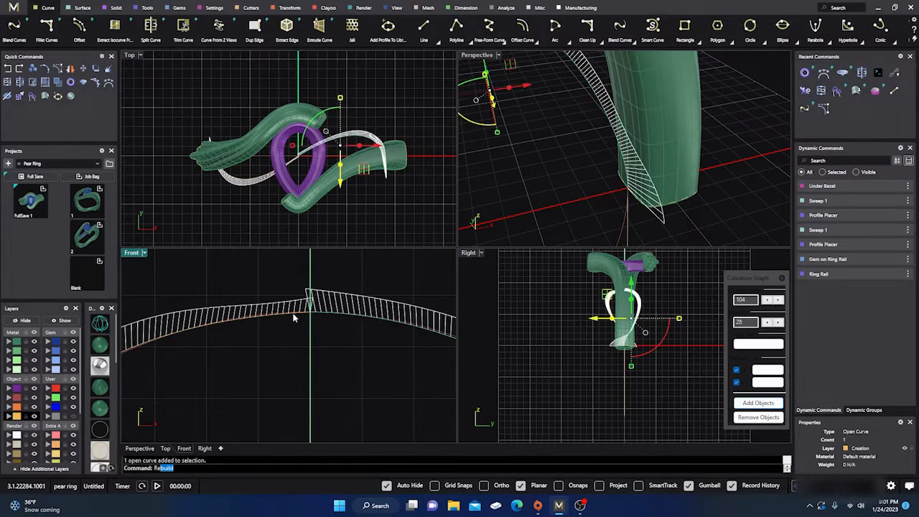
left_click(293, 317, "shift")
left_click(8, 82)
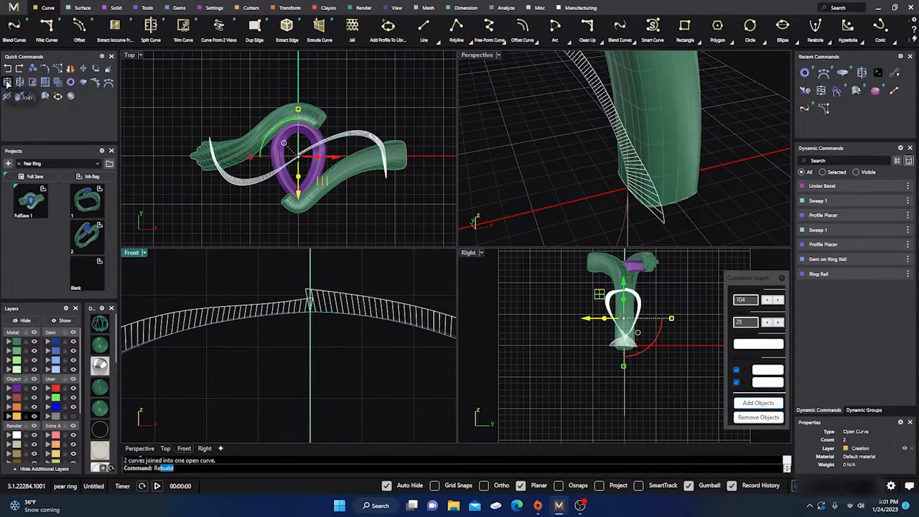
left_click(348, 363)
Rebuild the joined curve with a point count of 9 and degree 5, and remove its curvature graph
left_click(320, 310)
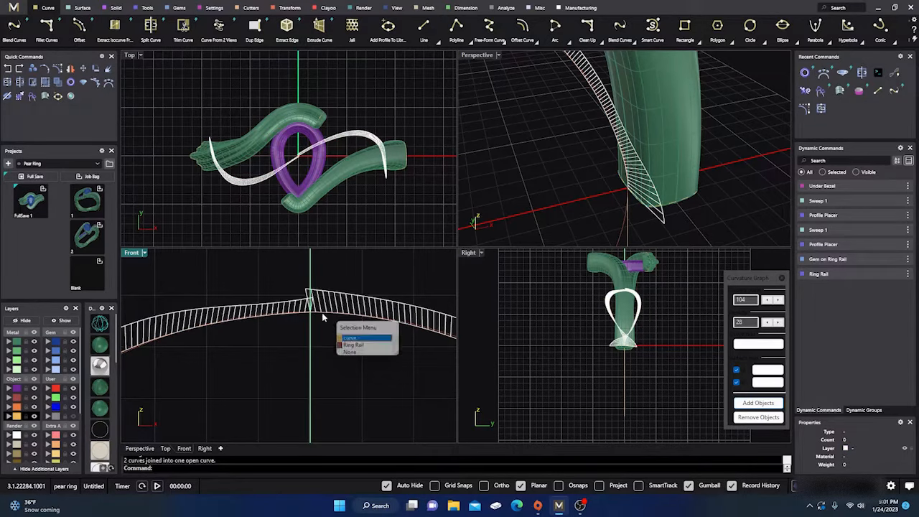
left_click(351, 338)
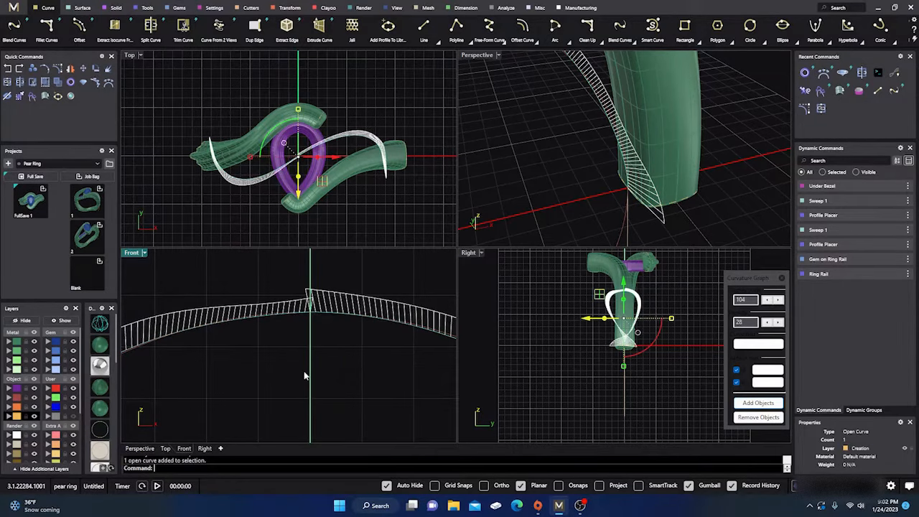
type("rebuild")
key("Return")
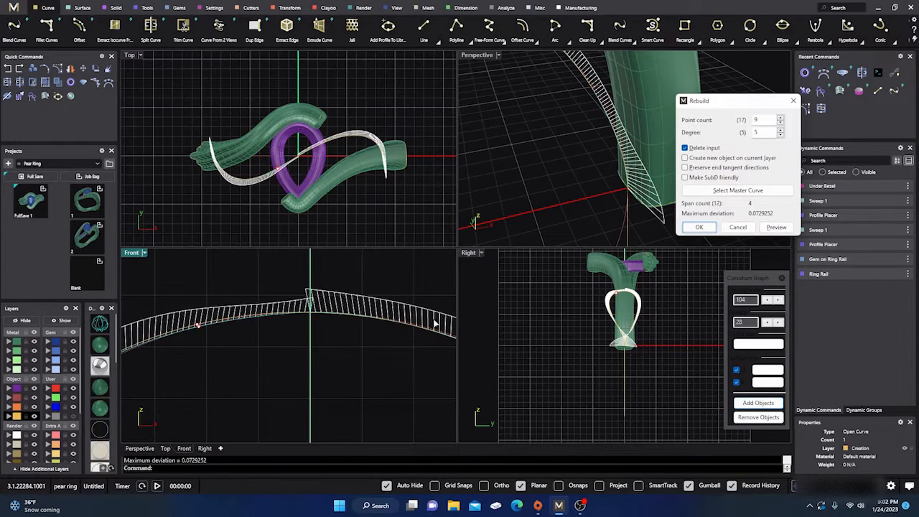
scroll(320, 356, "down", 7)
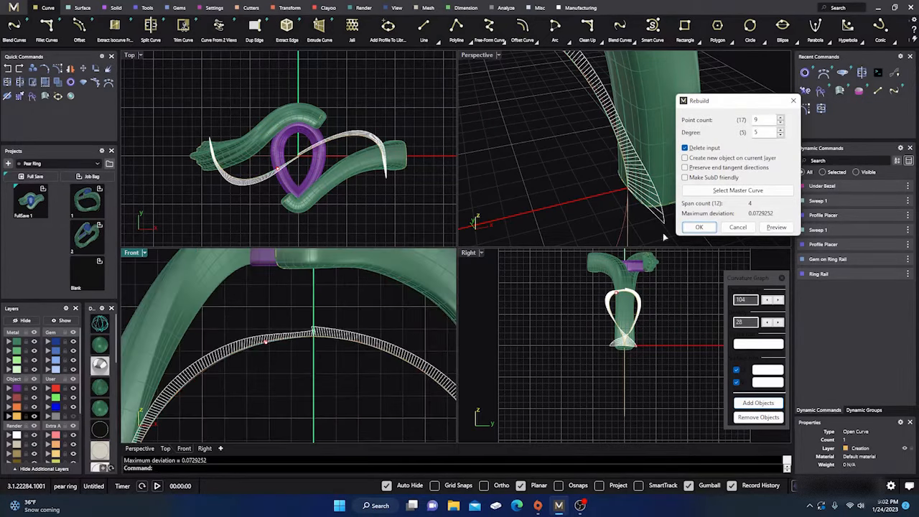
left_click(705, 228)
scroll(367, 303, "down", 4)
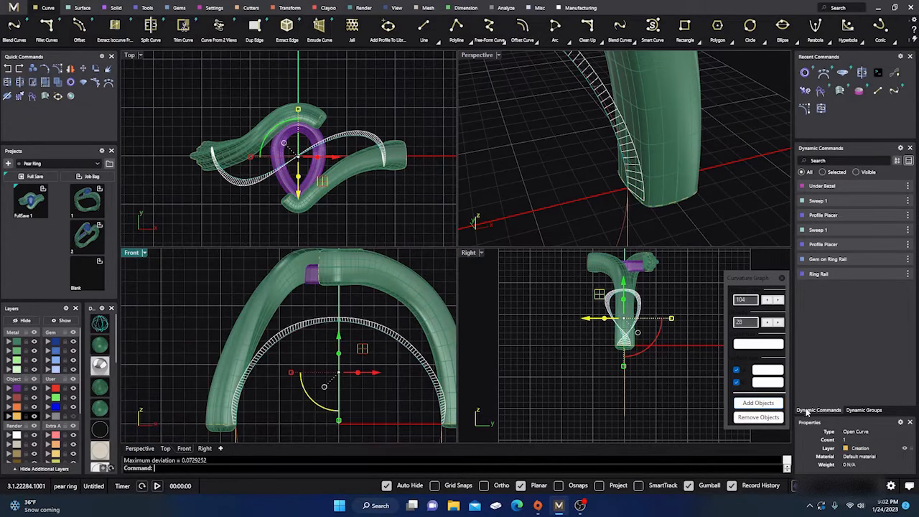
left_click(762, 420)
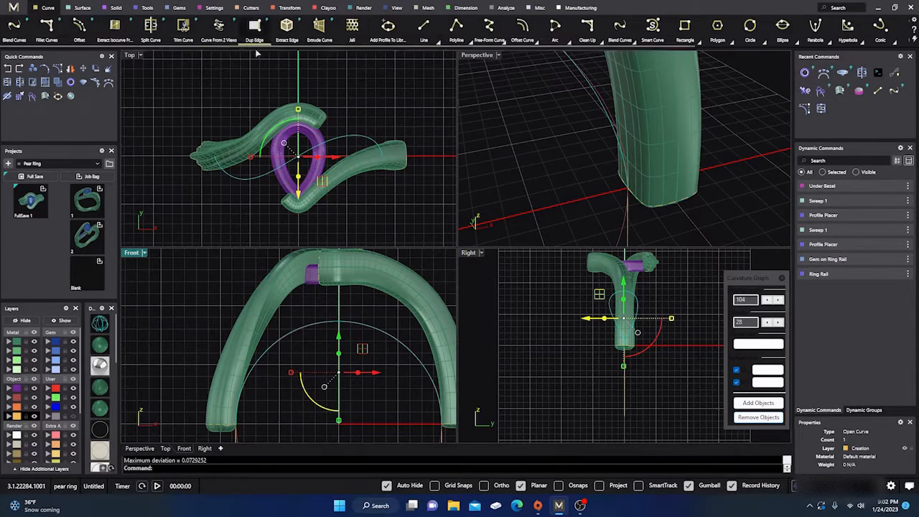
Start Profile Placer on the rebuilt curve, switch the display to wireframe, and rotate the start profile to face outward
left_click(827, 78)
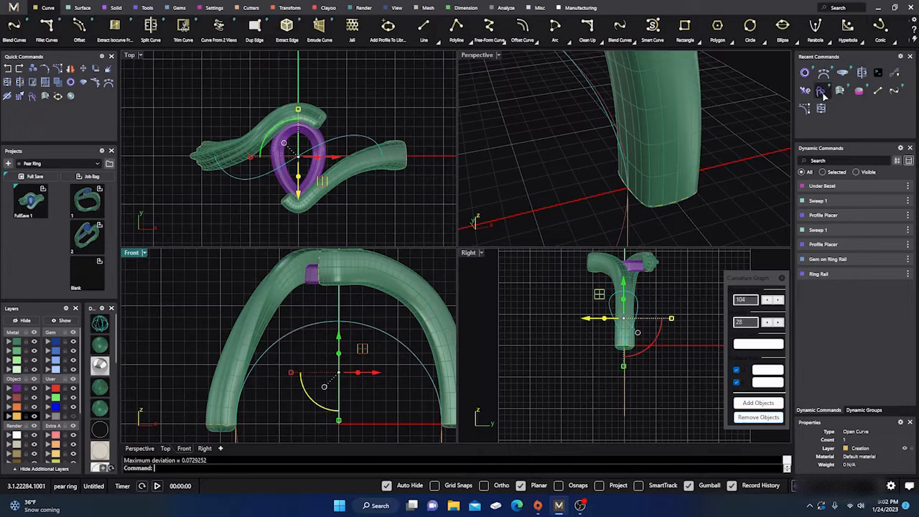
left_click(96, 324)
left_click(104, 323)
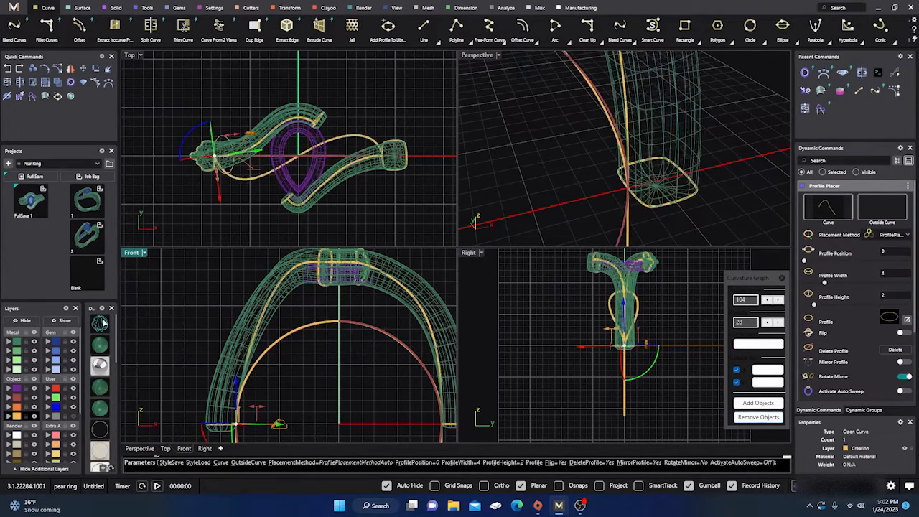
scroll(201, 176, "up", 3)
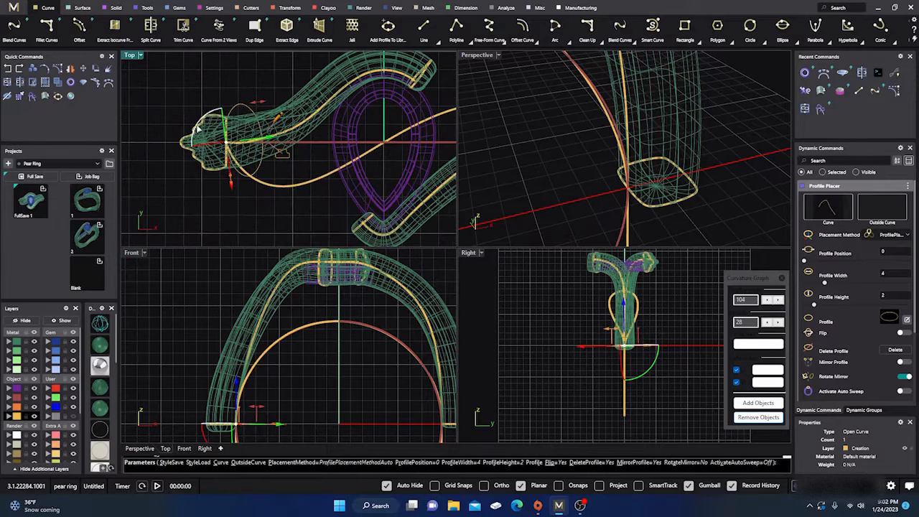
left_click_drag(198, 124, 282, 191)
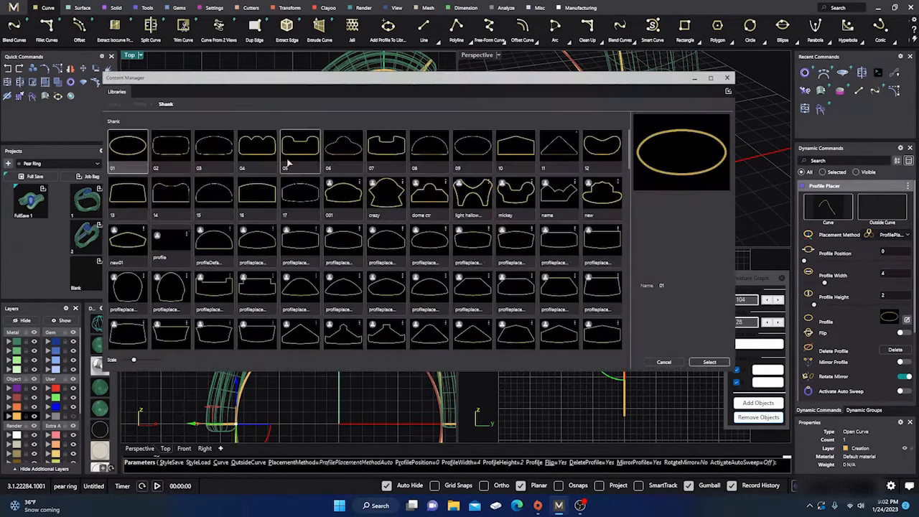
Choose Shank profile 02 for the start profile and set its height to 1.7 mm and width to 2 mm
left_click(174, 148)
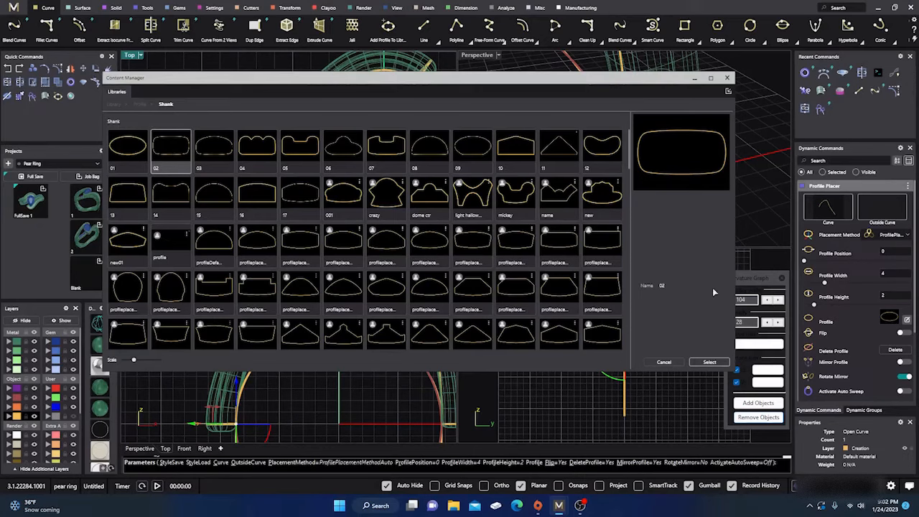
left_click(710, 360)
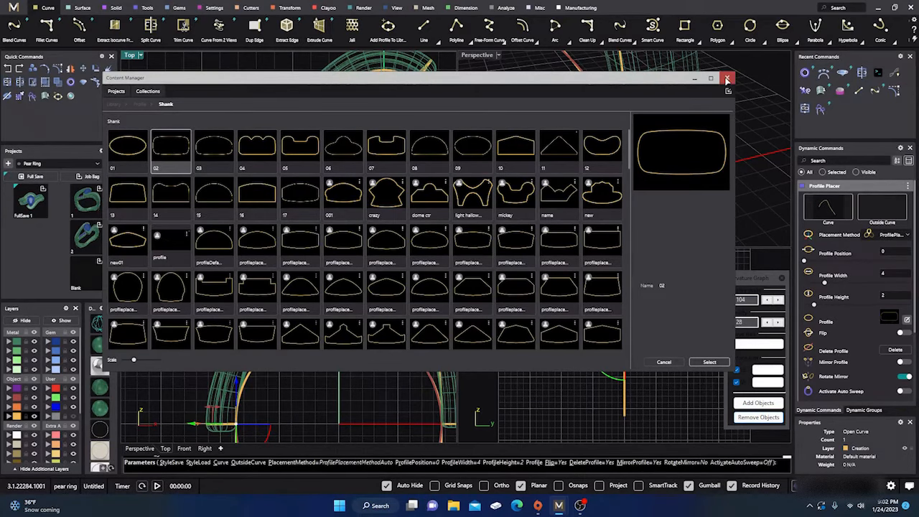
left_click(726, 77)
scroll(189, 145, "up", 4)
scroll(189, 145, "up", 3)
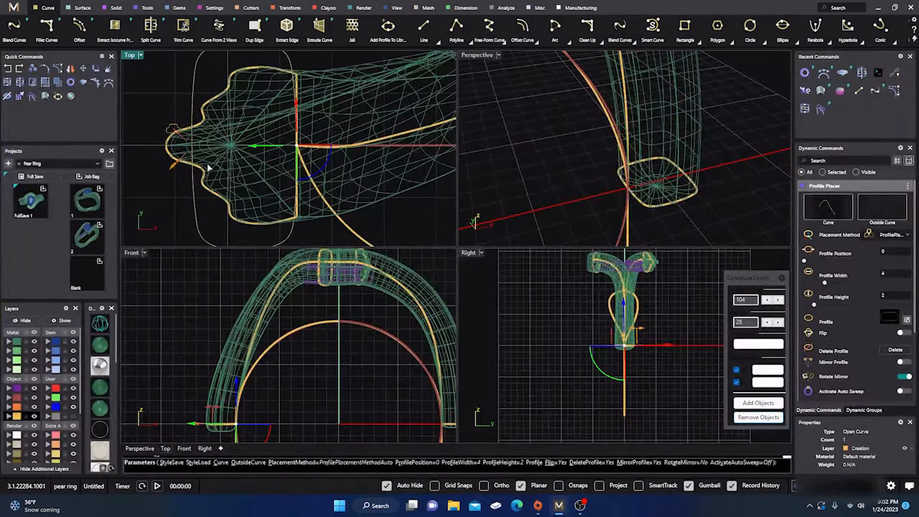
scroll(222, 167, "down", 2)
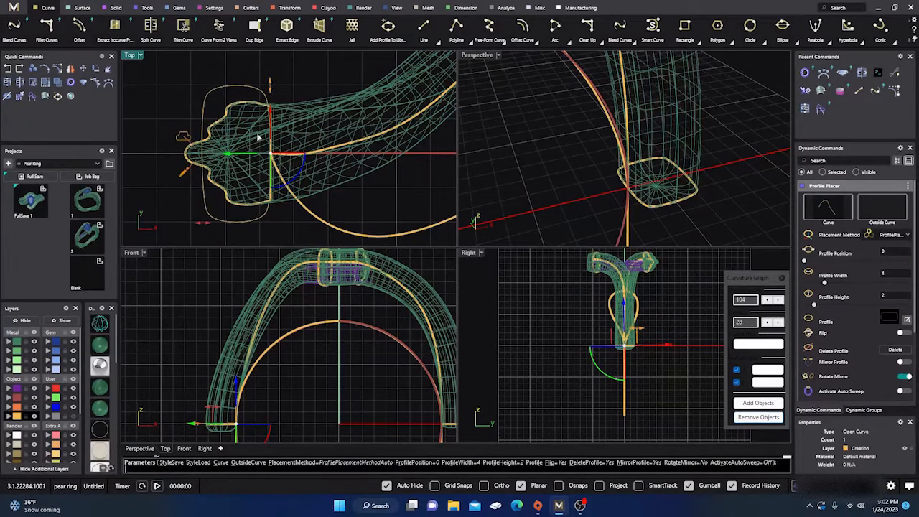
left_click_drag(206, 223, 214, 226)
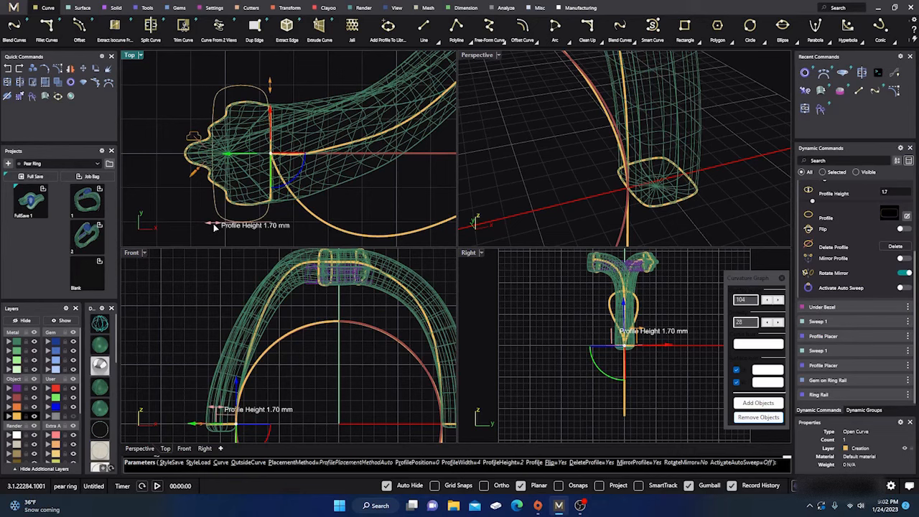
left_click_drag(273, 82, 279, 158)
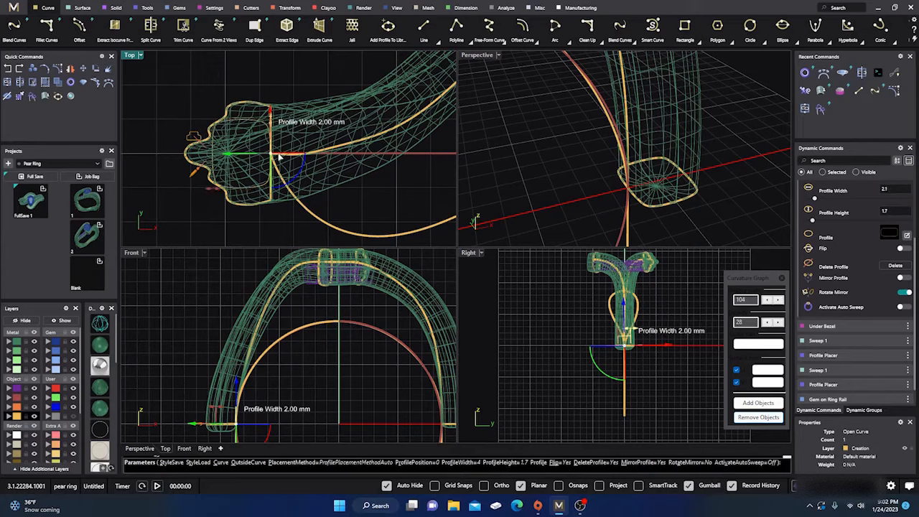
Add a second profile at the curve's opposite end, rotate it outward to lie inside the band's end outline, and accept the Profile Placer
scroll(216, 195, "up", 6)
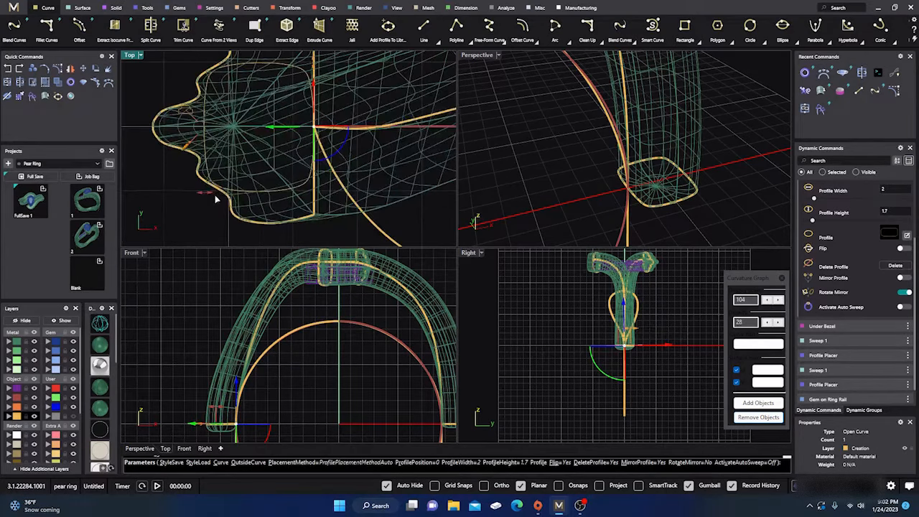
scroll(216, 195, "down", 1)
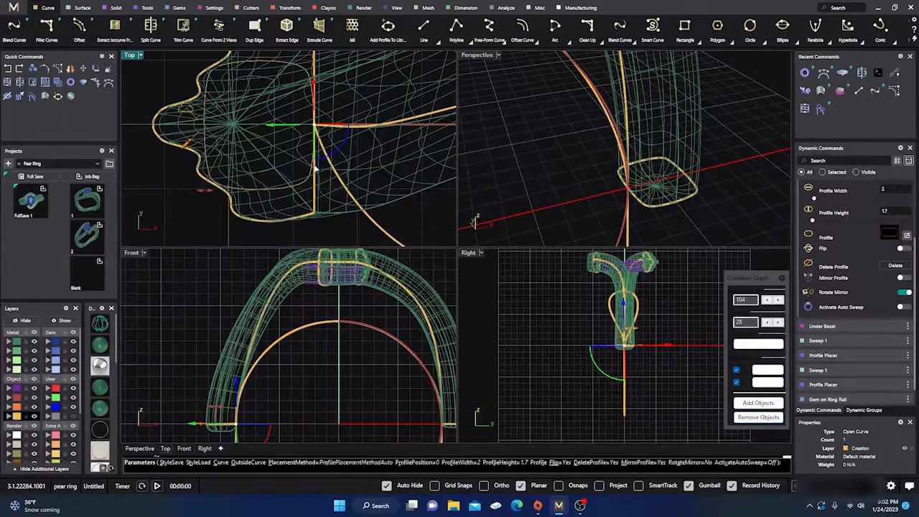
right_click_drag(283, 189, 275, 205)
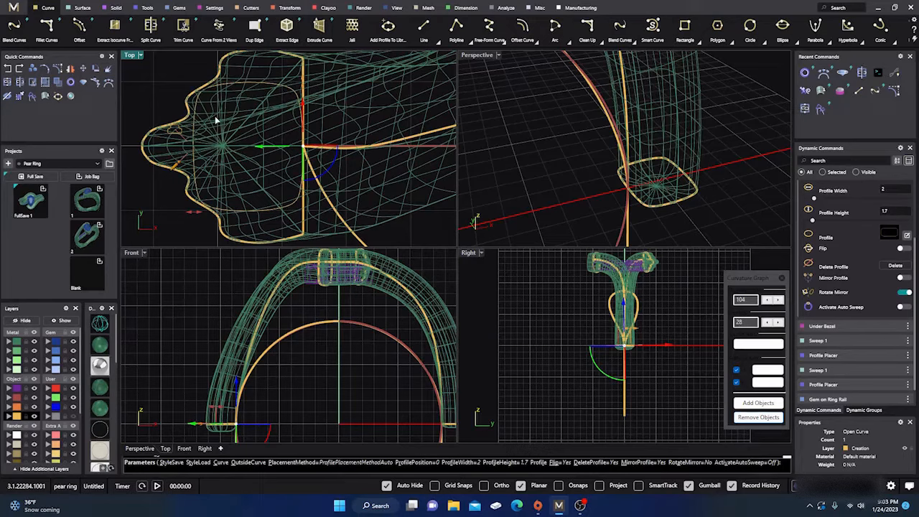
scroll(215, 120, "down", 5)
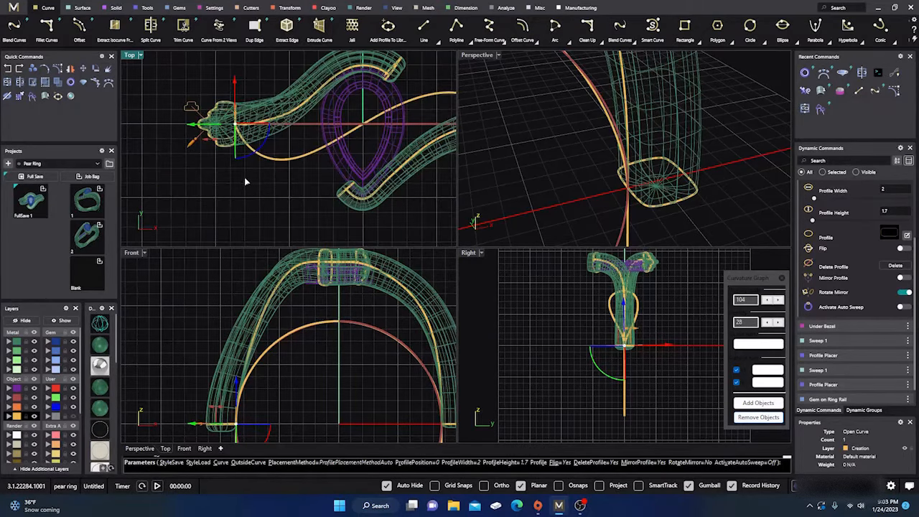
scroll(244, 182, "down", 3)
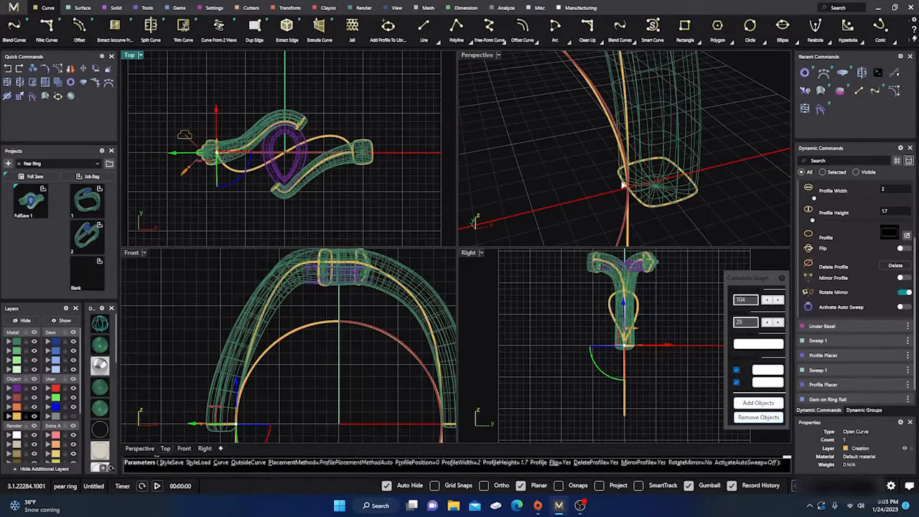
right_click_drag(625, 185, 661, 154)
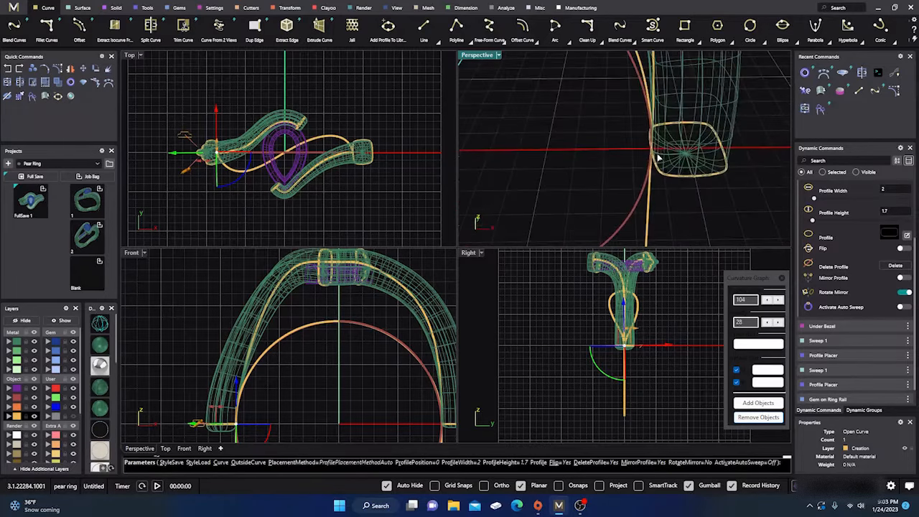
left_click(654, 152)
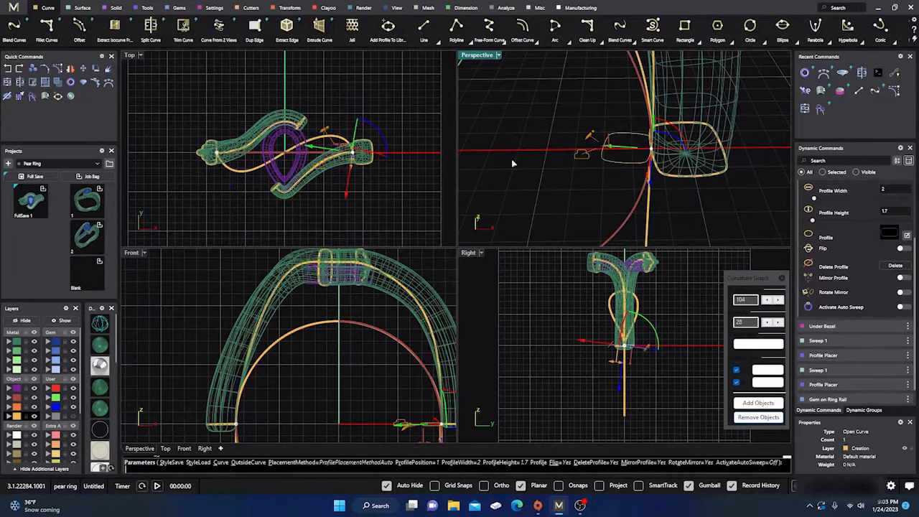
scroll(370, 173, "up", 6)
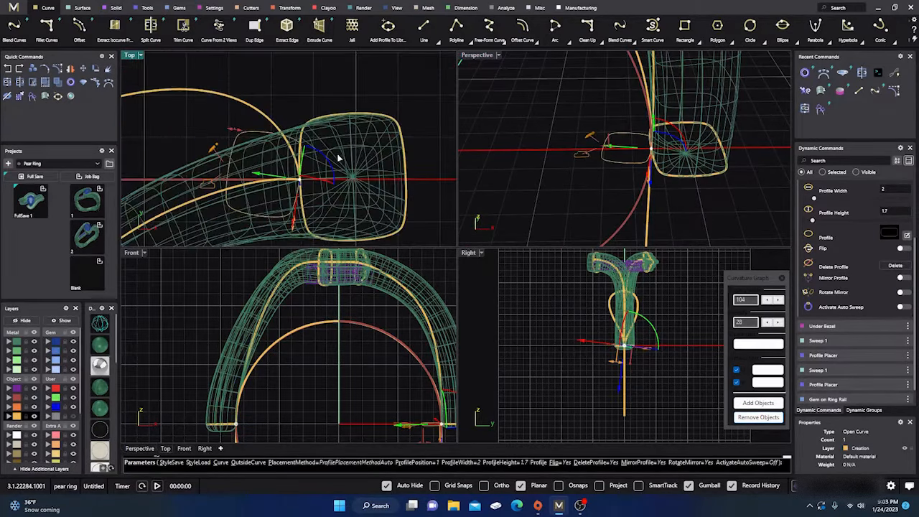
left_click_drag(328, 158, 256, 223)
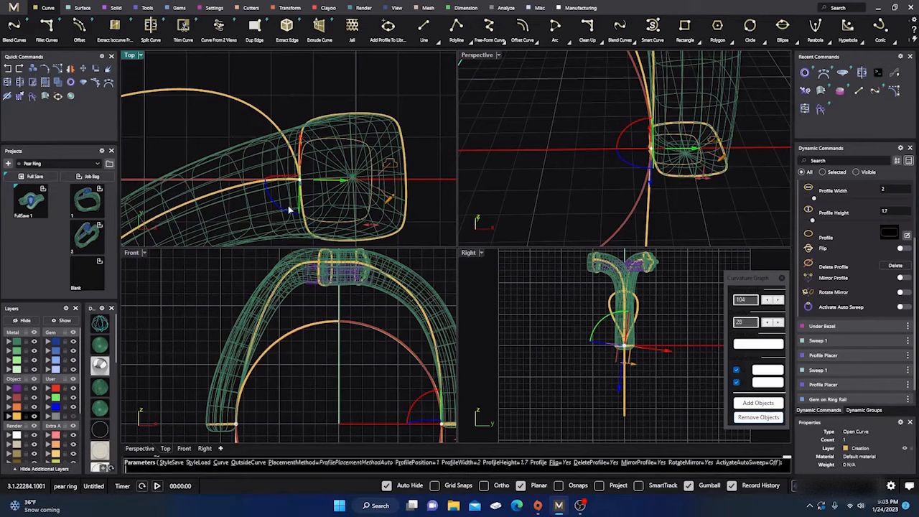
left_click_drag(280, 207, 280, 210)
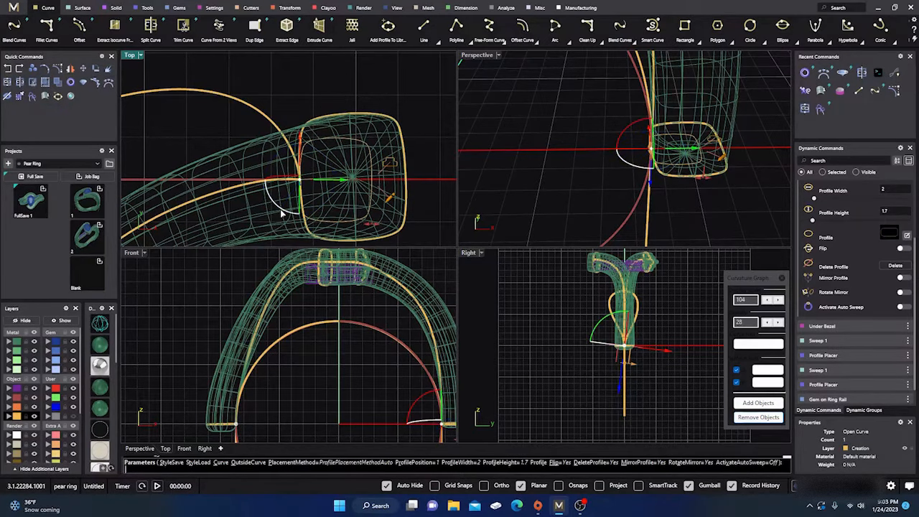
key("Return")
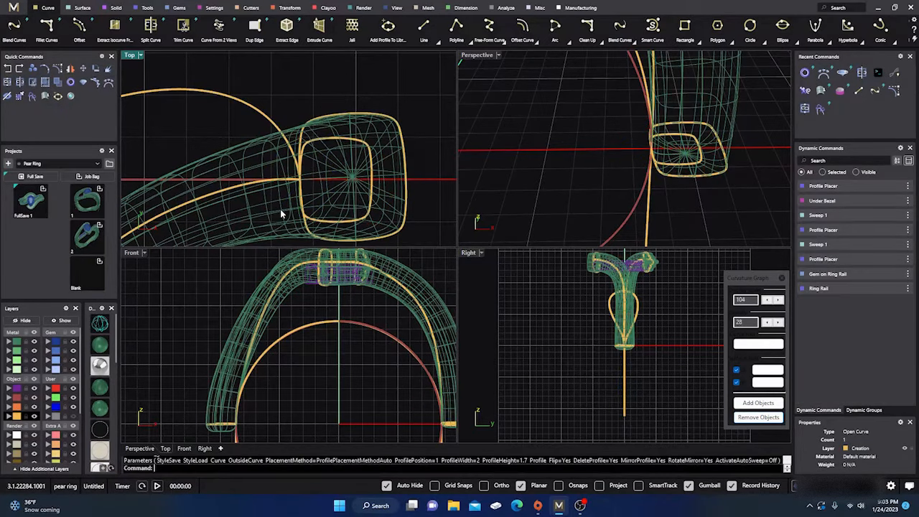
Pick the outer band's profile curve that surrounds the newly placed end profile
left_click(396, 122)
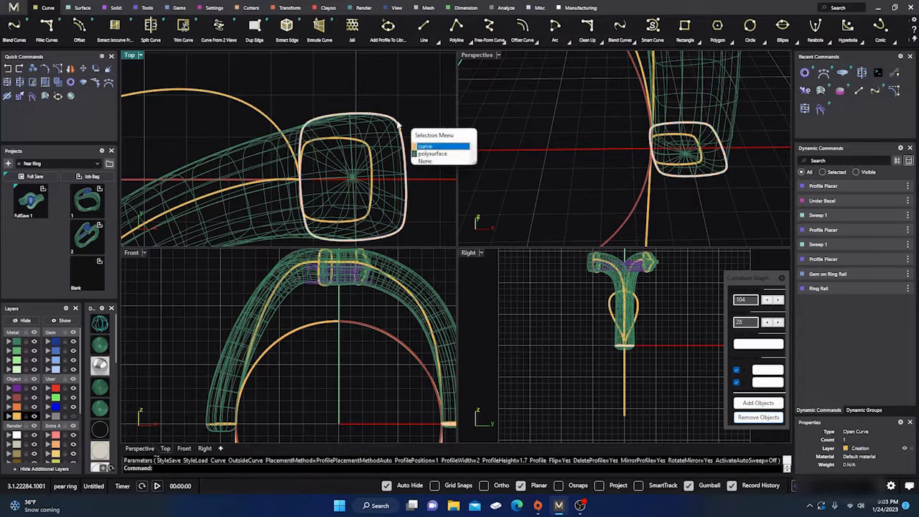
Rotate the larger profile at the shank's end slightly clockwise in its Profile Placer to line it up with the X axis
left_click(425, 146)
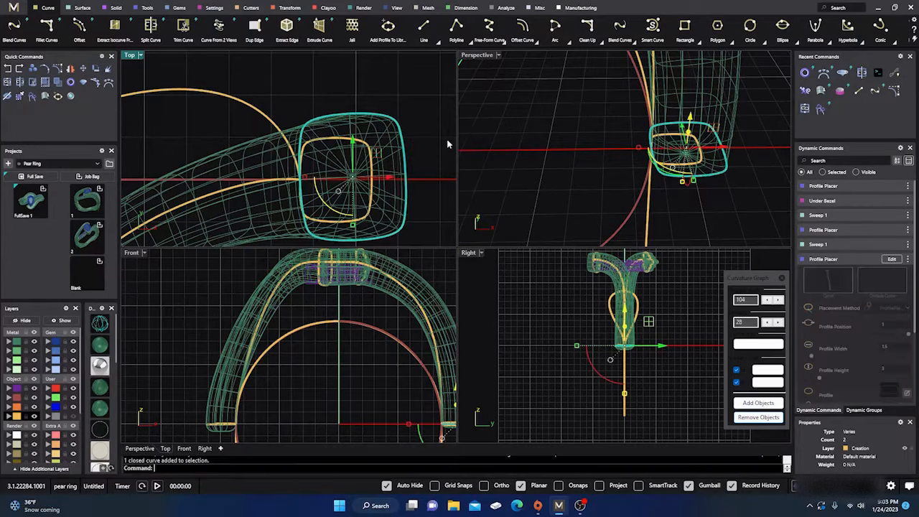
left_click(891, 260)
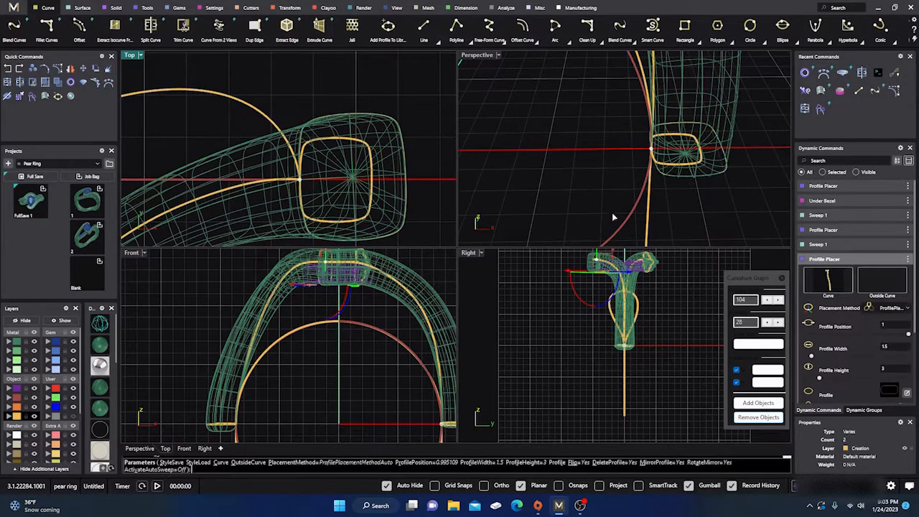
left_click(301, 180)
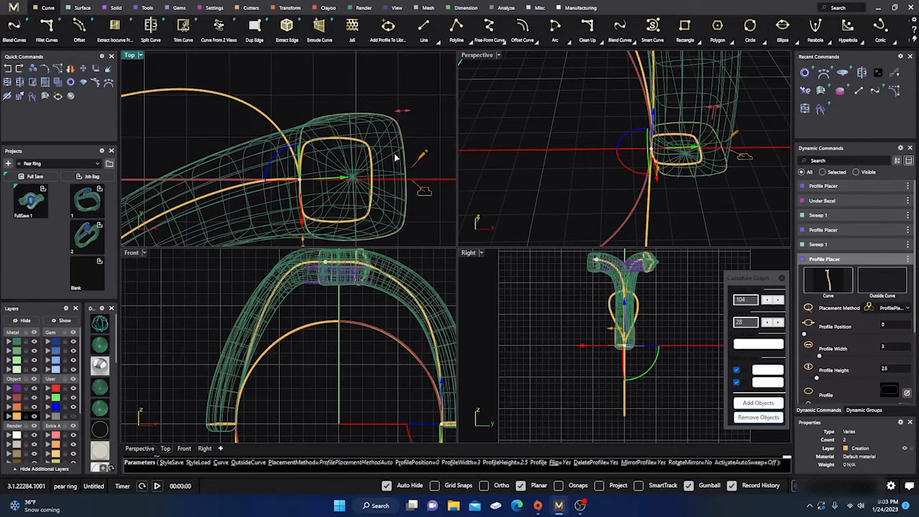
left_click_drag(280, 153, 285, 152)
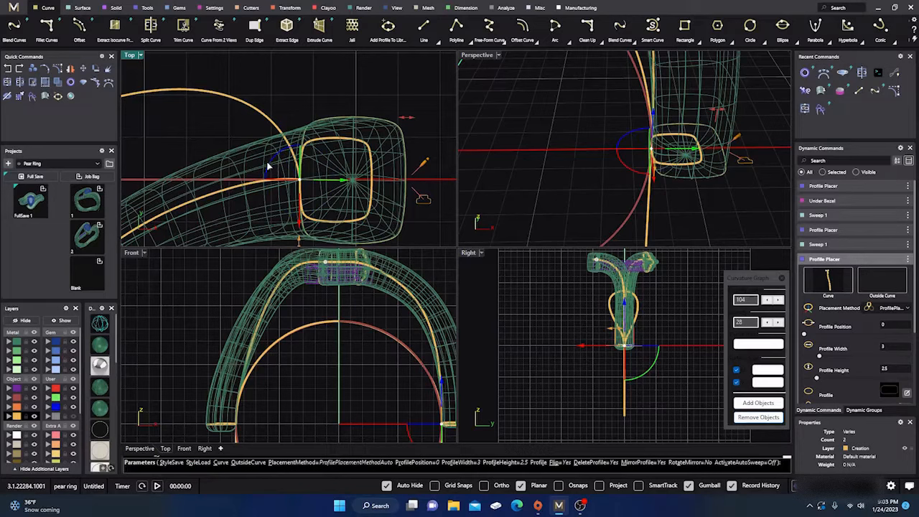
left_click_drag(268, 163, 274, 164)
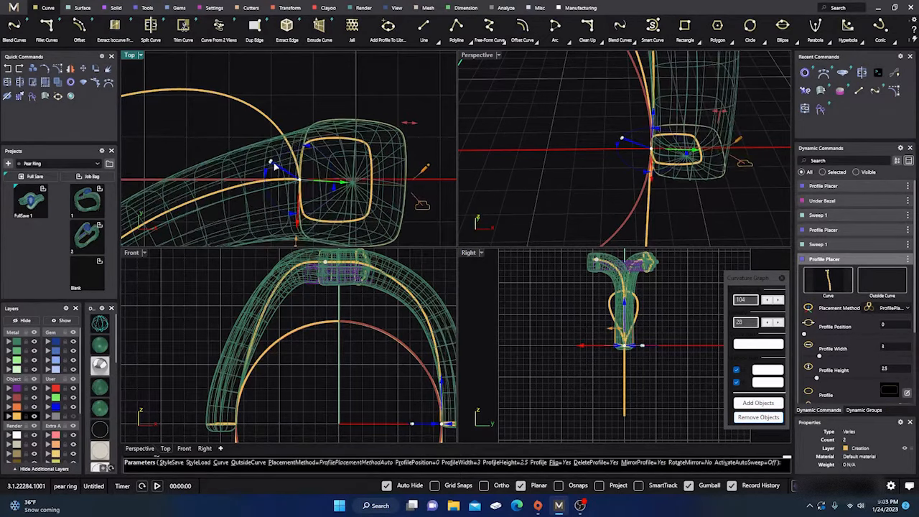
left_click_drag(274, 164, 274, 164)
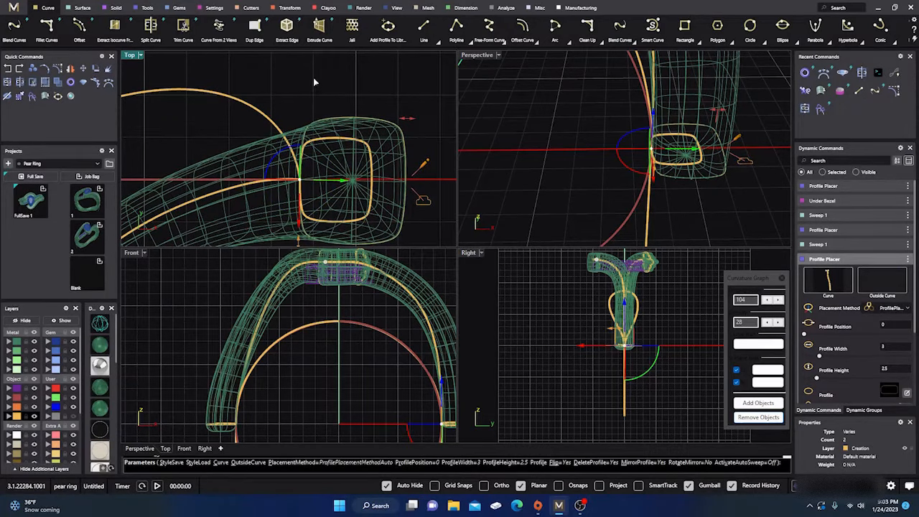
right_click(370, 106)
Display the ring model shaded in a maximized Perspective view
scroll(371, 110, "down", 4)
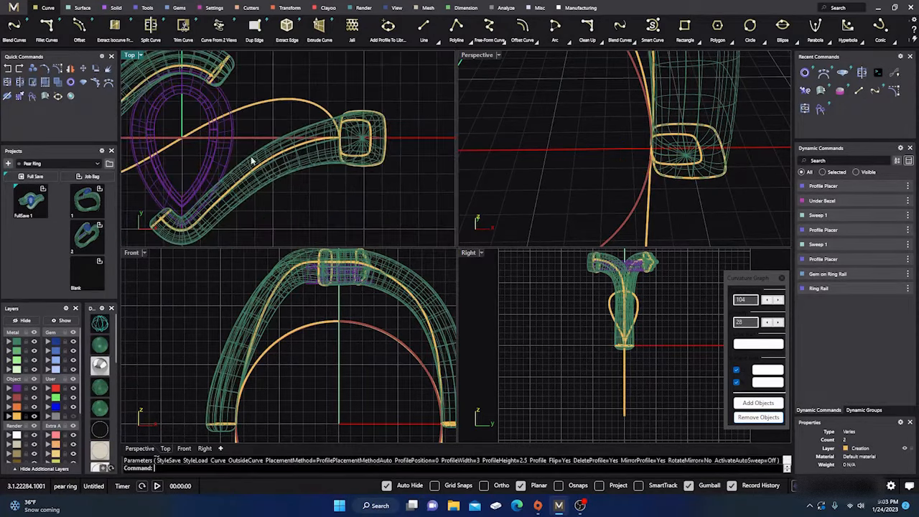
left_click(100, 345)
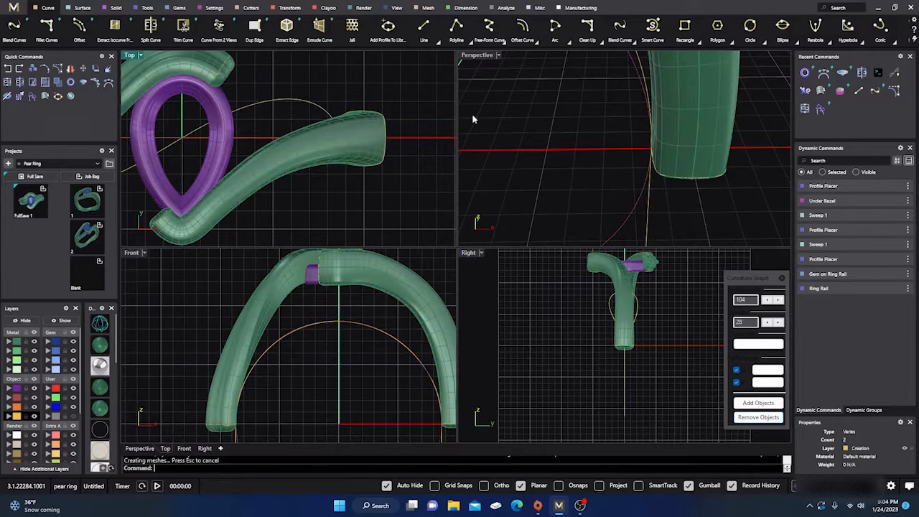
double_click(488, 63)
scroll(468, 205, "down", 6)
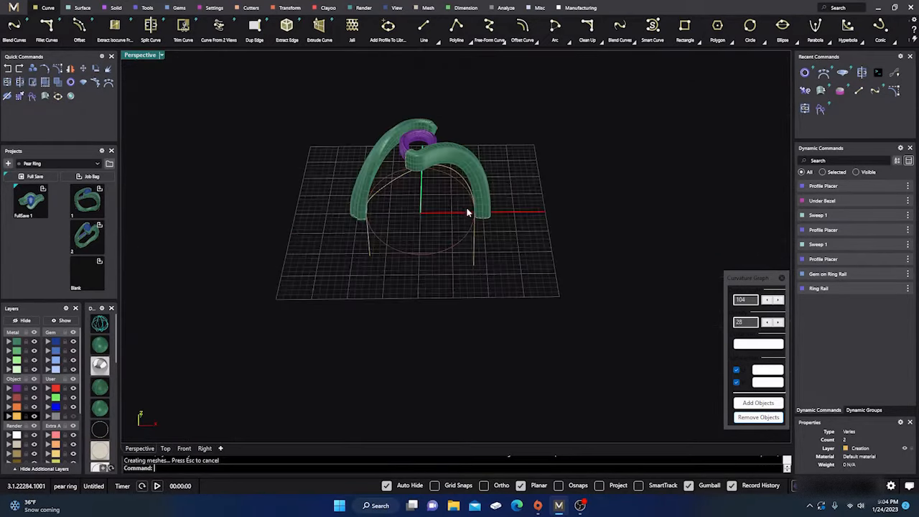
right_click_drag(466, 213, 442, 240)
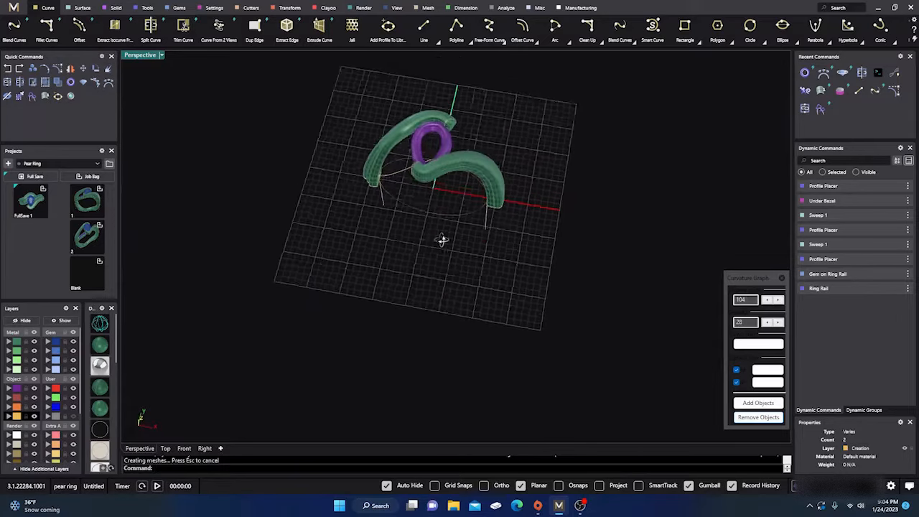
scroll(418, 172, "up", 5)
Try to create a Sweep 1 along the lower inner rail curve using the smaller end profiles, working in wireframe display
left_click(395, 152)
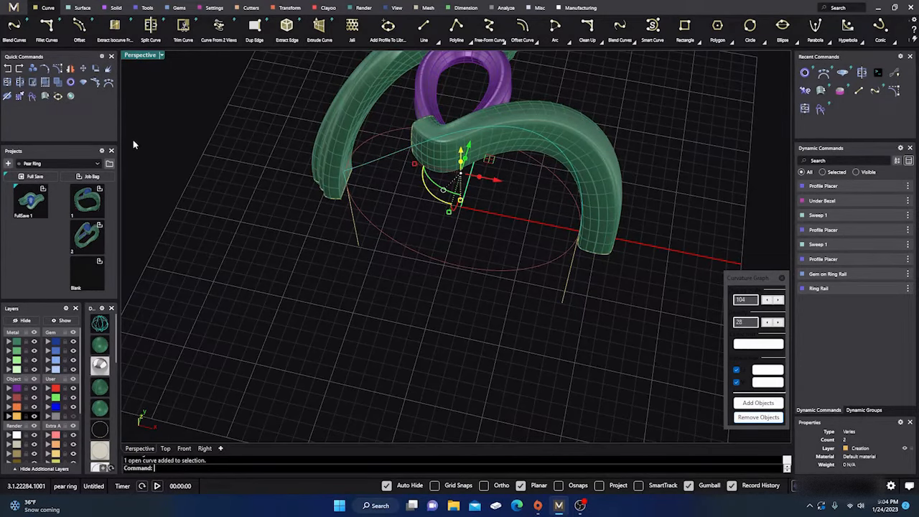
left_click(100, 324)
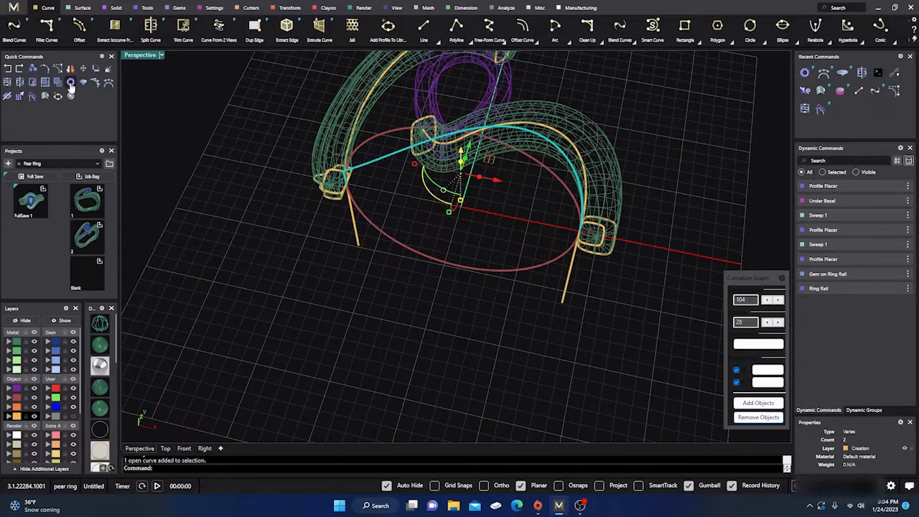
left_click(82, 7)
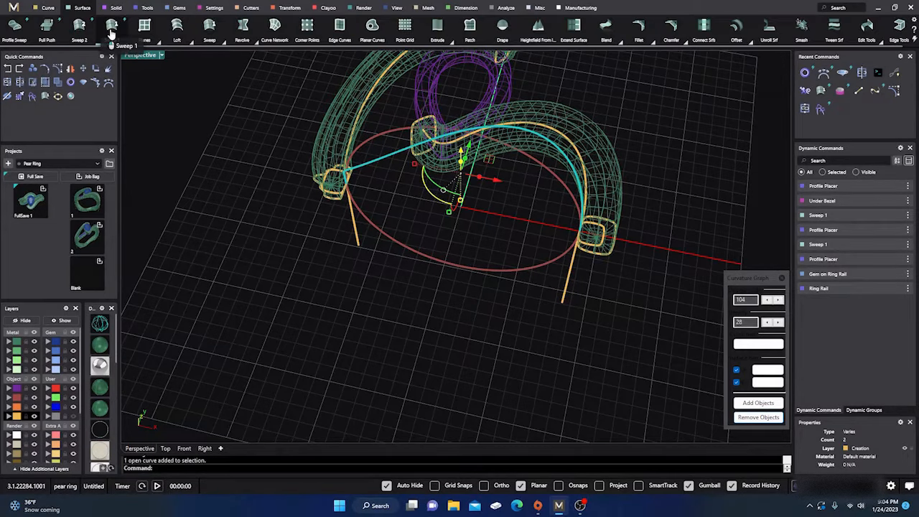
left_click(112, 25)
scroll(371, 171, "up", 3)
right_click_drag(404, 215, 574, 270)
left_click(404, 142)
scroll(574, 269, "up", 3)
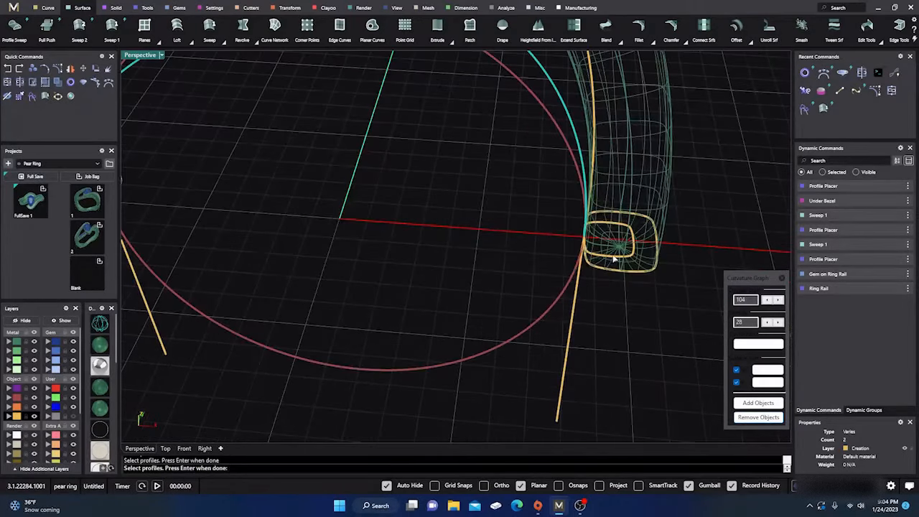
left_click(612, 257)
key("Return")
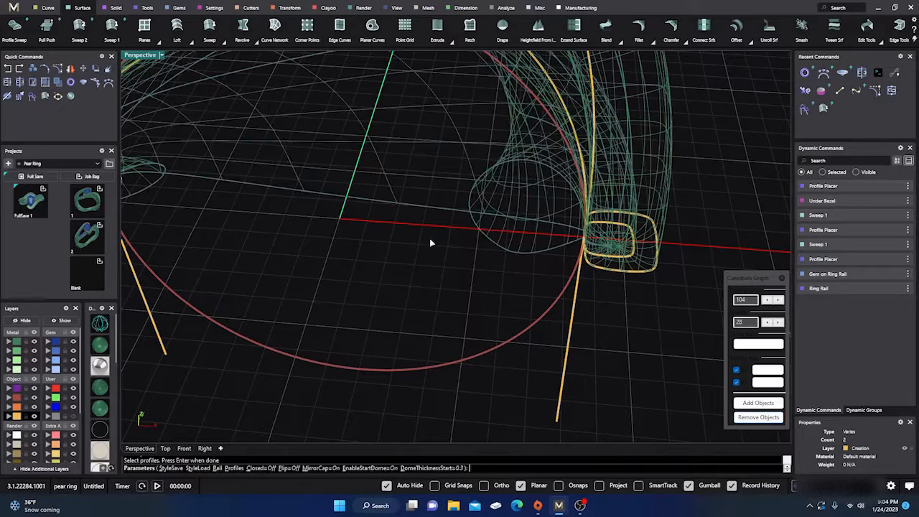
scroll(430, 238, "down", 5)
key("Return")
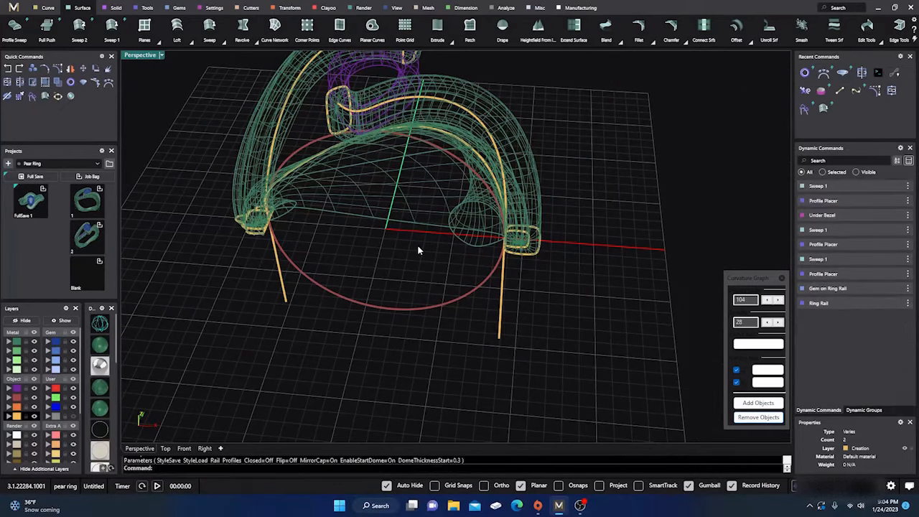
Delete the distorted sweep surface under the ring head
left_click(377, 219)
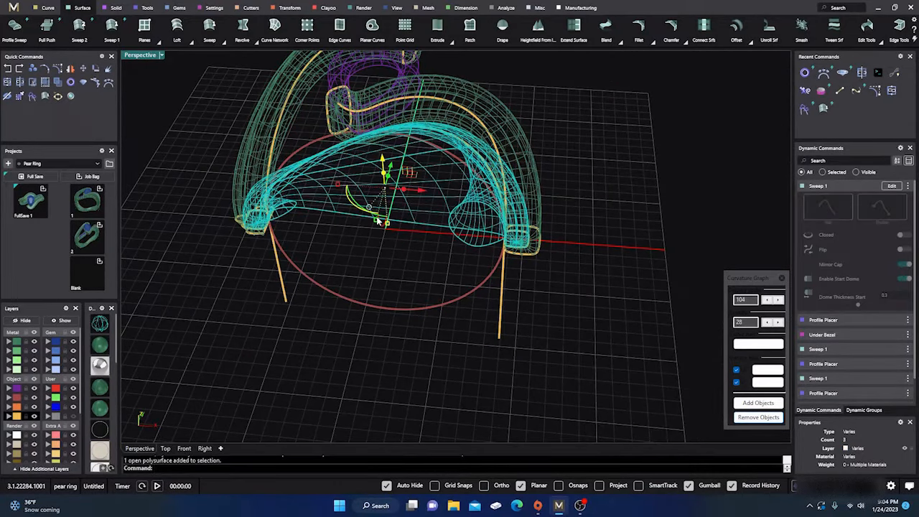
key("Delete")
Try Sweep 1 again with the lower rail and the smaller profile at each end, and check the preview in shaded display
scroll(287, 210, "up", 5)
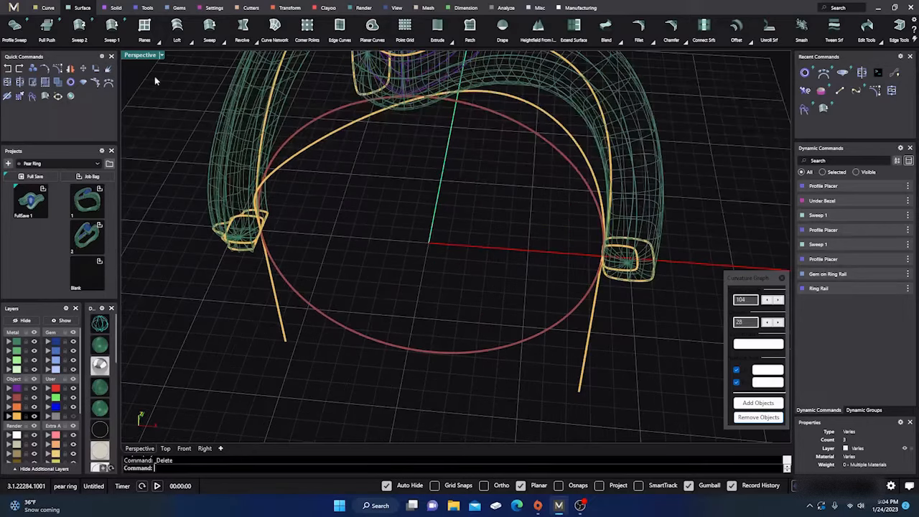
left_click(111, 28)
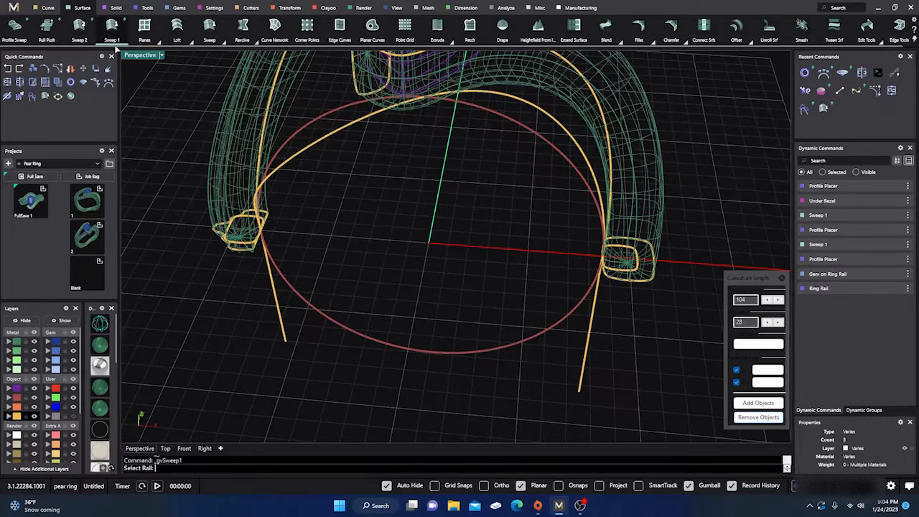
left_click(285, 165)
scroll(248, 246, "up", 4)
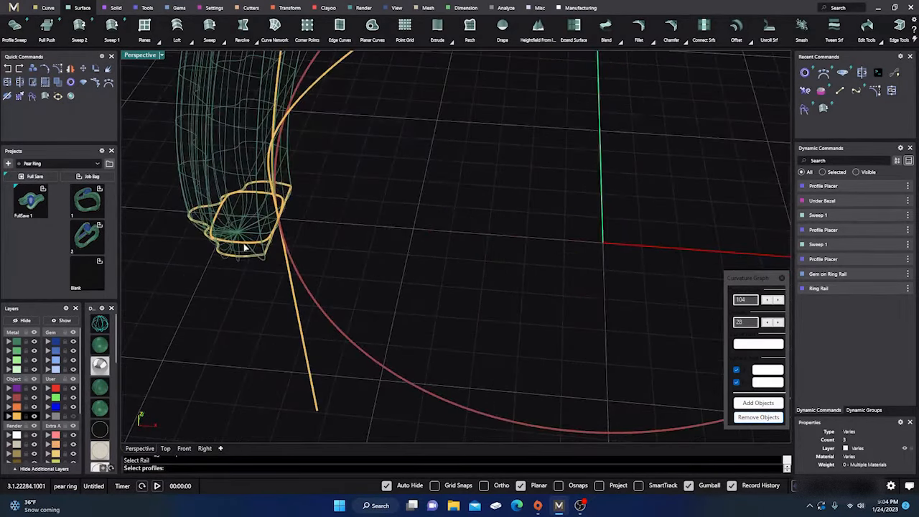
left_click(244, 247)
scroll(490, 266, "down", 4)
scroll(543, 251, "up", 4)
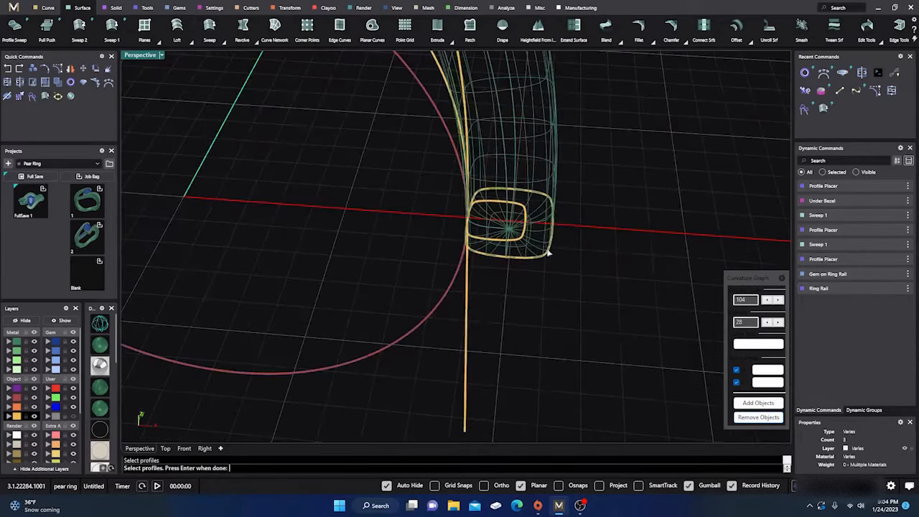
left_click(501, 242)
scroll(500, 266, "down", 5)
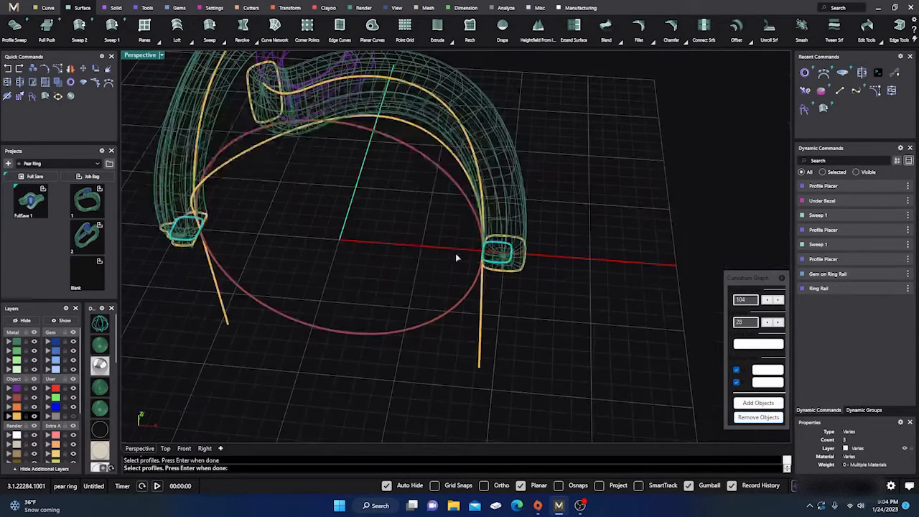
key("Return")
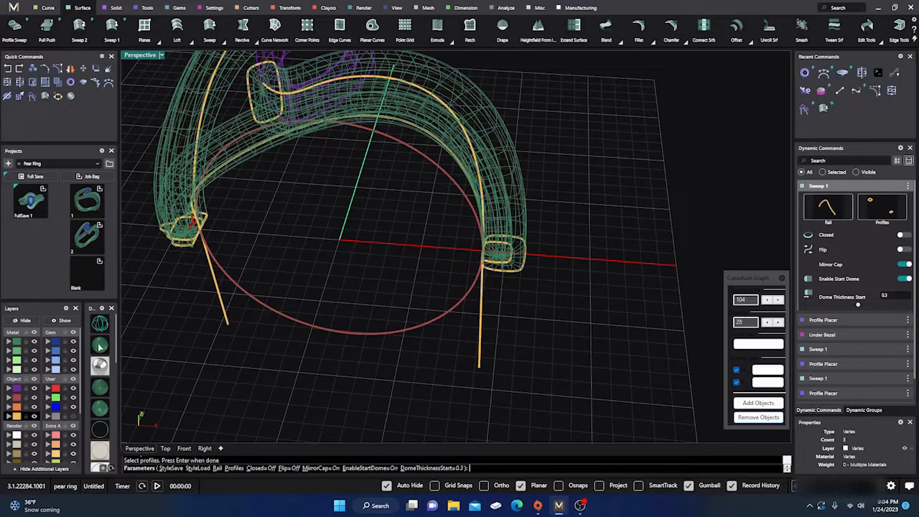
mouse_move(459, 237)
right_mouse_down()
mouse_move(476, 228)
mouse_move(486, 272)
mouse_move(475, 304)
mouse_move(533, 221)
mouse_move(583, 179)
right_mouse_up()
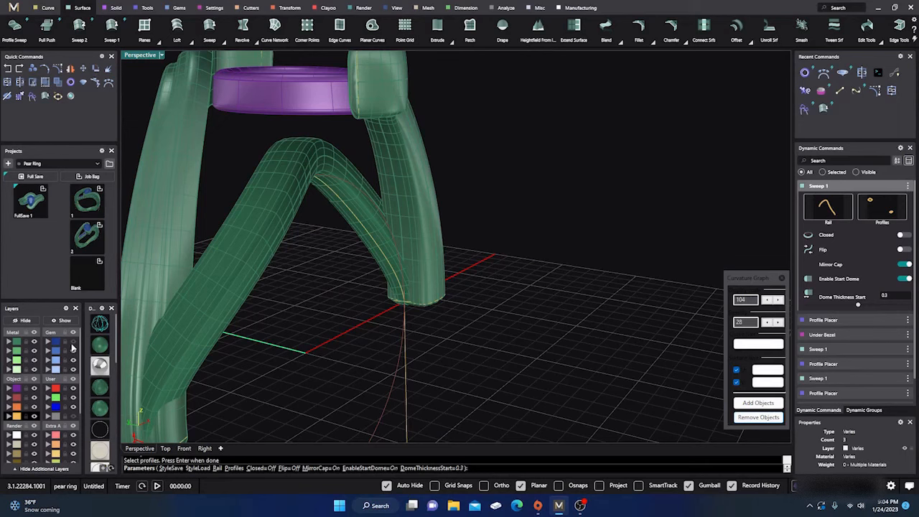
right_click_drag(312, 335, 308, 316)
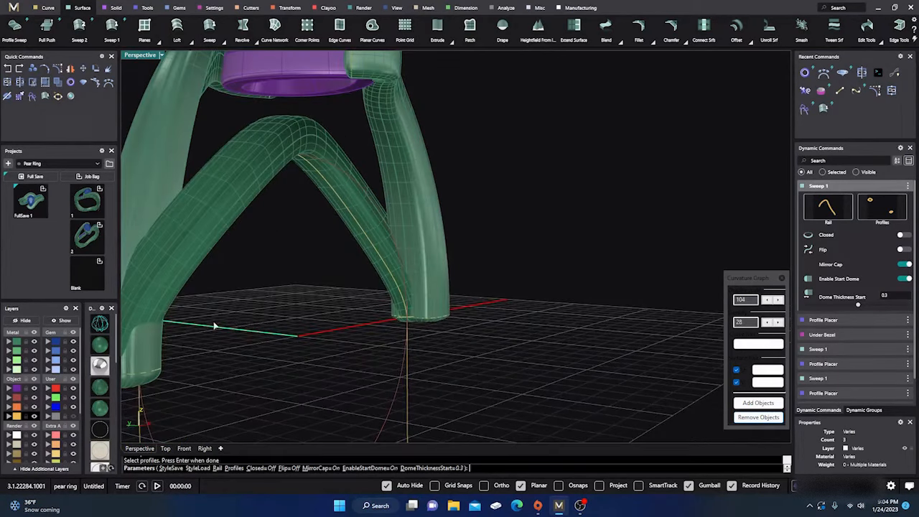
Show the hidden gem in the ring's bezel
left_click(66, 321)
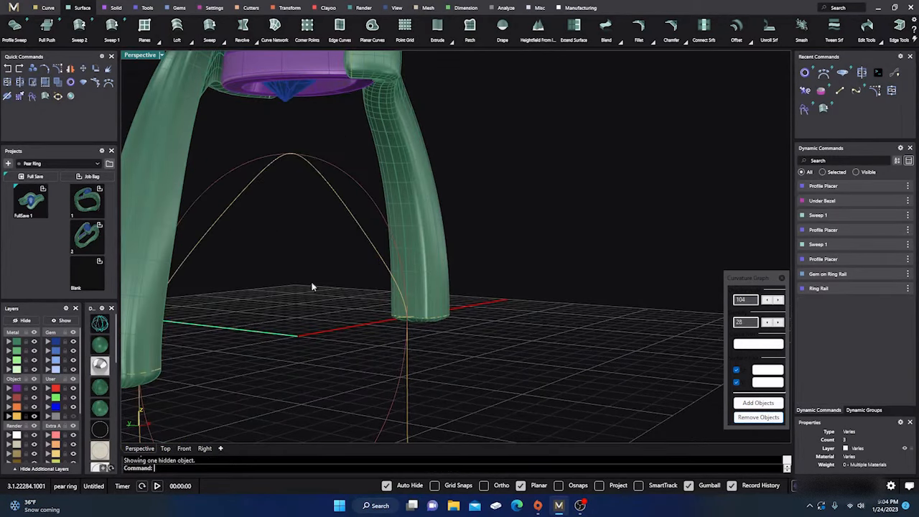
right_click_drag(313, 286, 330, 278)
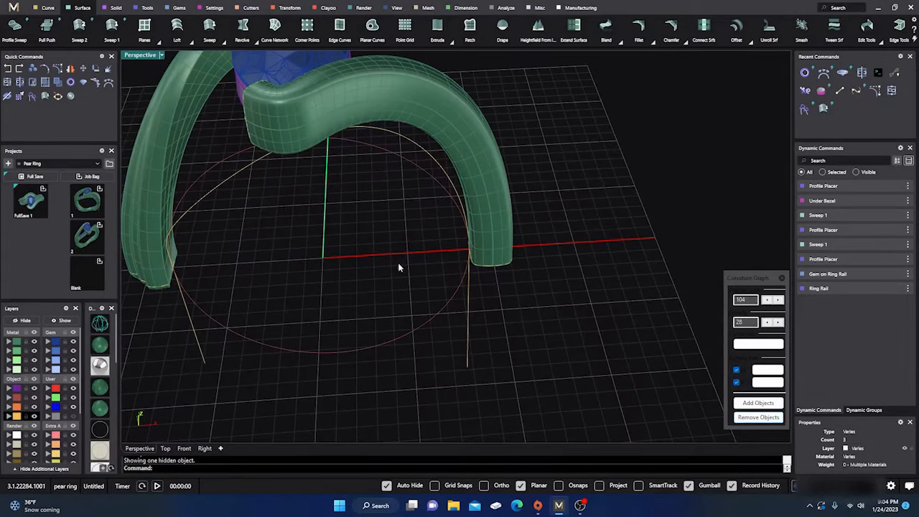
scroll(406, 270, "down", 3)
right_click_drag(410, 273, 378, 245)
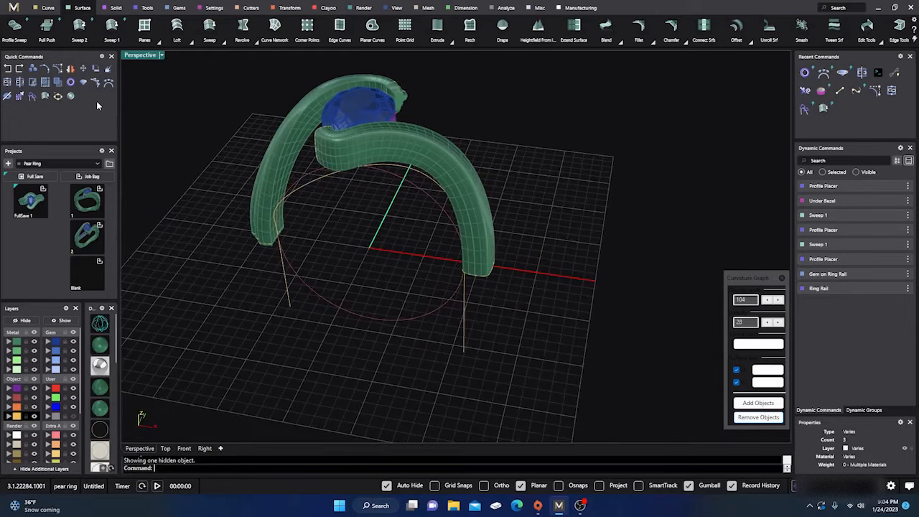
Create a Sweep 1 along the lower inner rail curve through the smaller profiles at both of its ends
left_click(85, 33)
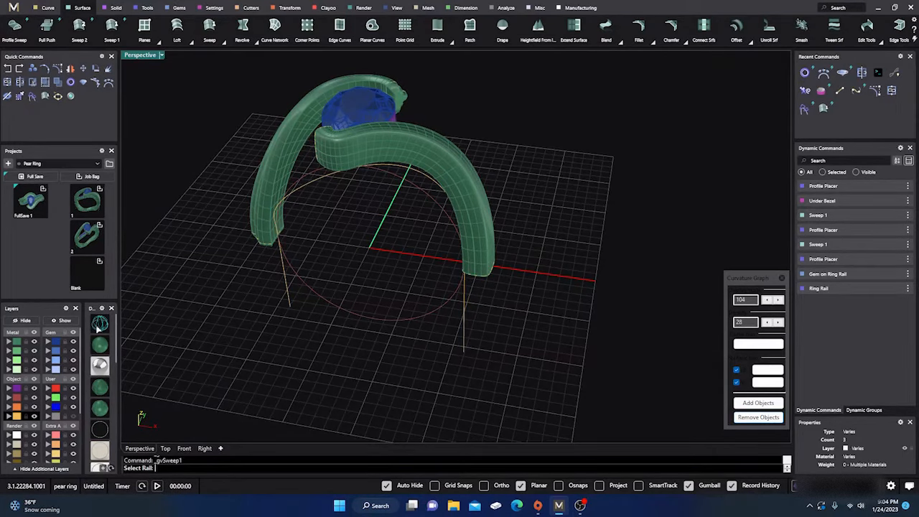
left_click(99, 327)
scroll(323, 192, "up", 2)
left_click(329, 170)
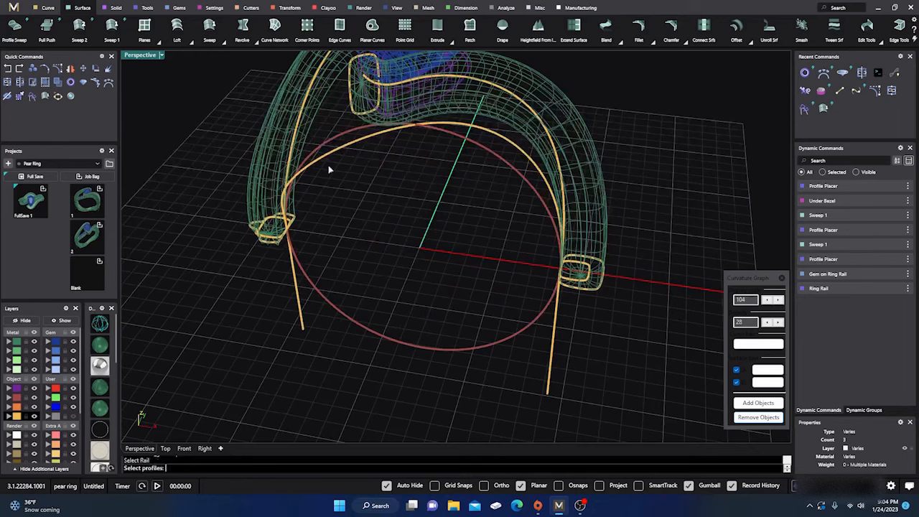
left_click(584, 284)
key("Return")
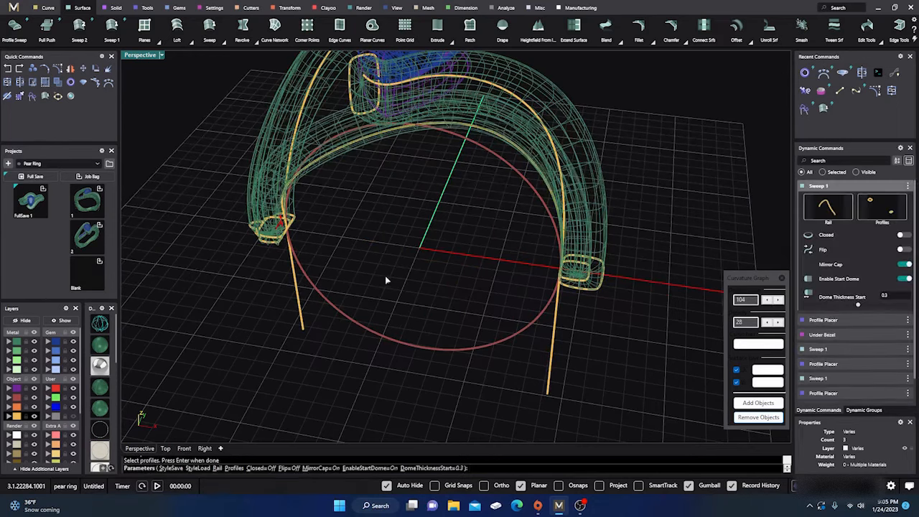
key("Return")
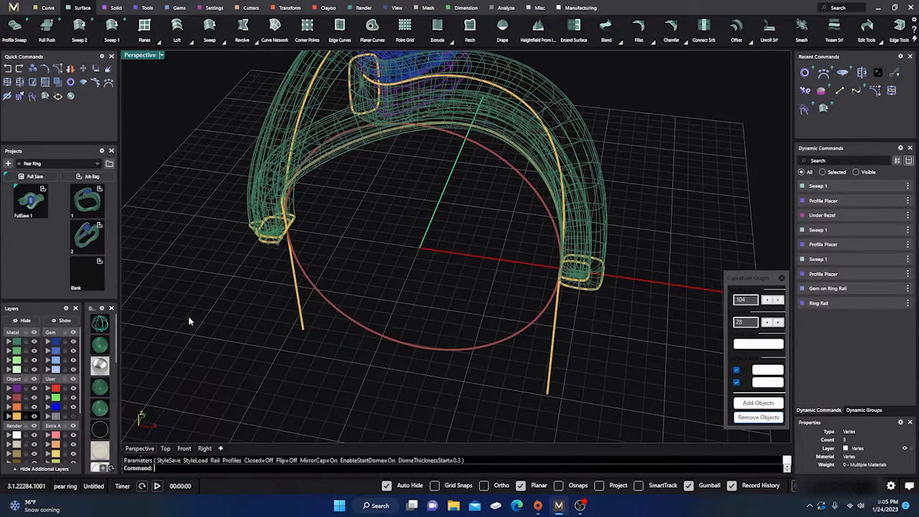
Examine in shaded display how the new lower sweep merges into the shank at its end
left_click(100, 344)
mouse_move(172, 365)
right_mouse_down()
mouse_move(424, 306)
mouse_move(441, 375)
mouse_move(467, 304)
mouse_move(526, 278)
right_mouse_up()
scroll(339, 341, "up", 10)
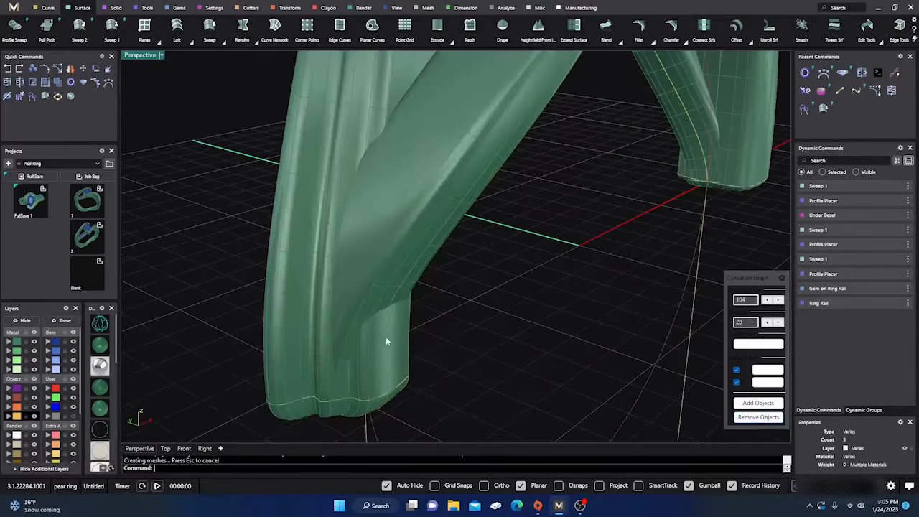
scroll(386, 336, "down", 10)
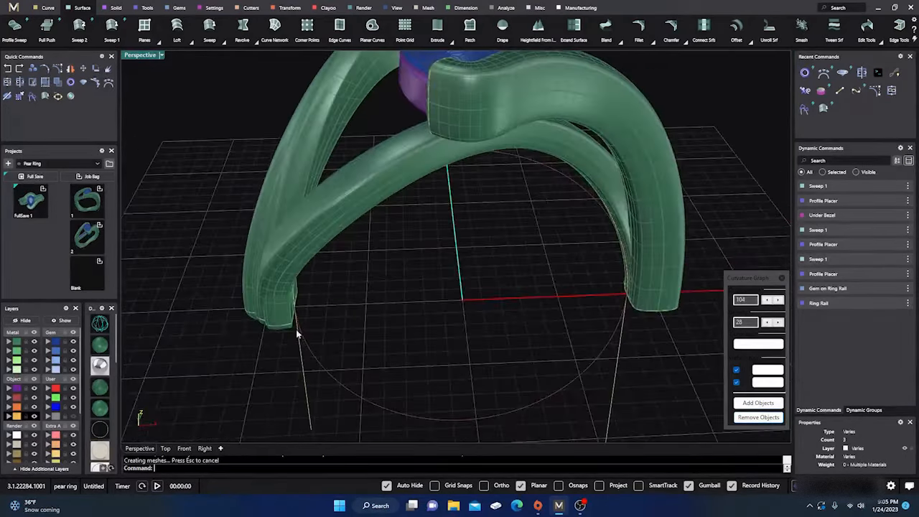
scroll(282, 275, "up", 8)
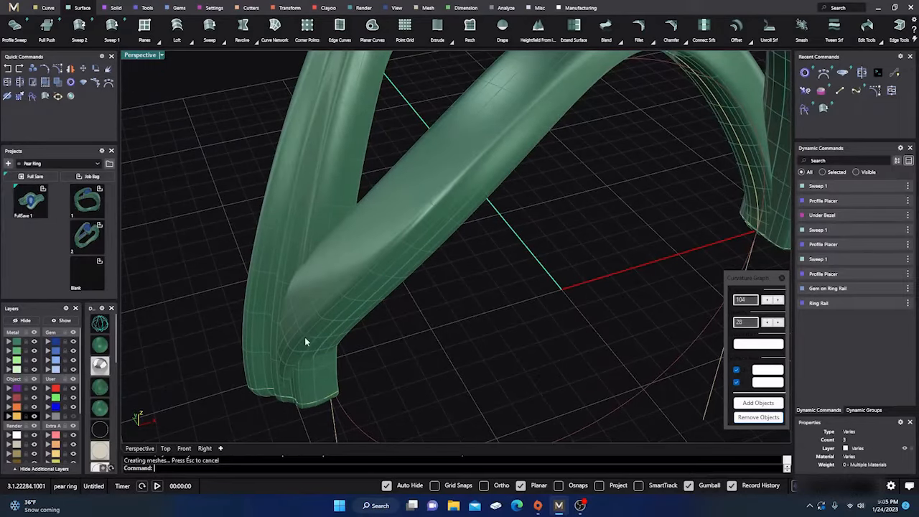
Edit the smaller profile at the lower sweep's merging end and reduce its profile height to 1.3 mm
left_click(305, 336)
key("Escape")
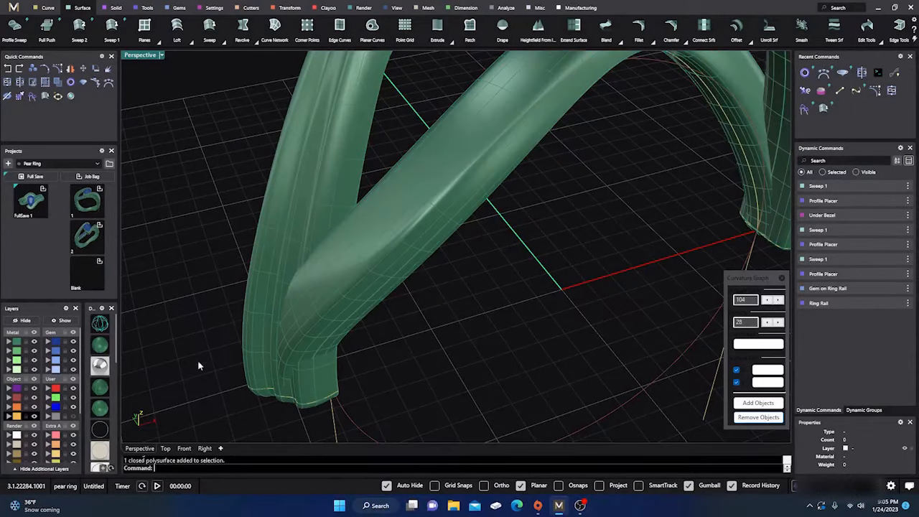
left_click(101, 328)
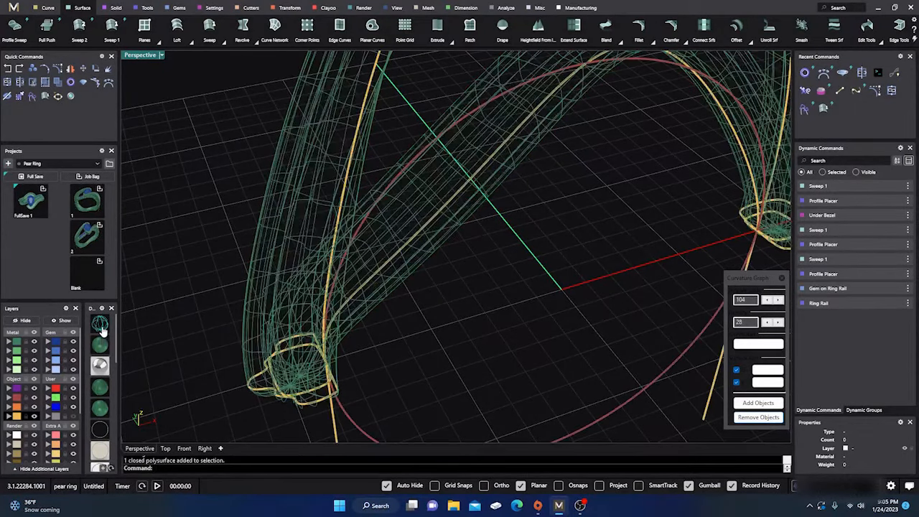
left_click(273, 382)
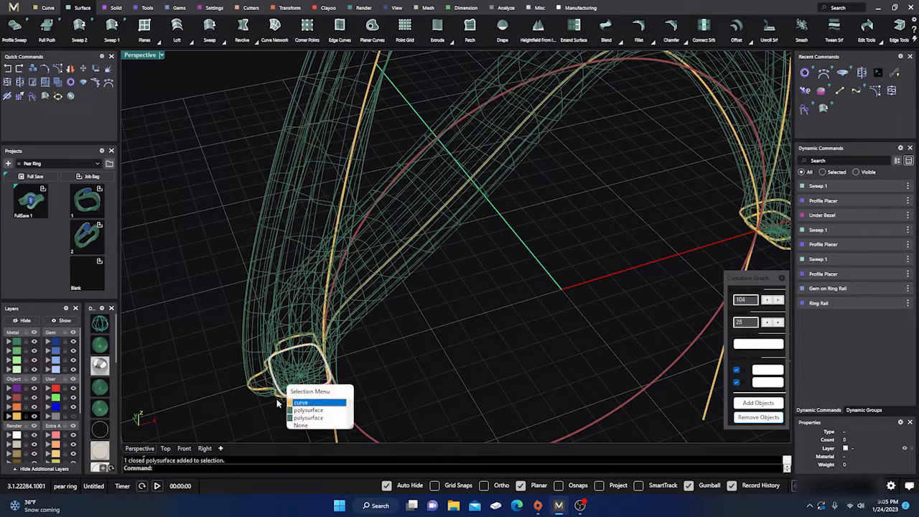
left_click(300, 402)
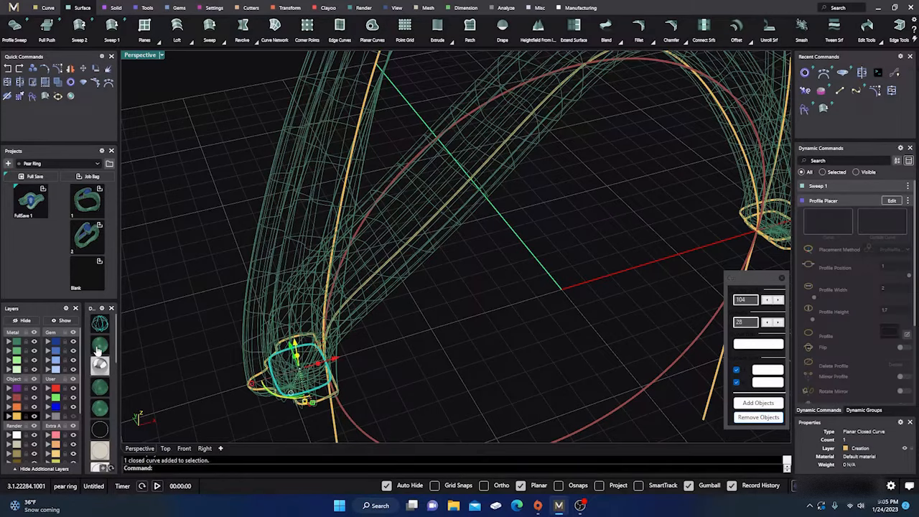
left_click(99, 345)
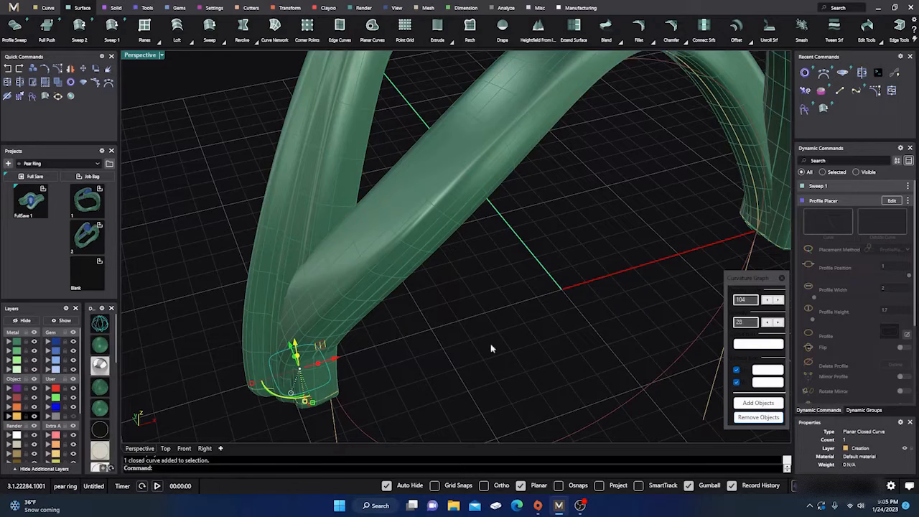
left_click(891, 200)
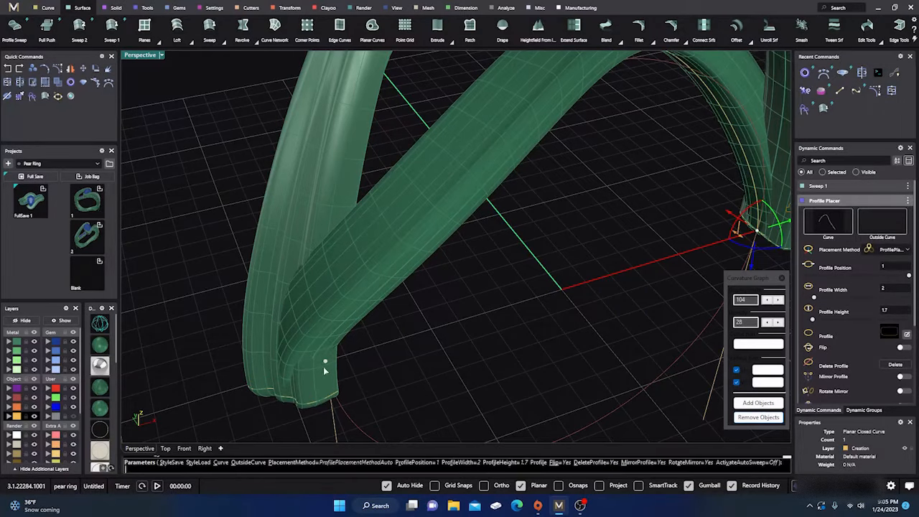
left_click(325, 365)
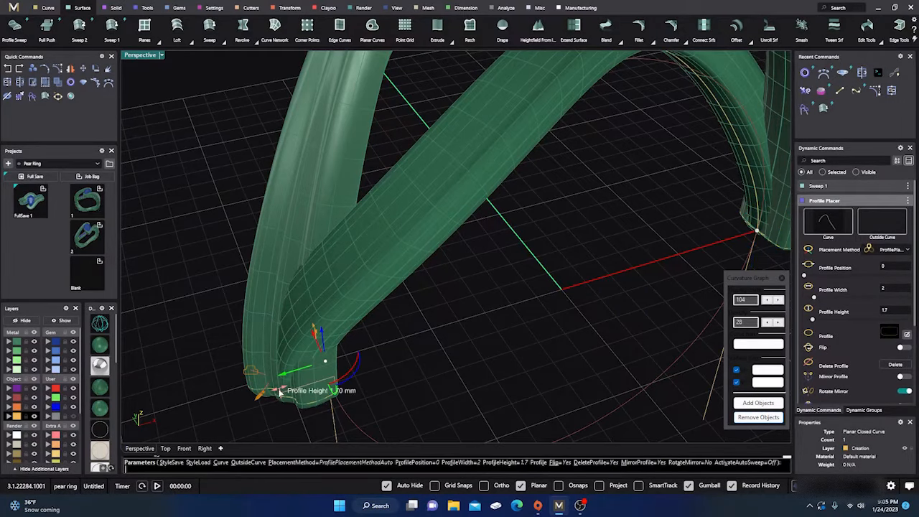
left_click_drag(282, 391, 294, 389)
scroll(265, 369, "down", 5)
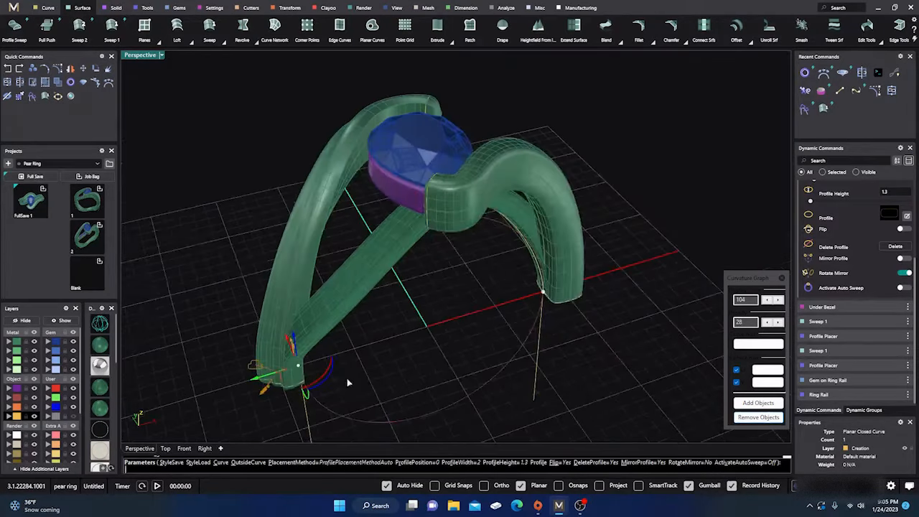
Select the profile handle at the opposite end of the lower rail and finish the profile edit
right_click_drag(347, 383, 322, 341)
right_click_drag(517, 354, 326, 336)
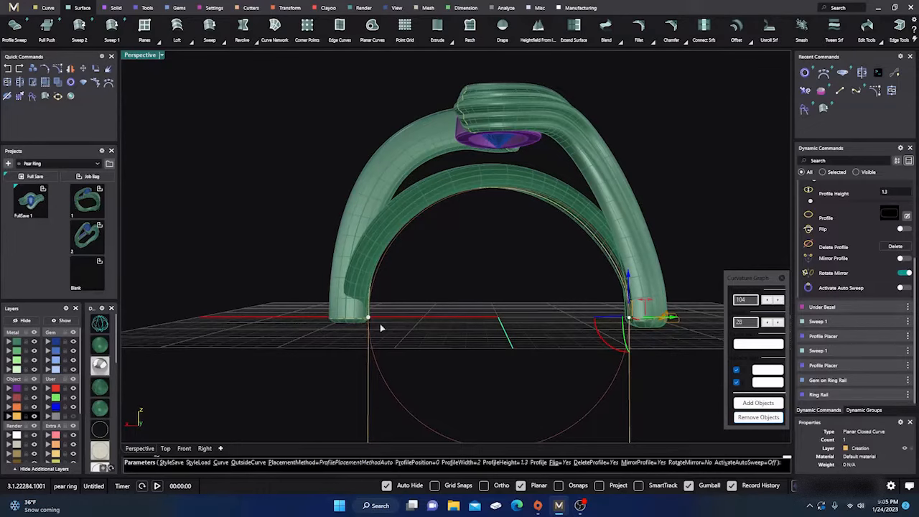
scroll(369, 322, "up", 5)
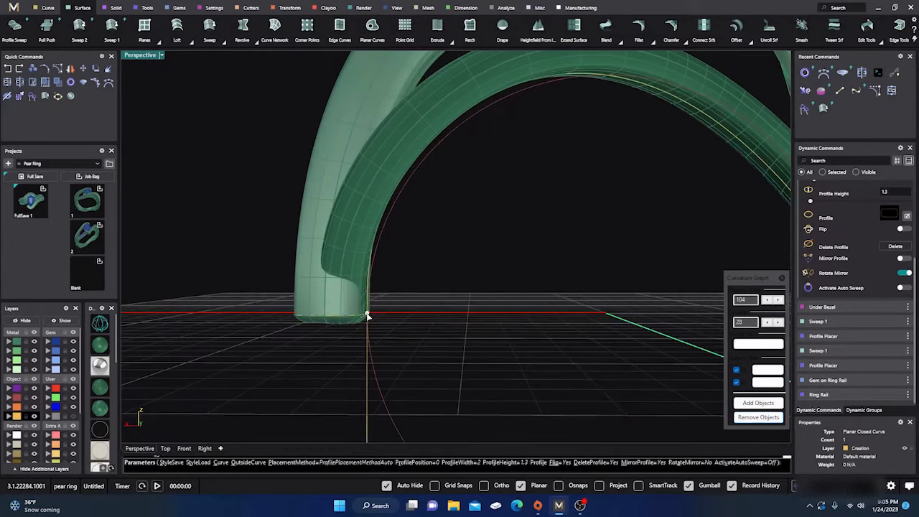
left_click(367, 314)
scroll(288, 327, "down", 6)
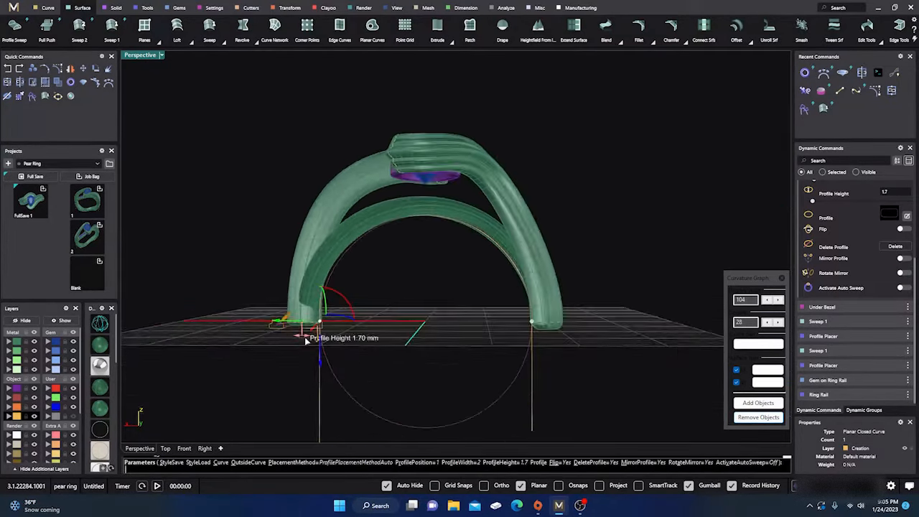
right_click_drag(308, 337, 432, 397)
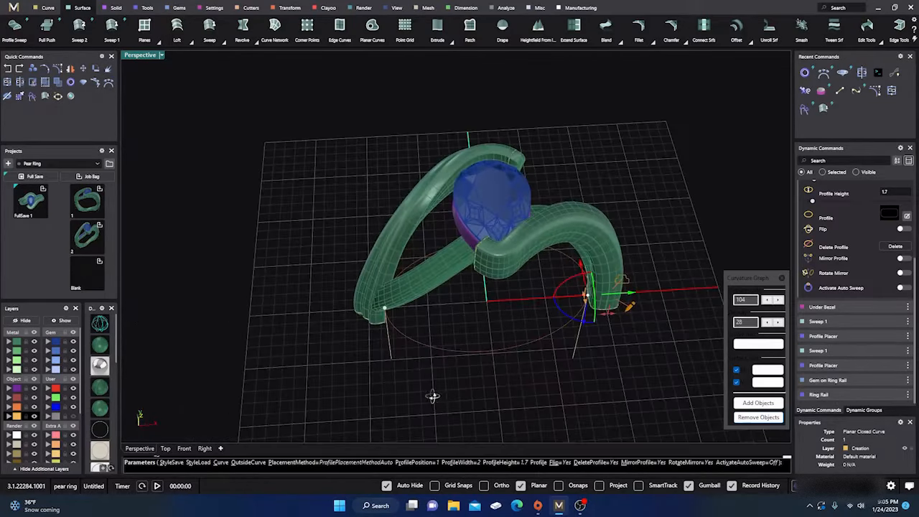
right_click(387, 369)
right_click_drag(374, 365, 420, 371)
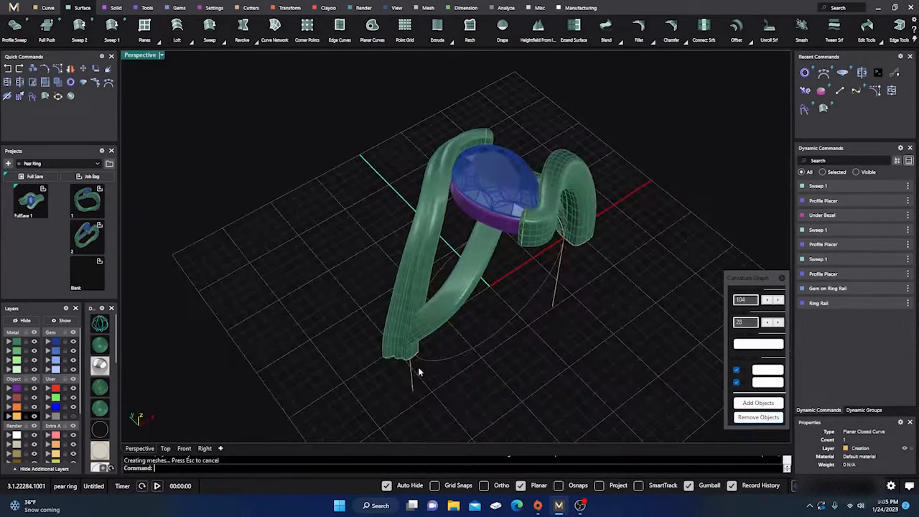
Pick each of the three shank sweeps in turn to check them, and view the ring from several angles
left_click(399, 286)
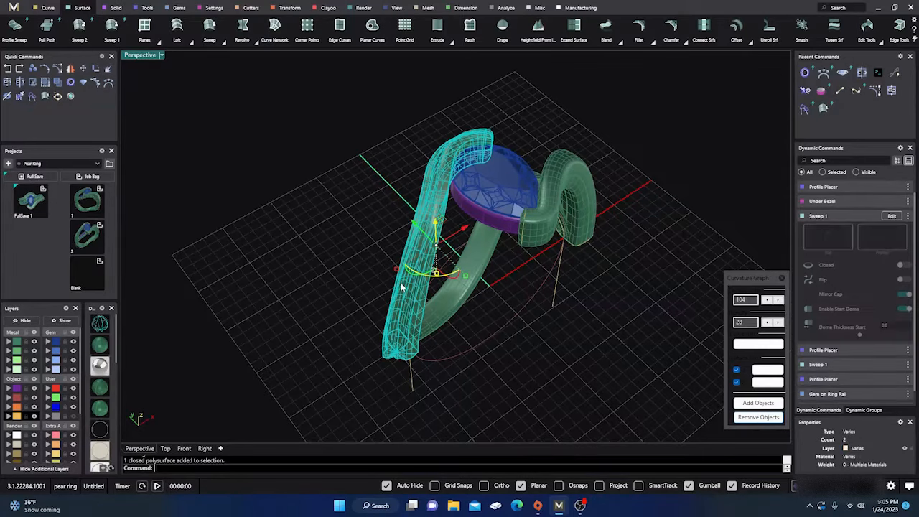
left_click(365, 259)
left_click(417, 295)
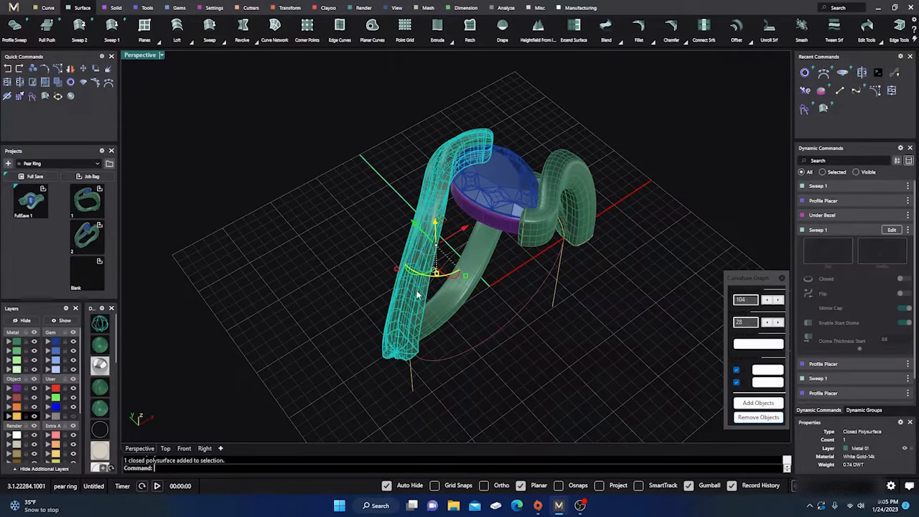
left_click(433, 307)
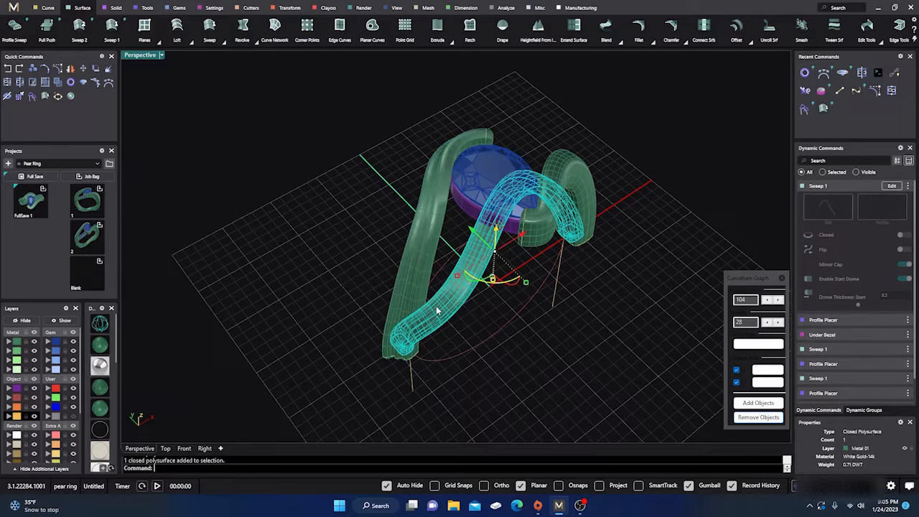
left_click(311, 259)
left_click(573, 201)
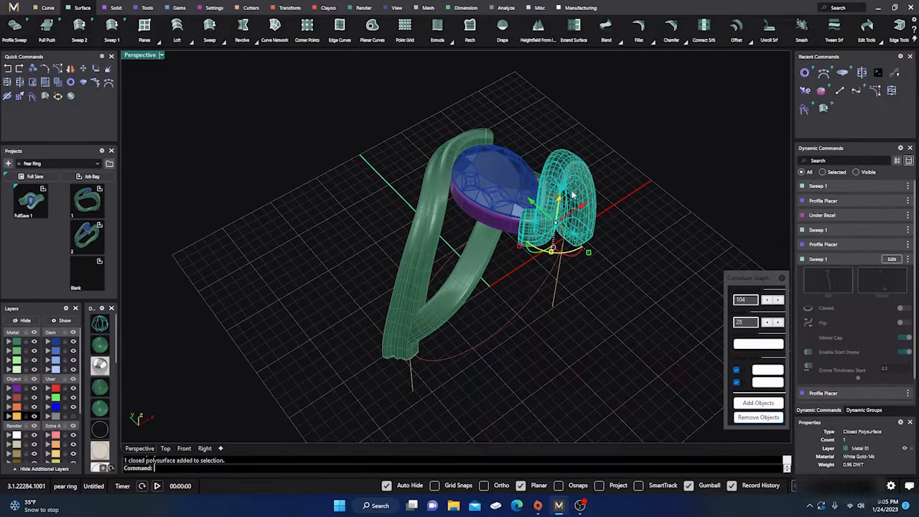
left_click(341, 215)
right_click_drag(387, 286, 246, 230)
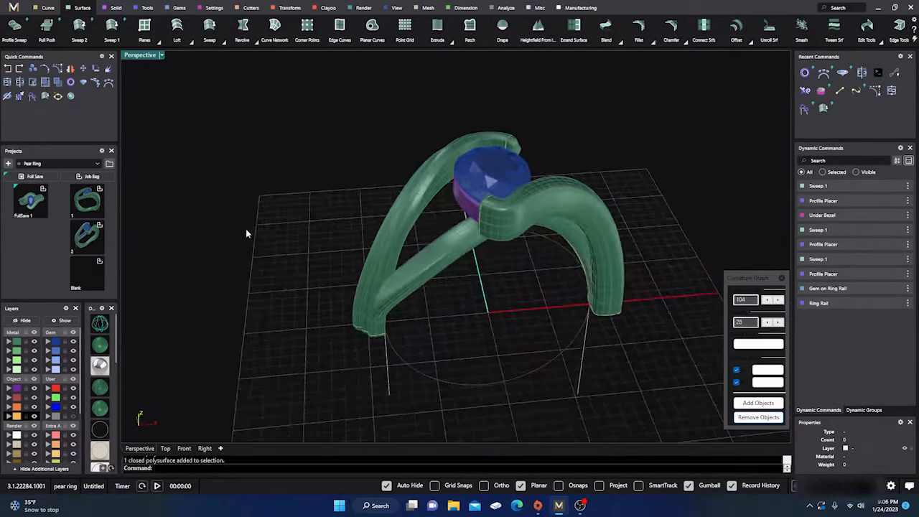
scroll(246, 229, "down", 6)
scroll(298, 272, "up", 5)
right_click_drag(316, 269, 201, 164)
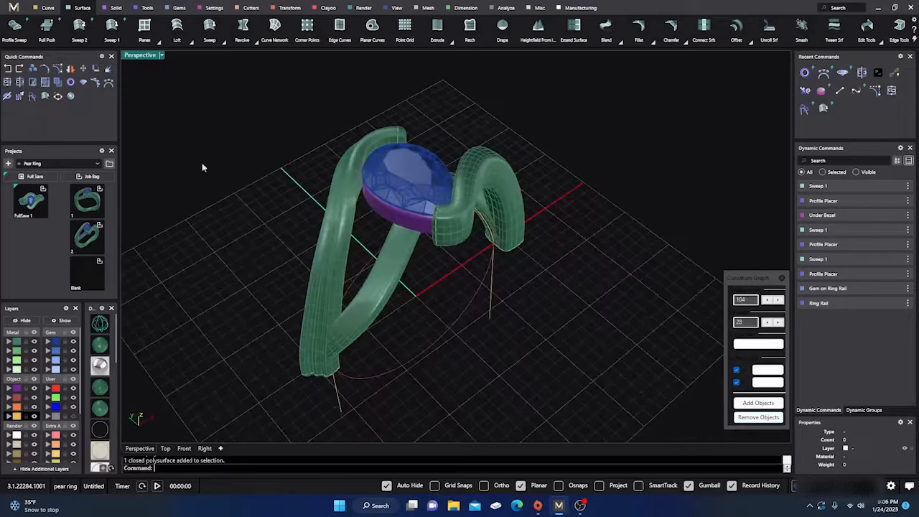
Extract a lengthwise isocurve from the lower sweep's outer surface at u 0.28, v 0.5 with a 90 degree angle
left_click(48, 8)
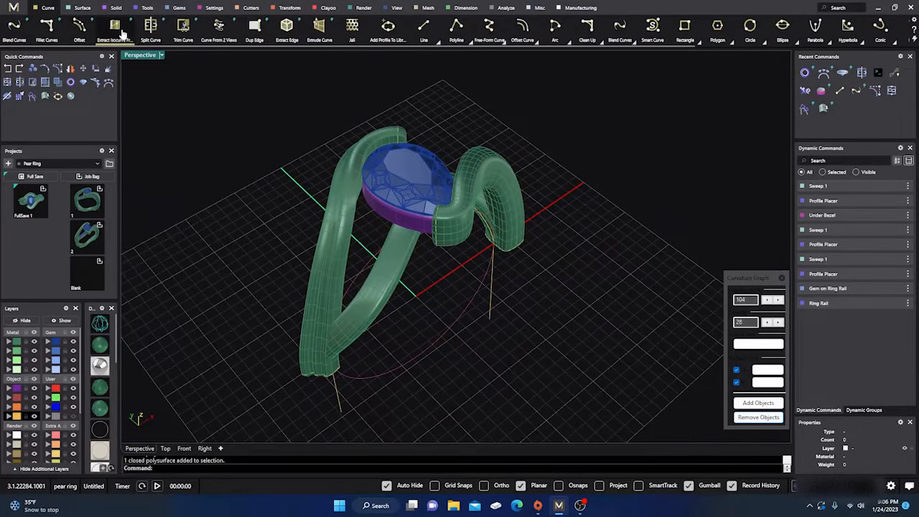
left_click(115, 29)
scroll(385, 319, "up", 8)
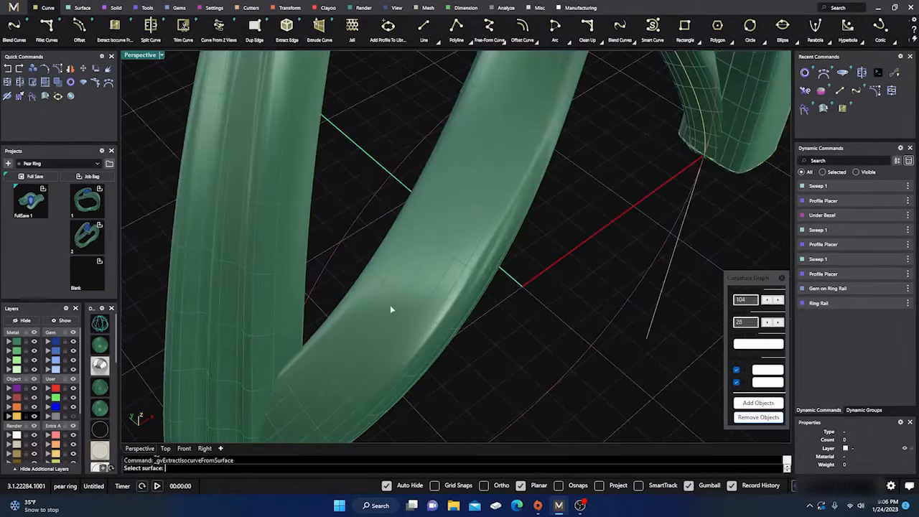
left_click(400, 306)
right_click_drag(399, 302, 448, 288)
scroll(452, 280, "up", 2)
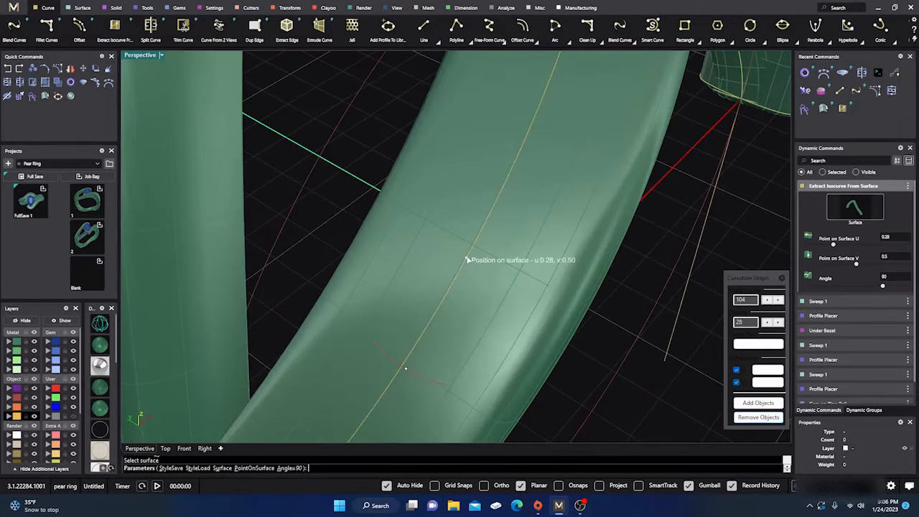
left_click(466, 257)
scroll(377, 231, "down", 6)
right_click(377, 230)
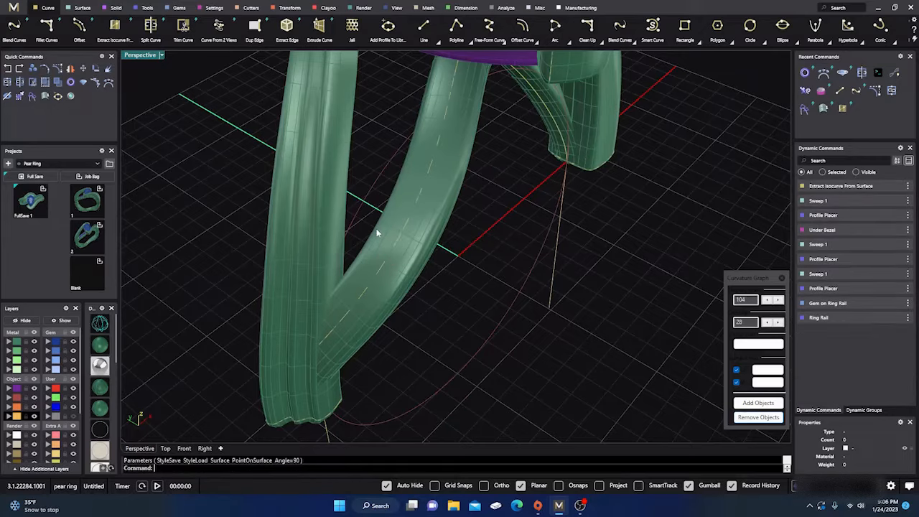
Place a row of gems along the extracted isocurve of the lower sweep with Gem On Curve
scroll(393, 244, "down", 4)
left_click(397, 233)
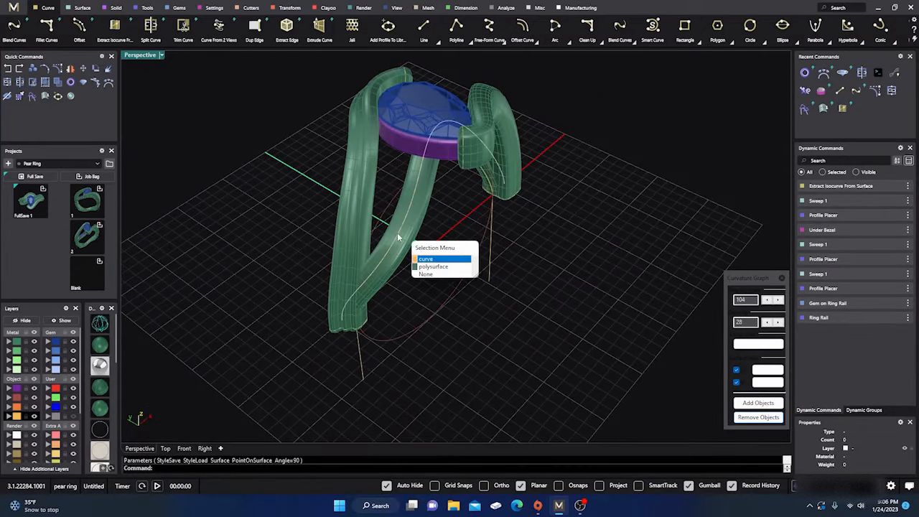
left_click(423, 258)
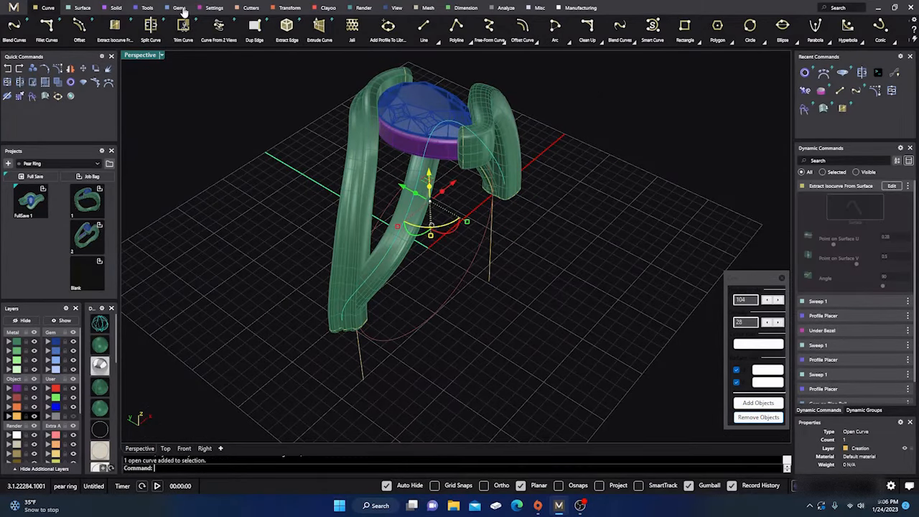
left_click(181, 8)
left_click(287, 41)
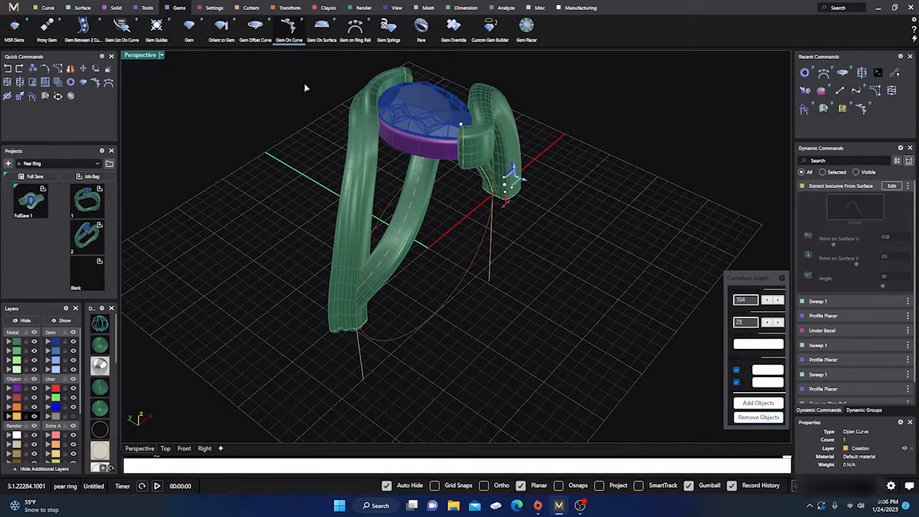
Using the wireframe front view of the four-view layout, set the gem row's start position to about 0.162 and end position to about 0.813
double_click(140, 56)
right_click_drag(300, 331, 281, 352)
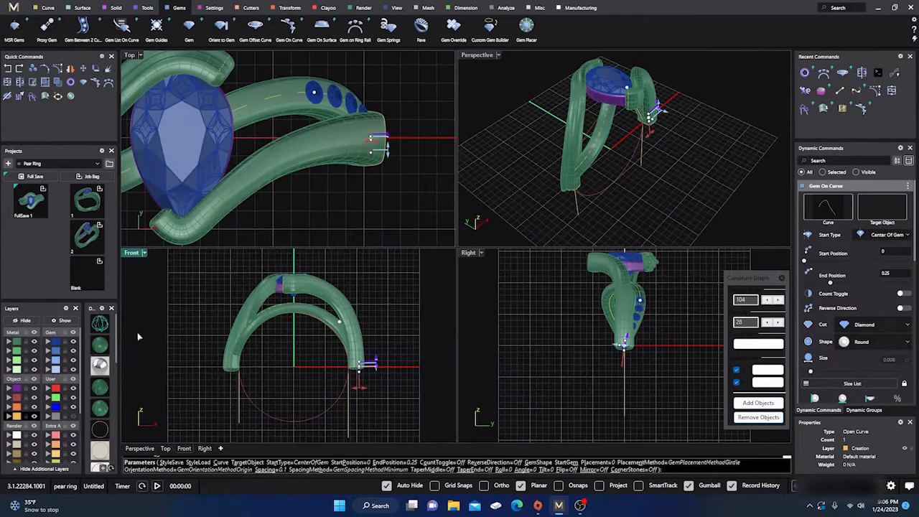
right_click(99, 324)
scroll(298, 351, "up", 3)
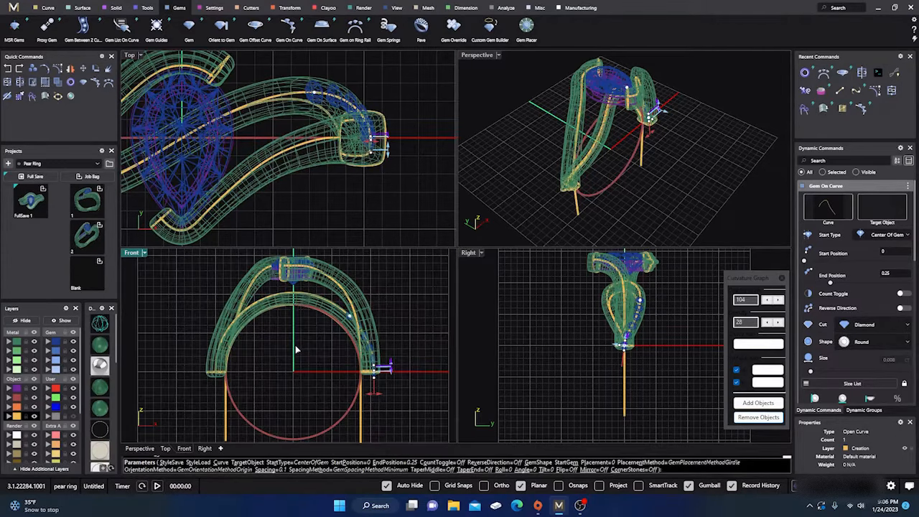
scroll(324, 342, "up", 2)
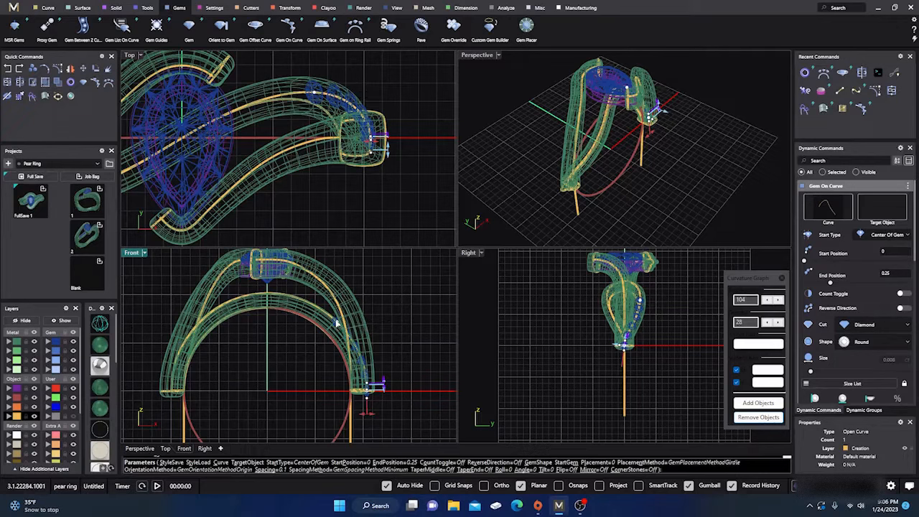
left_click_drag(324, 320, 185, 351)
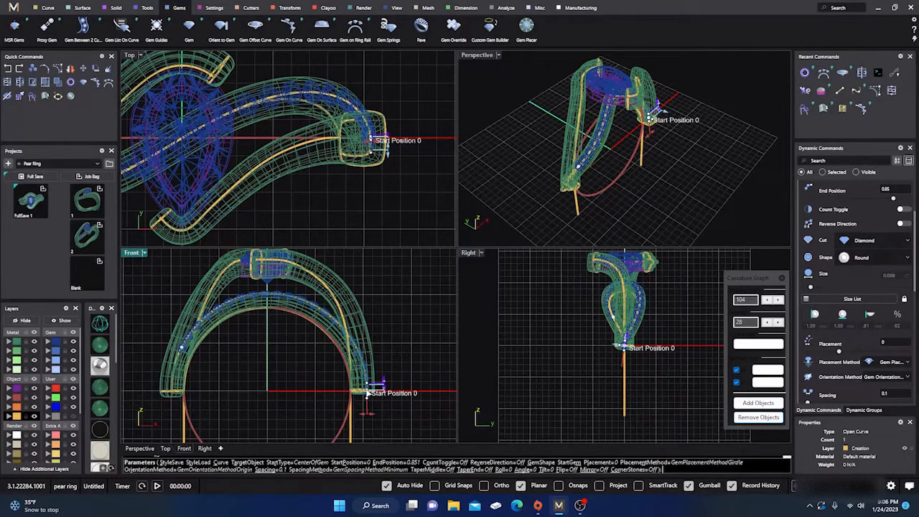
left_click_drag(368, 393, 324, 349)
mouse_move(183, 347)
left_mouse_down()
mouse_move(196, 336)
mouse_move(193, 343)
left_mouse_up()
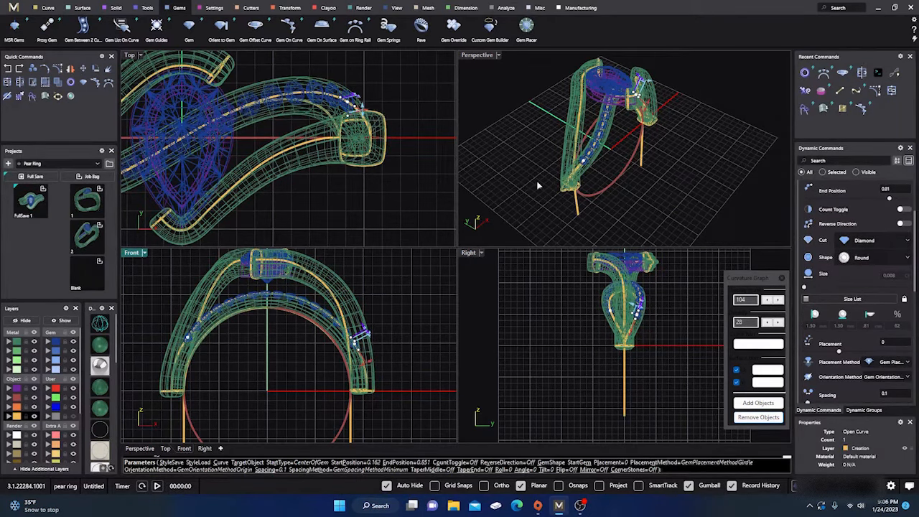
Shade the perspective view and fine-tune the gem row's end position to about 0.799
left_click(518, 139)
left_click(103, 347)
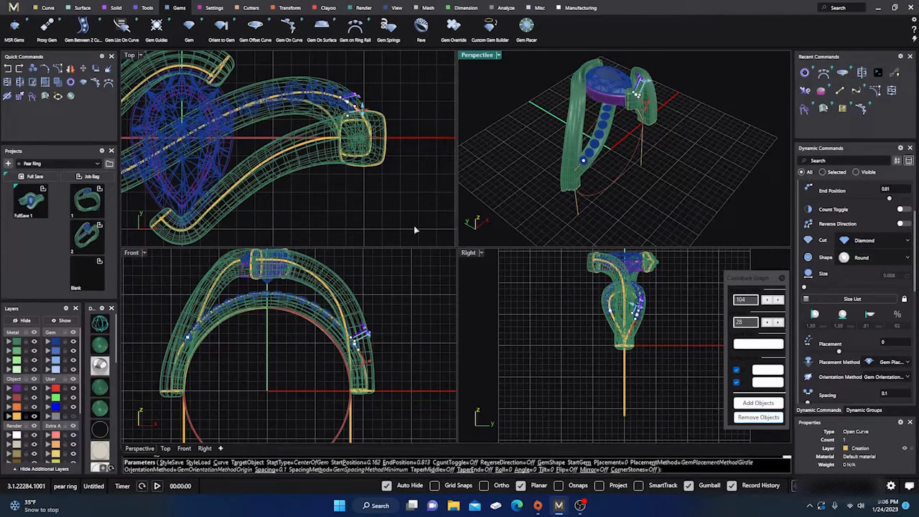
scroll(537, 185, "up", 10)
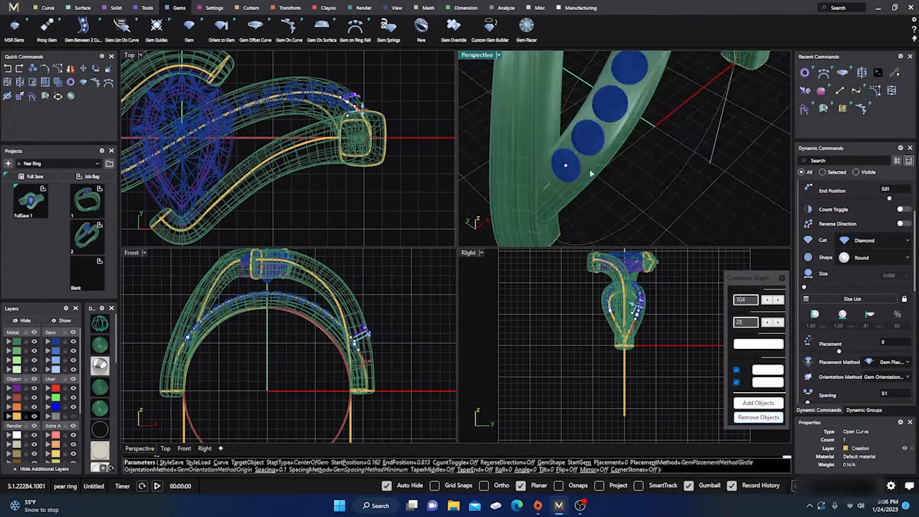
right_click_drag(601, 197, 607, 187)
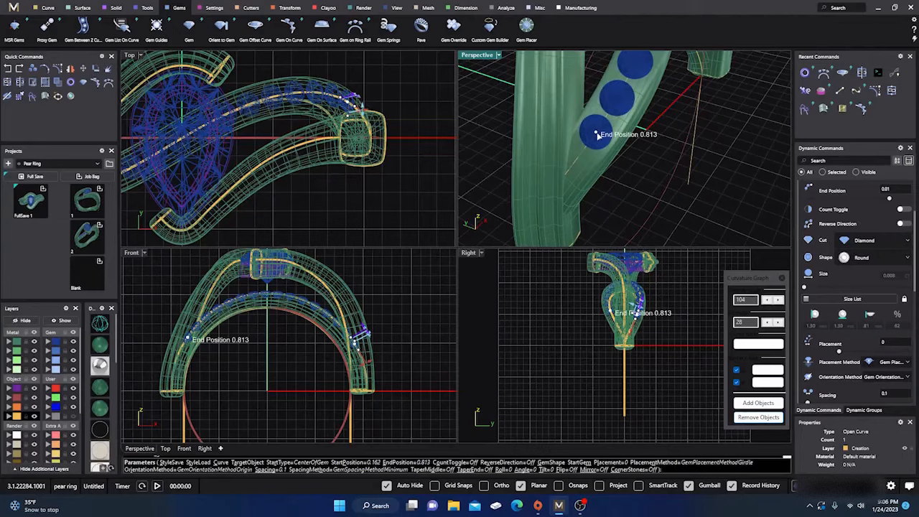
left_click_drag(595, 134, 603, 121)
scroll(541, 149, "down", 6)
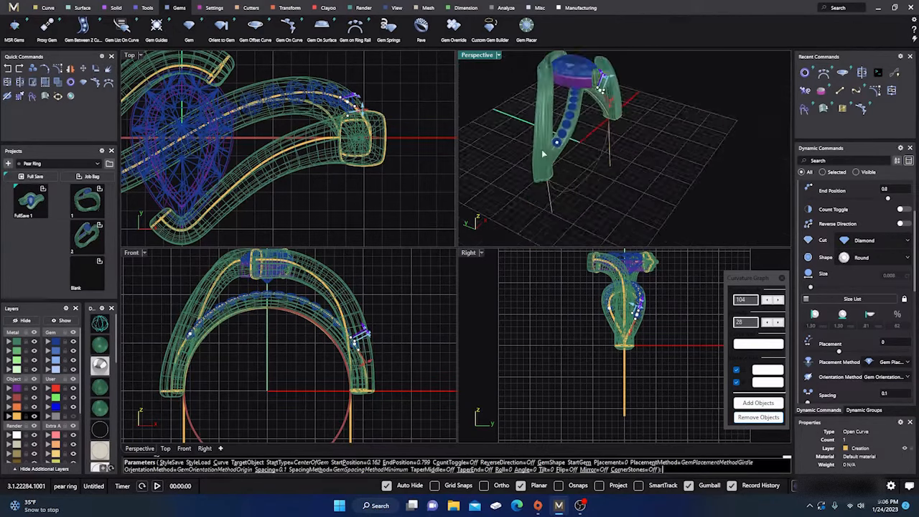
Move the gem row's start position to about 0.186 and reduce the gems to 1 mm in length and width
right_click_drag(662, 160, 694, 180)
scroll(694, 179, "up", 8)
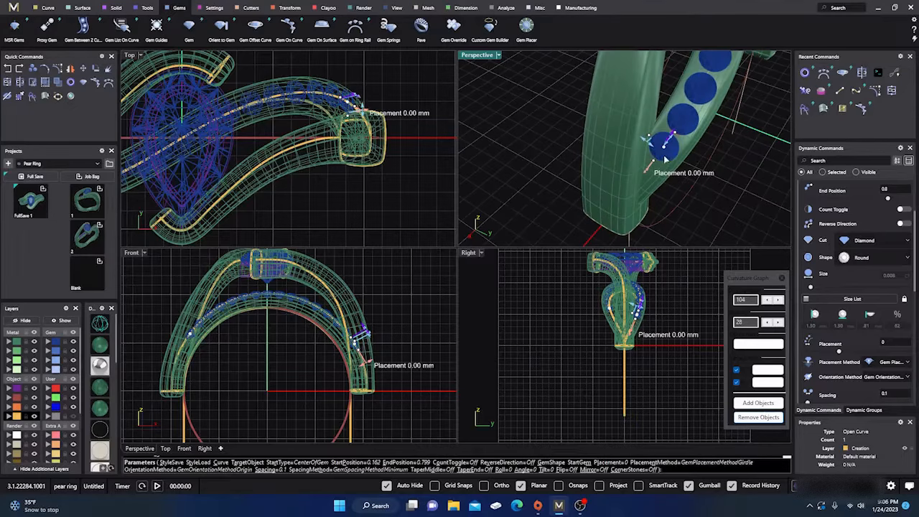
left_click_drag(668, 147, 693, 130)
scroll(662, 126, "up", 5)
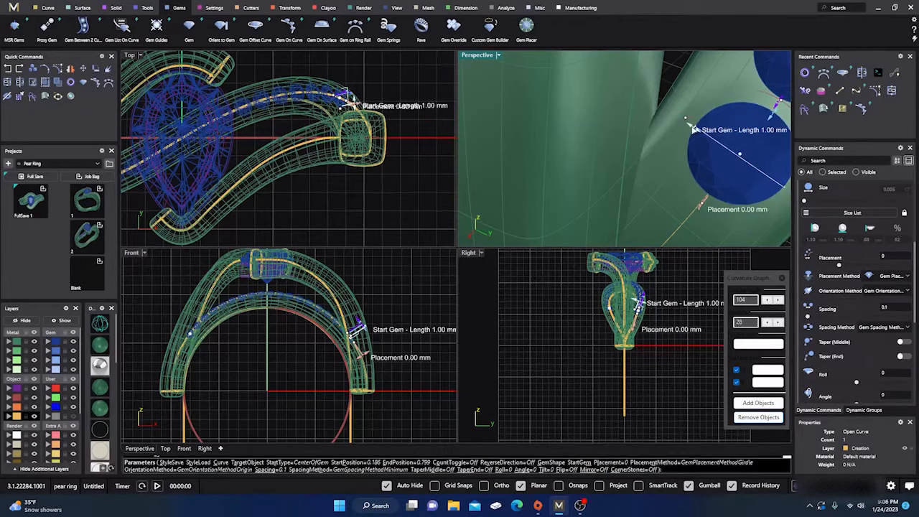
scroll(624, 142, "down", 8)
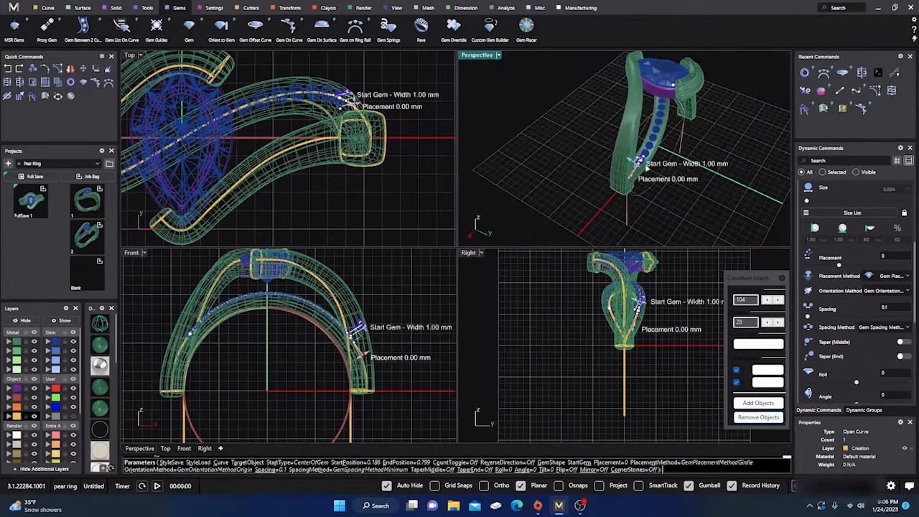
right_click_drag(647, 170, 636, 198)
scroll(637, 198, "up", 5)
scroll(611, 186, "down", 2)
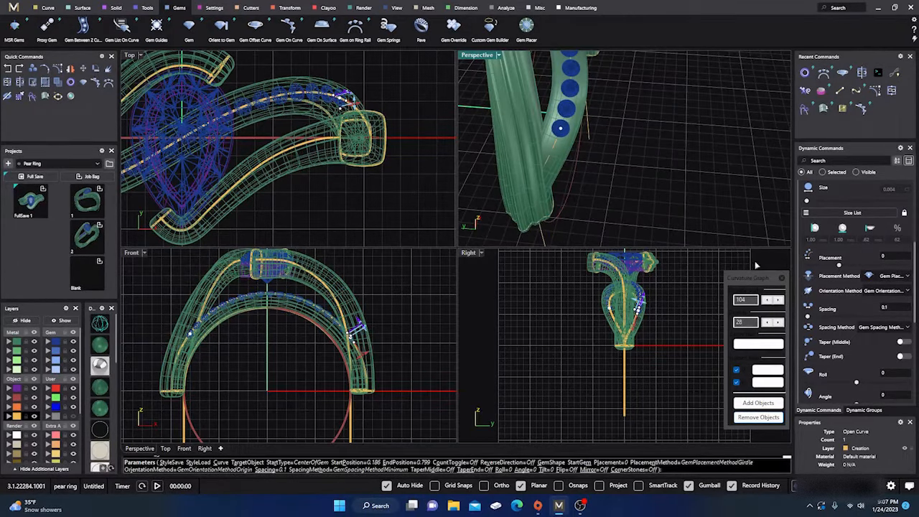
Set the gem row's placement method to Table, adjust its placement offset to about -0.11 mm in the front view, and accept the gems
left_click(896, 278)
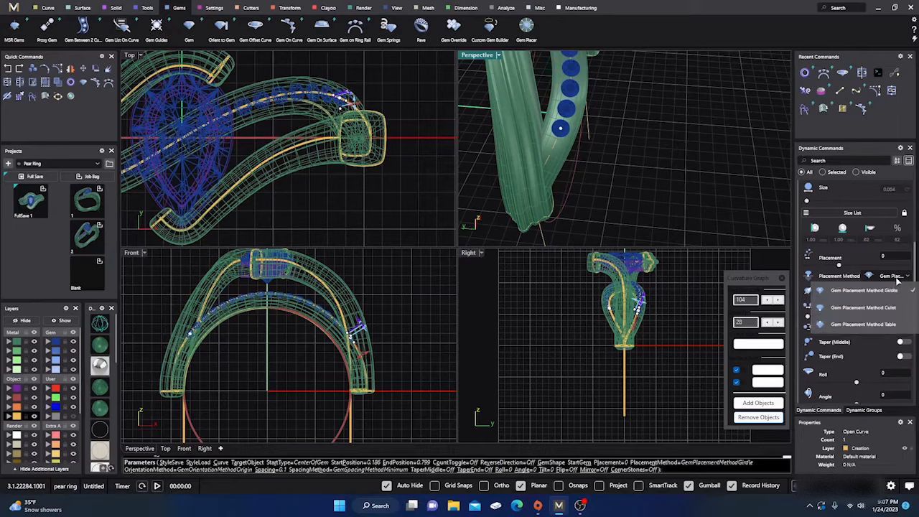
left_click(887, 326)
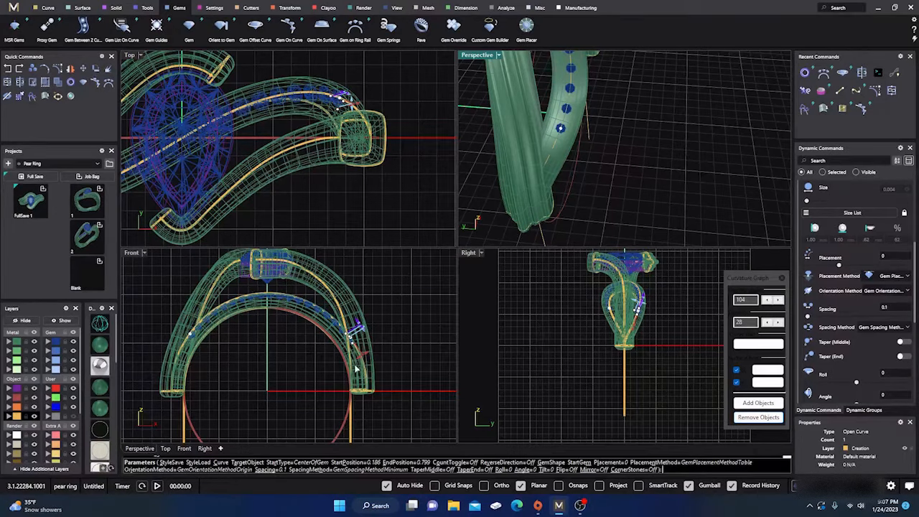
scroll(353, 359, "up", 3)
scroll(369, 352, "up", 3)
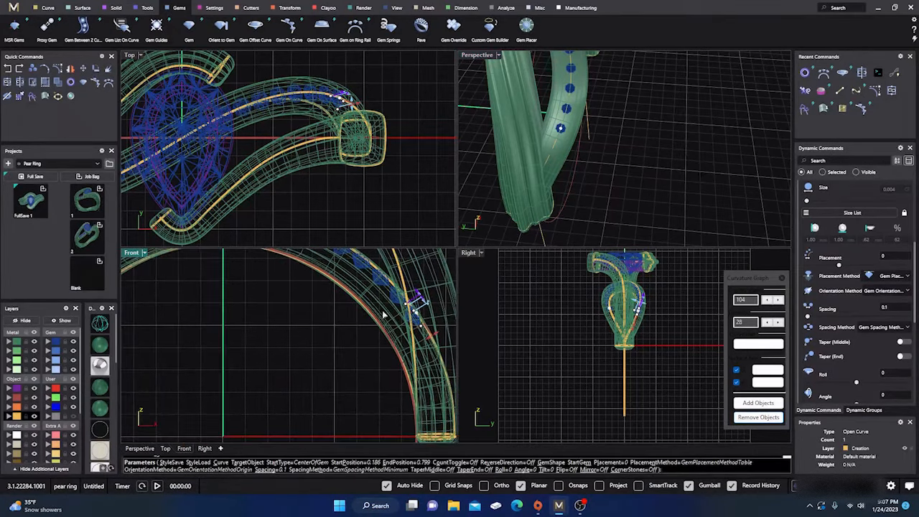
right_click_drag(322, 343, 293, 335)
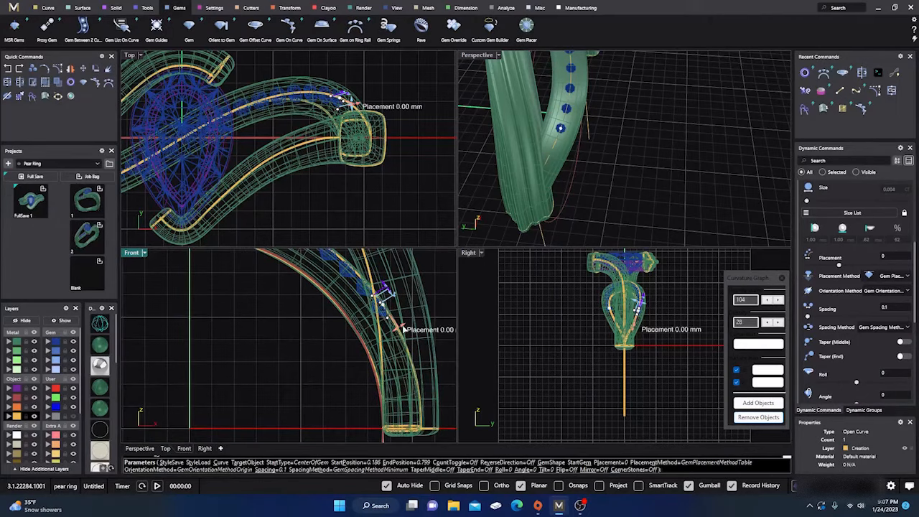
left_click_drag(403, 330, 394, 335)
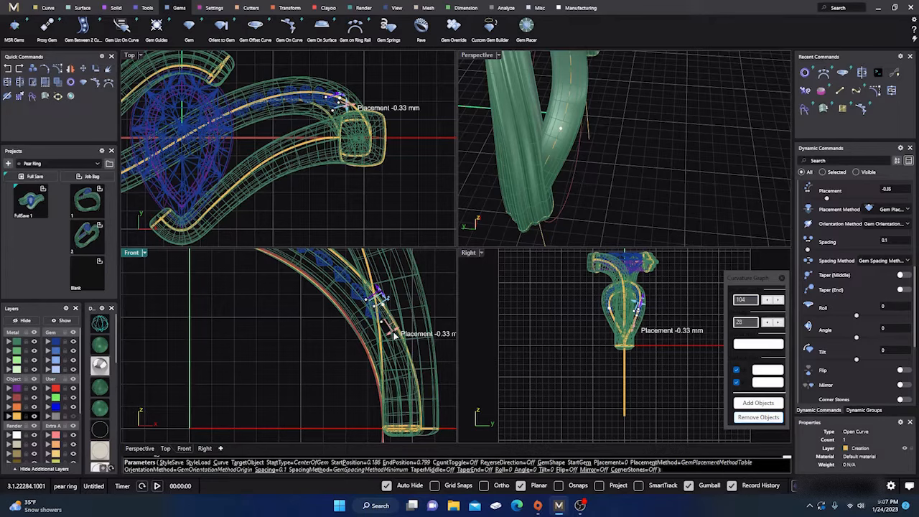
scroll(362, 315, "up", 2)
scroll(395, 304, "up", 1)
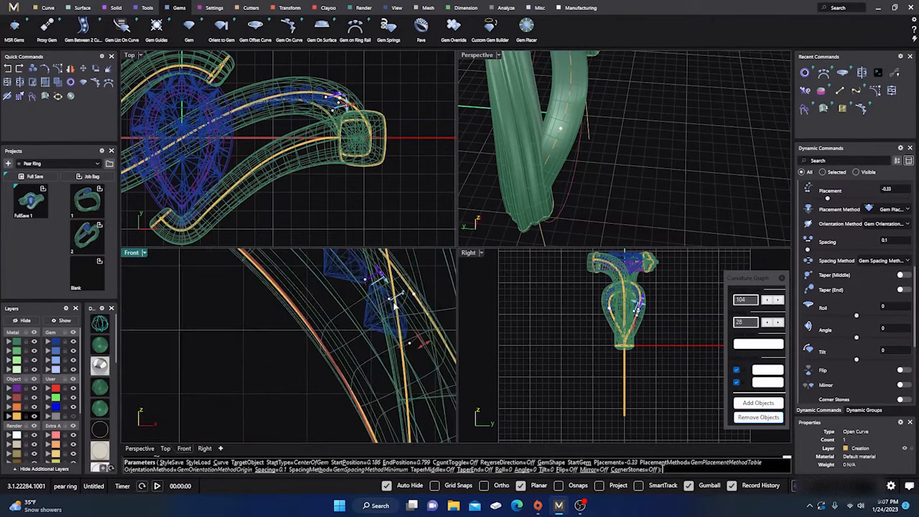
left_click_drag(427, 346, 435, 339)
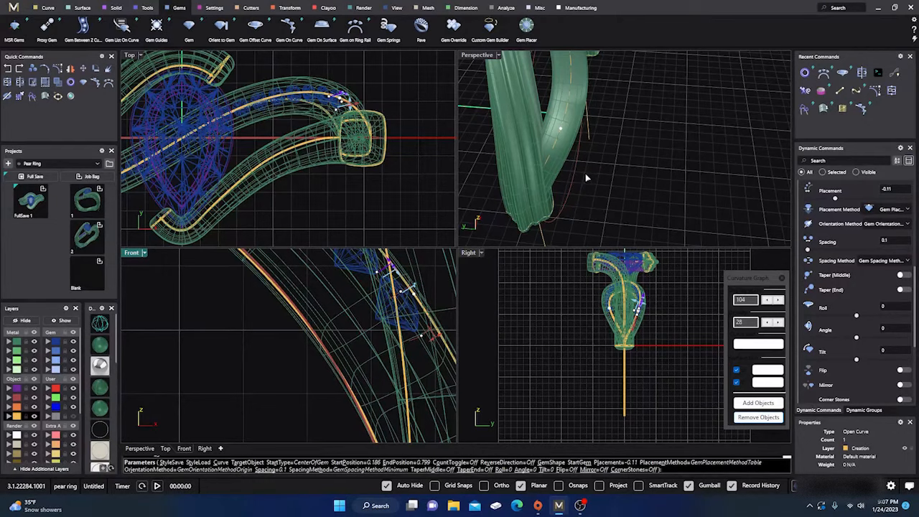
key("Return")
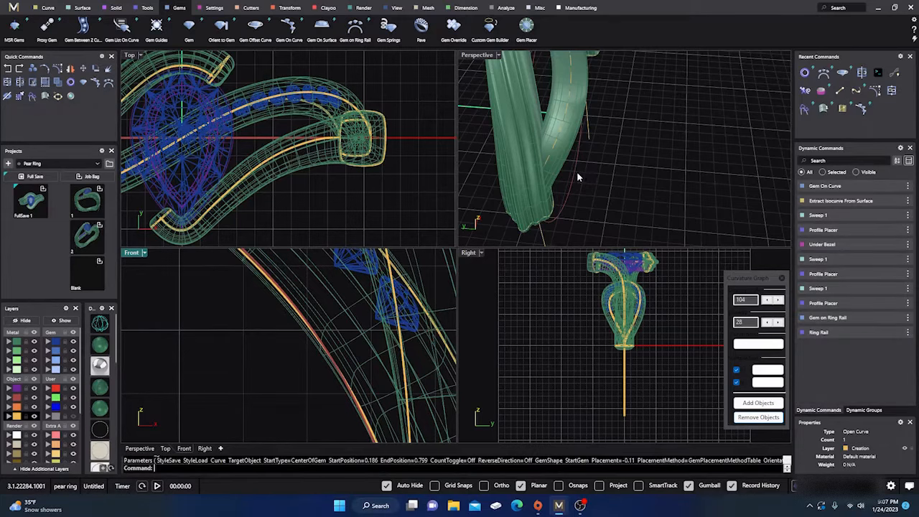
Build a Channel Cutter along the gem row with the flat end type and a start placement of about 0.39
left_click(406, 308)
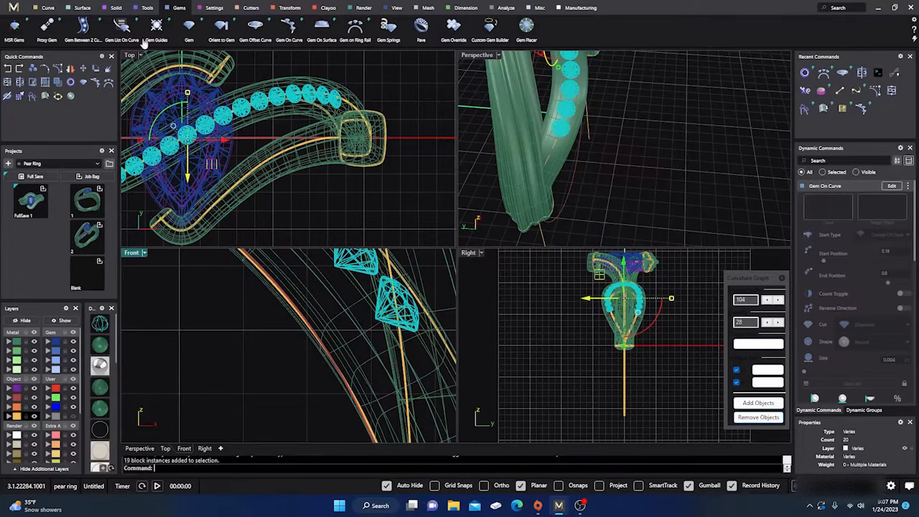
left_click(248, 10)
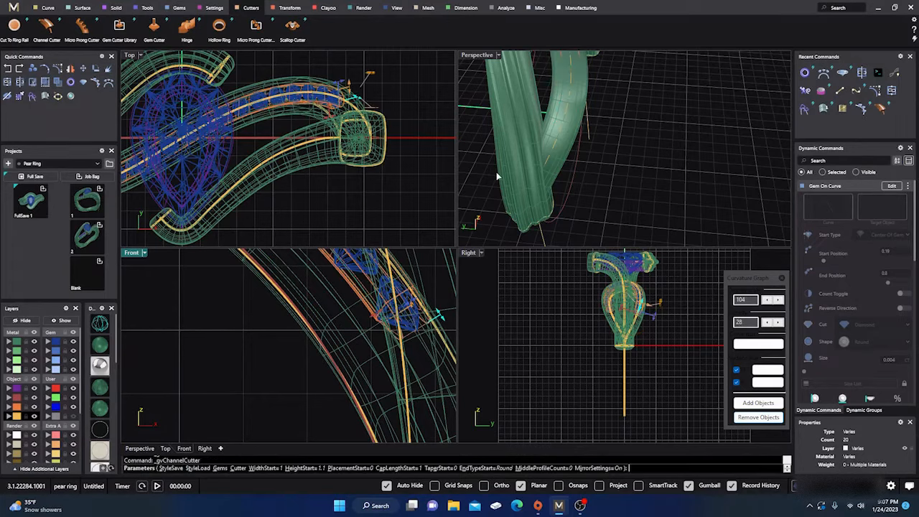
left_click(899, 363)
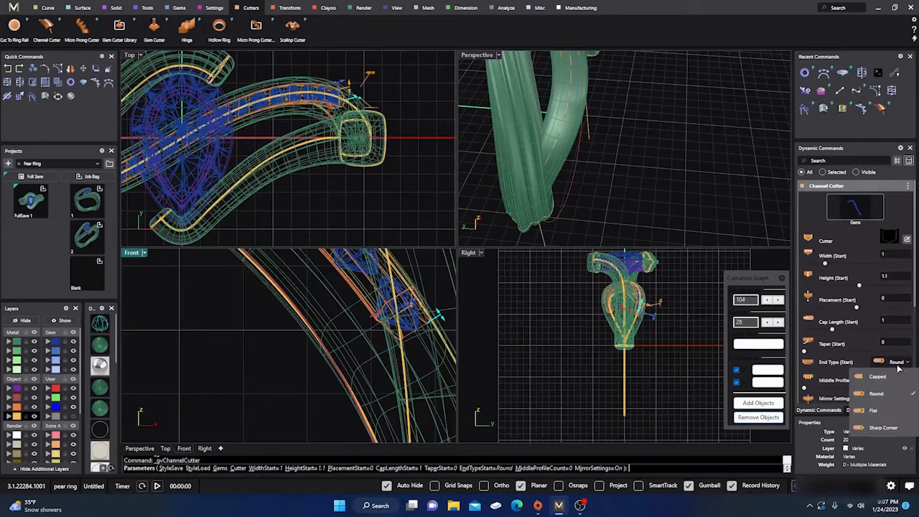
left_click(880, 413)
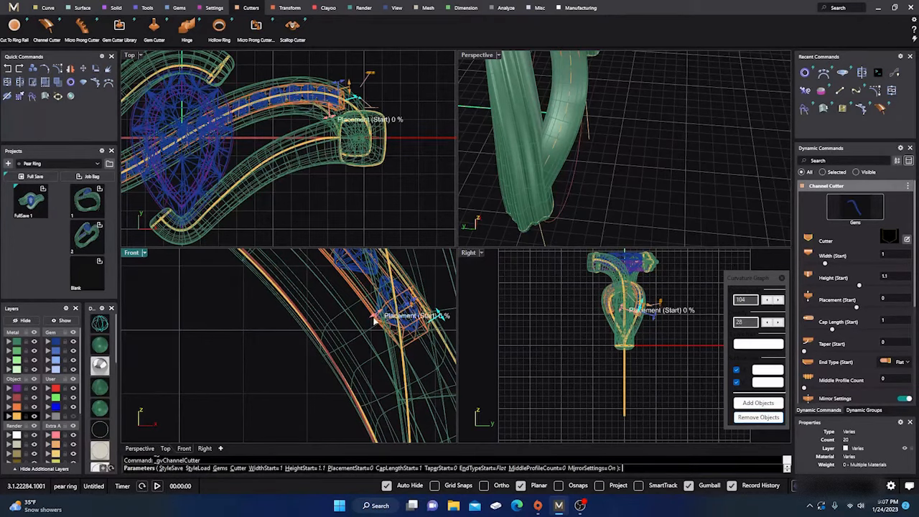
left_click_drag(378, 319, 448, 307)
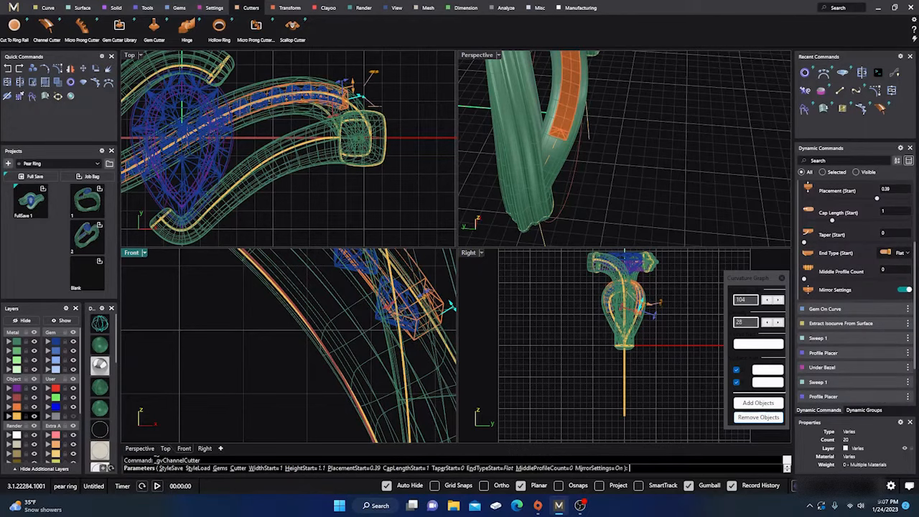
Replace the channel cutter's profile with the library's Angle shape
scroll(873, 229, "up", 1)
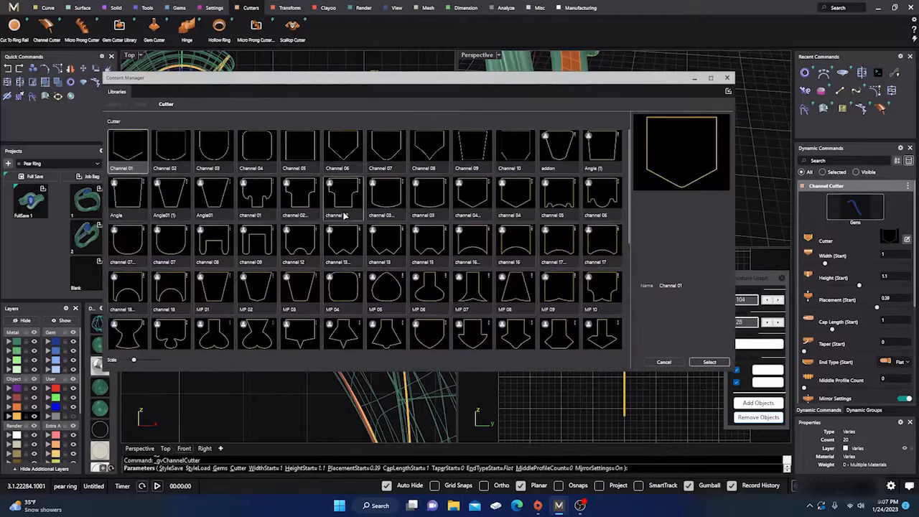
left_click(129, 195)
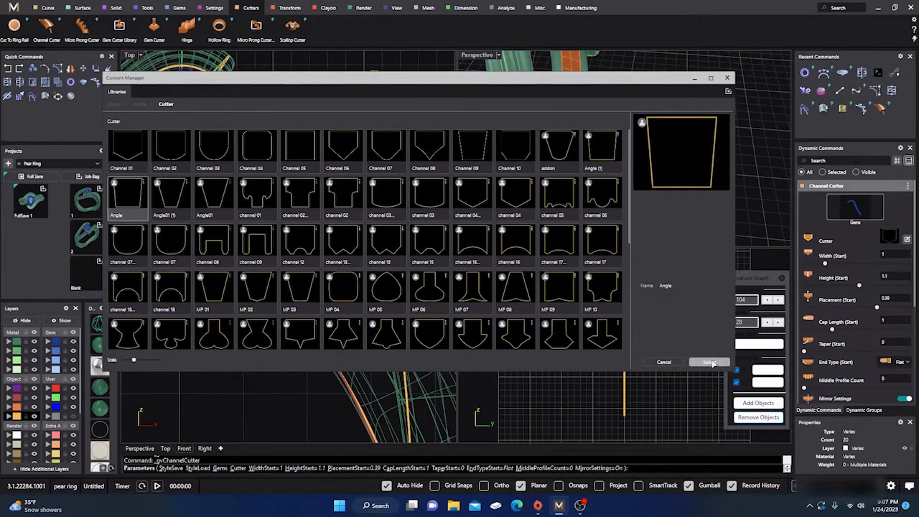
left_click(728, 79)
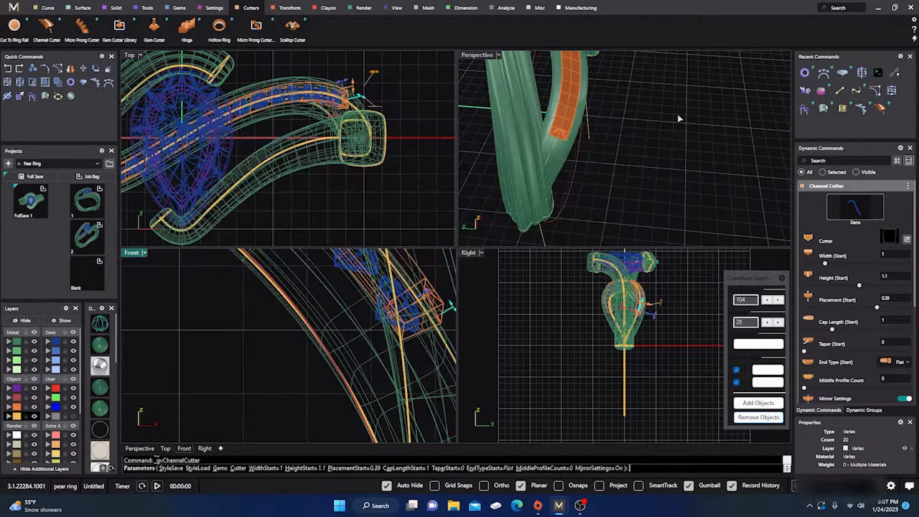
In a maximized wireframe perspective view, raise the channel cutter's start placement to about 0.52
scroll(448, 305, "up", 5)
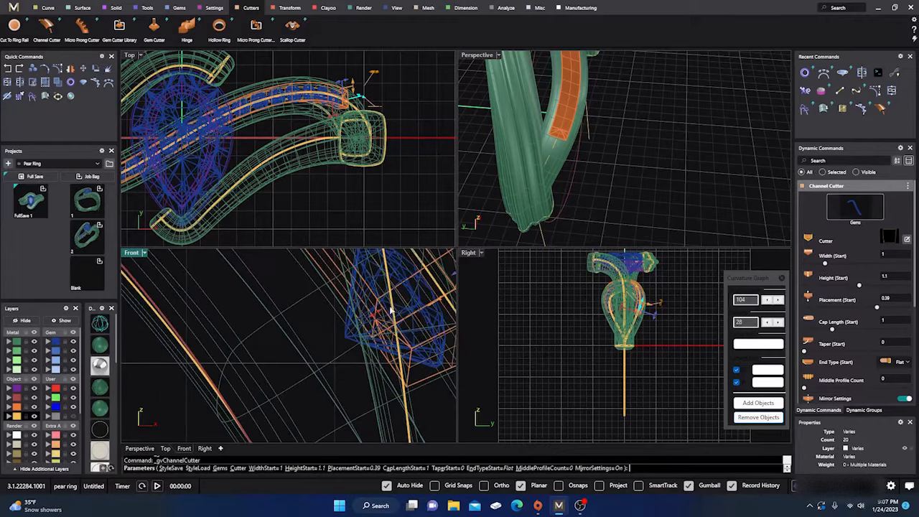
double_click(481, 56)
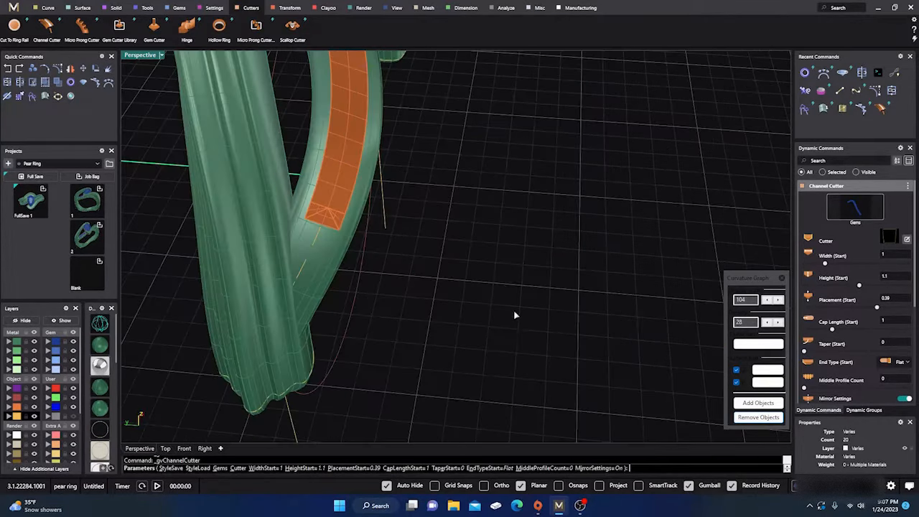
scroll(513, 310, "down", 6)
right_click_drag(518, 339, 418, 293)
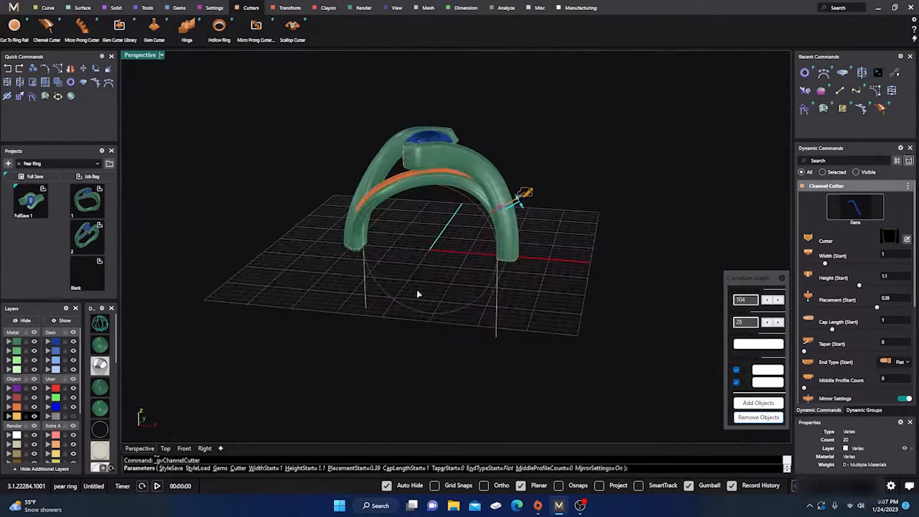
left_click(105, 325)
scroll(479, 227, "up", 8)
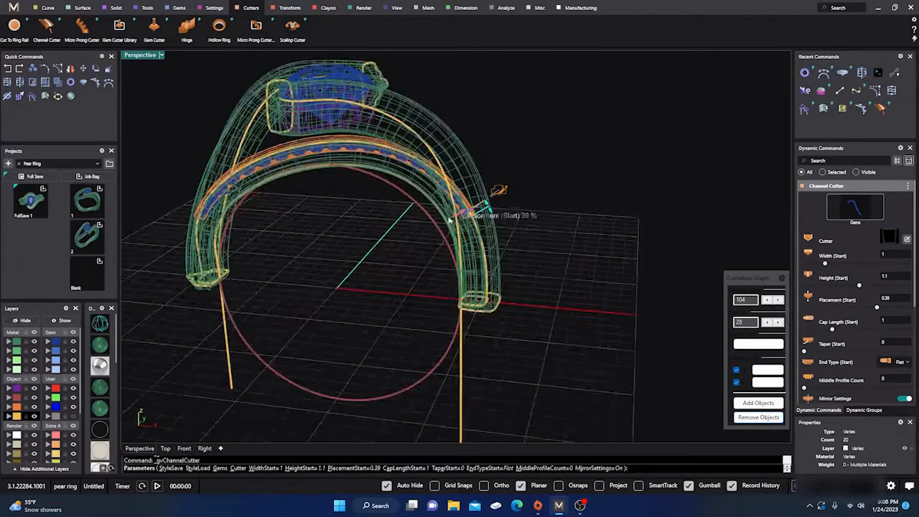
scroll(478, 227, "up", 5)
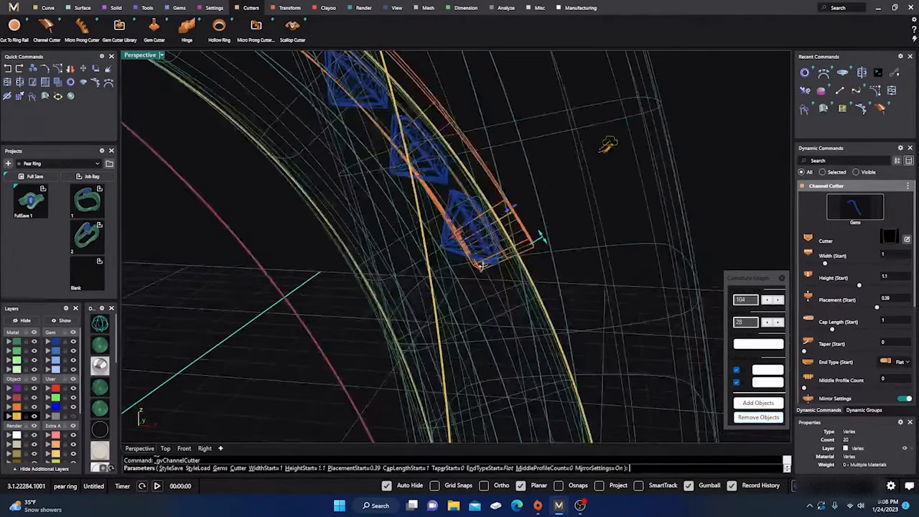
left_click_drag(451, 243, 459, 239)
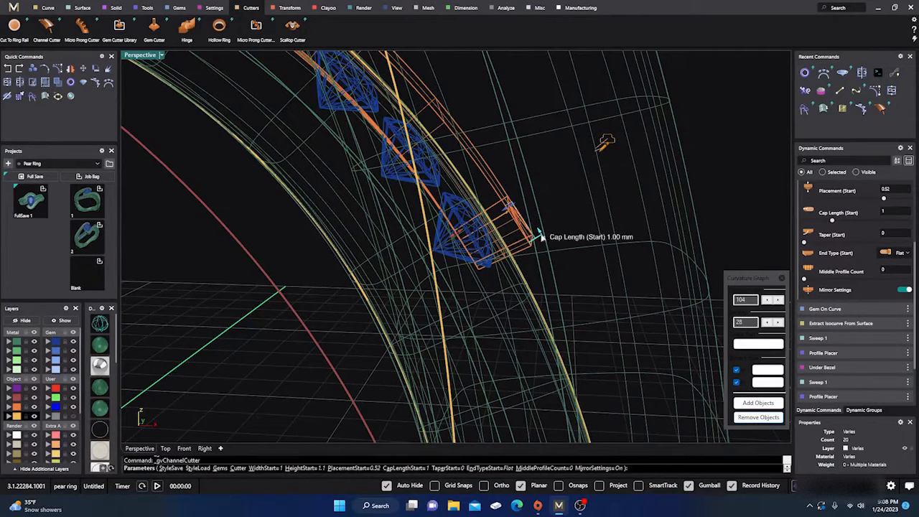
Extend the channel cutter's start cap length to about 2.17 mm and widen its start width to about 1.24
left_click_drag(552, 253, 567, 280)
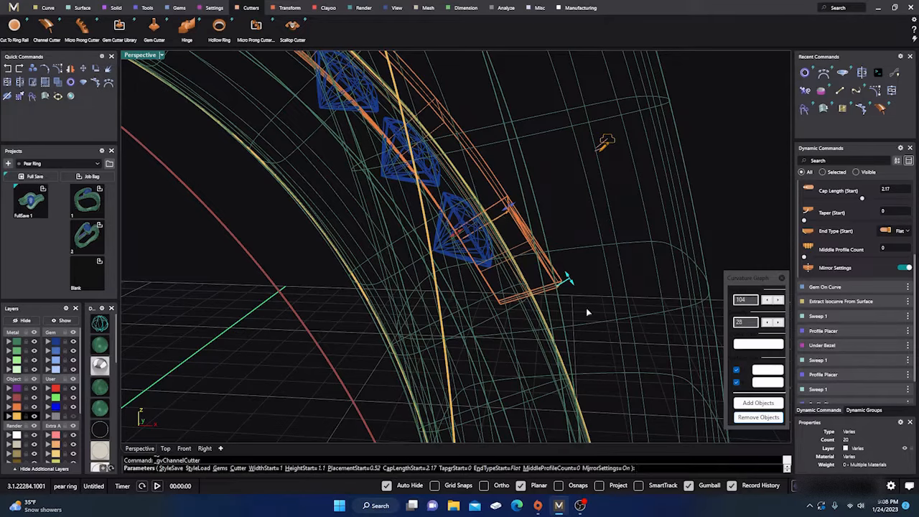
right_click_drag(586, 311, 545, 294)
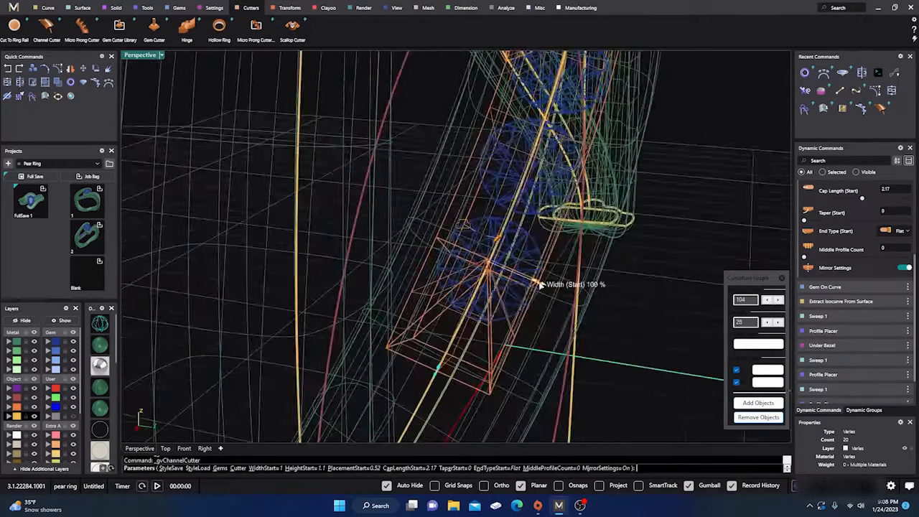
left_click_drag(540, 284, 551, 291)
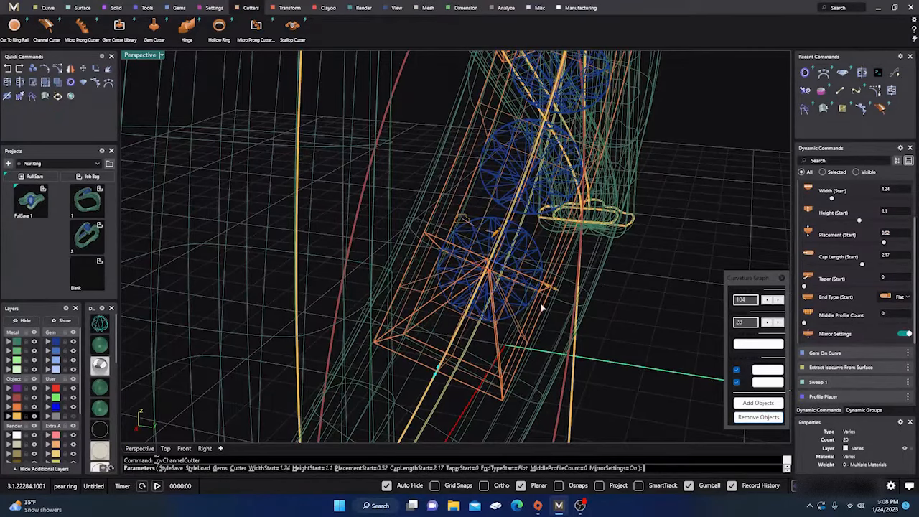
Inspect the channel cutter against the lower sweep from several sides in shaded and wireframe display, and accept it
right_click_drag(551, 291, 516, 316)
left_click(101, 346)
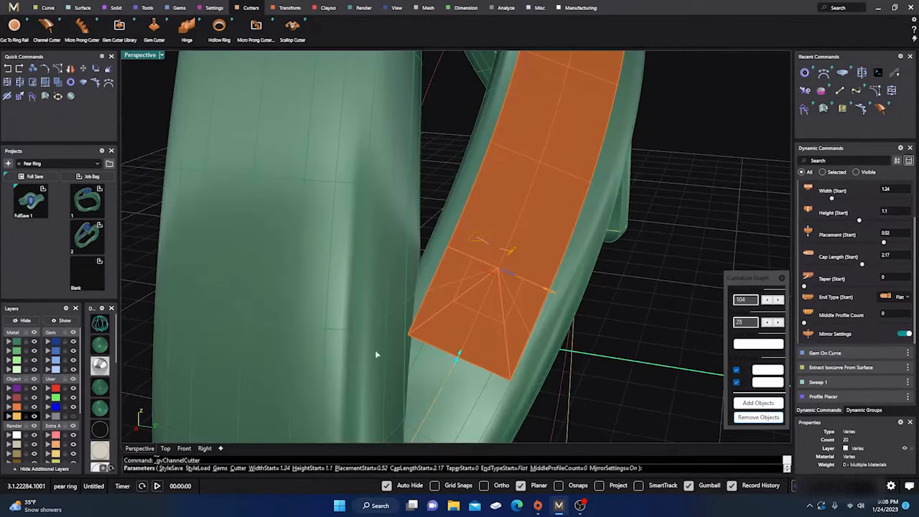
right_click_drag(392, 353, 399, 330)
right_click_drag(578, 313, 375, 334)
scroll(375, 334, "down", 6)
right_click_drag(577, 355, 454, 347)
scroll(453, 346, "up", 8)
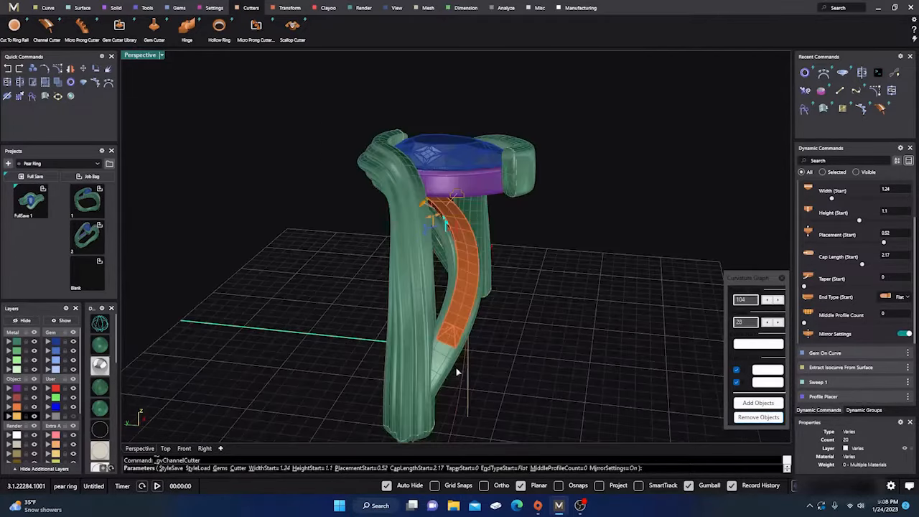
left_click(100, 345)
scroll(372, 310, "up", 10)
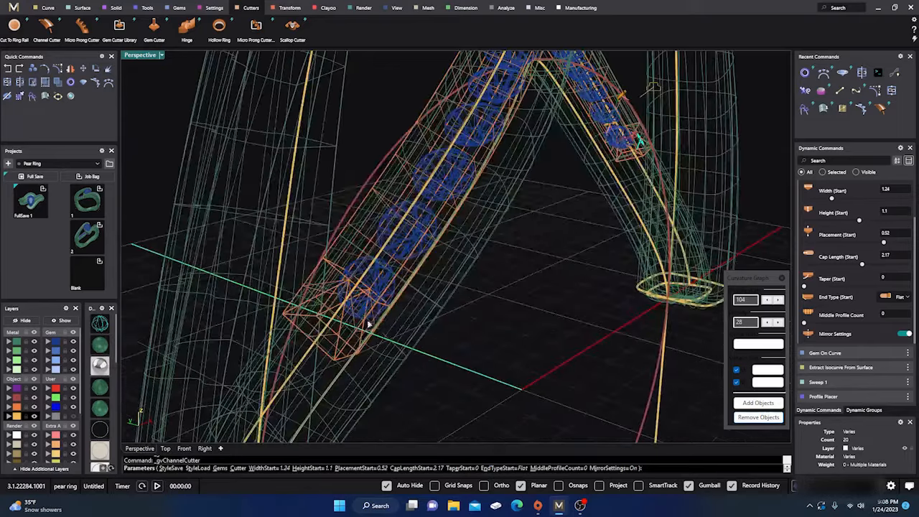
scroll(333, 289, "down", 10)
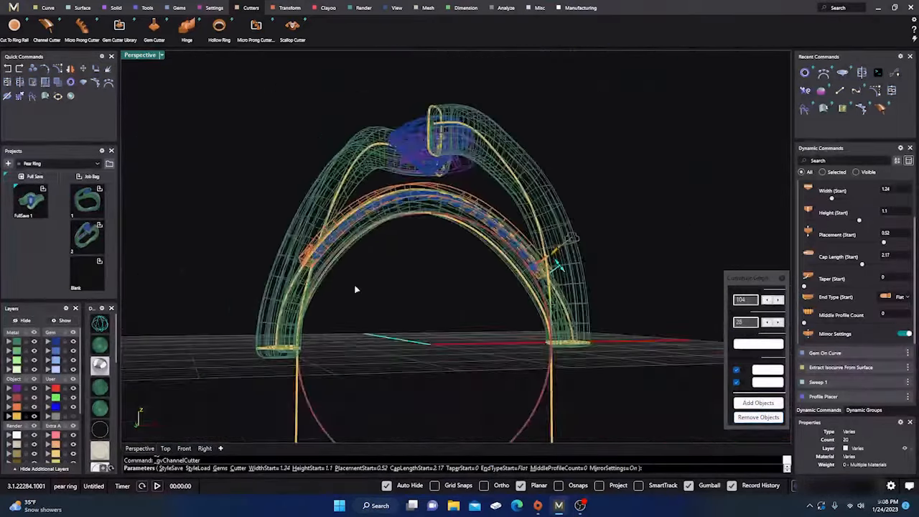
right_click_drag(356, 287, 420, 342)
left_click(100, 345)
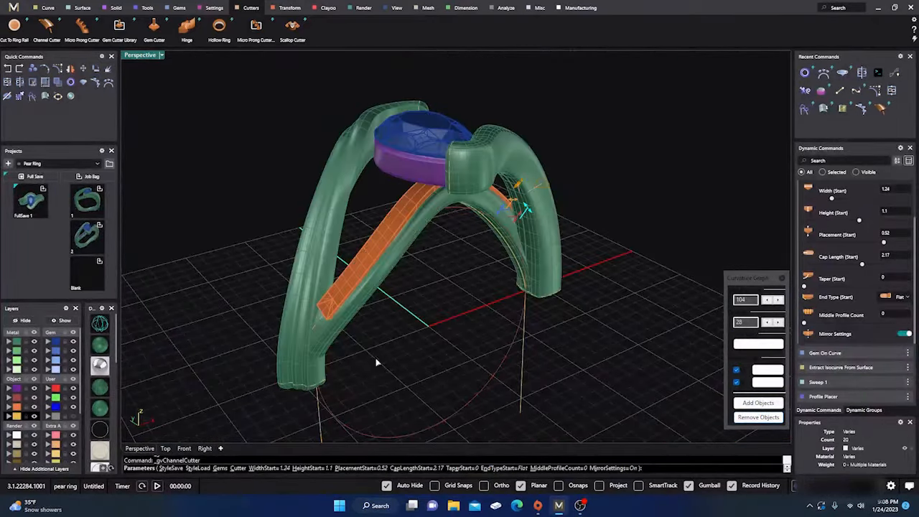
key("Return")
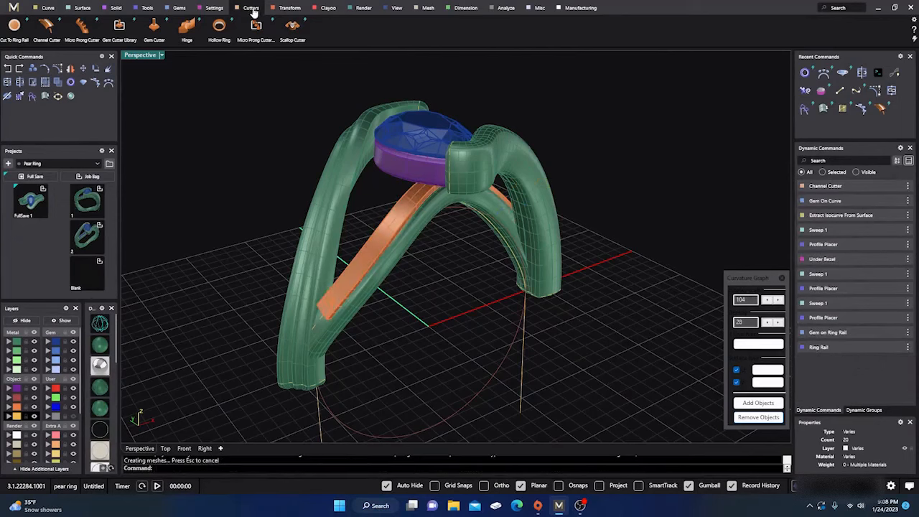
Subtract the channel cutter from the lower sweep with a Boolean Difference
left_click(117, 8)
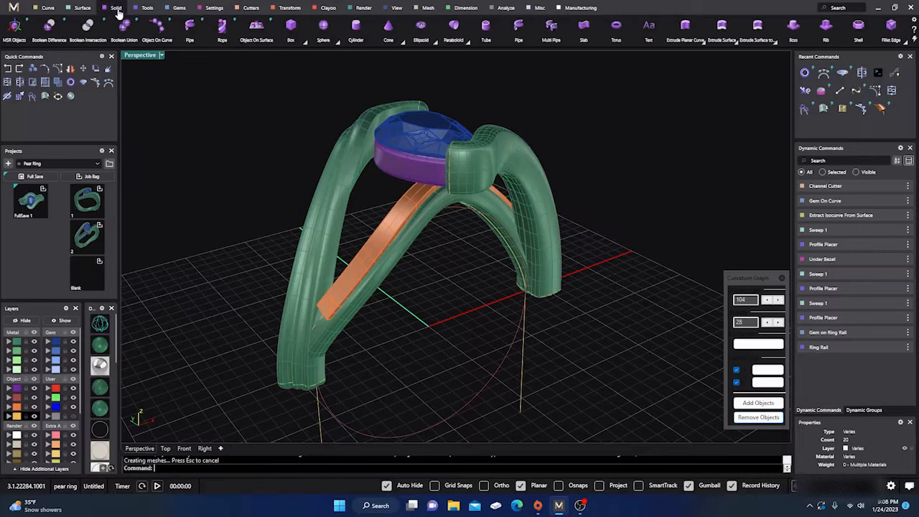
left_click(49, 29)
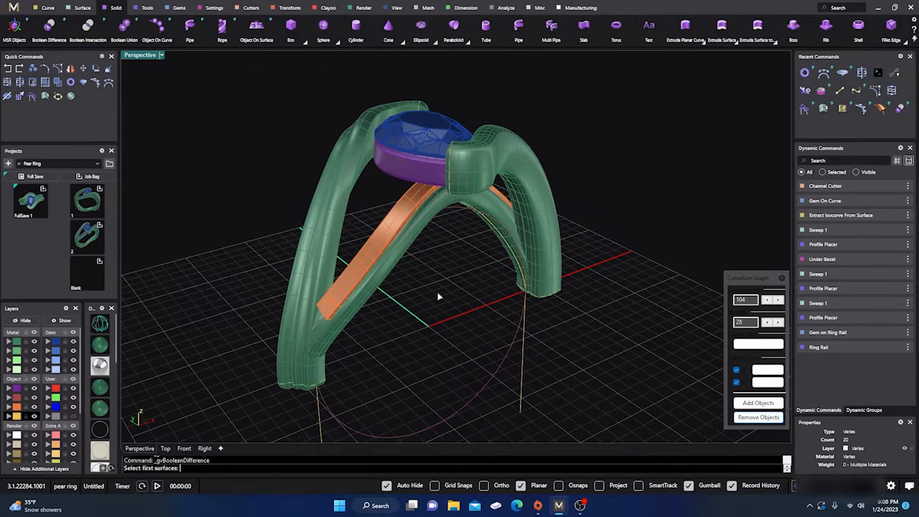
left_click(373, 282)
key("Return")
left_click(366, 263)
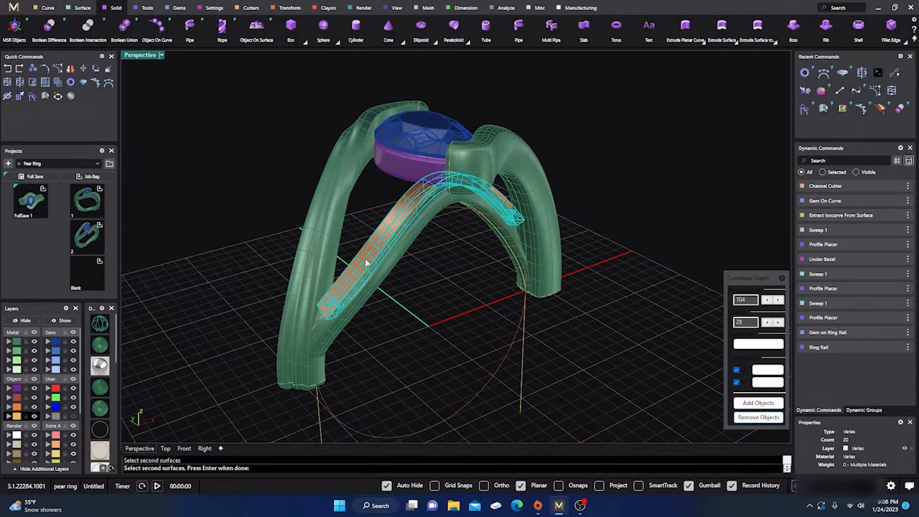
key("Return")
right_click_drag(379, 293, 434, 318)
scroll(386, 343, "up", 5)
scroll(414, 317, "up", 5)
key("Return")
Place prongs along the lower rail's row of round gems with Prong Placer
left_click(451, 291)
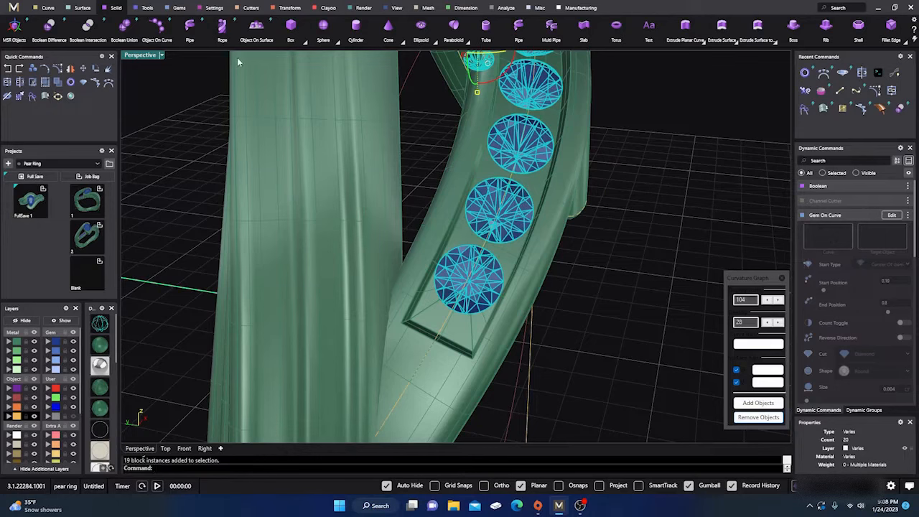
left_click(213, 8)
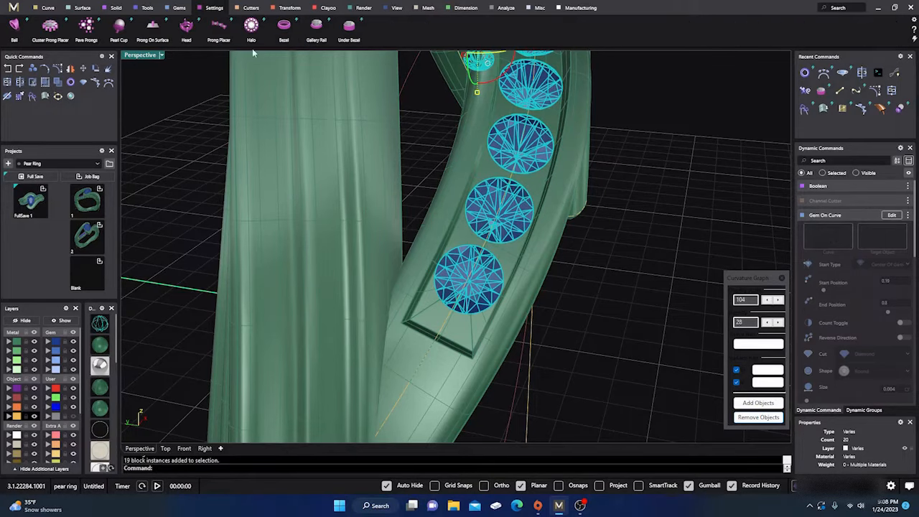
left_click(221, 32)
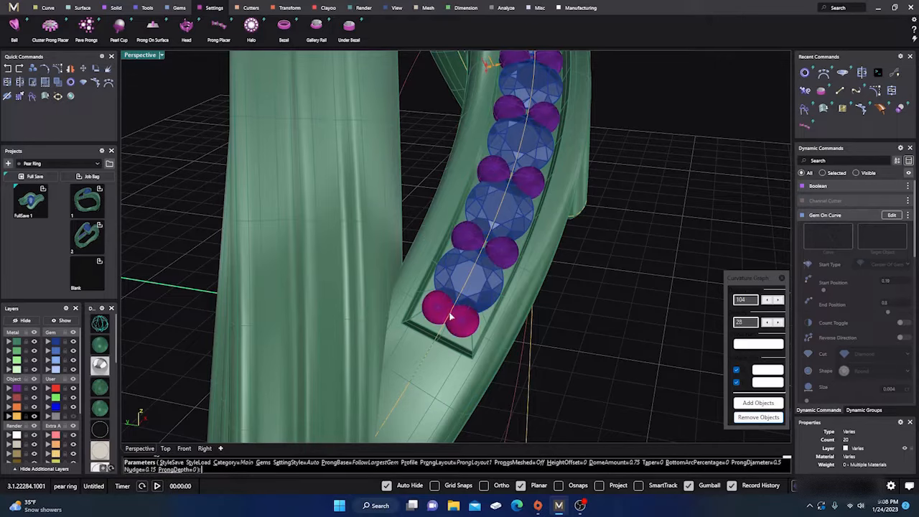
right_click_drag(402, 302, 433, 330)
scroll(493, 306, "up", 5)
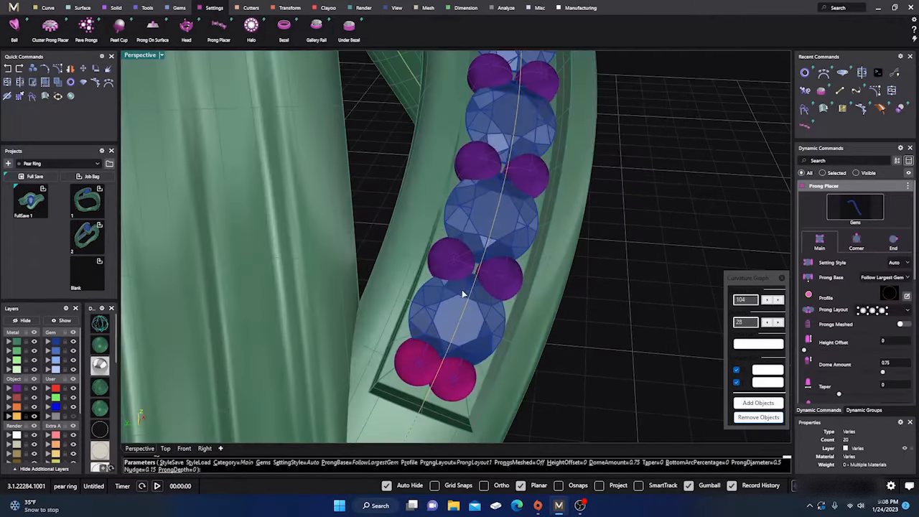
Raise the height offset of the lower rail's prongs to 0.4 mm
scroll(478, 307, "down", 8)
right_click_drag(529, 308, 356, 310)
scroll(430, 305, "down", 5)
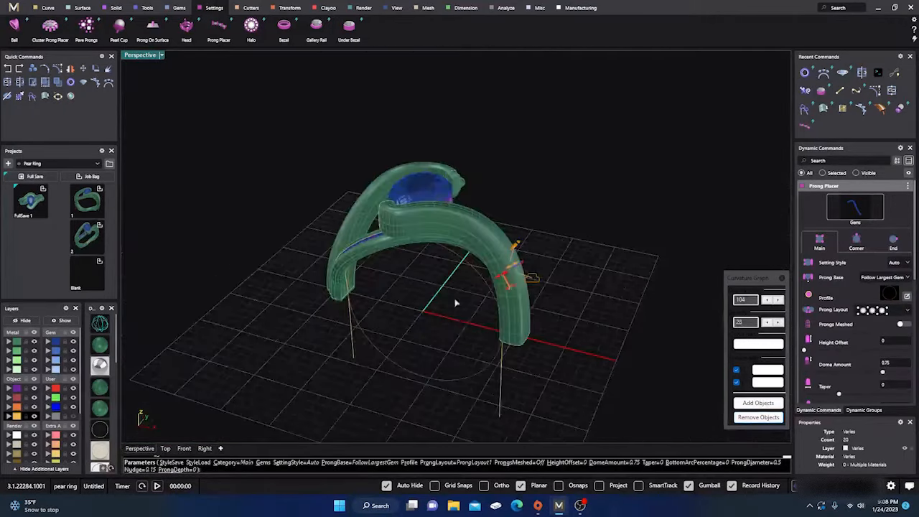
right_click_drag(455, 303, 442, 283)
scroll(431, 287, "up", 8)
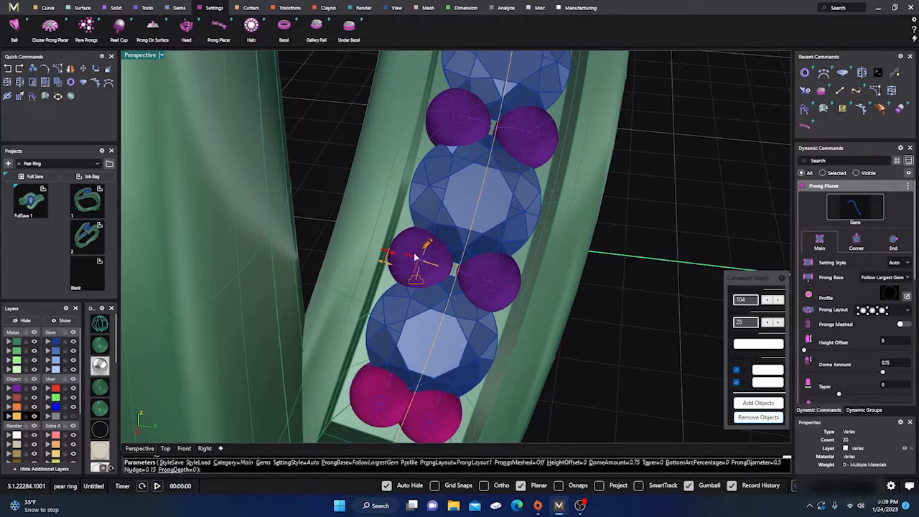
scroll(425, 271, "down", 3)
right_click_drag(429, 278, 365, 273)
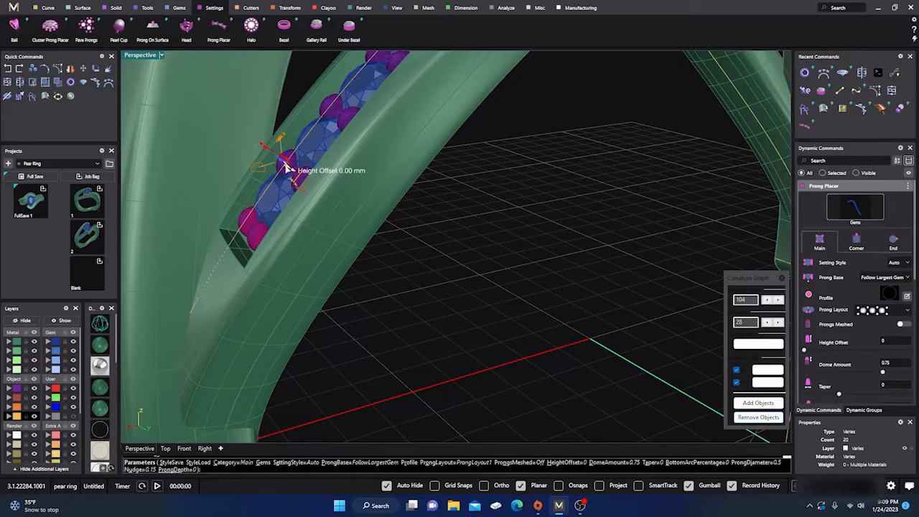
left_click_drag(286, 167, 270, 151)
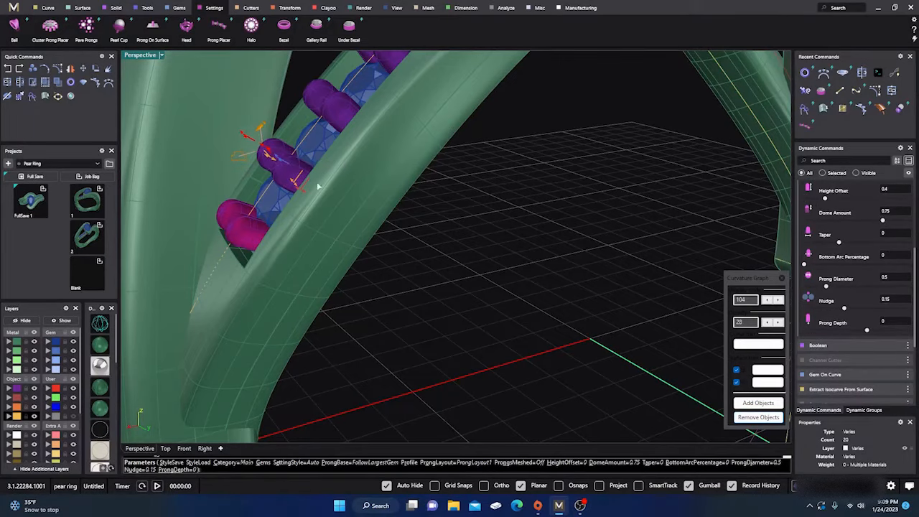
Reduce the end prongs' nudge to 0.08 so they spread apart inside the channel, and accept the prong placement
scroll(318, 187, "down", 6)
right_click_drag(361, 265, 406, 266)
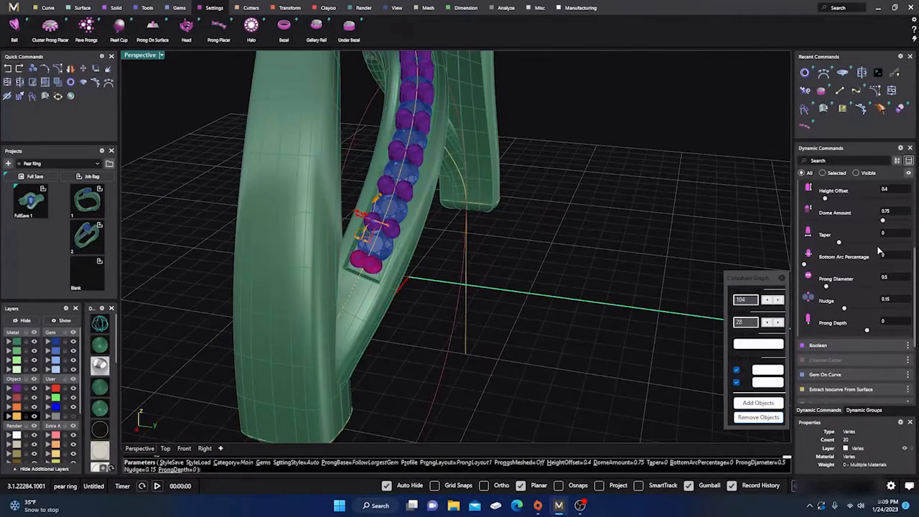
scroll(877, 249, "up", 3)
left_click(893, 208)
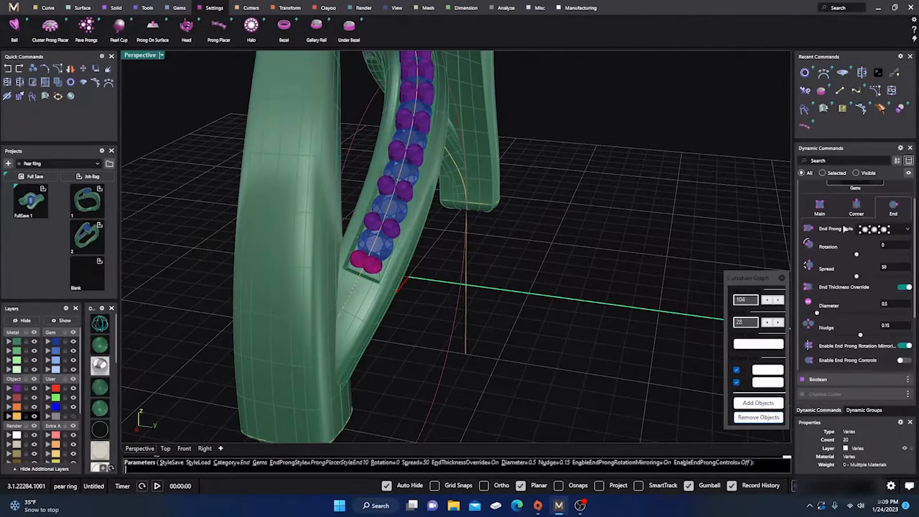
scroll(872, 283, "down", 3)
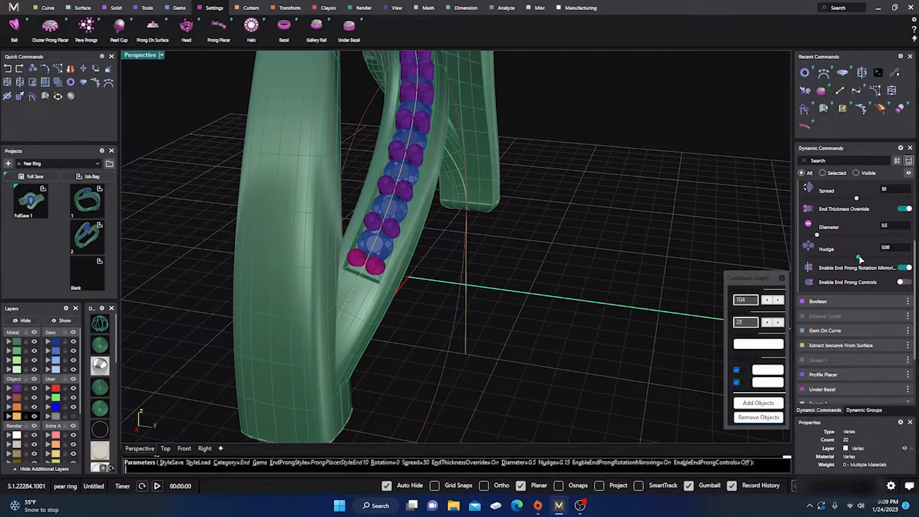
right_click_drag(545, 320, 526, 328)
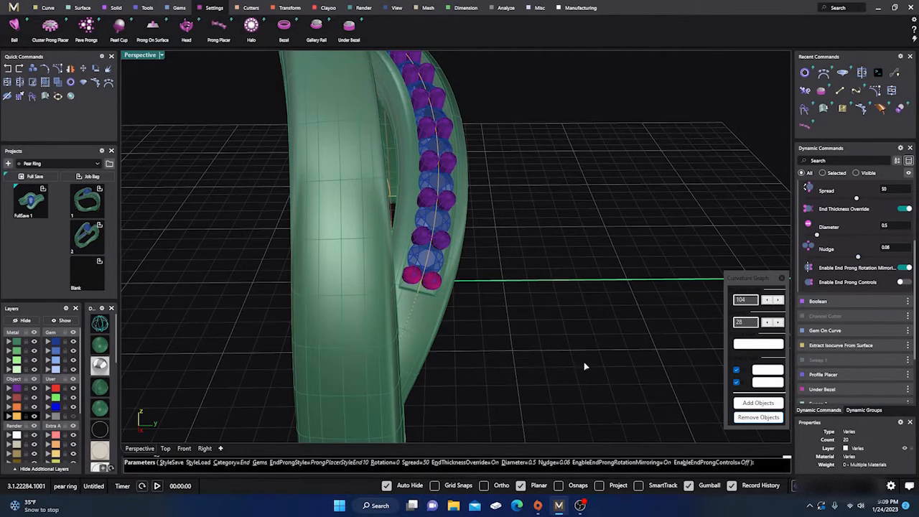
right_click_drag(584, 365, 579, 366)
scroll(473, 311, "up", 3)
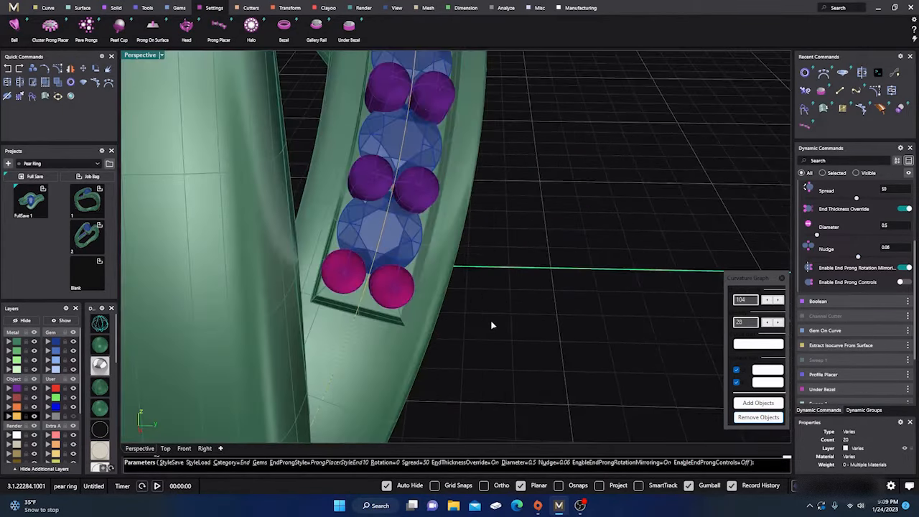
right_click_drag(492, 325, 483, 319)
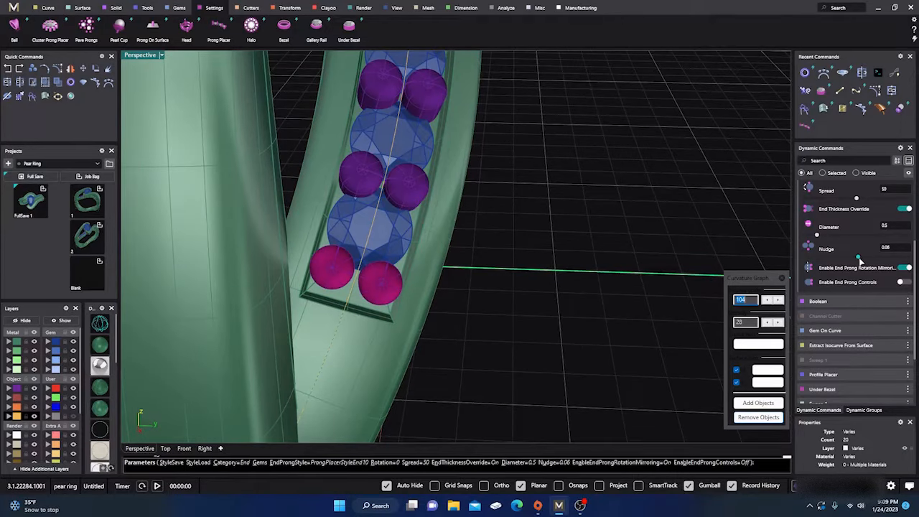
left_click_drag(858, 257, 859, 258)
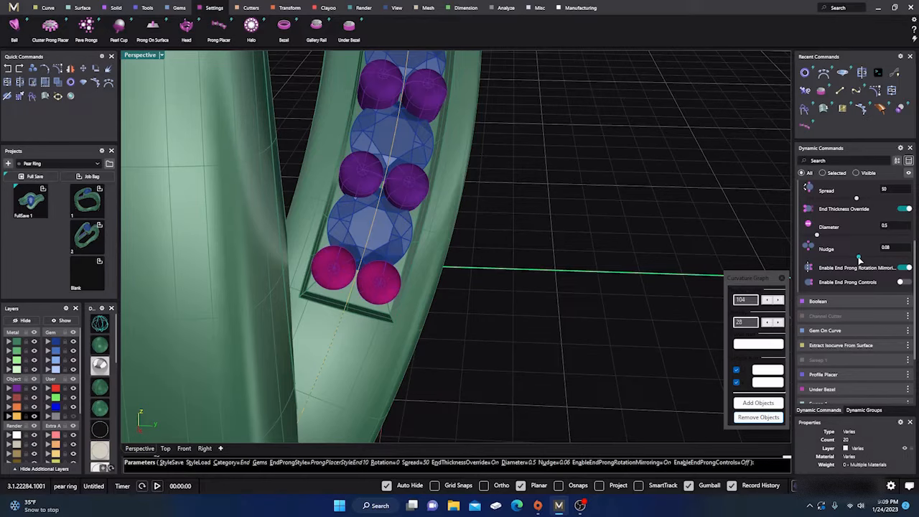
scroll(631, 276, "down", 3)
right_click_drag(601, 285, 413, 334)
right_click(412, 333)
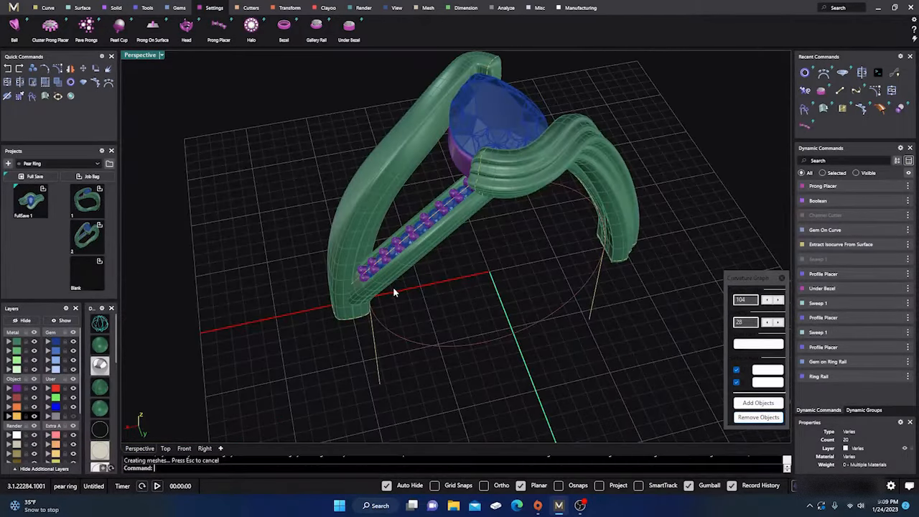
Generate gem cutters for all round gems in the lower rail's channel with Gem Cutter
scroll(400, 267, "up", 4)
scroll(401, 263, "up", 5)
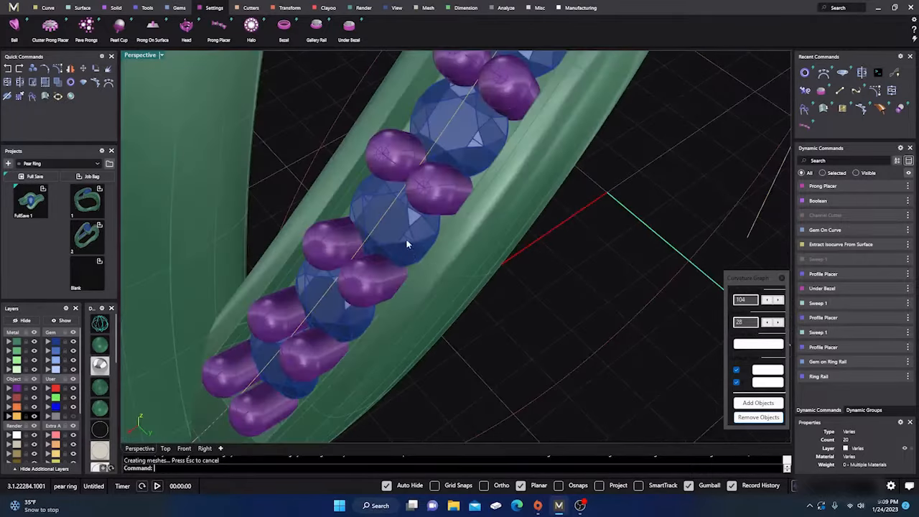
left_click(407, 244)
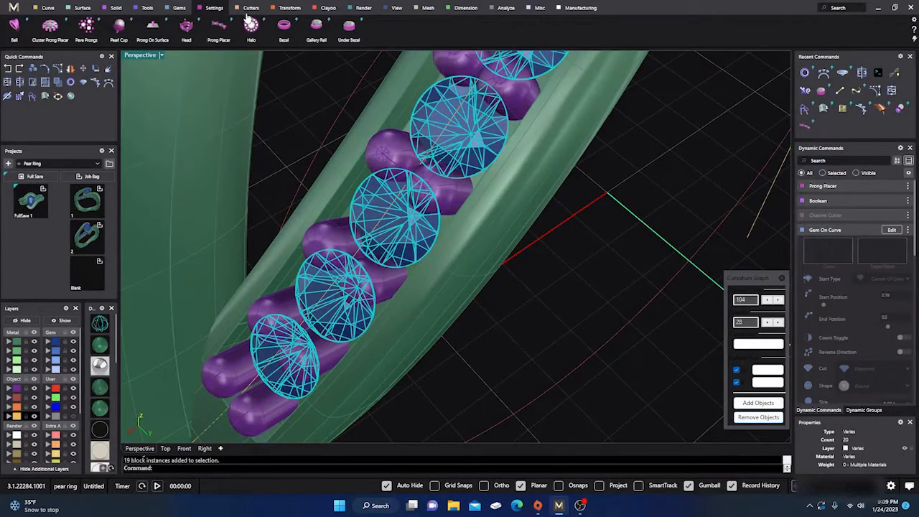
left_click(250, 8)
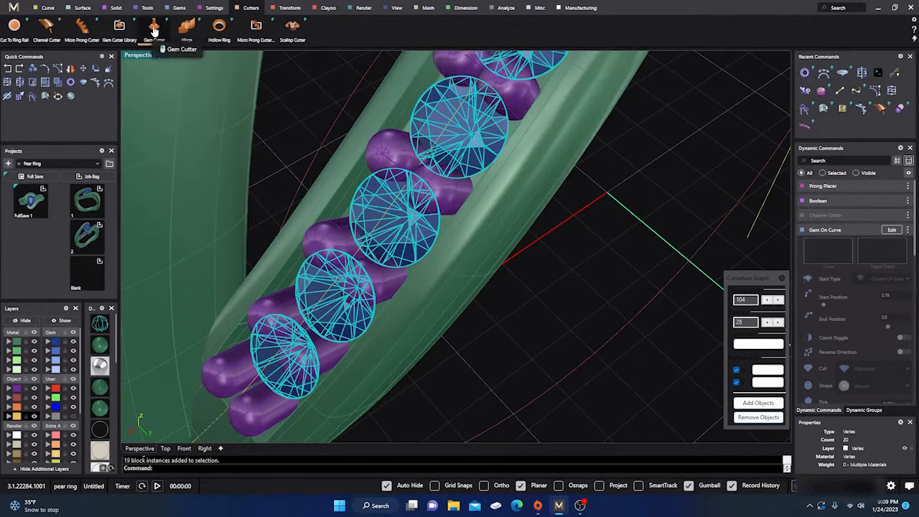
left_click(154, 26)
scroll(458, 288, "down", 4)
right_click_drag(458, 289, 481, 263)
scroll(466, 276, "up", 3)
scroll(406, 263, "down", 3)
scroll(479, 258, "down", 3)
right_click_drag(492, 300, 452, 324)
scroll(474, 326, "up", 4)
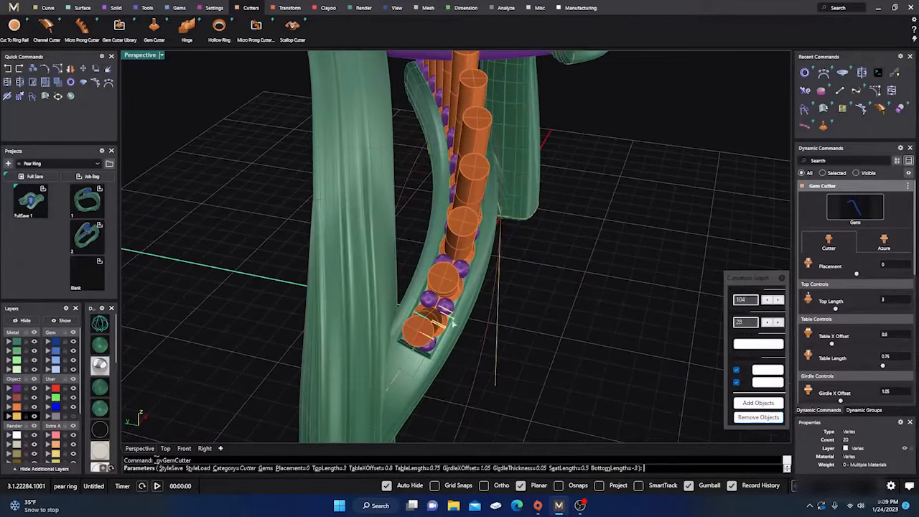
In wireframe display, narrow the gem cutters to a girdle X offset of 0.95 and a table X offset of 0.7
left_click(100, 327)
scroll(431, 352, "up", 6)
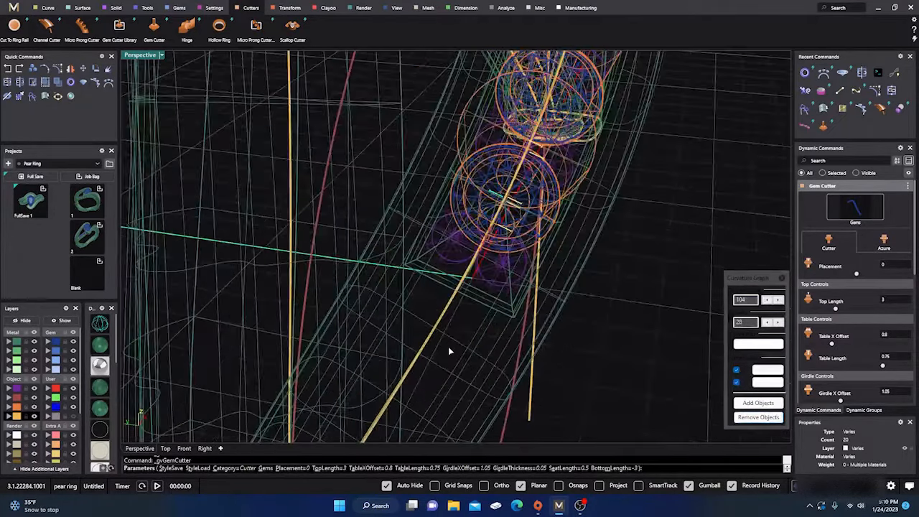
right_click_drag(448, 346, 453, 340)
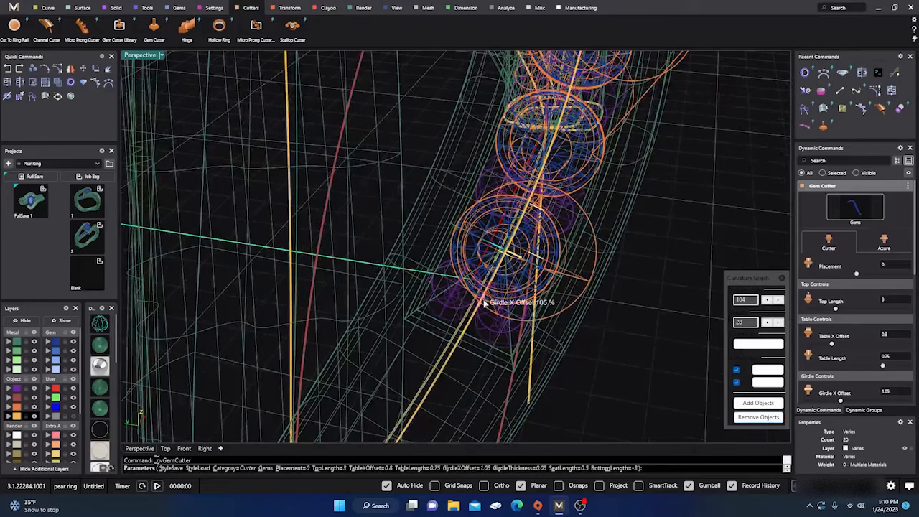
left_click_drag(481, 303, 489, 298)
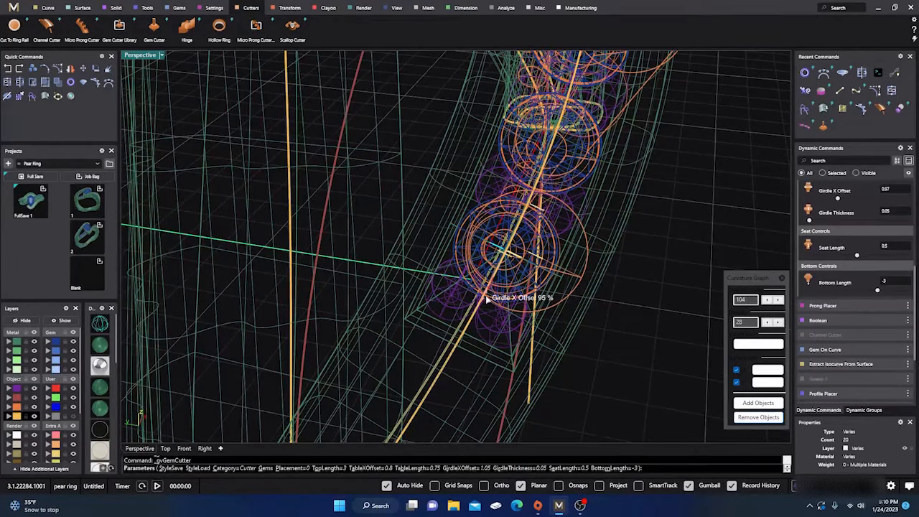
Shorten the gem cutters' seat length to about 0.24, restore the shaded display, and accept the cutters
right_click_drag(510, 356, 369, 289)
scroll(506, 343, "down", 4)
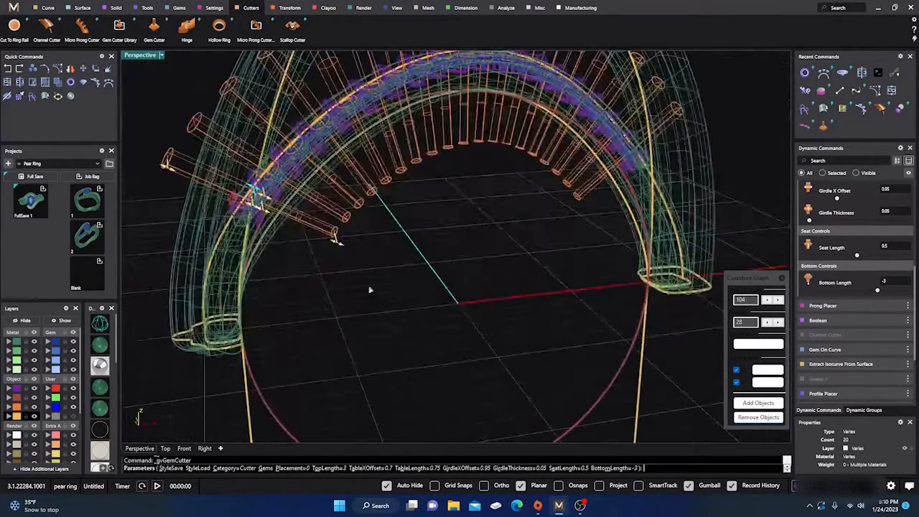
scroll(258, 228, "up", 4)
right_click_drag(550, 370, 512, 355)
scroll(601, 353, "down", 5)
right_click_drag(602, 359, 419, 281)
scroll(426, 291, "up", 8)
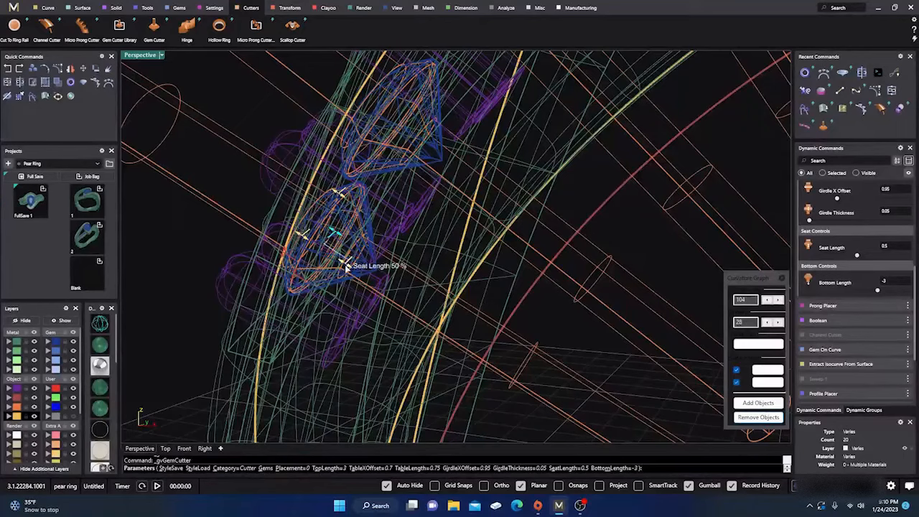
left_click_drag(346, 267, 331, 253)
scroll(334, 288, "down", 5)
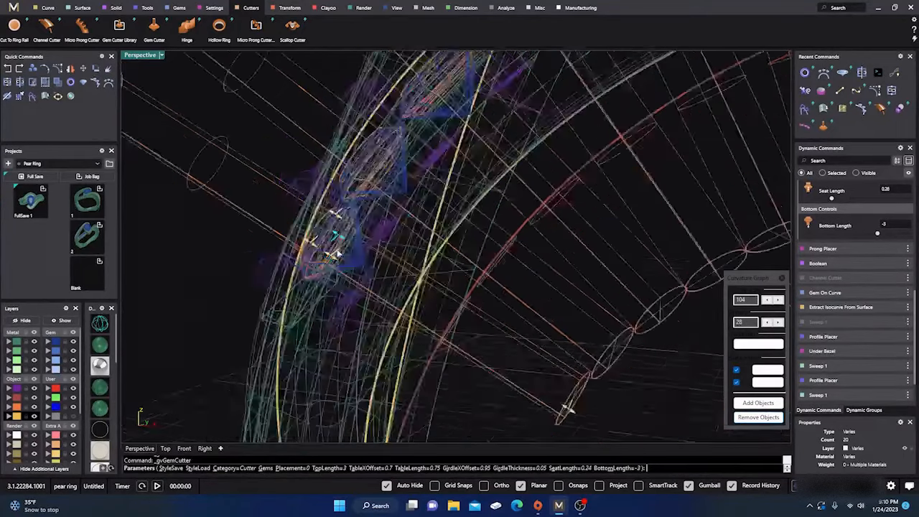
left_click(99, 346)
mouse_move(194, 341)
right_mouse_down()
mouse_move(336, 343)
mouse_move(403, 329)
mouse_move(412, 316)
mouse_move(423, 320)
mouse_move(404, 364)
mouse_move(463, 369)
mouse_move(439, 314)
right_mouse_up()
right_click(394, 359)
Subtract the gem cutters from the channeled lower sweep with a Boolean Difference
scroll(438, 315, "down", 6)
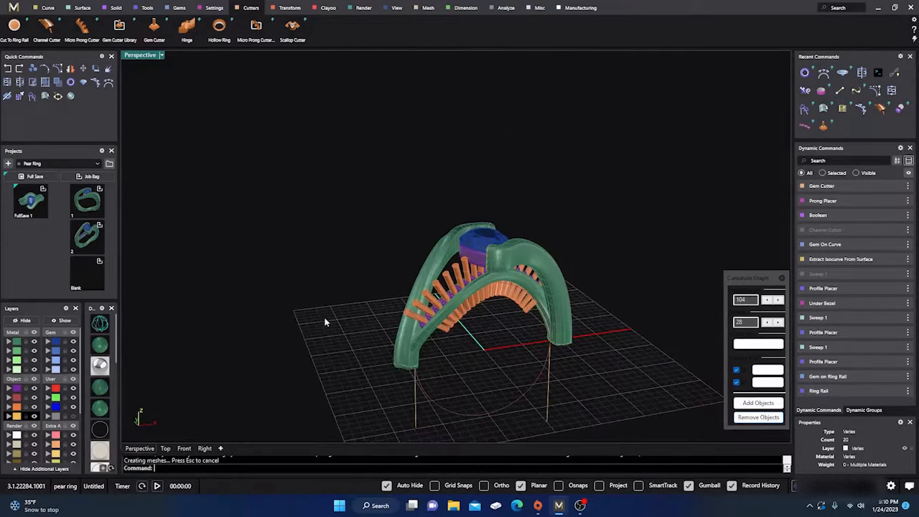
right_click_drag(324, 321, 414, 349)
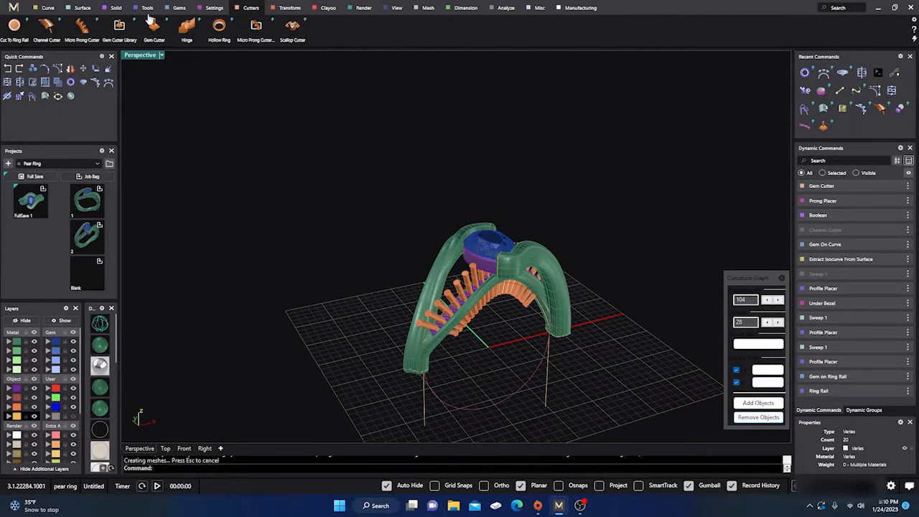
left_click(115, 8)
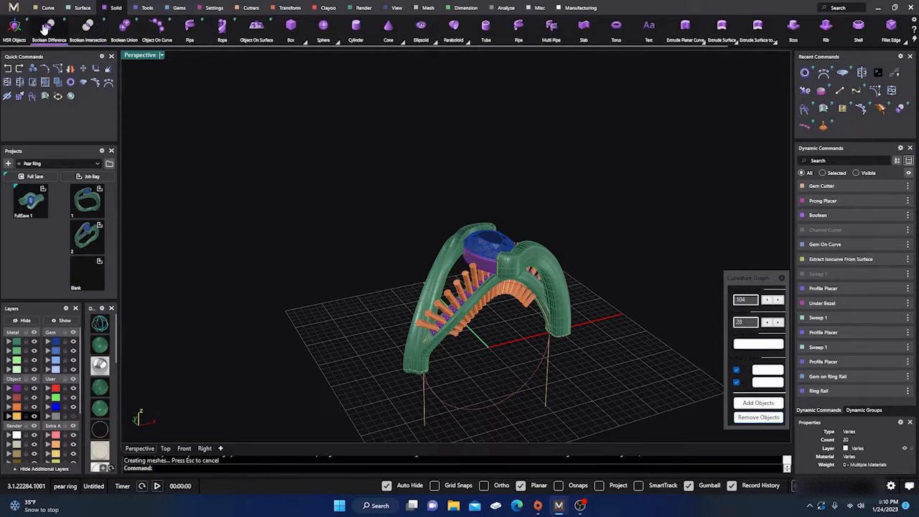
left_click(49, 27)
left_click(439, 353)
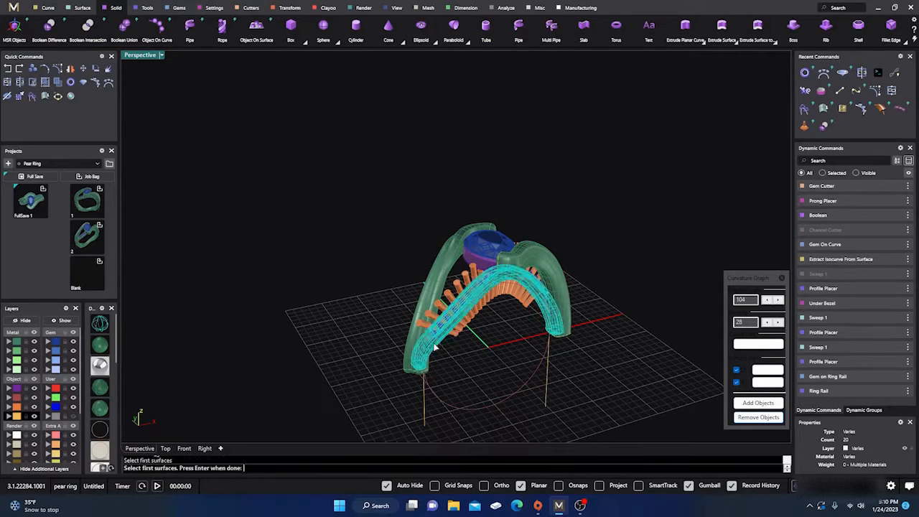
key("Return")
left_click(452, 294)
key("Return")
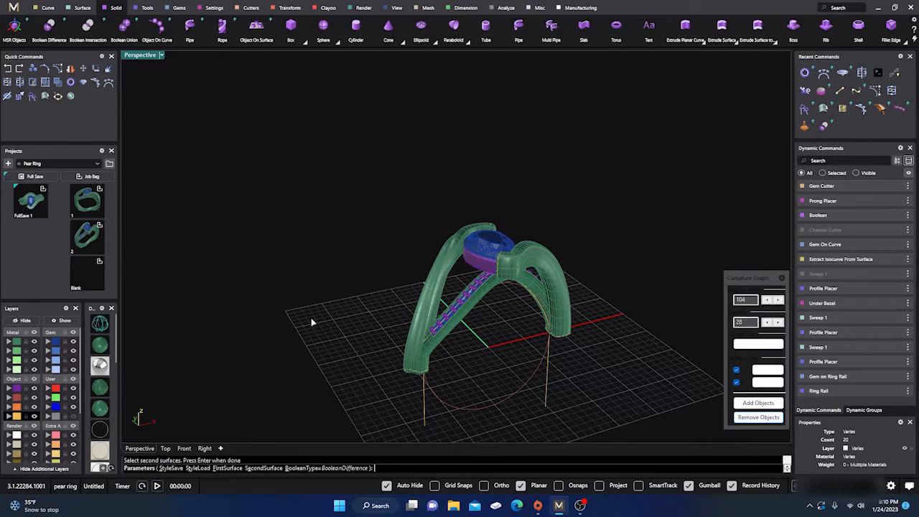
key("Return")
right_click_drag(316, 321, 193, 342)
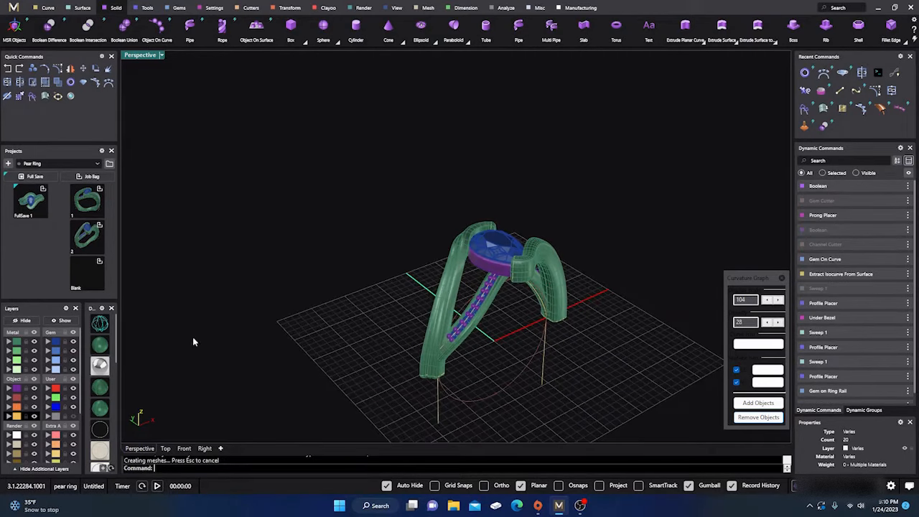
With the gem layer temporarily hidden, examine the seats cut between the prongs in the lower rail's channel
left_click(73, 342)
scroll(467, 333, "up", 10)
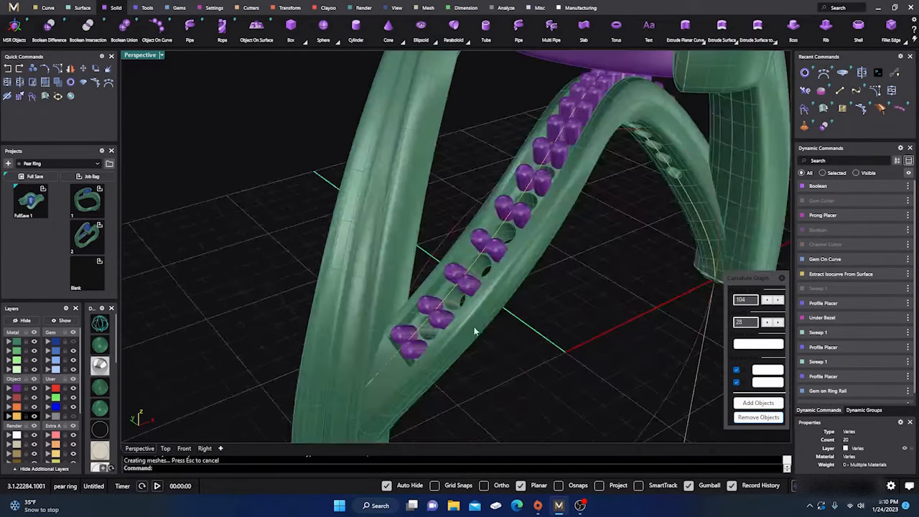
scroll(486, 298, "up", 6)
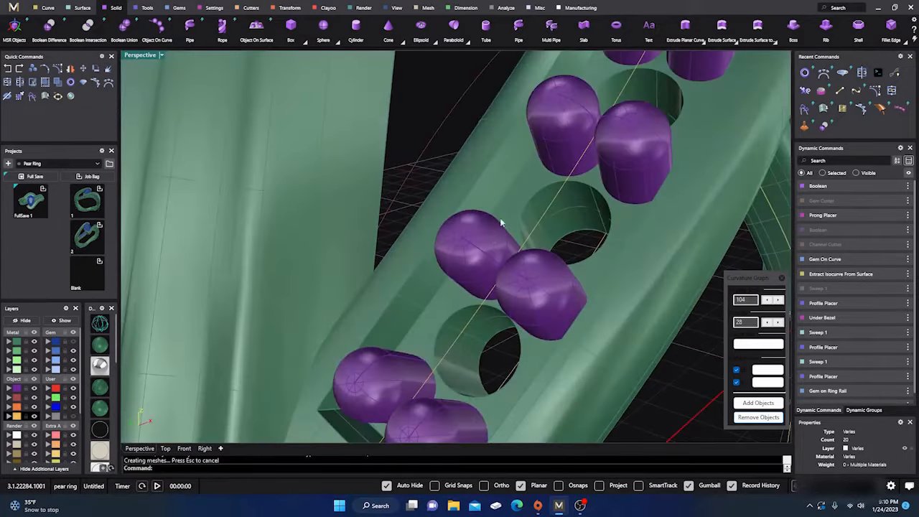
scroll(483, 312, "down", 12)
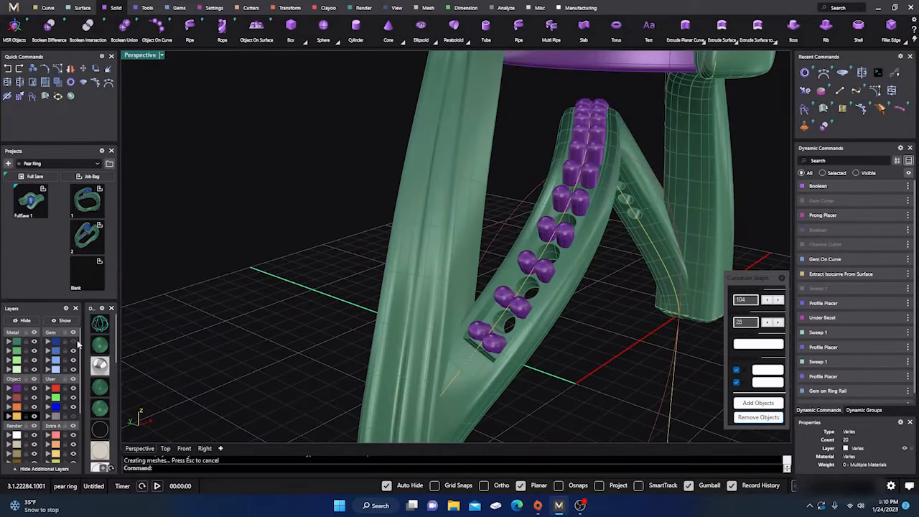
scroll(247, 280, "down", 10)
scroll(337, 292, "up", 5)
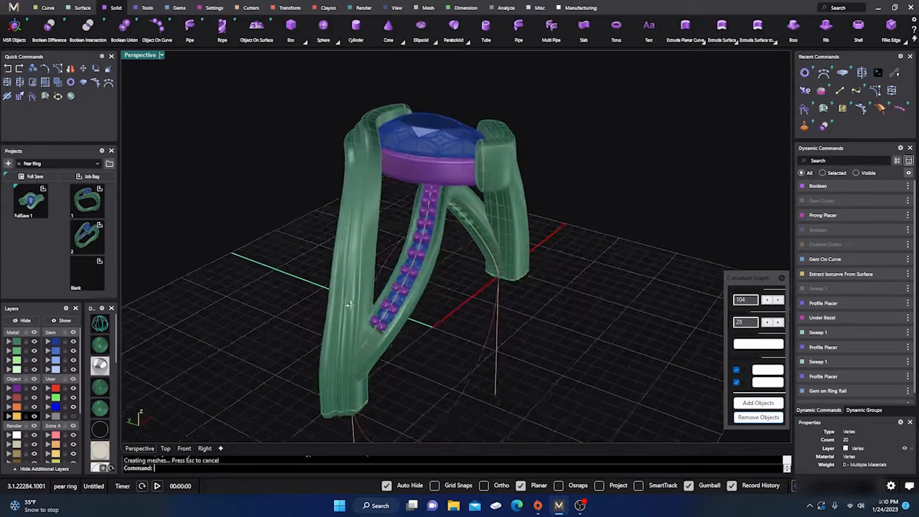
scroll(399, 307, "up", 2)
right_click_drag(399, 307, 358, 296)
scroll(415, 337, "down", 7)
scroll(373, 292, "down", 3)
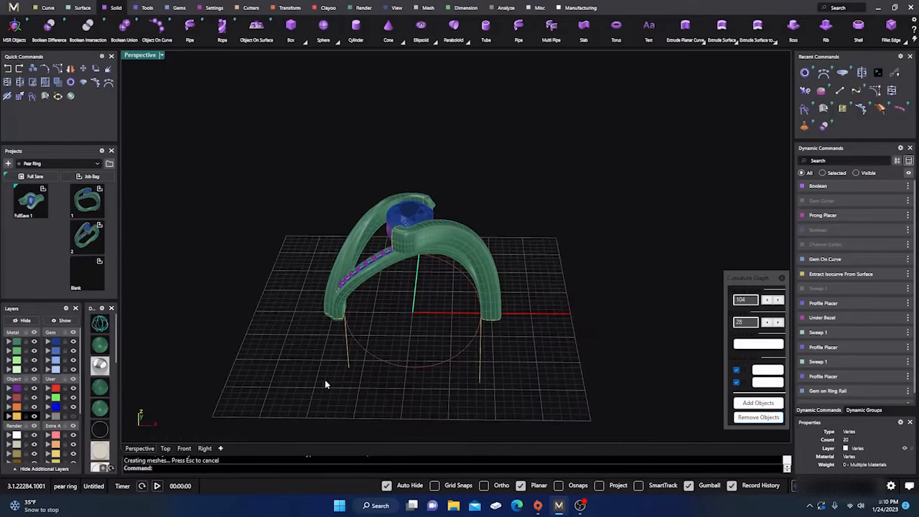
Move the leftover construction objects from the orange object layer to the hidden User 04 layer, and close the Curvature Graph window
left_click(16, 416)
left_click(51, 417)
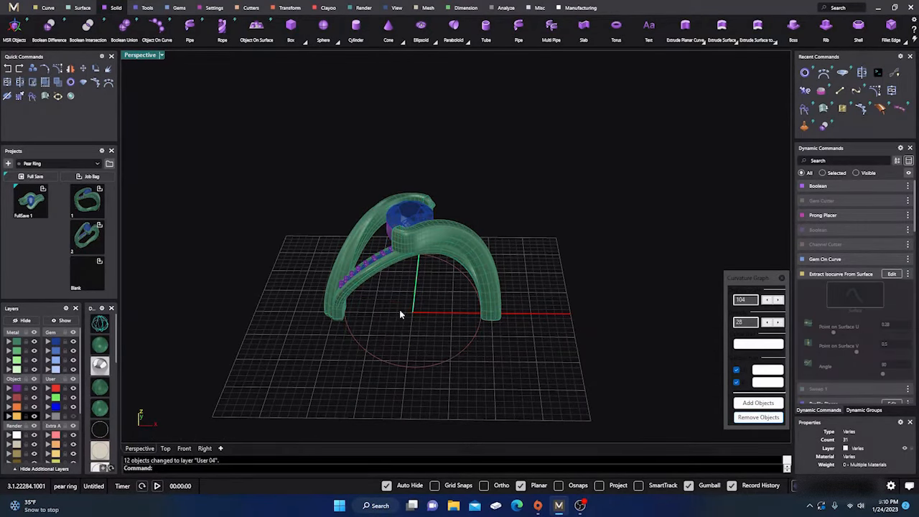
right_click_drag(400, 314, 401, 384)
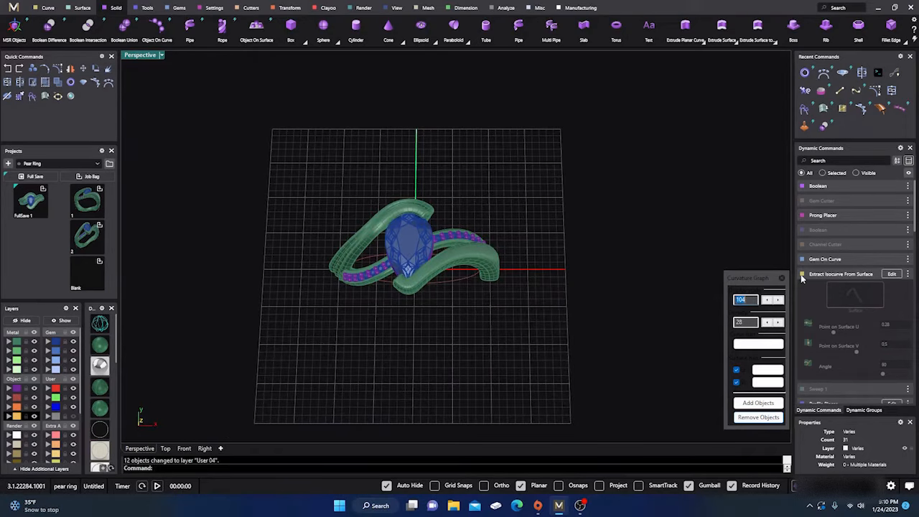
left_click(781, 280)
Join the channeled lower rail to the upper rail that curves behind the pear stone with a Boolean Union
right_click_drag(502, 343, 405, 341)
scroll(406, 323, "up", 5)
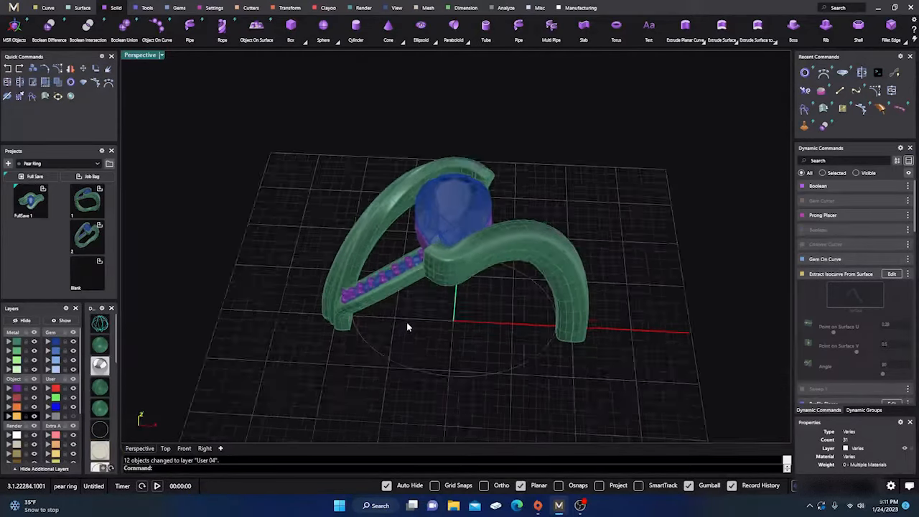
left_click(125, 27)
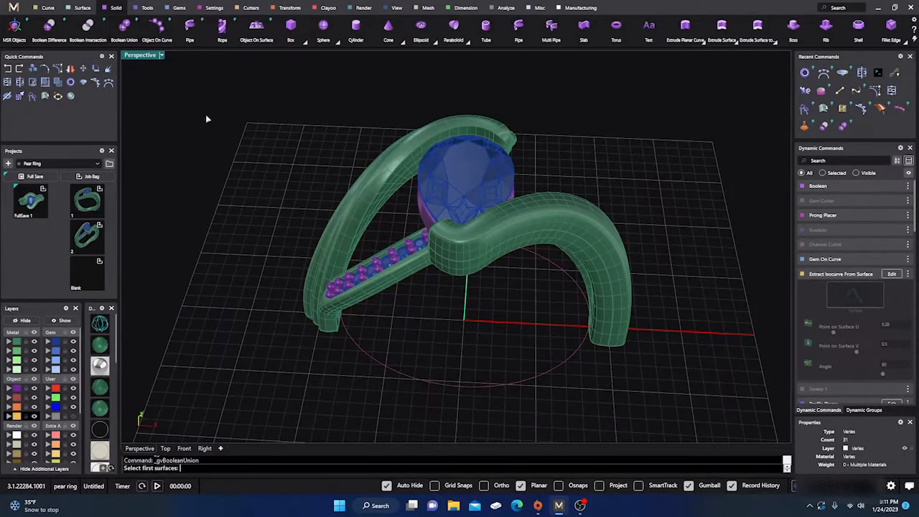
left_click(388, 287)
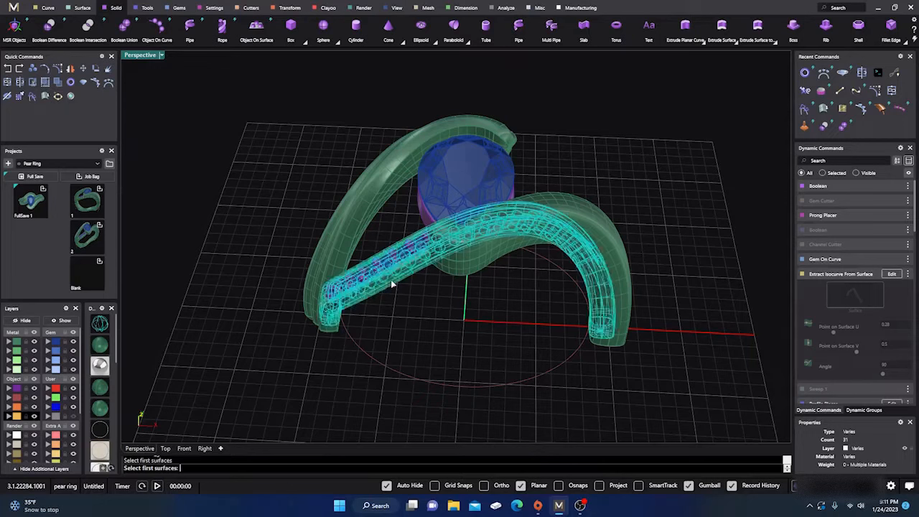
key("Return")
left_click(351, 242)
key("Return")
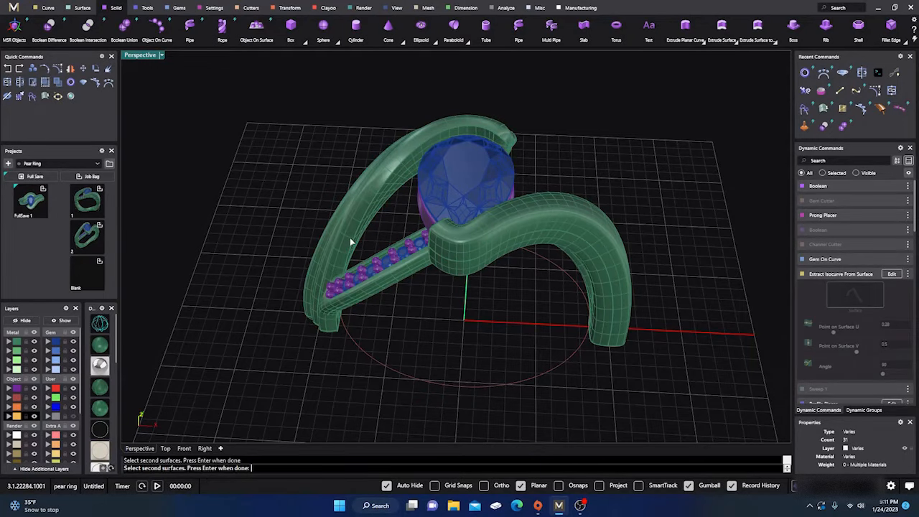
left_click(350, 241)
key("Return")
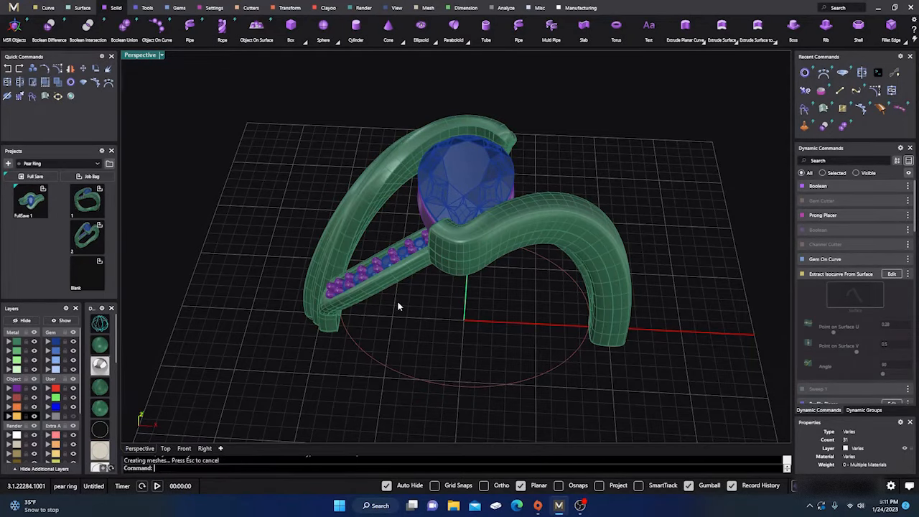
Join the combined rails to the remaining front rail with a second Boolean Union
key("Return")
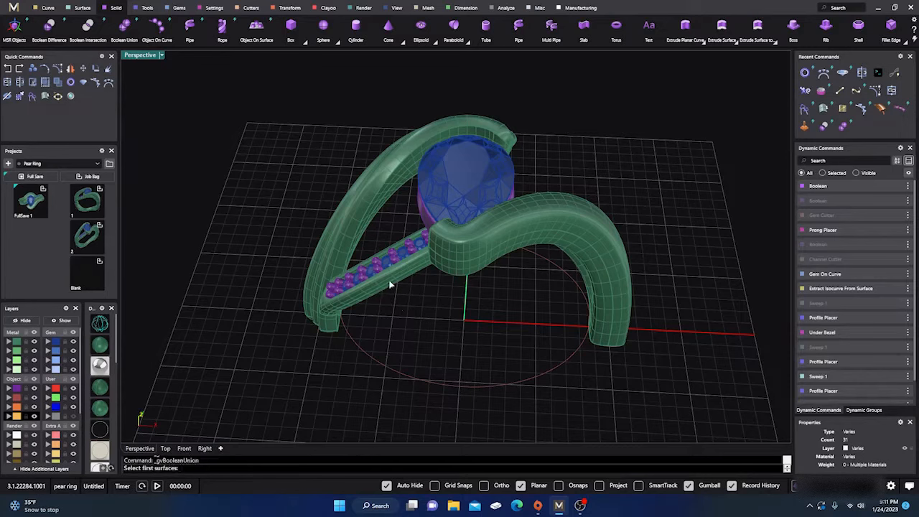
left_click(389, 286)
key("Return")
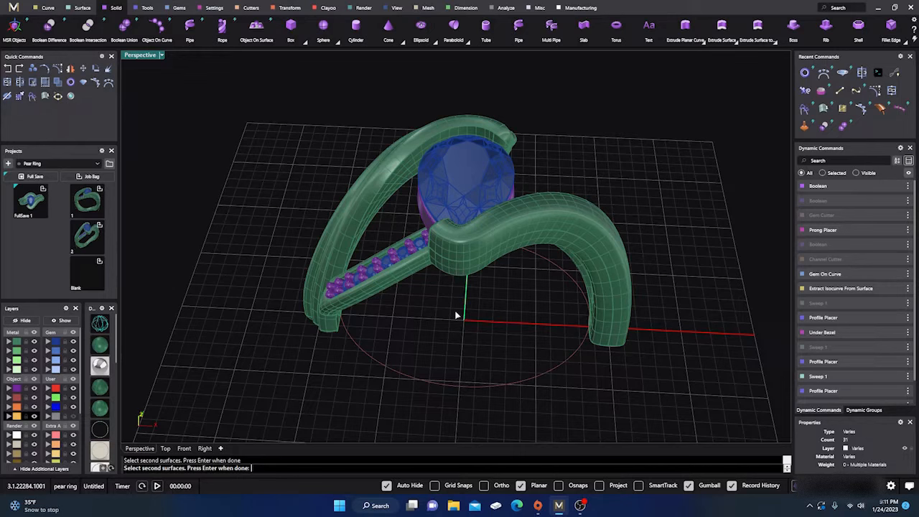
key("Return")
key("Return")
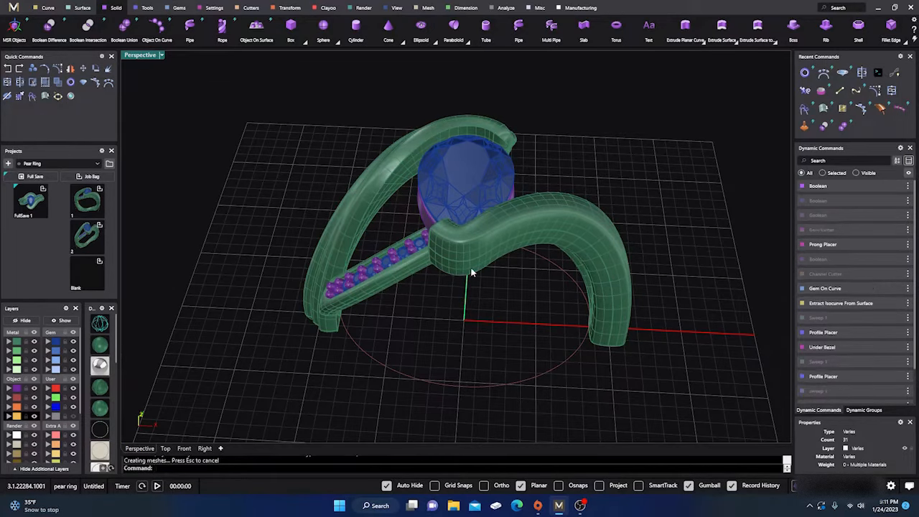
Check that the three rails form one solid by selecting the result, briefly hiding it, and inspecting the gem channel
left_click(473, 269)
left_click(361, 362)
left_click(382, 290)
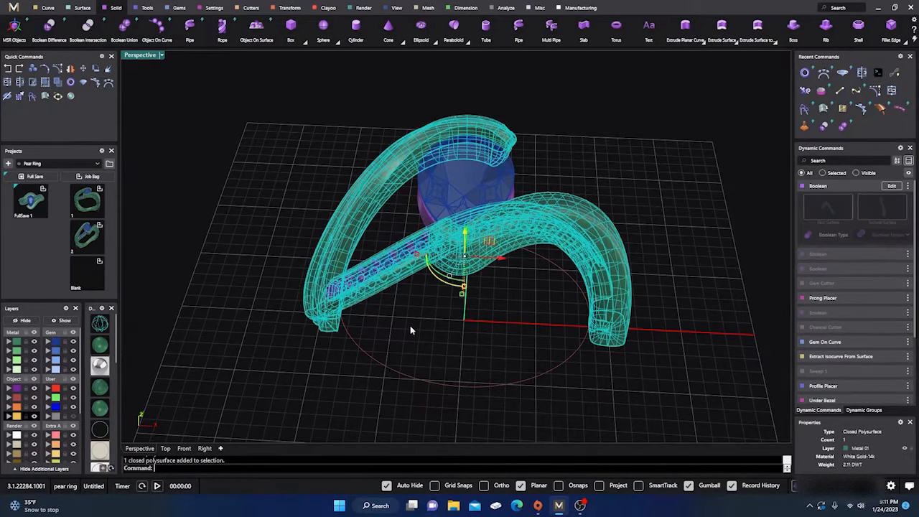
left_click(31, 322)
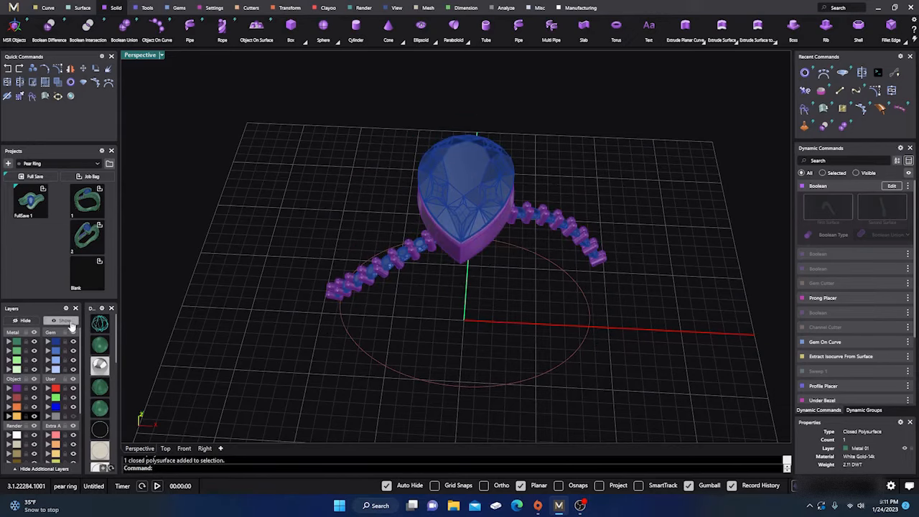
left_click(72, 323)
right_click_drag(284, 338, 326, 367)
scroll(399, 342, "up", 5)
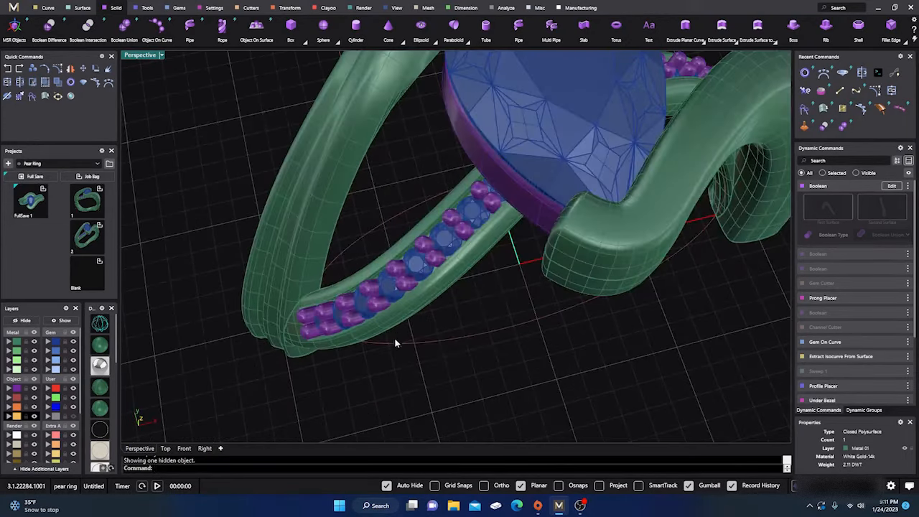
right_click_drag(403, 346, 210, 190)
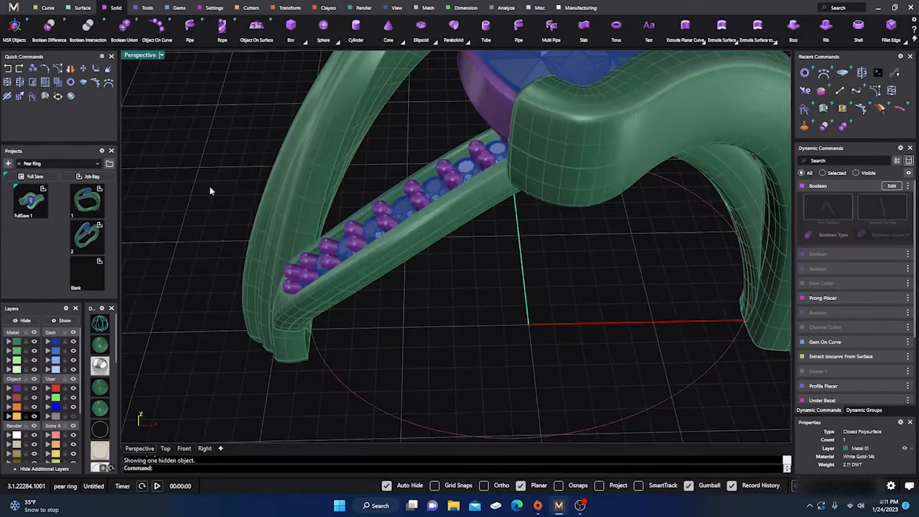
In the Top view, create a rectangular plane at the ring's base that extends past the whole ring outline
double_click(146, 58)
scroll(264, 153, "down", 4)
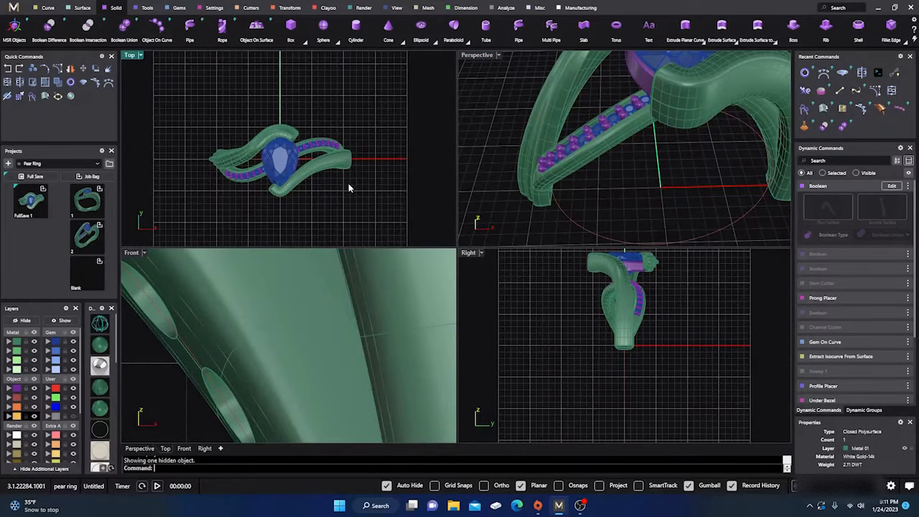
right_click_drag(348, 188, 364, 179)
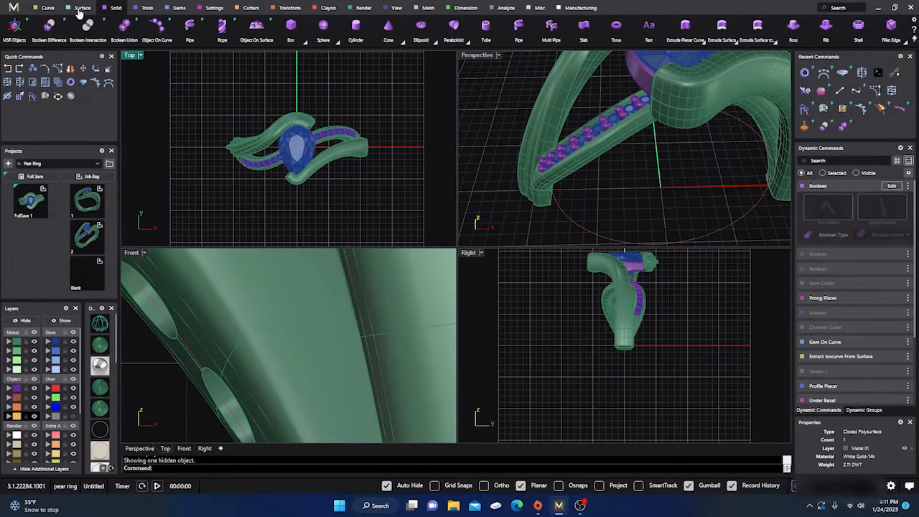
left_click(80, 9)
left_click(146, 27)
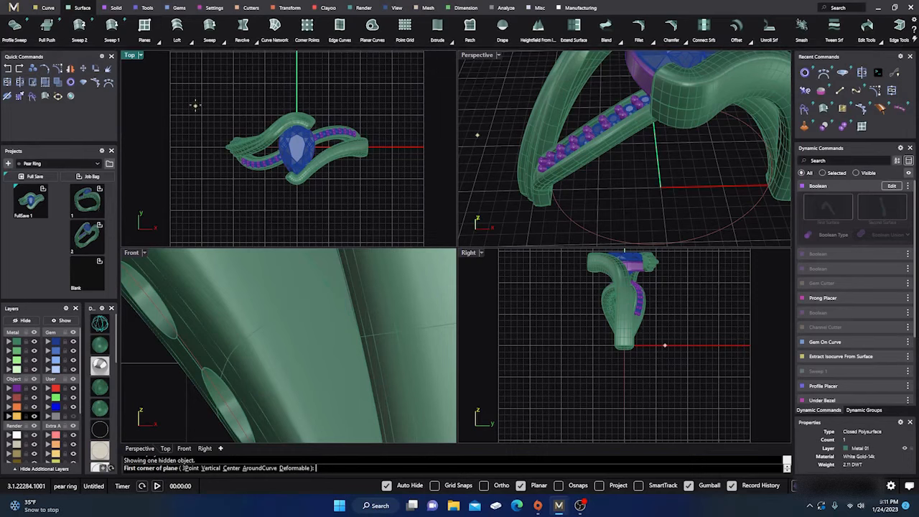
left_click(190, 86)
left_click(404, 213)
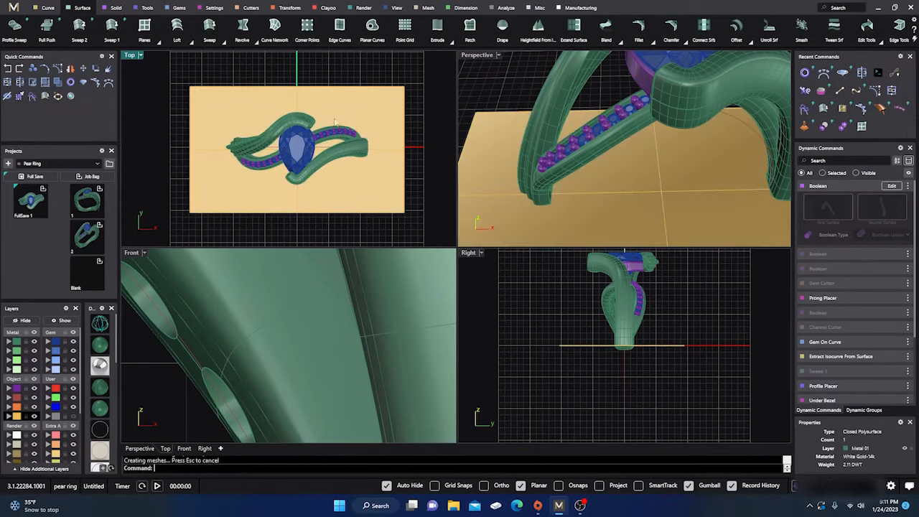
Split the united rails with the horizontal plane and delete the plane
scroll(413, 267, "down", 10)
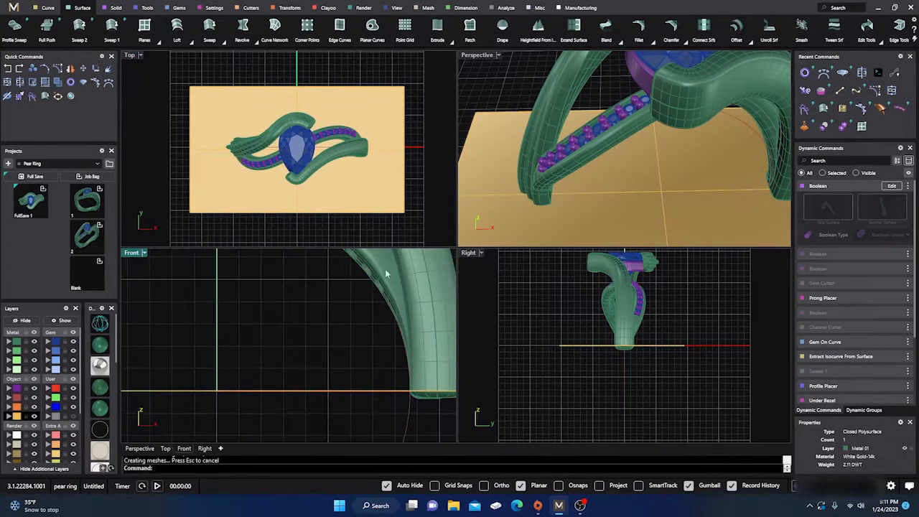
left_click(361, 295)
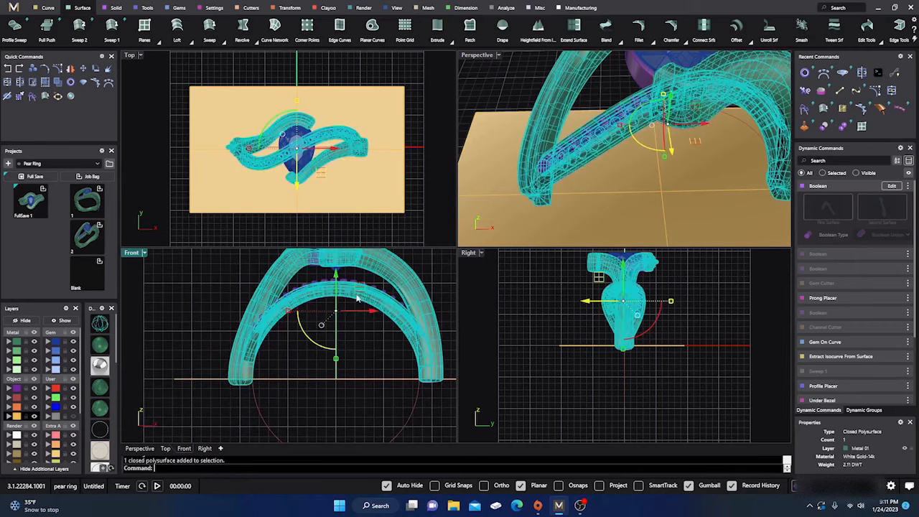
left_click(19, 82)
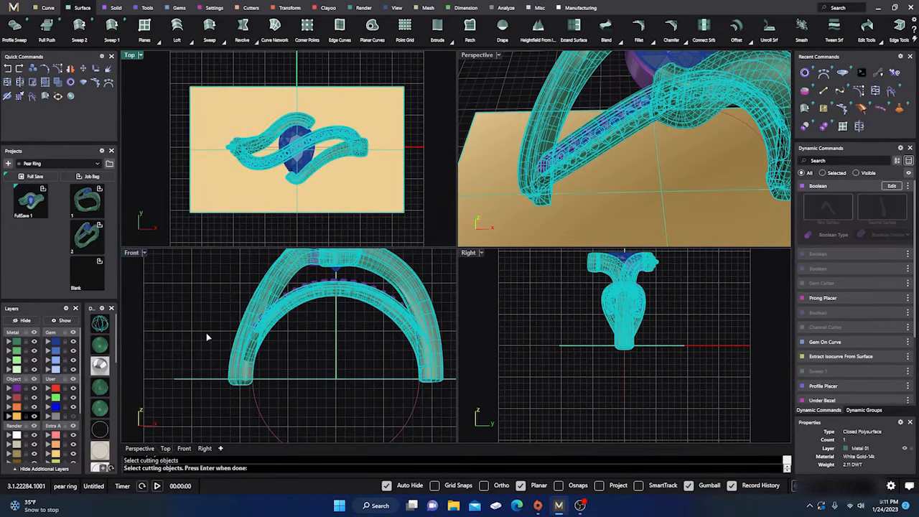
key("Return")
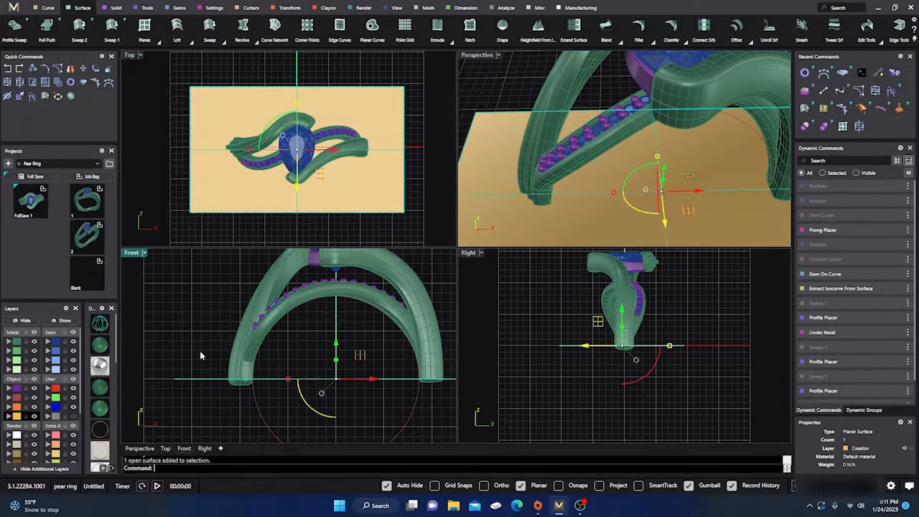
key("Delete")
Delete the short rail pieces left below the horizontal cut at both ends of the shank
left_click_drag(211, 393, 267, 379)
left_click_drag(396, 397, 451, 372)
key("Delete")
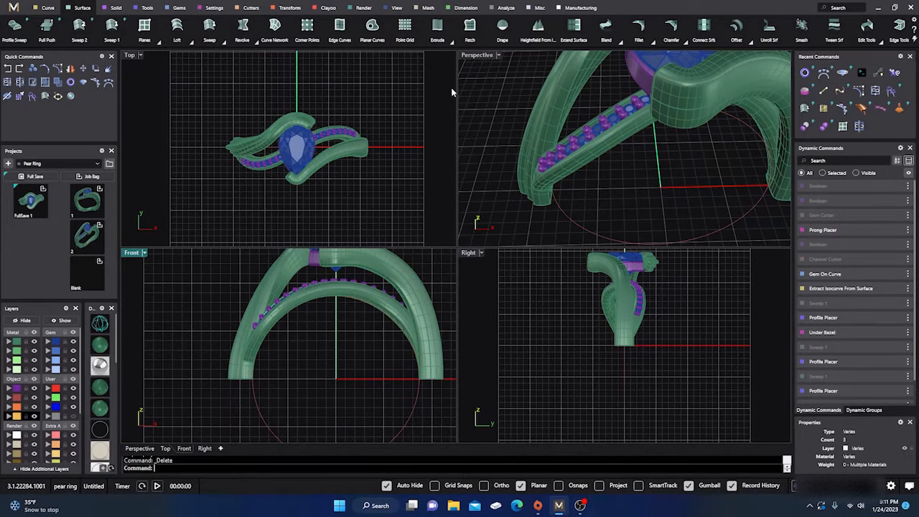
Start Duplicate Edge and select every edge outlining the cut opening at the shank end where the rails merge in a stepped outline
double_click(477, 56)
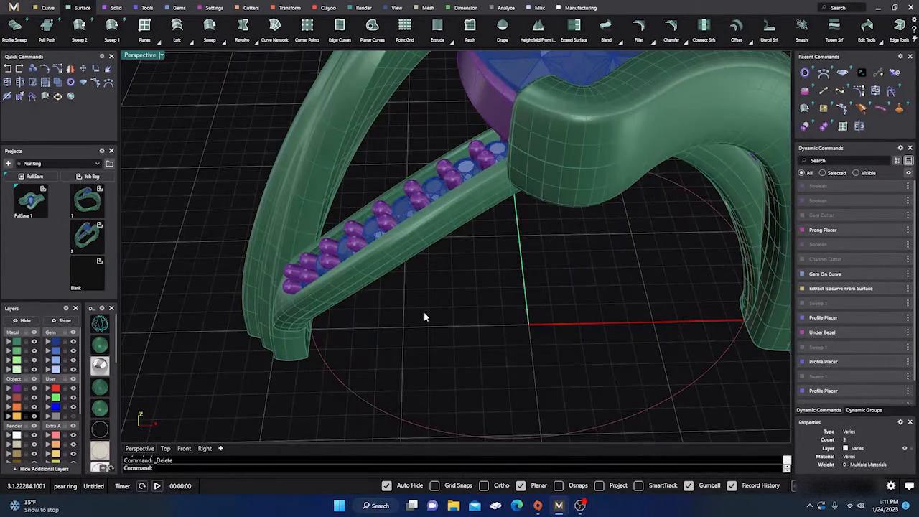
right_click_drag(424, 317, 424, 175)
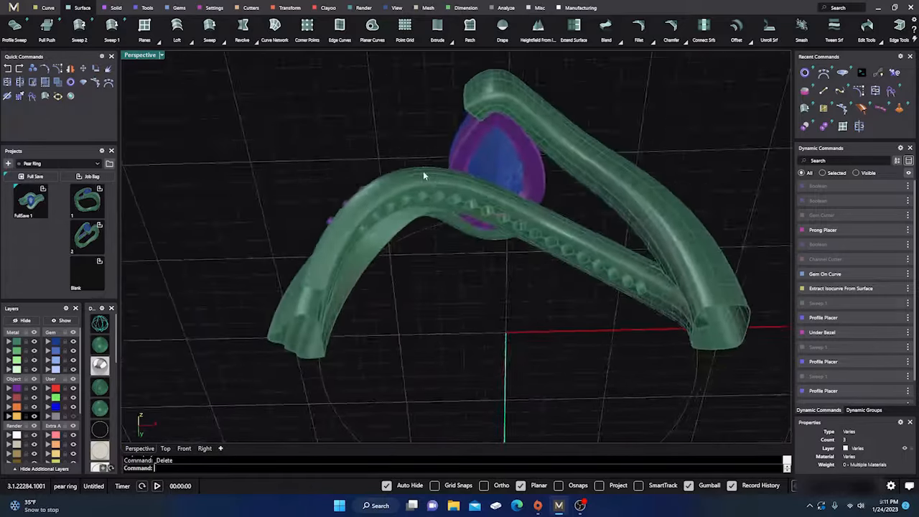
scroll(423, 175, "down", 5)
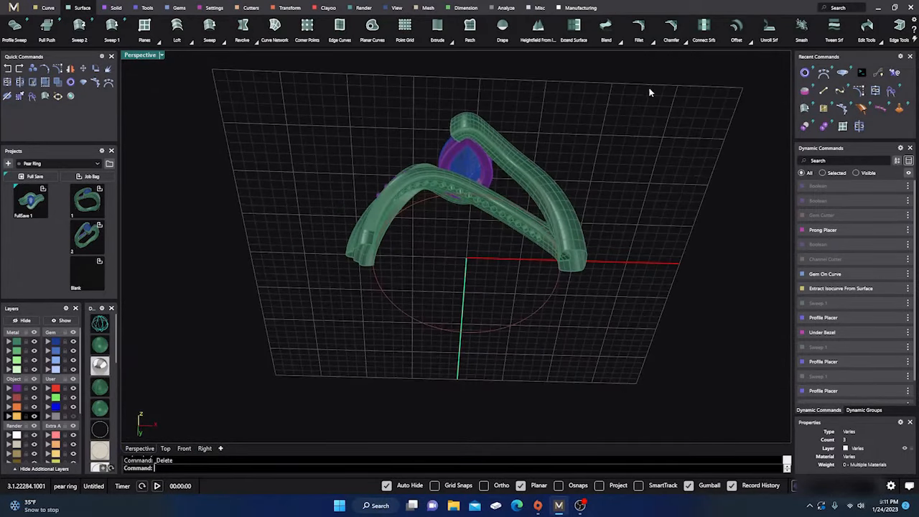
left_click(46, 8)
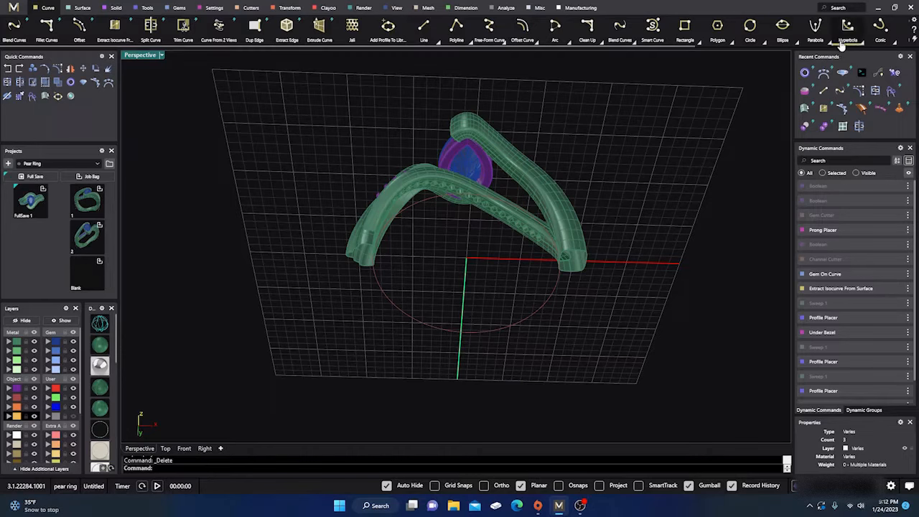
scroll(844, 44, "down", 3)
scroll(844, 45, "down", 1)
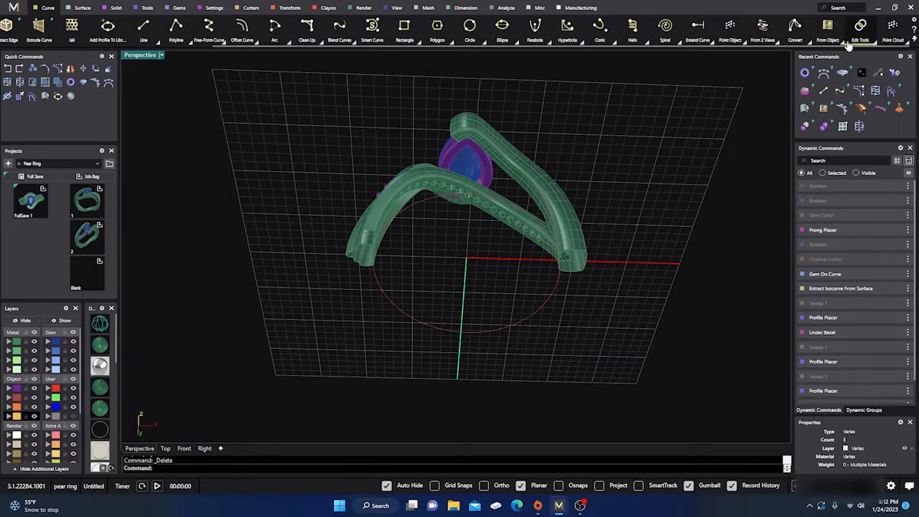
left_click(839, 41)
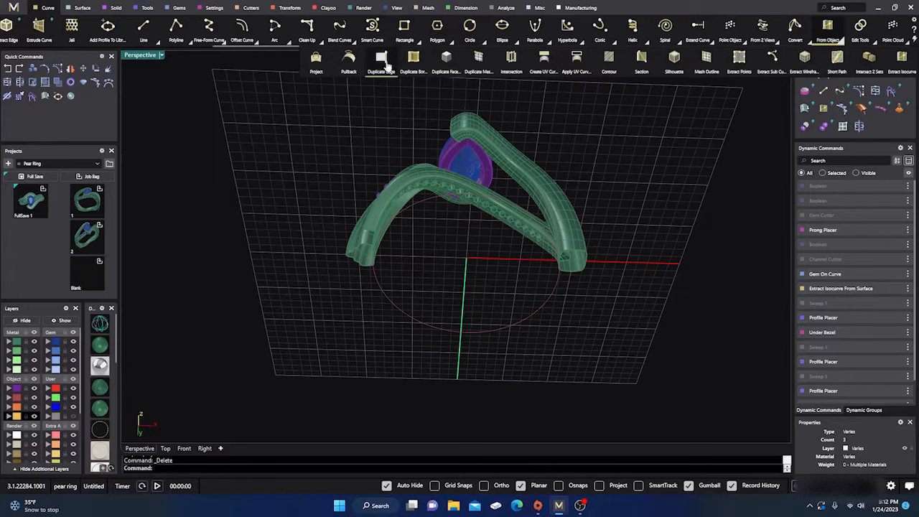
left_click(381, 63)
scroll(361, 246, "up", 3)
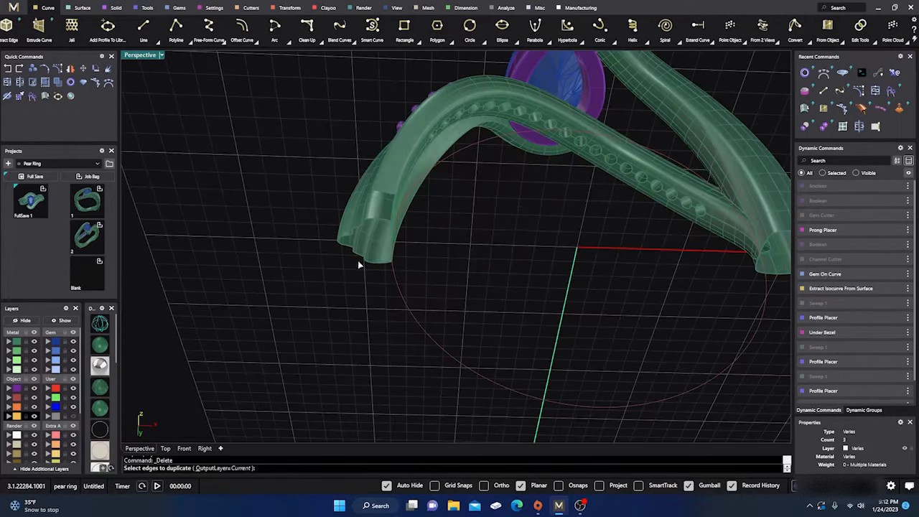
scroll(361, 267, "up", 5)
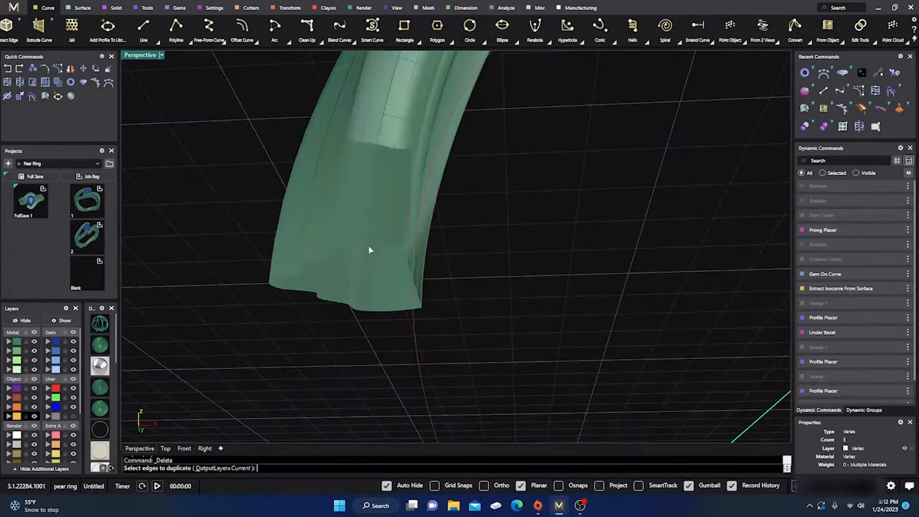
left_click(369, 251)
left_click(404, 264)
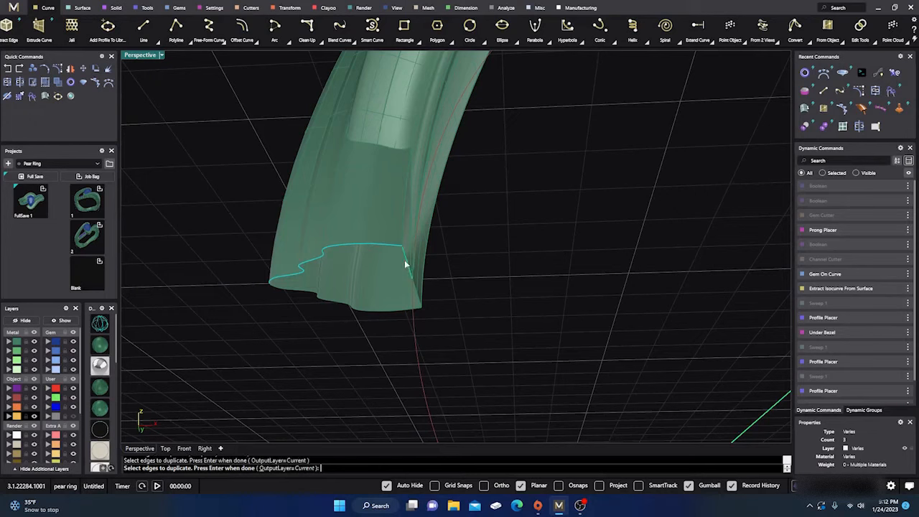
left_click(416, 311)
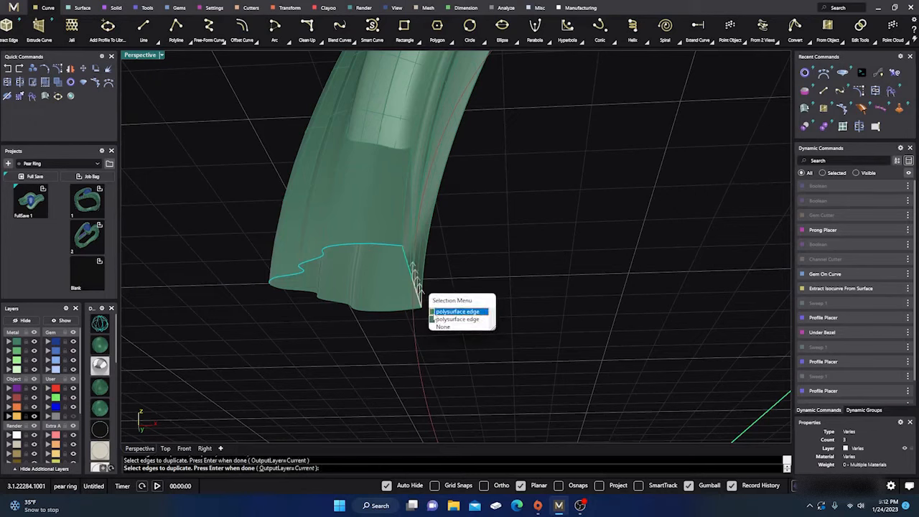
left_click(458, 311)
left_click(399, 310)
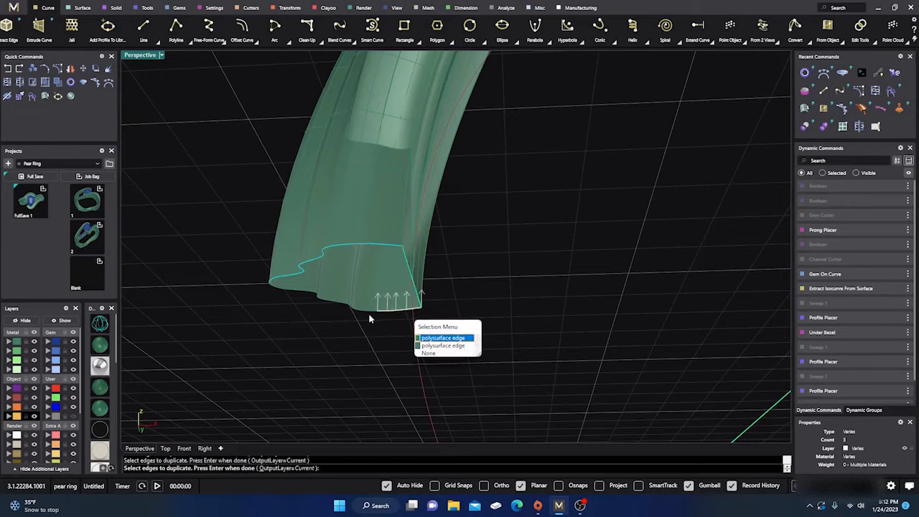
left_click(421, 338)
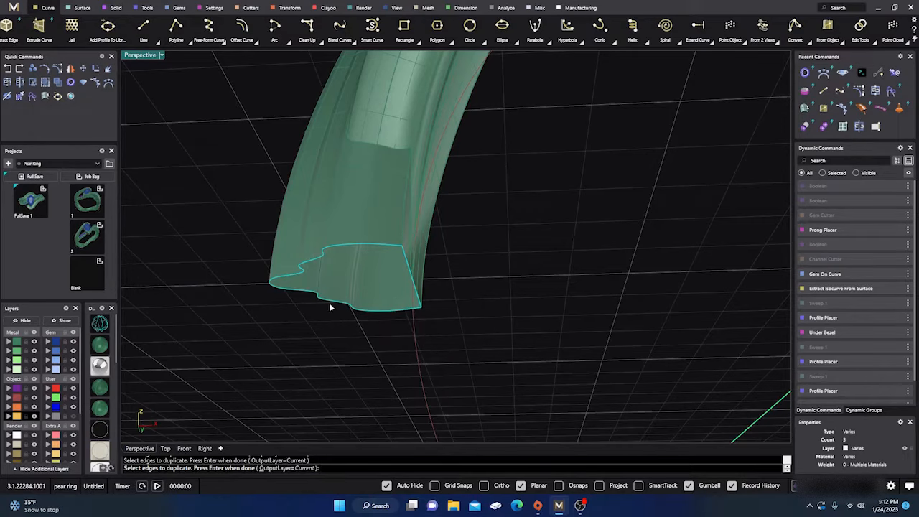
Add the edges around the opposite shank end's opening to the selection and duplicate the edges of both ends
scroll(287, 305, "down", 10)
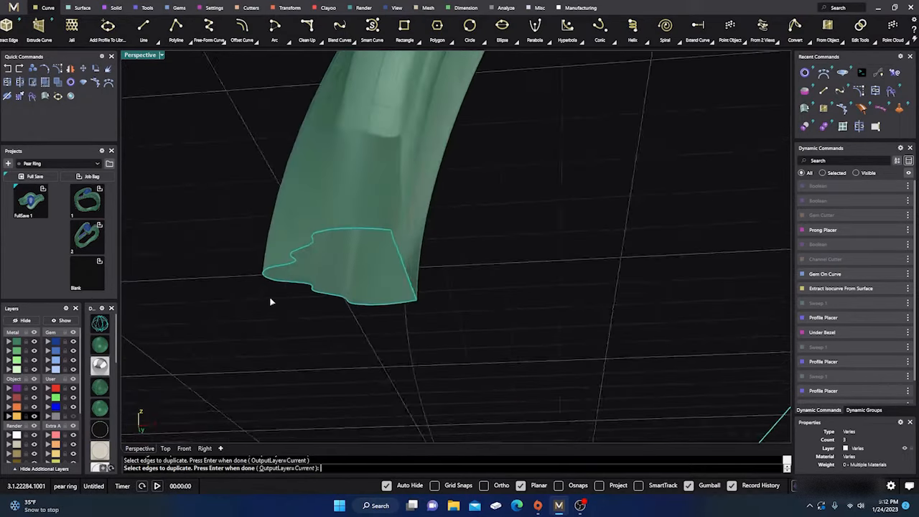
right_click_drag(293, 304, 289, 320)
right_click_drag(610, 322, 565, 300)
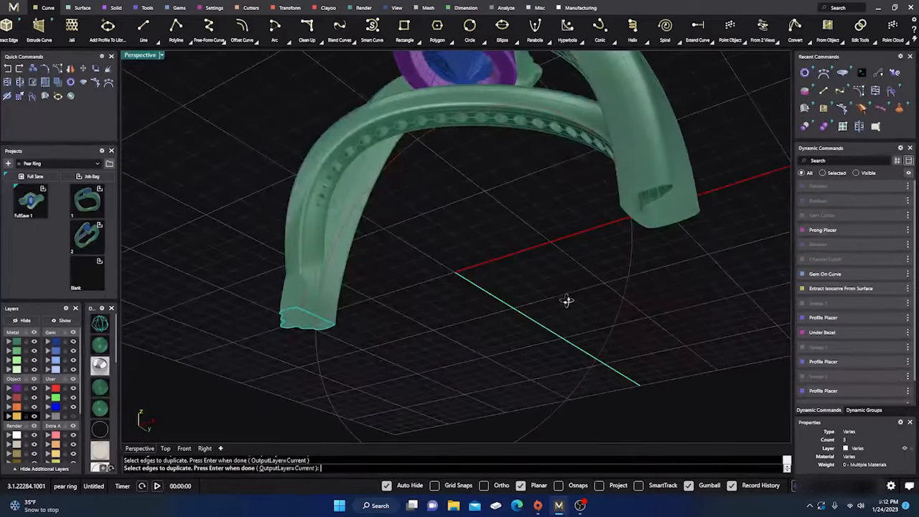
scroll(667, 220, "up", 5)
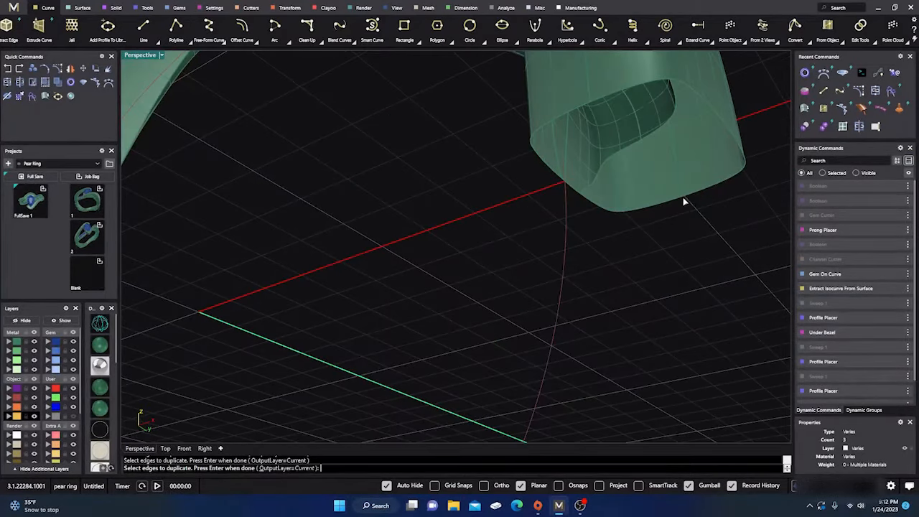
left_click(682, 197)
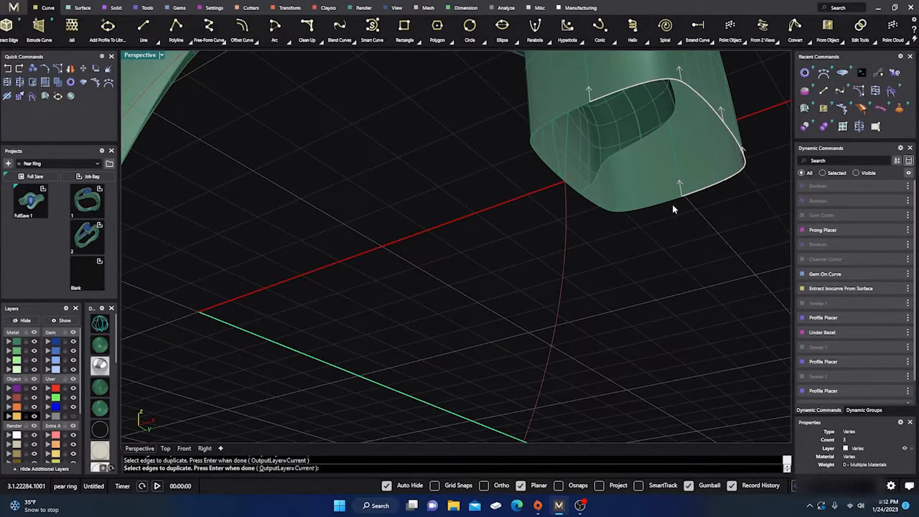
left_click(670, 203)
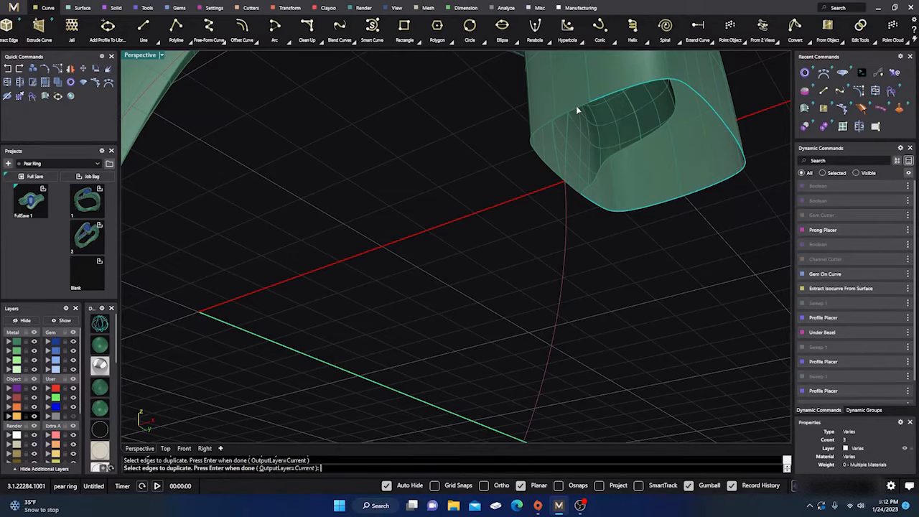
right_click_drag(574, 190, 436, 283)
scroll(436, 283, "up", 3)
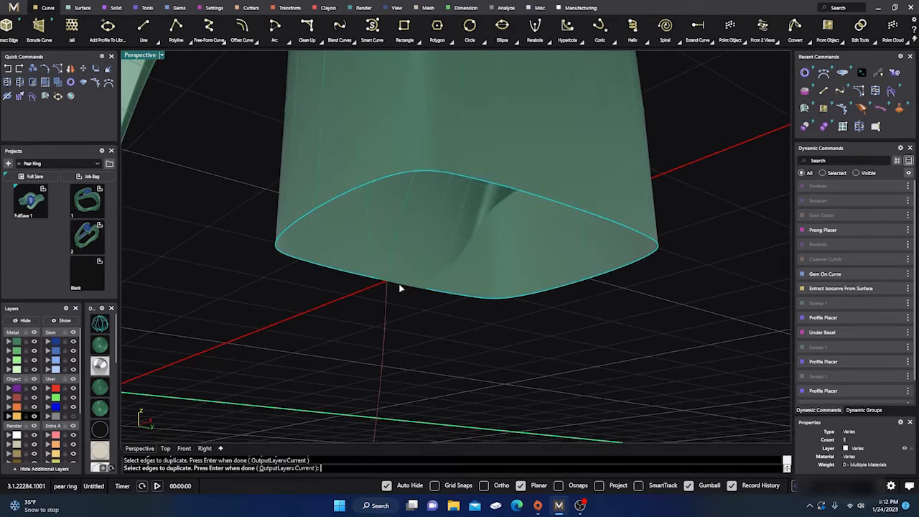
scroll(389, 288, "up", 4)
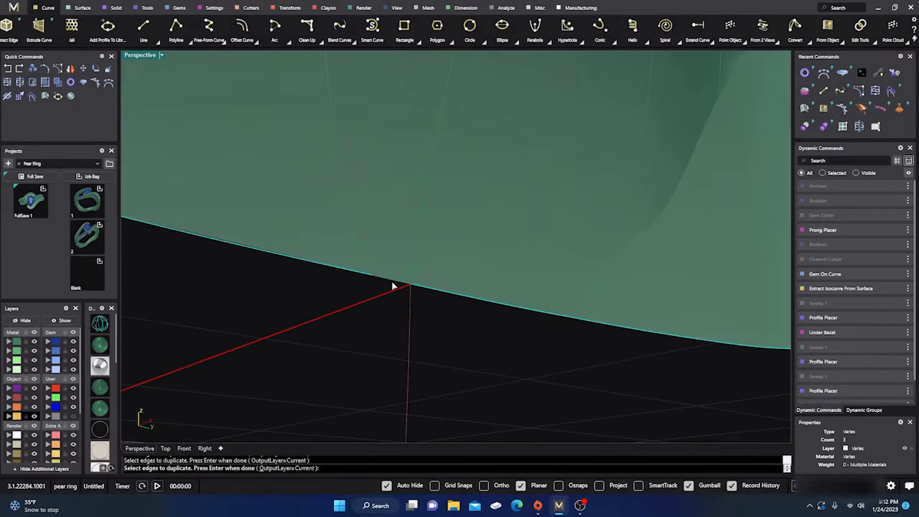
scroll(393, 286, "down", 5)
right_click_drag(435, 269, 460, 276)
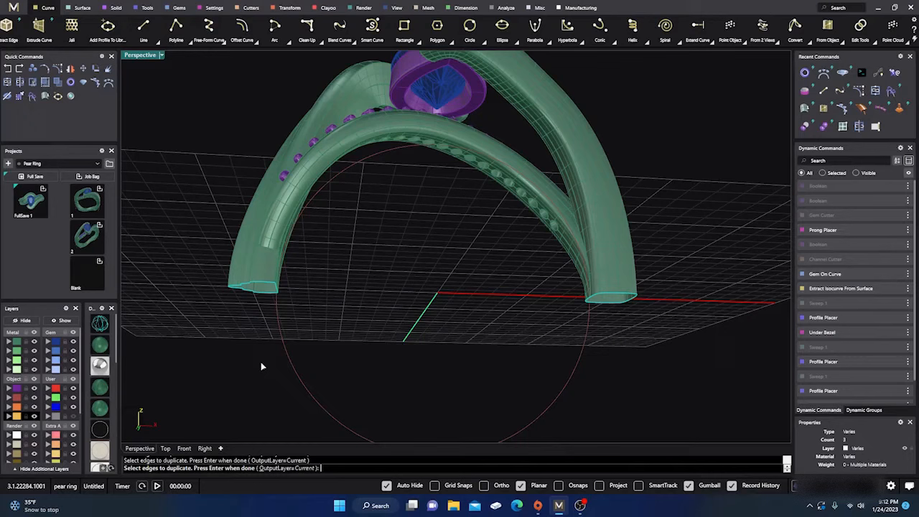
key("Return")
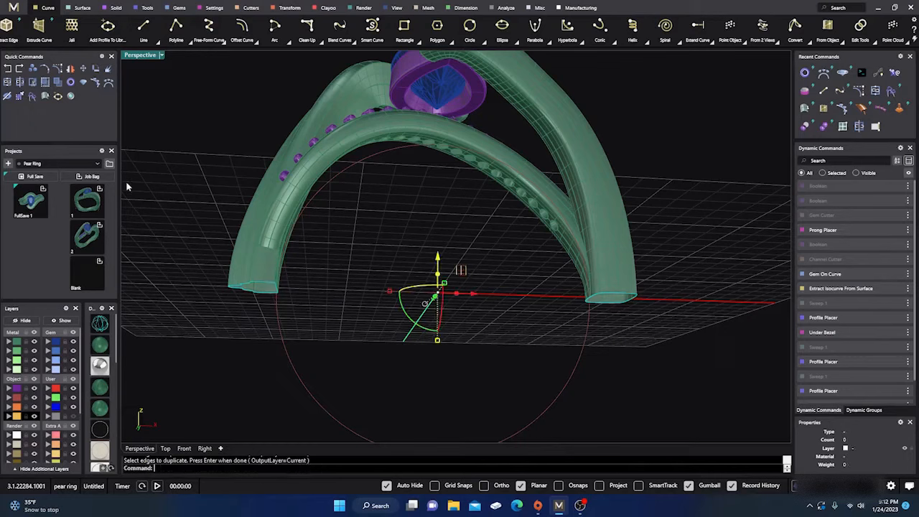
Join the duplicated edge curves into closed outlines, accepting the loss of history
left_click(15, 96)
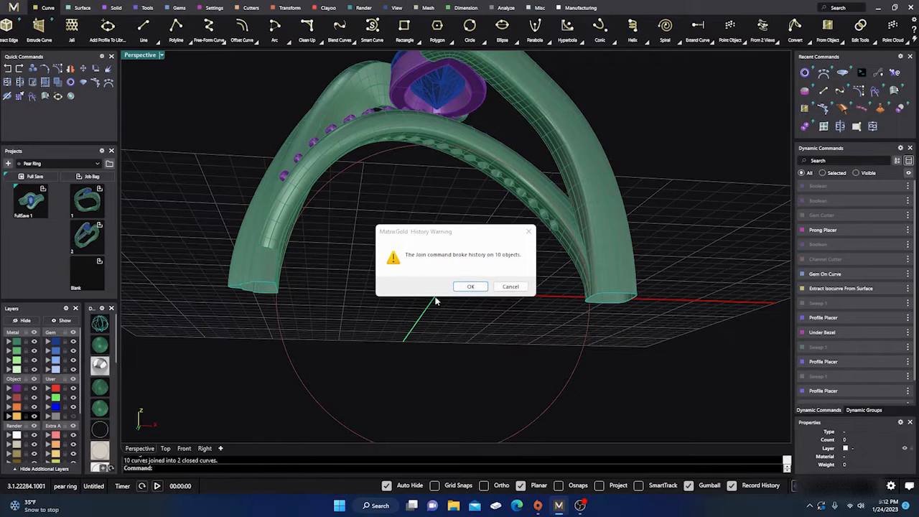
left_click(471, 286)
scroll(464, 225, "down", 3)
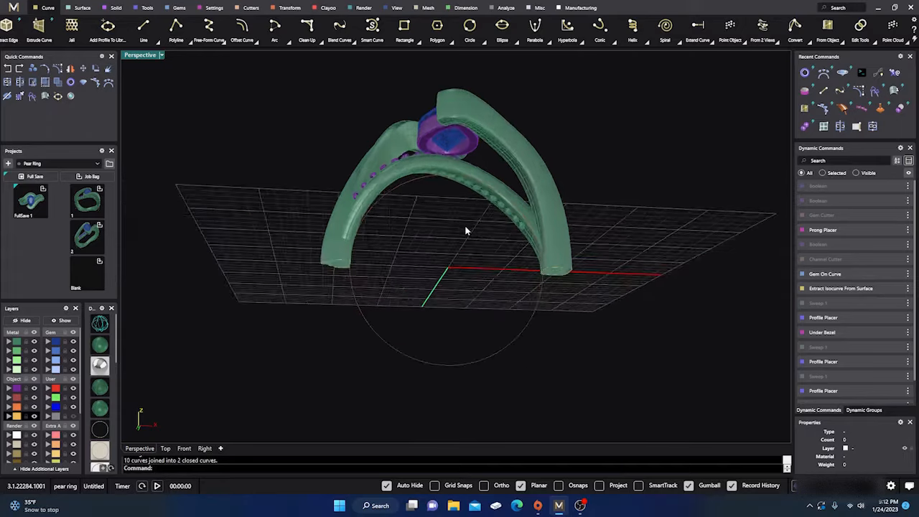
Create an outside ring rail around the finger circle using rail shape 07_EU
right_click_drag(464, 224, 374, 223)
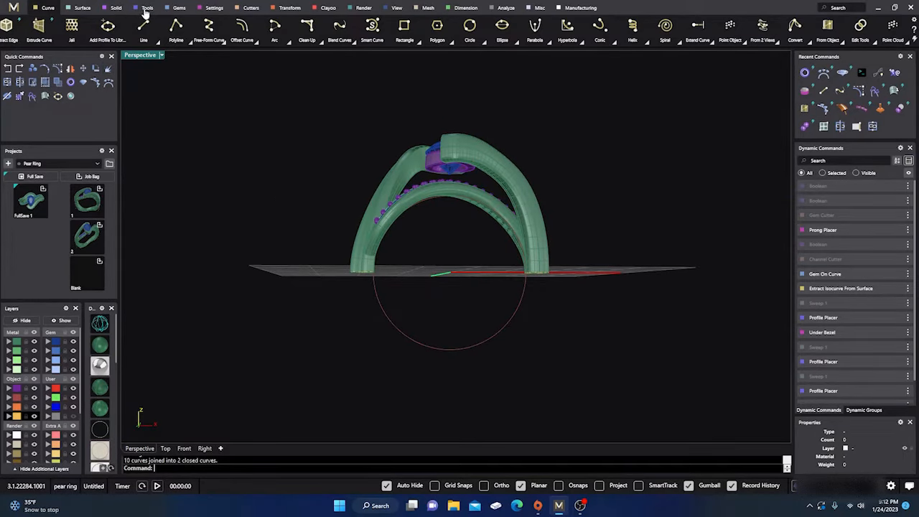
left_click(147, 10)
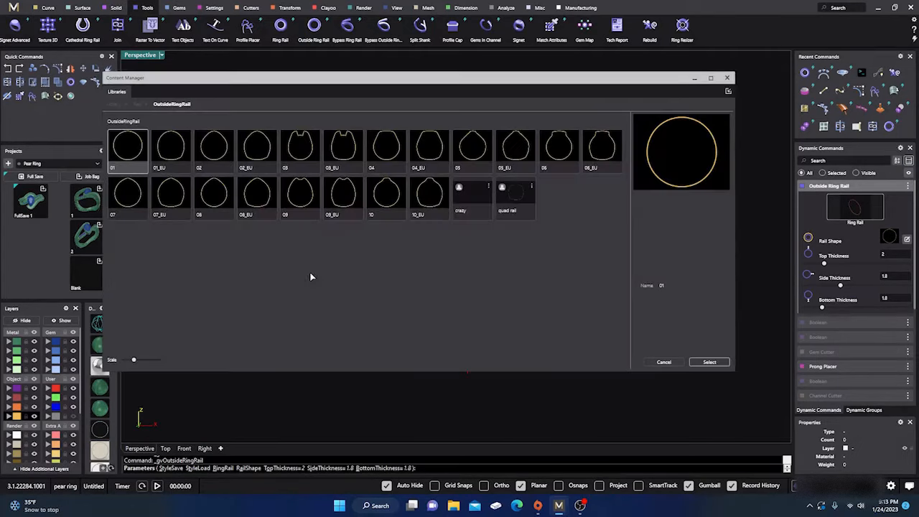
left_click(171, 195)
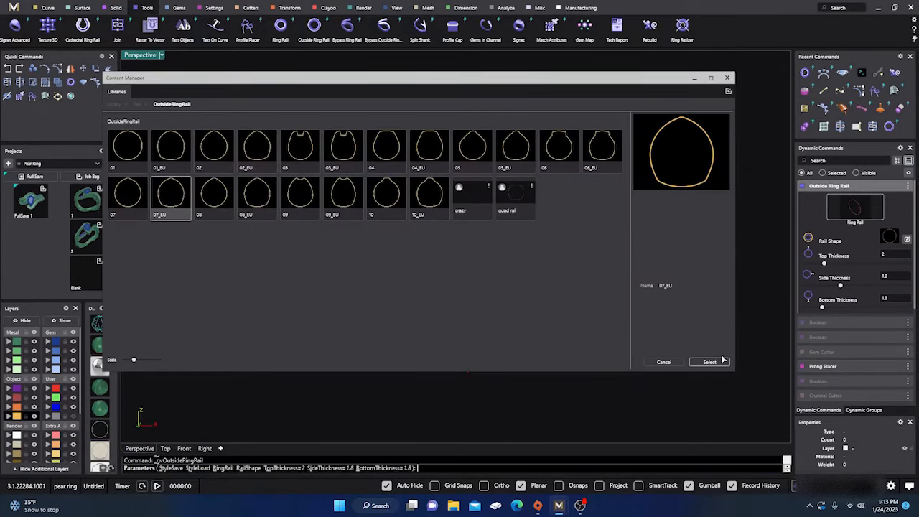
left_click(727, 78)
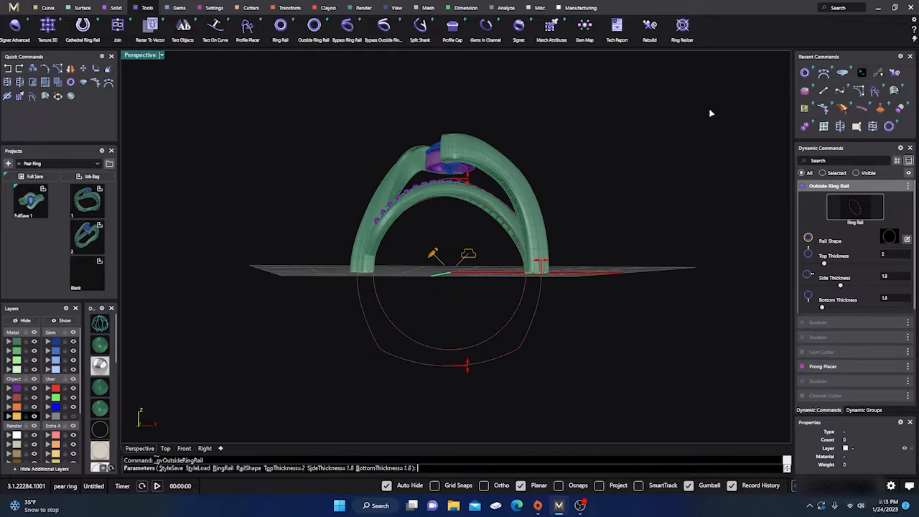
Set the outside ring rail's bottom thickness and side thickness to 2.5 mm and finish the rail
mouse_move(467, 367)
left_click_drag(467, 367, 467, 372)
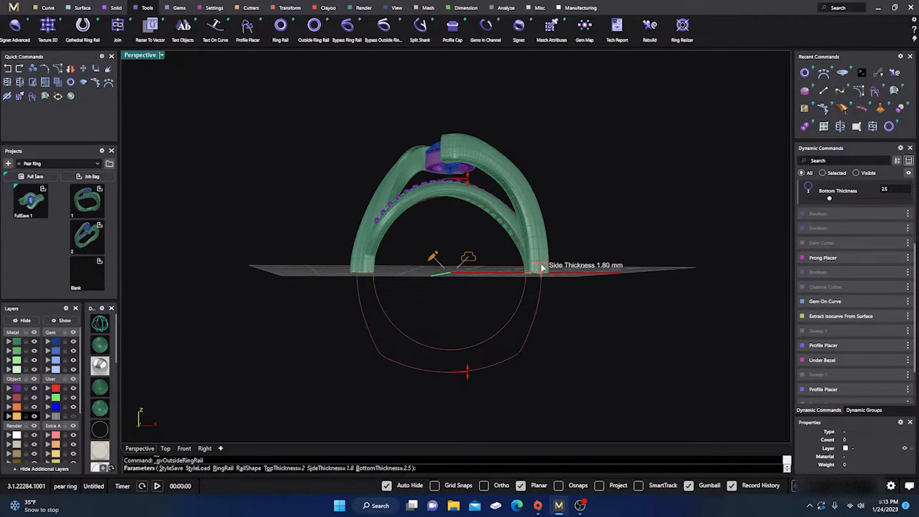
left_click_drag(540, 263, 547, 268)
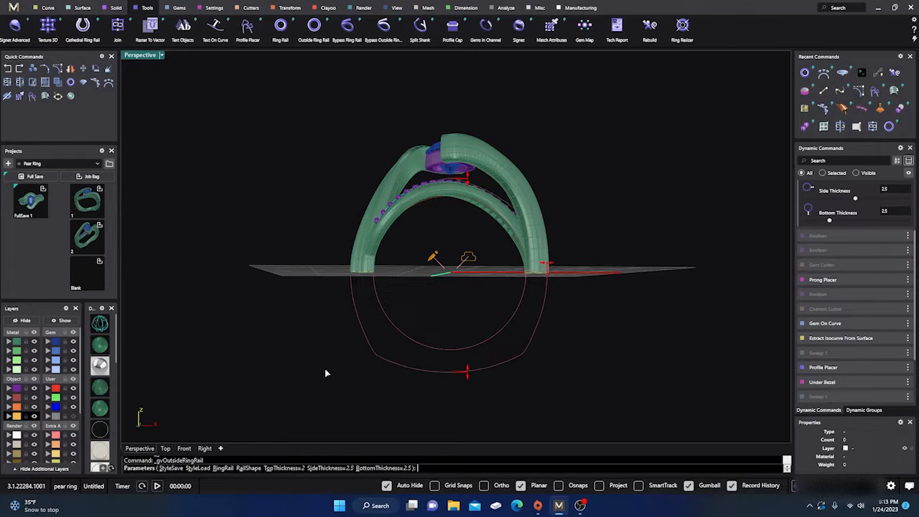
right_click(290, 367)
right_click_drag(274, 326, 305, 348)
scroll(458, 260, "down", 5)
right_click_drag(391, 327, 431, 311)
scroll(433, 310, "up", 4)
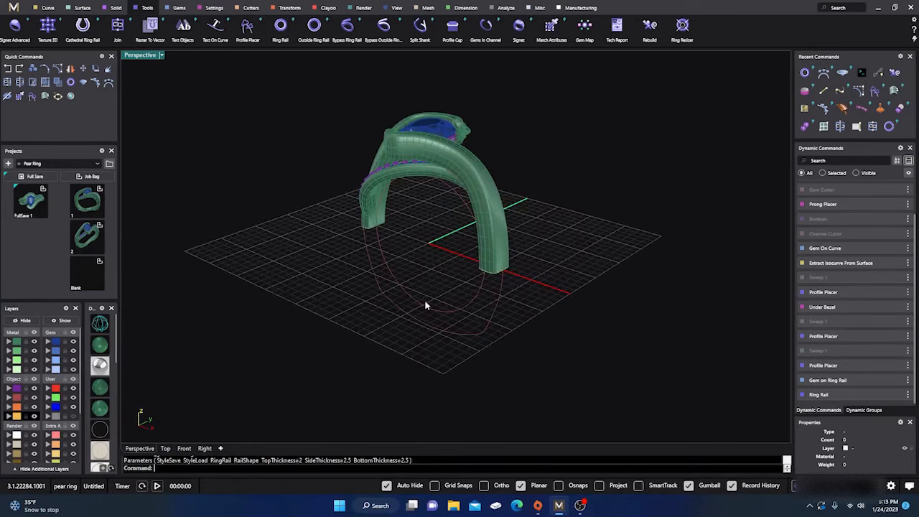
Place a profile on the inner finger rail at position 0.5, the bottom of the ring, using shank profile 02
left_click(425, 305)
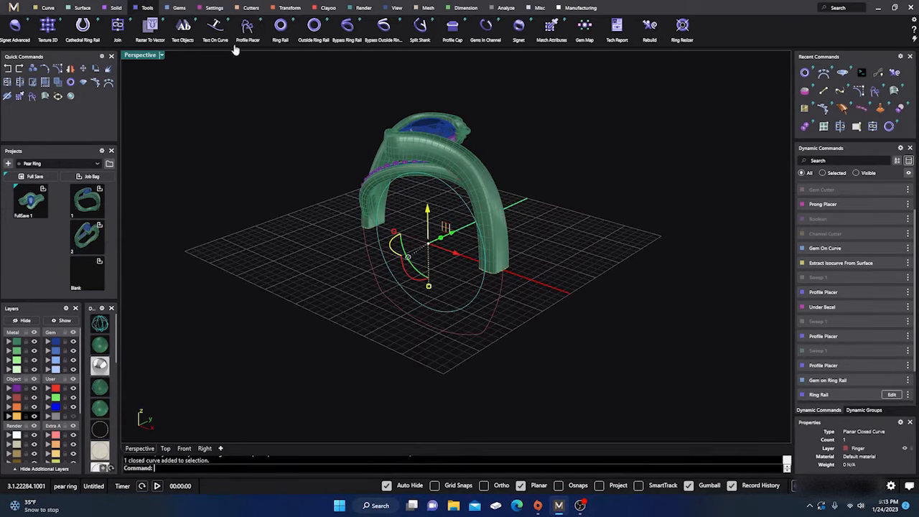
left_click(247, 30)
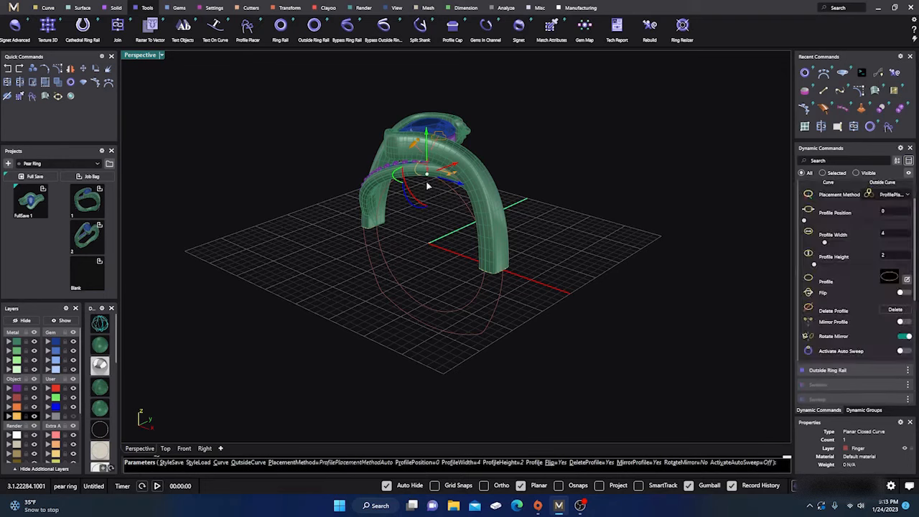
left_click_drag(427, 177, 401, 297)
right_click_drag(393, 363, 382, 351)
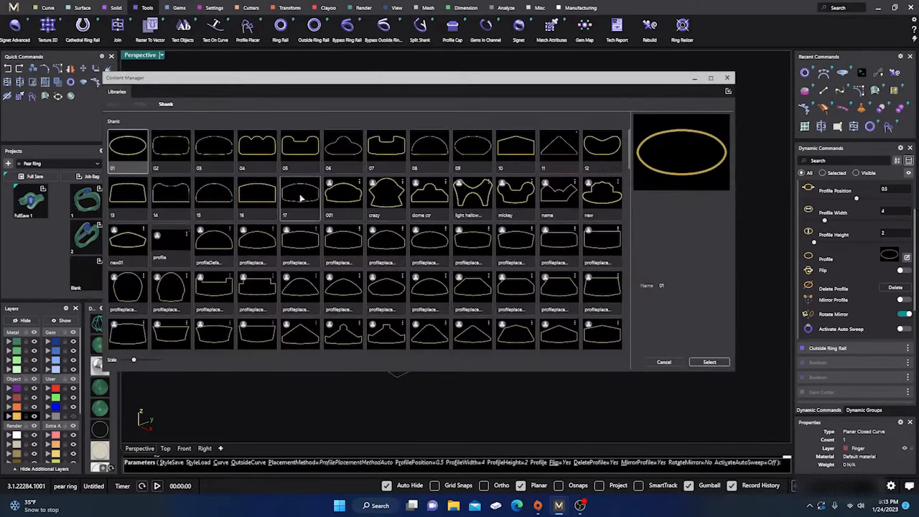
left_click(177, 156)
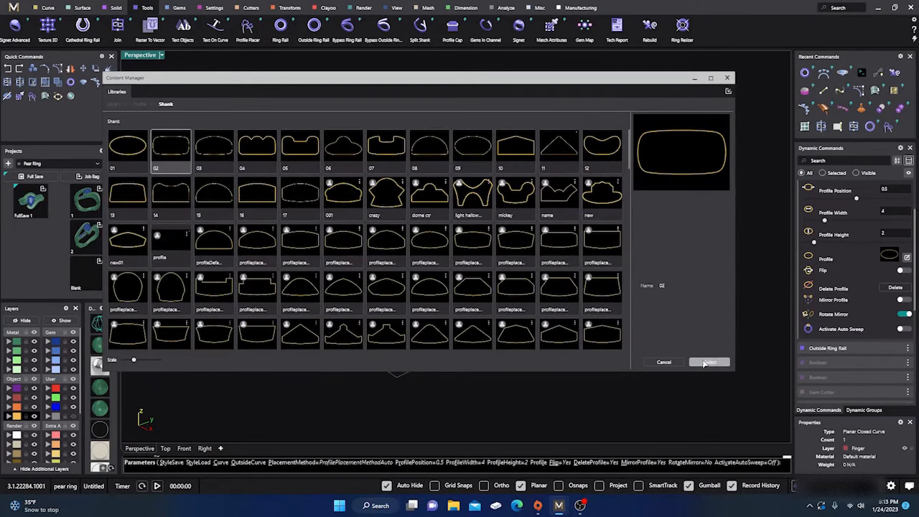
left_click(727, 78)
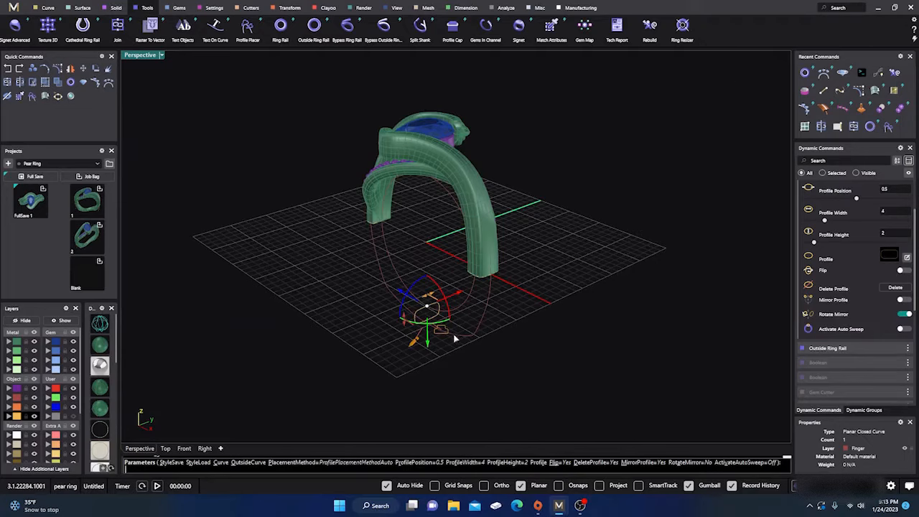
Assign the outer ring rail as the outside curve of the bottom profile placement and finish the placement
scroll(454, 339, "up", 3)
scroll(857, 252, "up", 2)
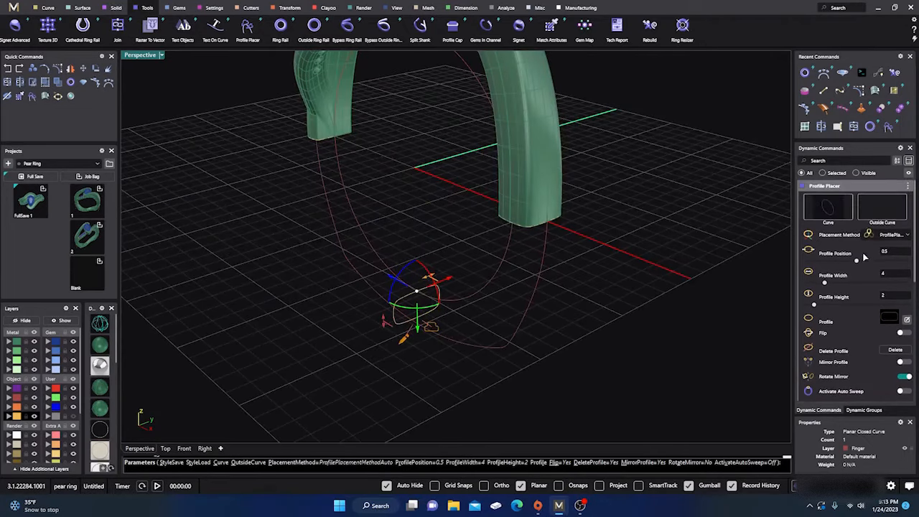
left_click(881, 206)
left_click(472, 344)
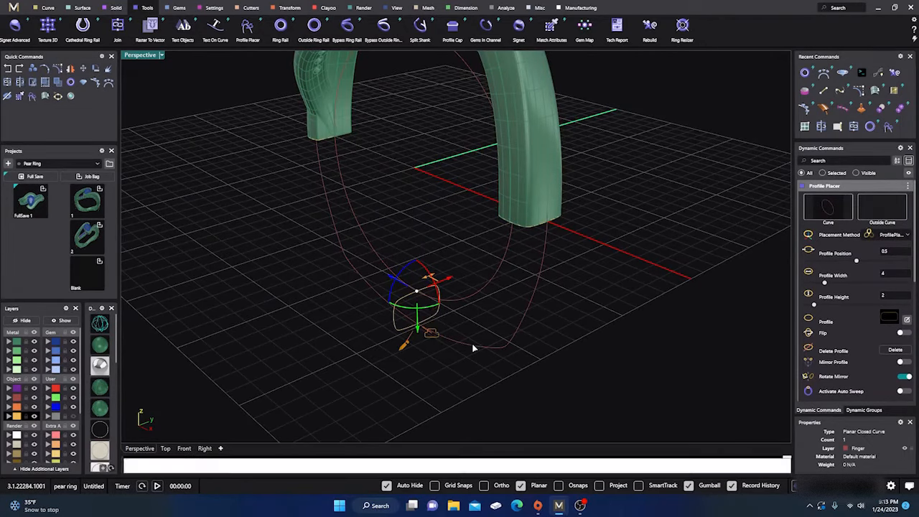
right_click_drag(484, 330, 445, 295)
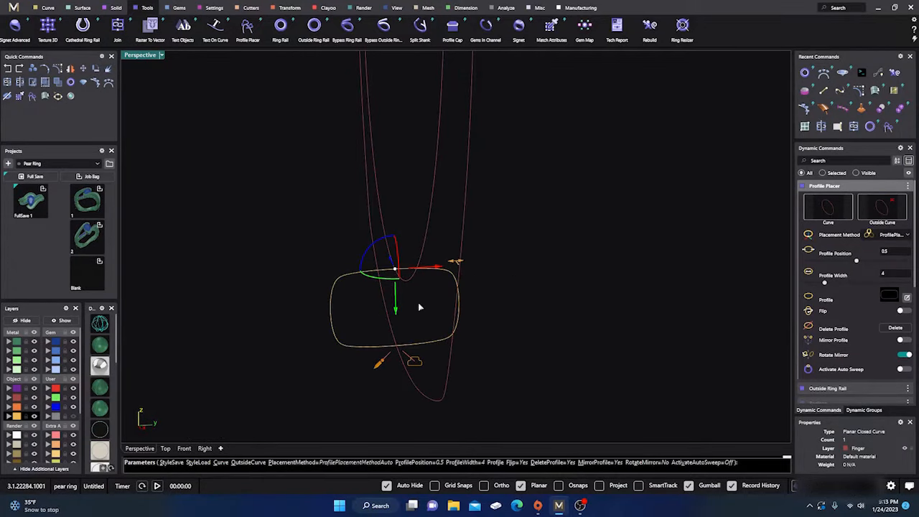
right_click_drag(284, 310, 308, 327)
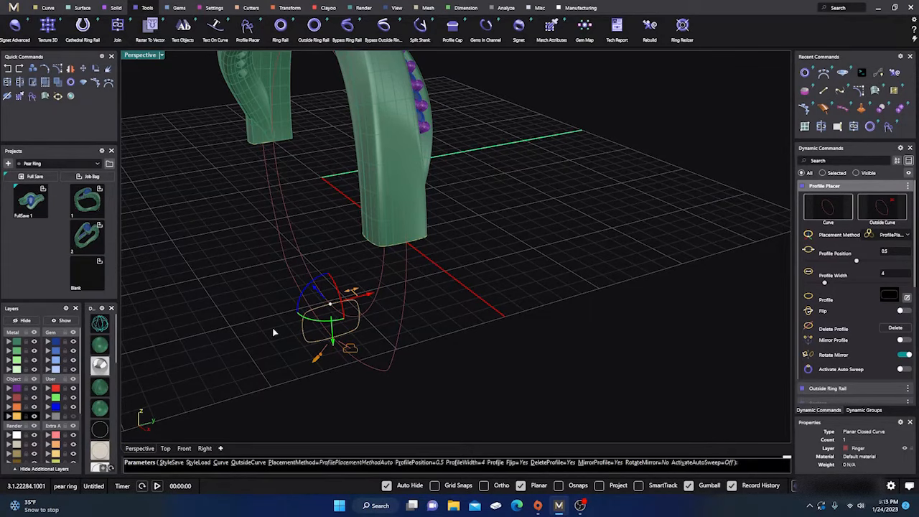
right_click(272, 329)
Create a Sweep 2 along the inner and outer ring rails using the trimmed shank end outlines and the bottom profile
scroll(298, 318, "down", 4)
right_click_drag(298, 318, 255, 267)
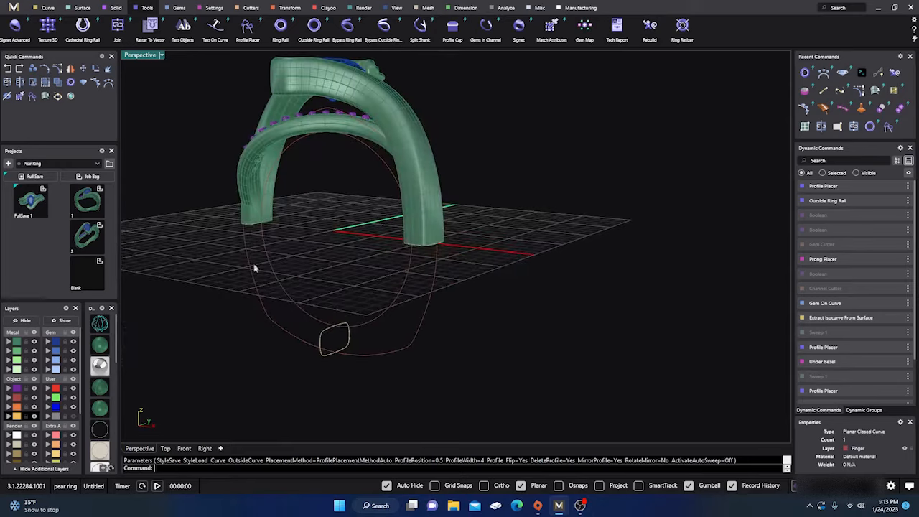
left_click(81, 8)
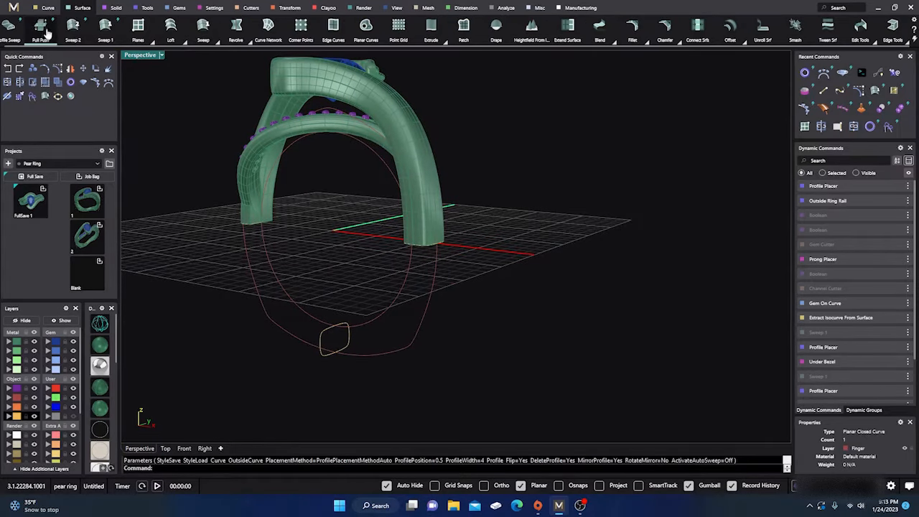
left_click(71, 26)
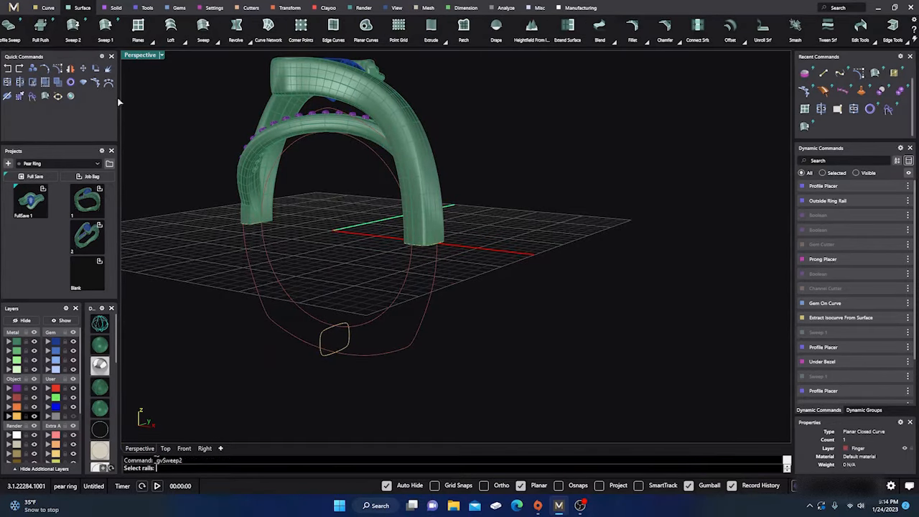
left_click(289, 296)
left_click(269, 321)
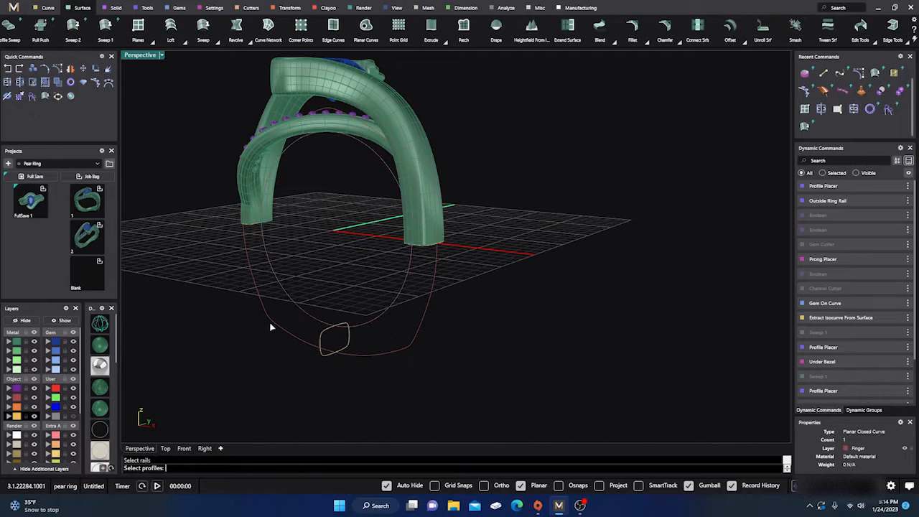
left_click(253, 224)
left_click(322, 337)
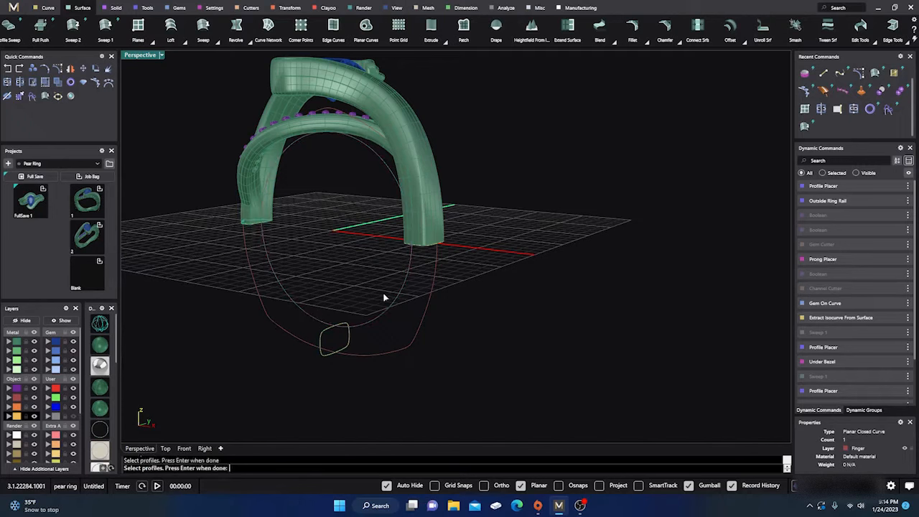
key("Return")
Turn off the sweep's mirror cap, start dome and end dome, then finish the lower shank
right_click_drag(404, 373, 564, 280)
scroll(469, 338, "down", 7)
scroll(519, 313, "up", 6)
scroll(530, 322, "up", 5)
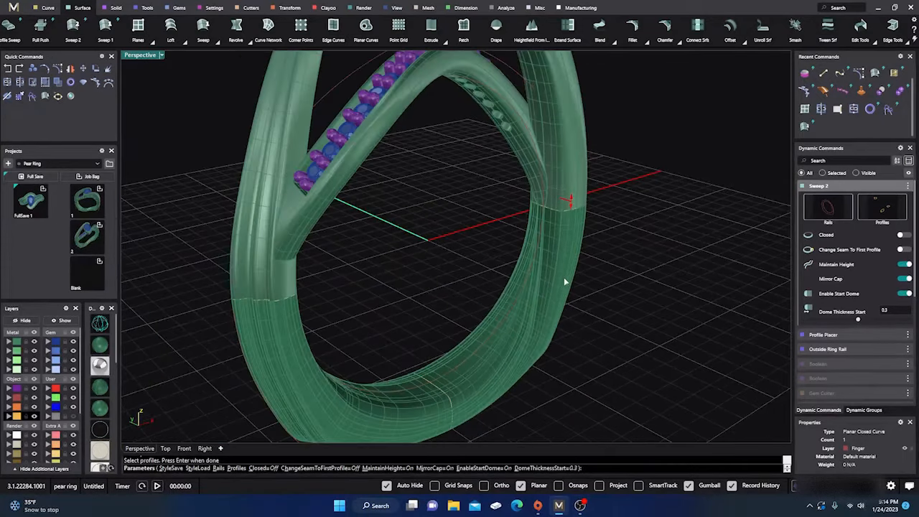
left_click(906, 278)
left_click(904, 293)
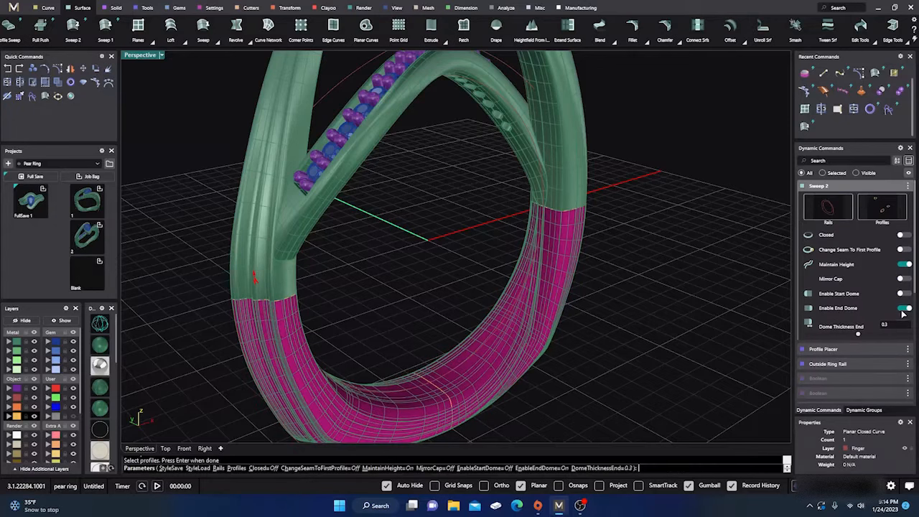
left_click(903, 308)
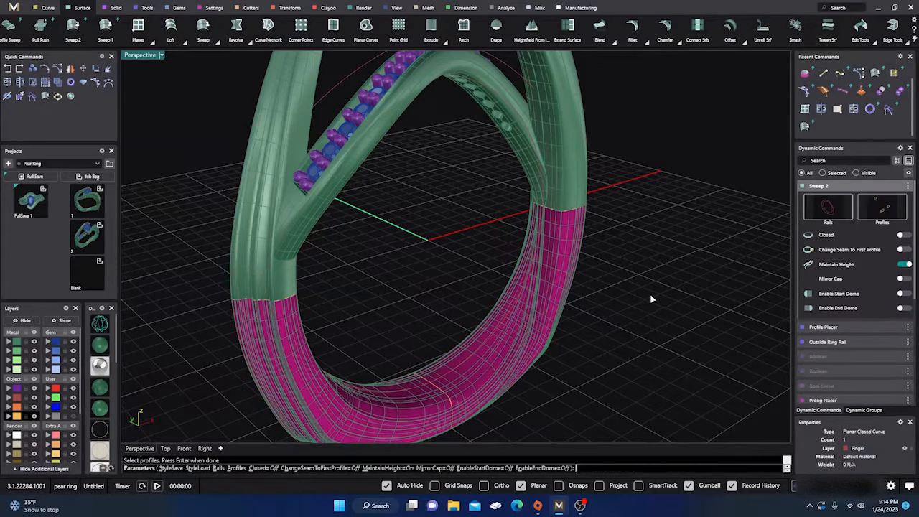
key("Return")
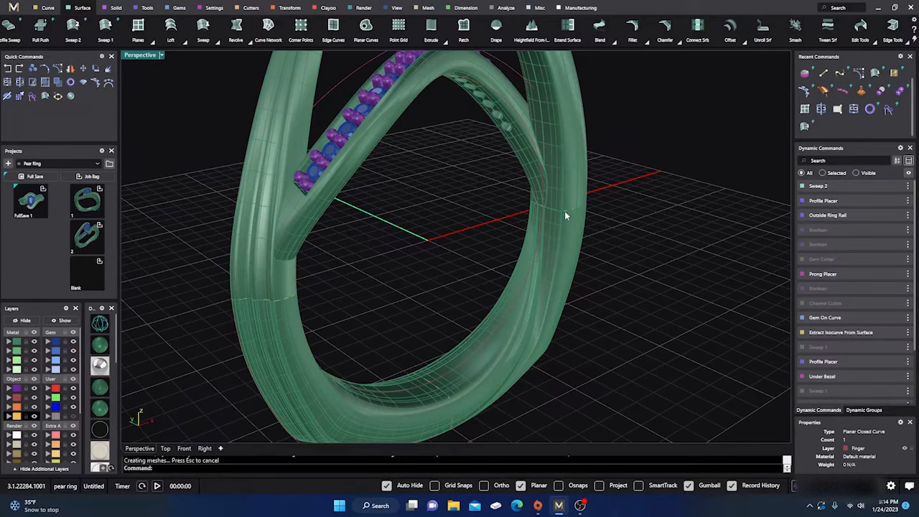
Turn on object snaps and move the seam of the +X side shank end outline onto the inner finger rail
left_click(564, 211)
left_click(596, 241)
scroll(344, 288, "down", 5)
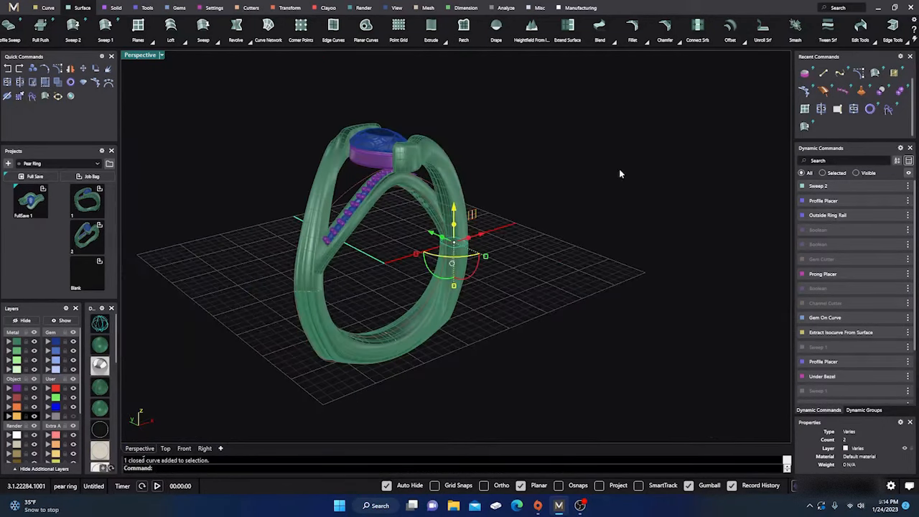
left_click(46, 8)
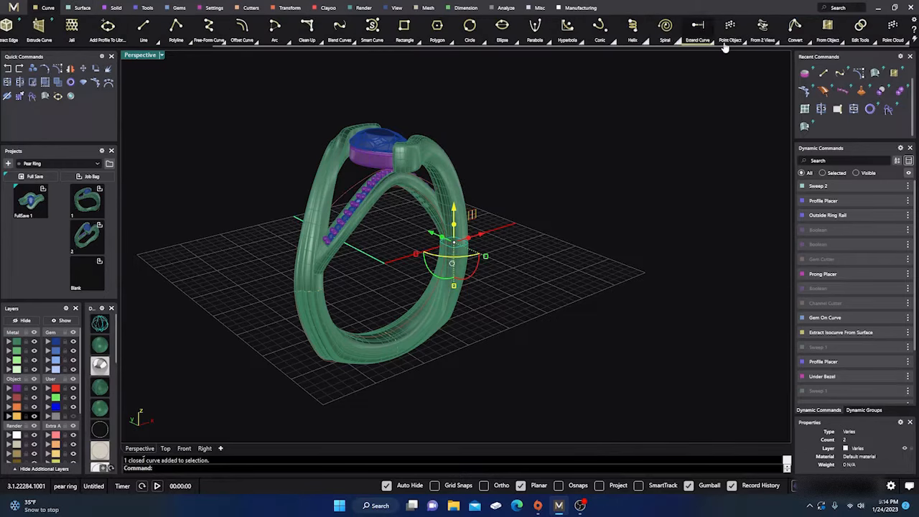
left_click(869, 41)
left_click(608, 58)
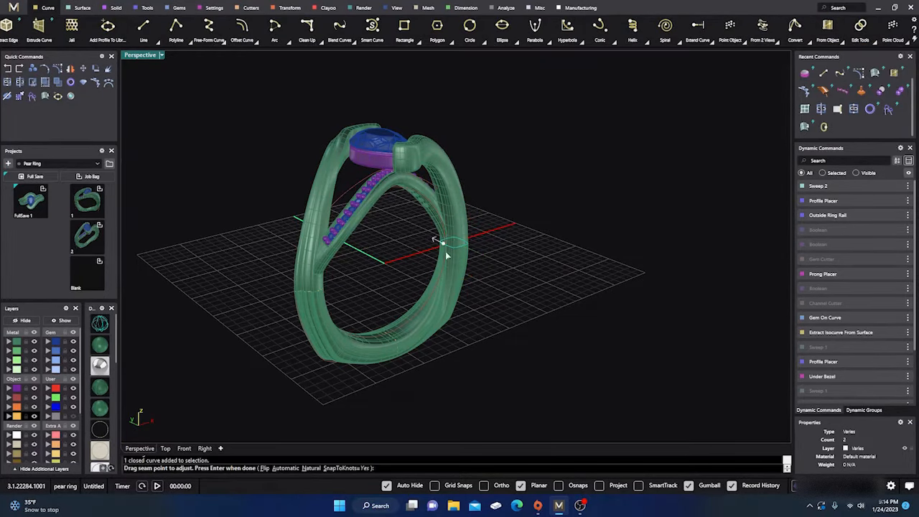
scroll(445, 251, "up", 5)
scroll(442, 241, "up", 3)
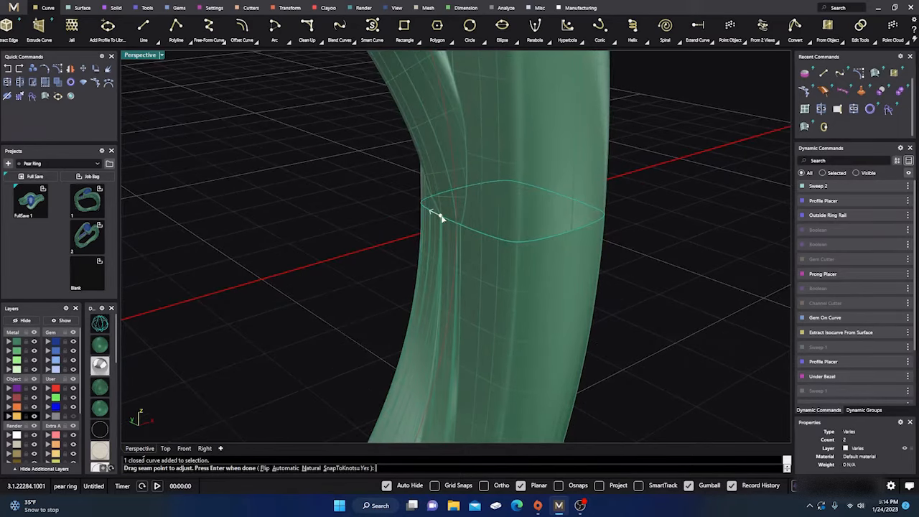
left_click_drag(441, 216, 461, 225)
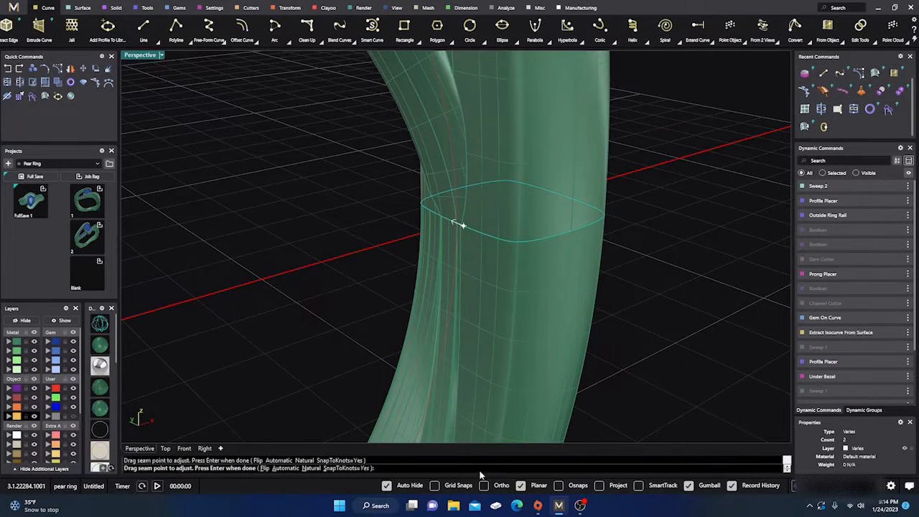
left_click(567, 486)
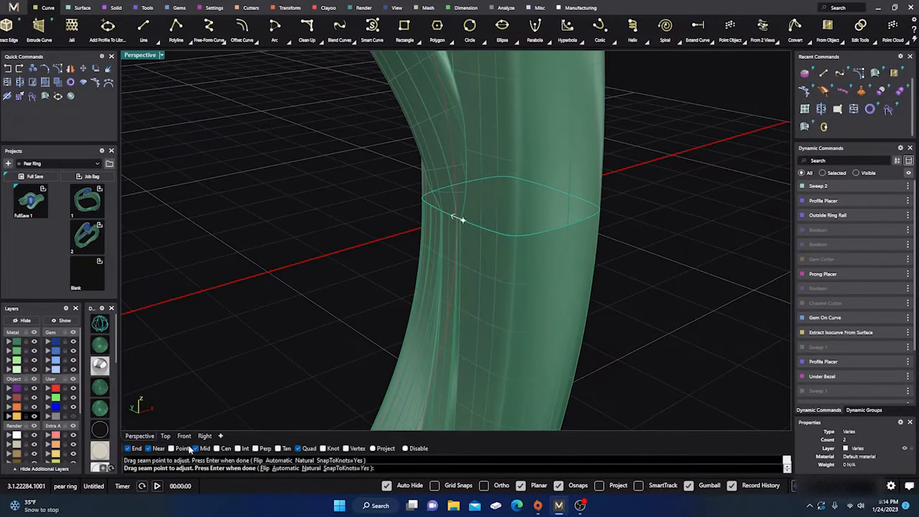
left_click_drag(464, 221, 456, 217)
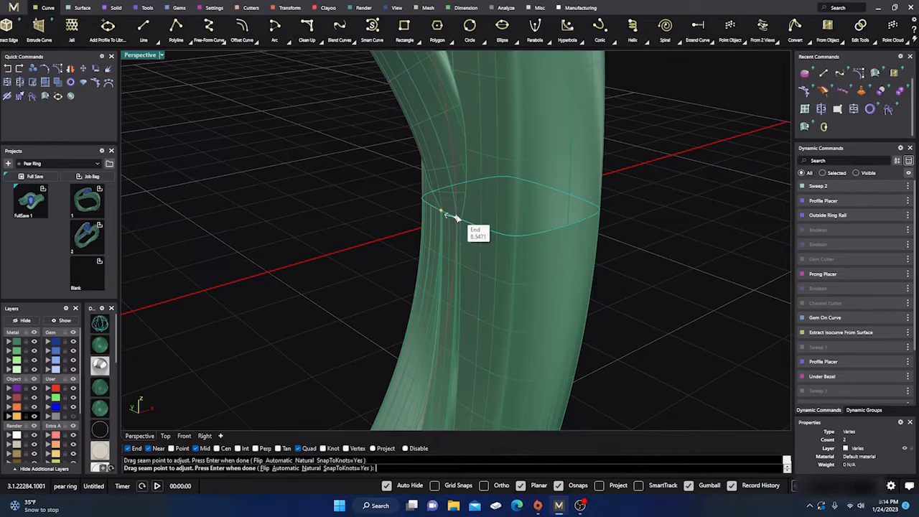
key("Return")
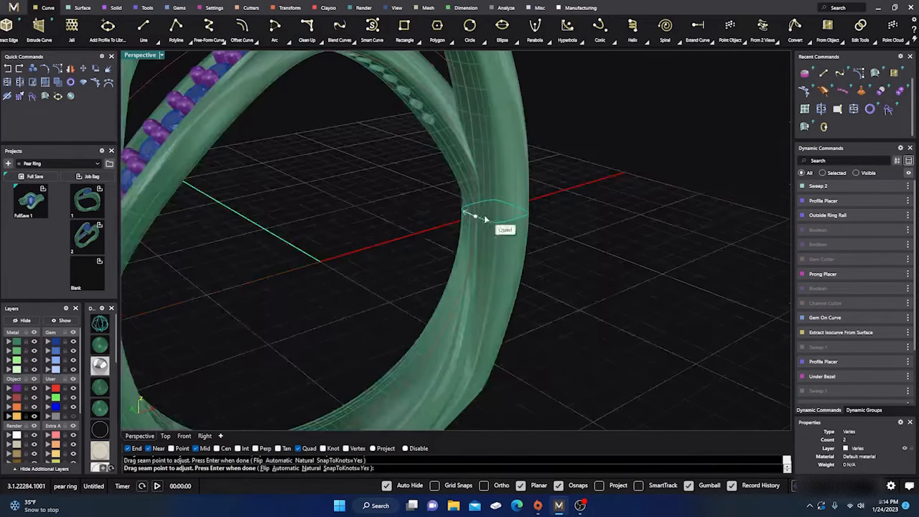
Adjust the curve seam of the bottom profile at the inner finger rail, accepting the loss of its placement history
scroll(446, 276, "down", 7)
right_click_drag(446, 277, 414, 340)
scroll(417, 337, "up", 4)
scroll(431, 355, "up", 5)
left_click(257, 290)
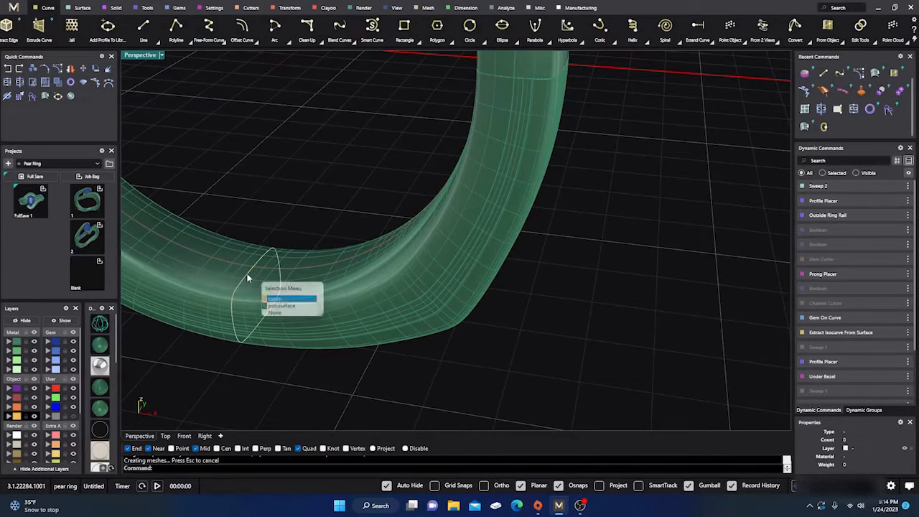
left_click(276, 299)
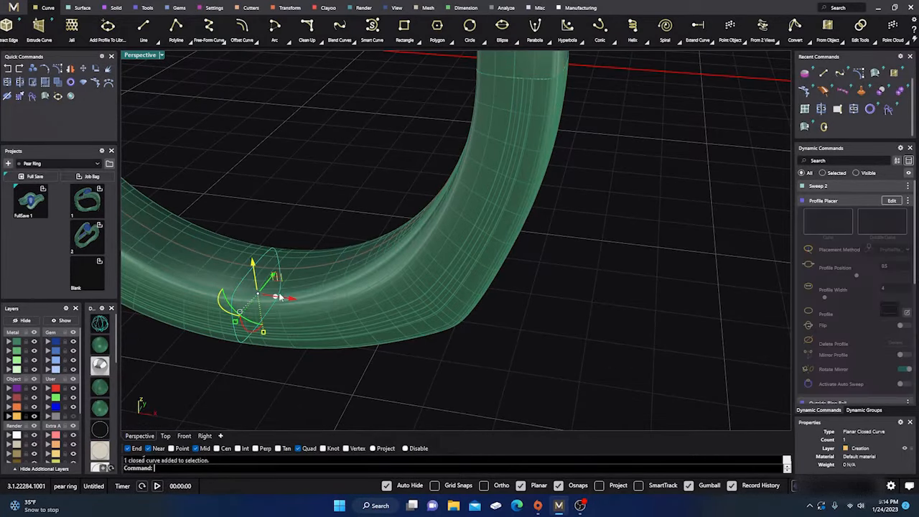
left_click(261, 260)
key("Return")
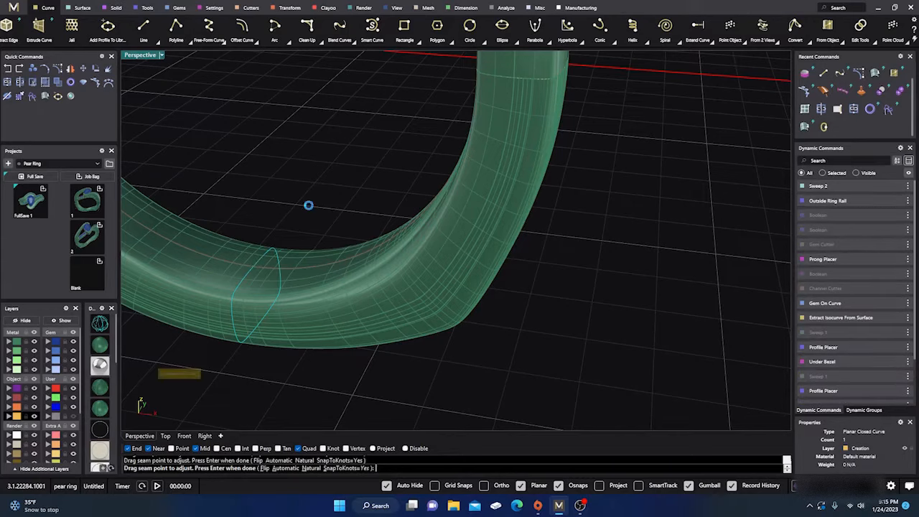
Recheck the seam point and direction of the +X side shank end outline
right_click_drag(402, 252, 503, 283)
scroll(486, 192, "up", 6)
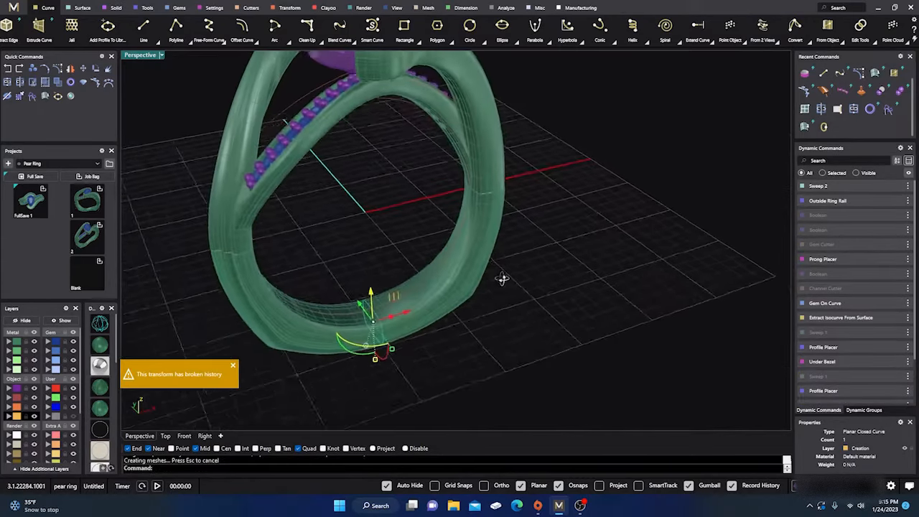
left_click(490, 178)
left_click(430, 181)
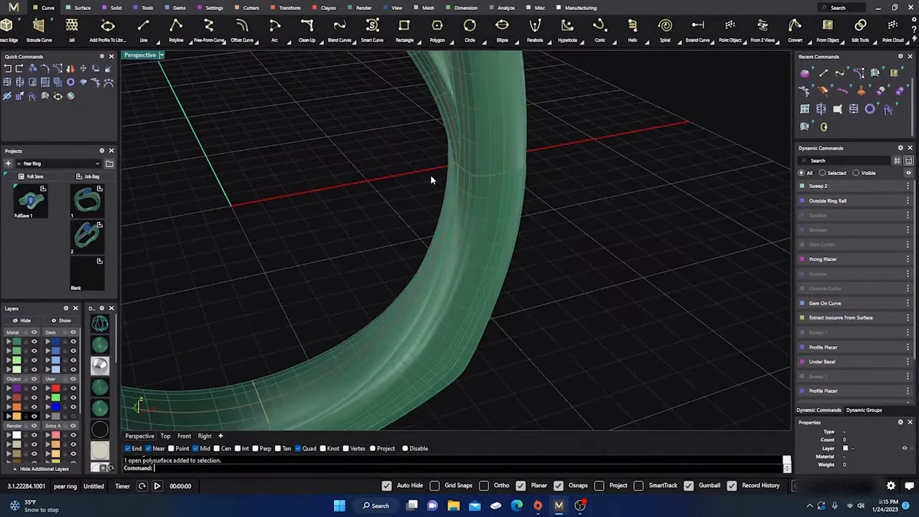
left_click(488, 190)
left_click(501, 202)
right_click(501, 203)
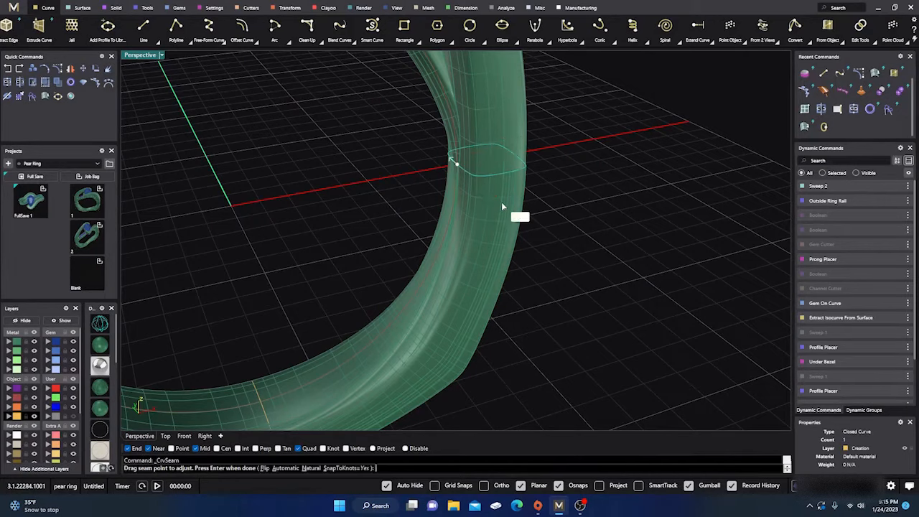
right_click(346, 247)
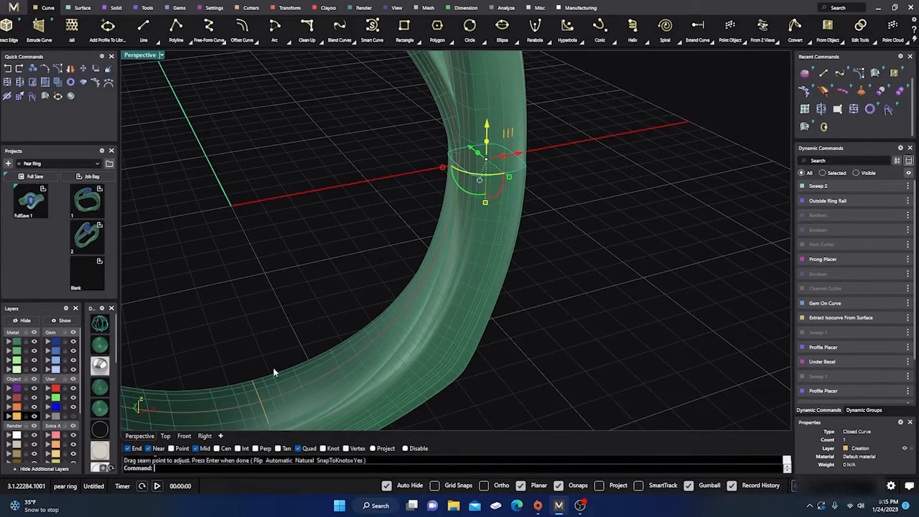
Check the bottom profile's seam point and direction against the inner finger rail
left_click(256, 393)
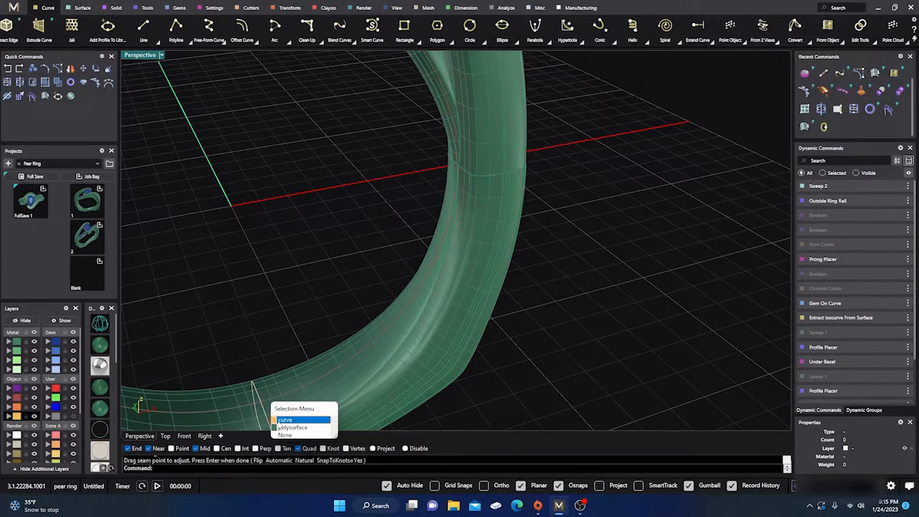
left_click(280, 420)
right_click(292, 320)
scroll(308, 303, "down", 4)
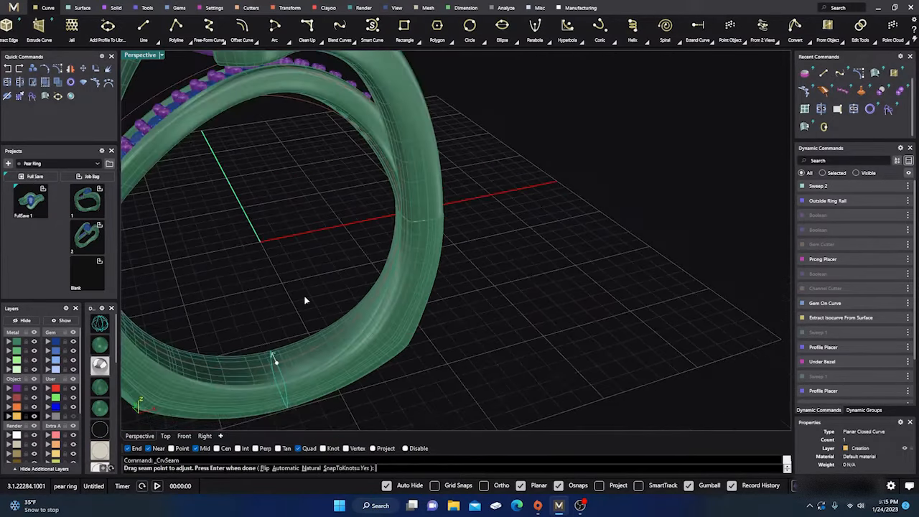
right_click(305, 300)
Move the seam of the opposite, -X side shank end outline from its outer edge onto the inner finger rail
right_click_drag(305, 300, 274, 217)
scroll(274, 219, "up", 5)
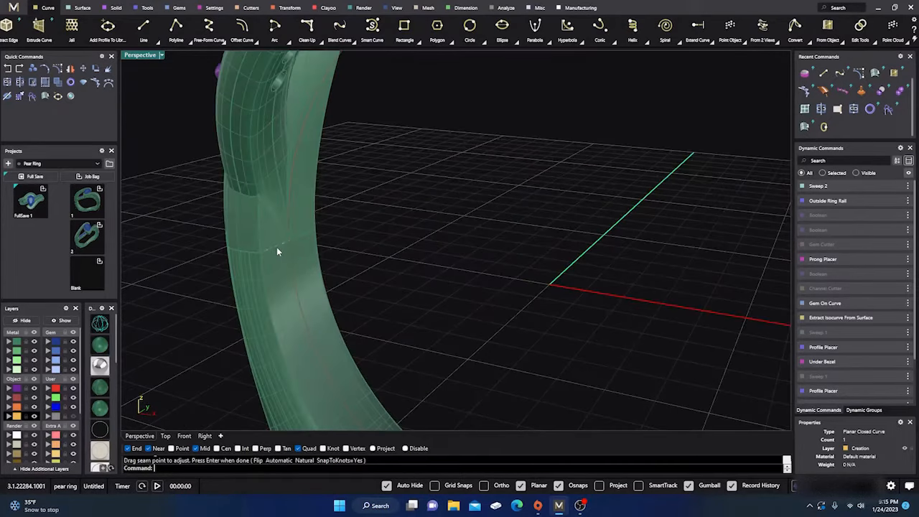
left_click(276, 251)
left_click(306, 274)
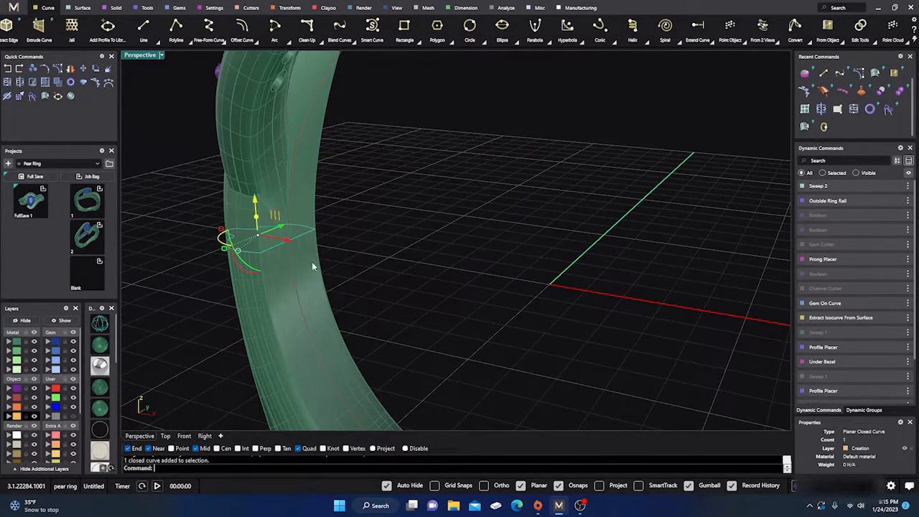
right_click(326, 241)
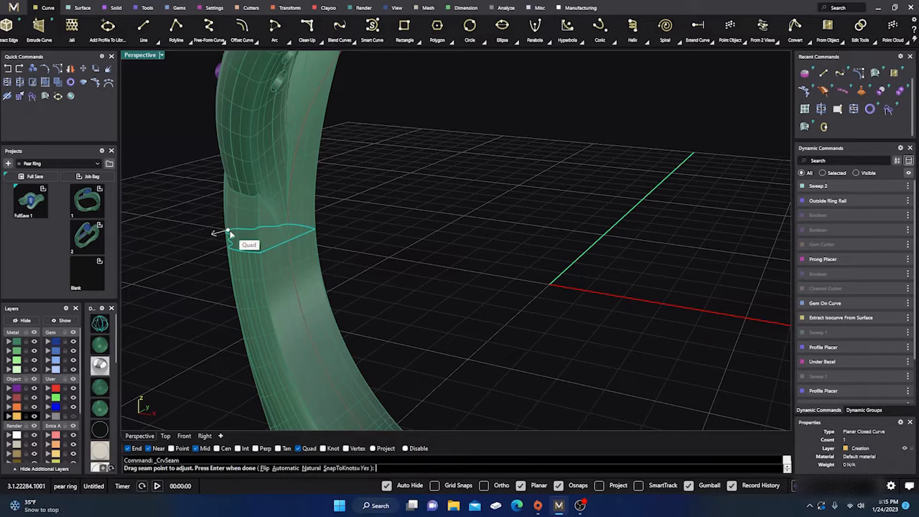
left_click_drag(230, 236, 291, 249)
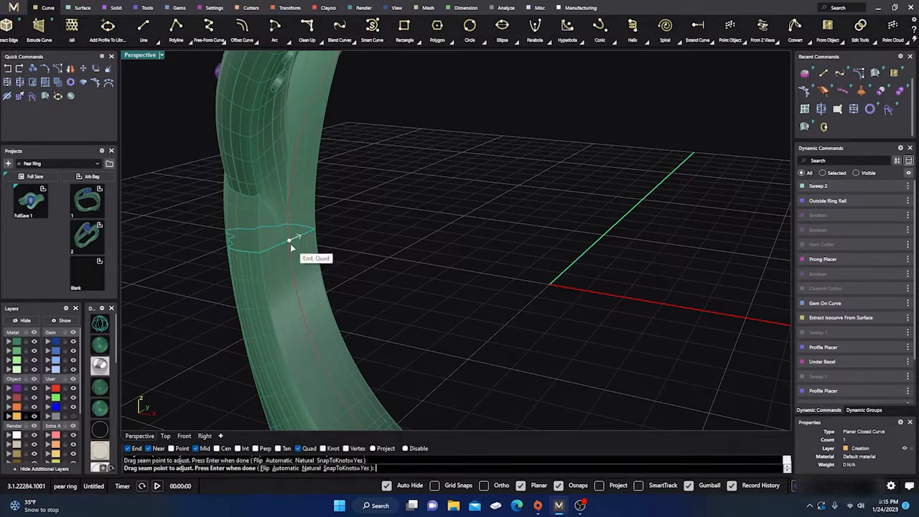
right_click(368, 190)
right_click_drag(368, 189, 507, 272)
scroll(396, 301, "up", 5)
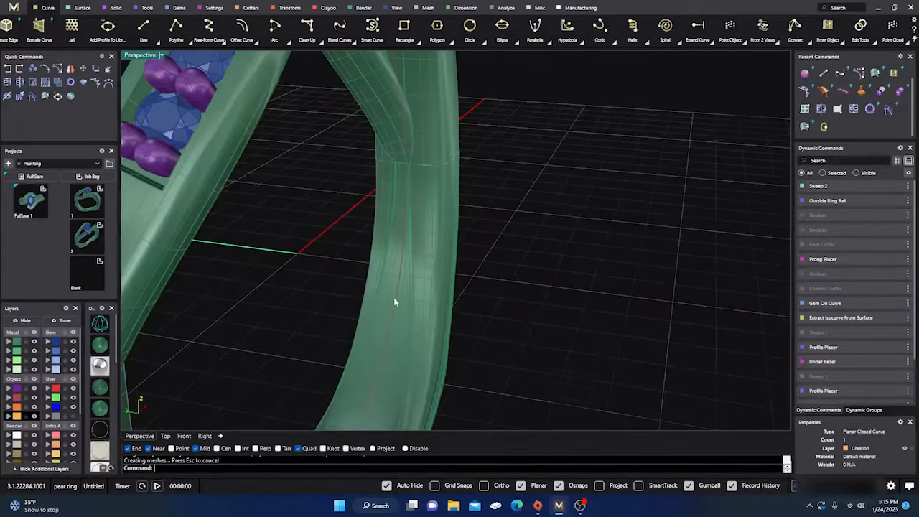
Inspect the swept lower shank and its joints with the upper shank in shaded and rendered display
right_click_drag(412, 301, 465, 293)
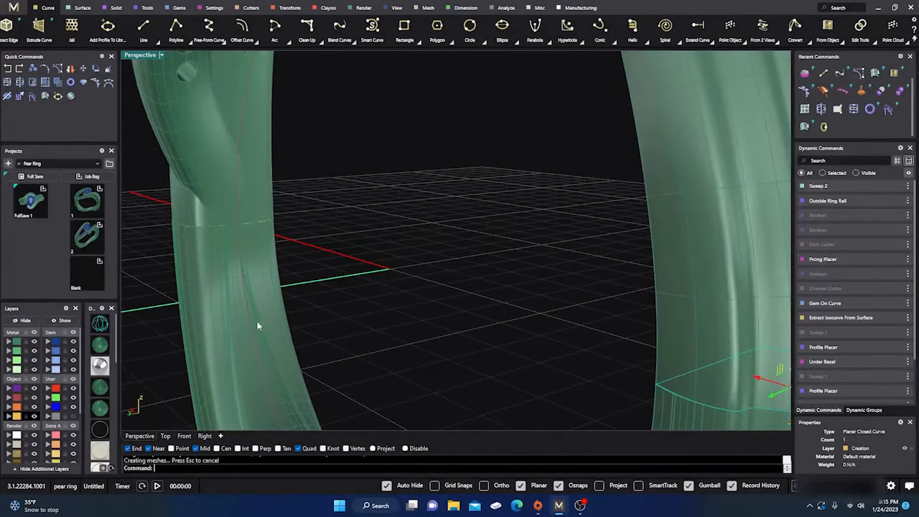
scroll(337, 335, "down", 8)
right_click_drag(410, 367, 277, 382)
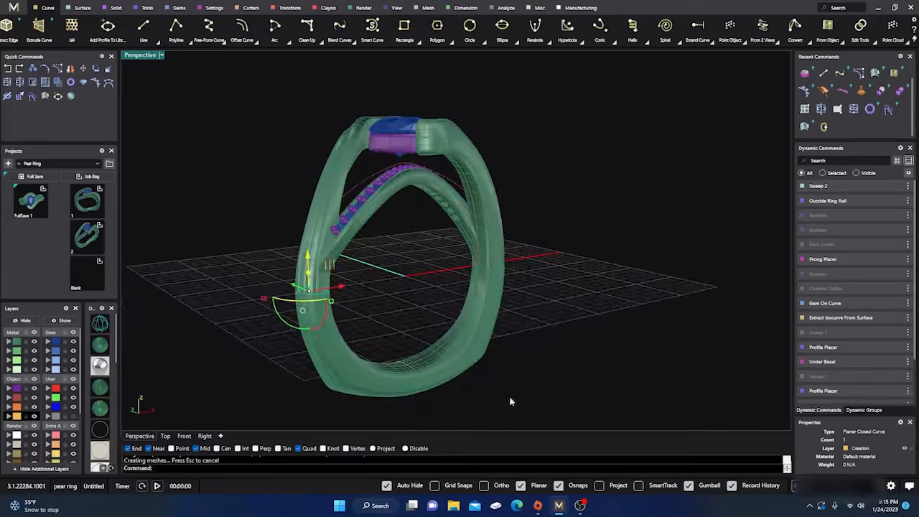
scroll(407, 385, "up", 4)
left_click(107, 366)
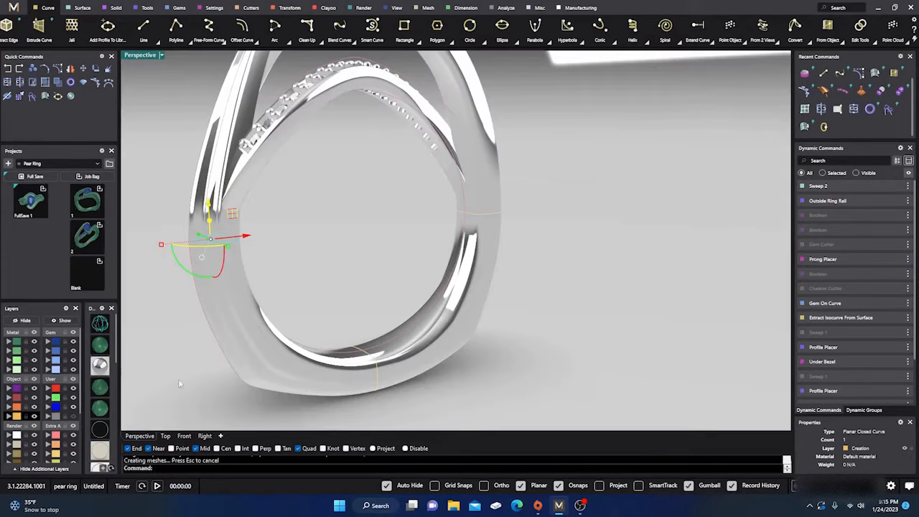
right_click_drag(419, 384, 303, 365)
scroll(173, 371, "down", 3)
left_click(103, 350)
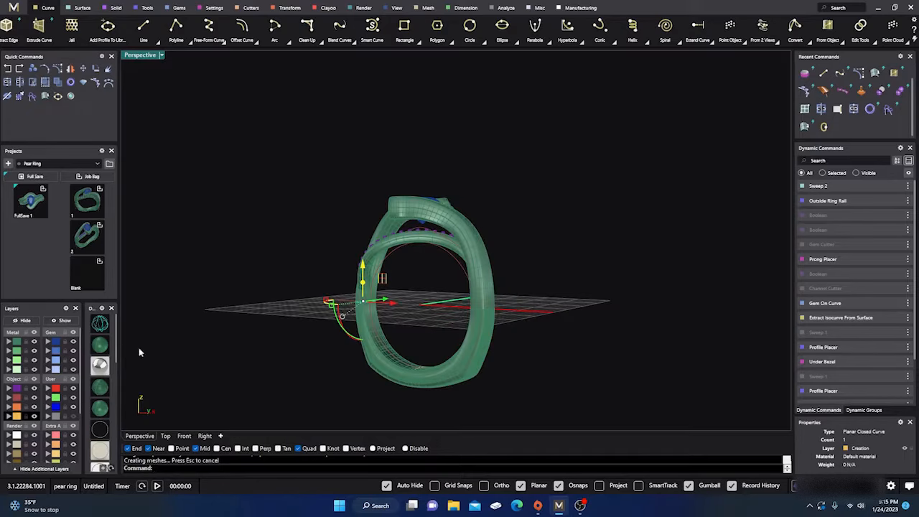
Edit the lower shank's Sweep 2 and turn off its Maintain Height option
scroll(363, 344, "down", 5)
mouse_move(362, 352)
right_mouse_down()
mouse_move(397, 402)
mouse_move(384, 314)
right_mouse_up()
scroll(442, 355, "up", 3)
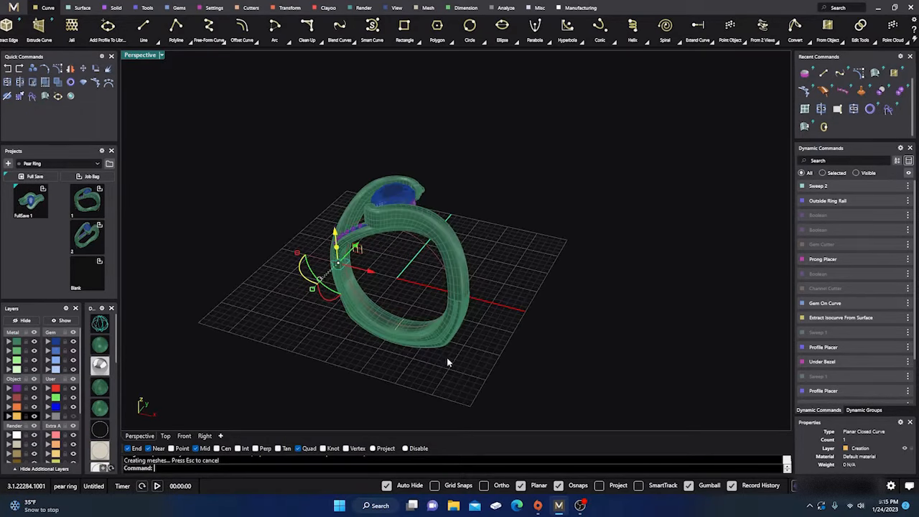
left_click(441, 337)
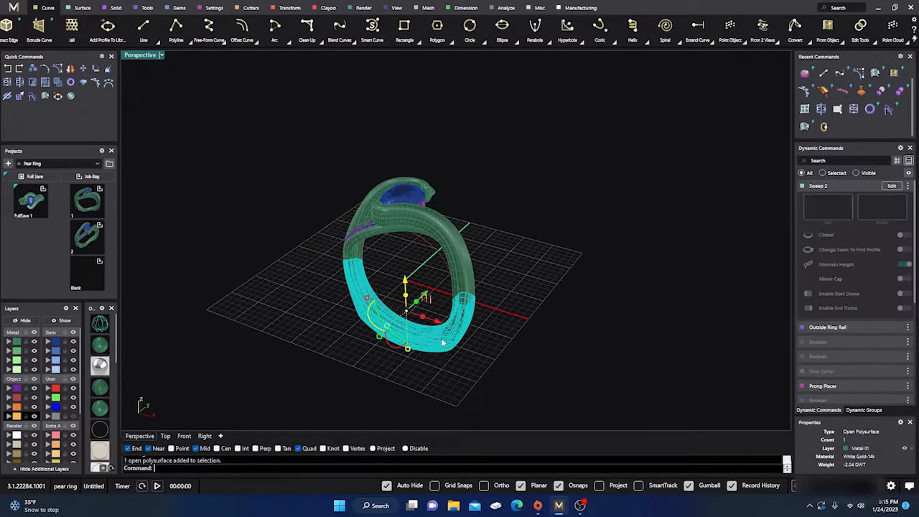
left_click(891, 186)
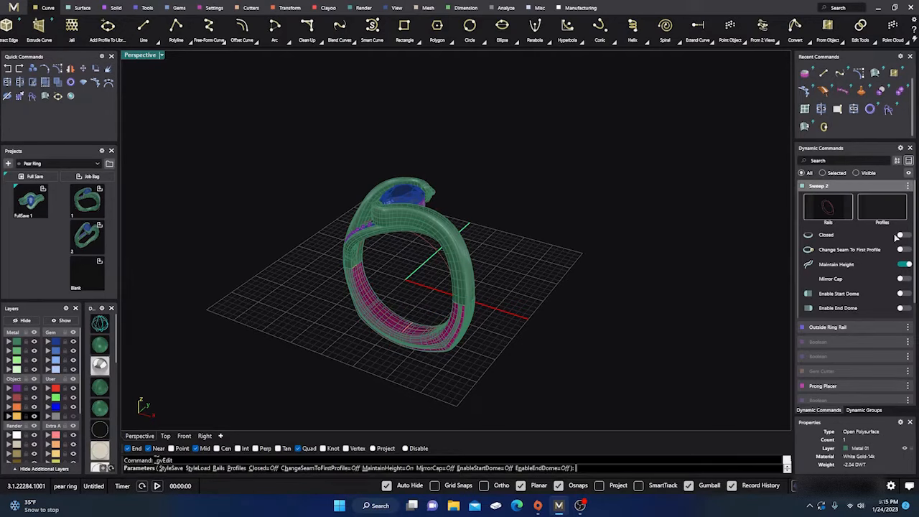
left_click(900, 264)
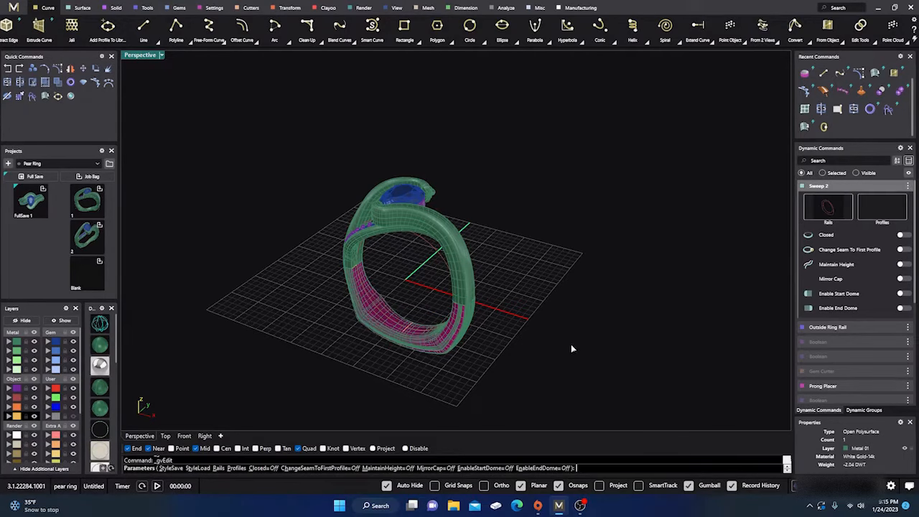
right_click_drag(571, 344, 397, 338)
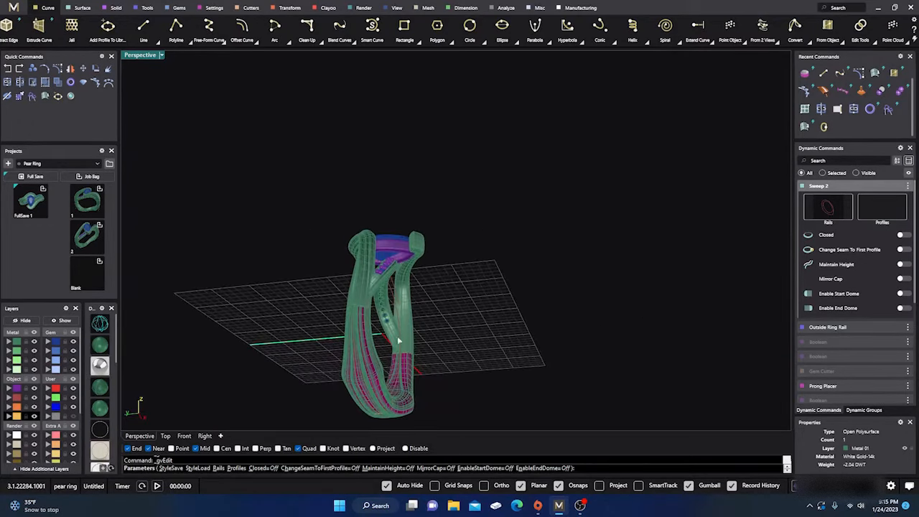
right_click(281, 346)
Show the ring in rendered display and hide the brownish-red object layer
right_click_drag(290, 349, 331, 361)
scroll(381, 355, "up", 5)
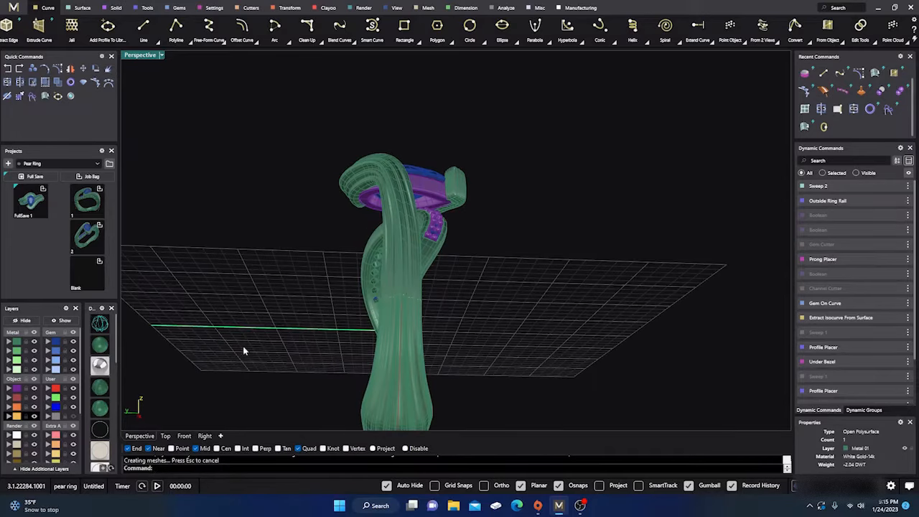
left_click(100, 365)
mouse_move(410, 289)
right_mouse_down()
mouse_move(484, 250)
mouse_move(489, 318)
mouse_move(404, 367)
mouse_move(420, 329)
right_mouse_up()
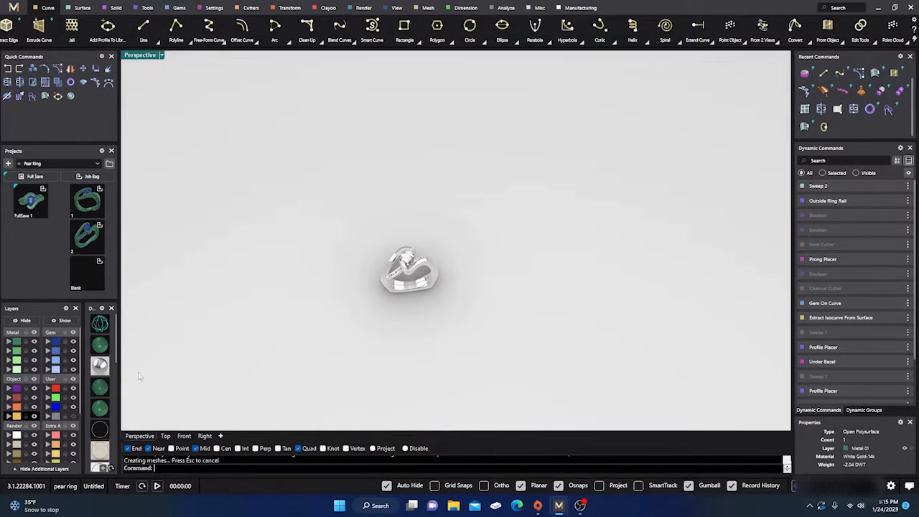
left_click(31, 417)
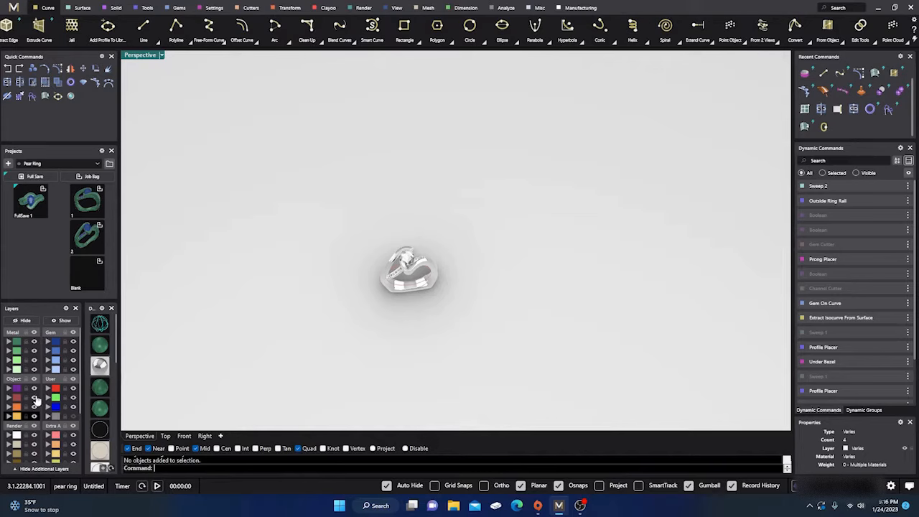
Examine the rendered ring from above, checking the pear stone, bypass arms and gem-set rail
scroll(406, 270, "up", 12)
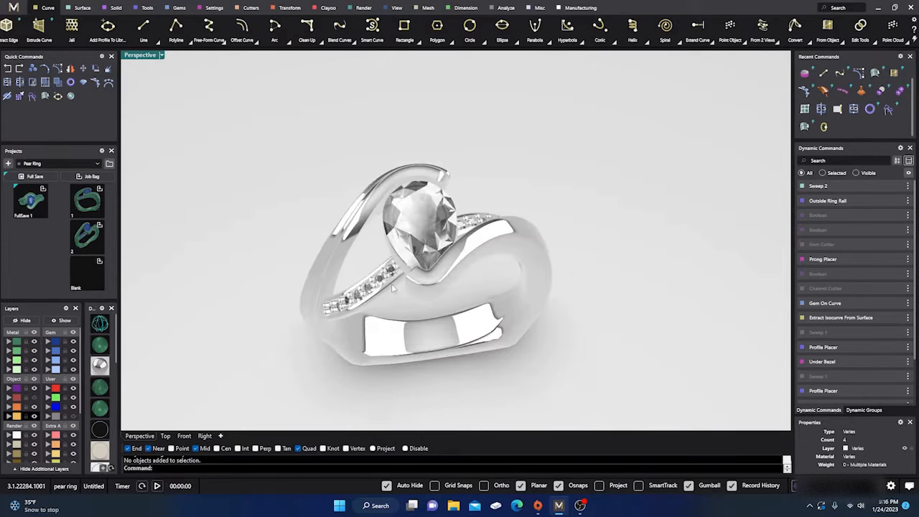
mouse_move(391, 284)
right_mouse_down()
mouse_move(403, 322)
mouse_move(440, 320)
mouse_move(421, 305)
mouse_move(414, 272)
mouse_move(392, 268)
right_mouse_up()
scroll(404, 320, "down", 4)
scroll(420, 248, "up", 3)
mouse_move(405, 308)
right_mouse_down()
mouse_move(428, 265)
mouse_move(412, 305)
right_mouse_up()
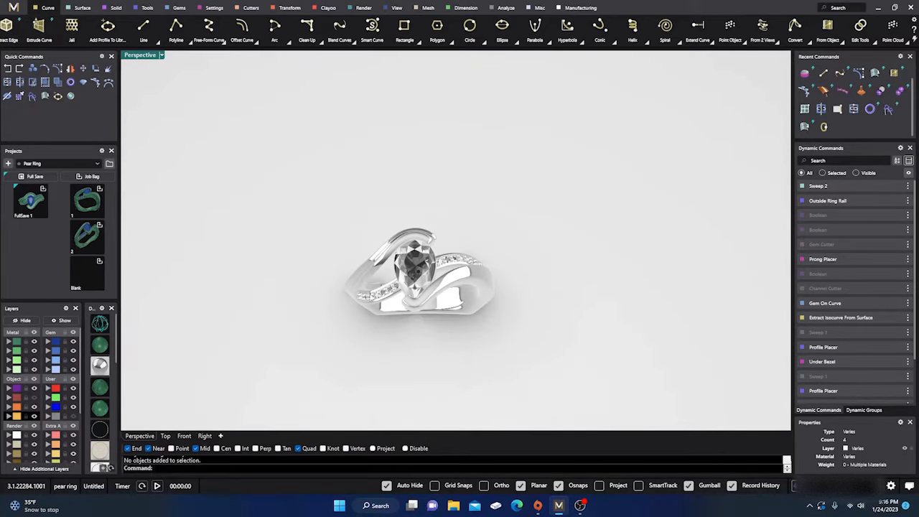
right_click_drag(478, 280, 454, 300)
scroll(454, 300, "up", 6)
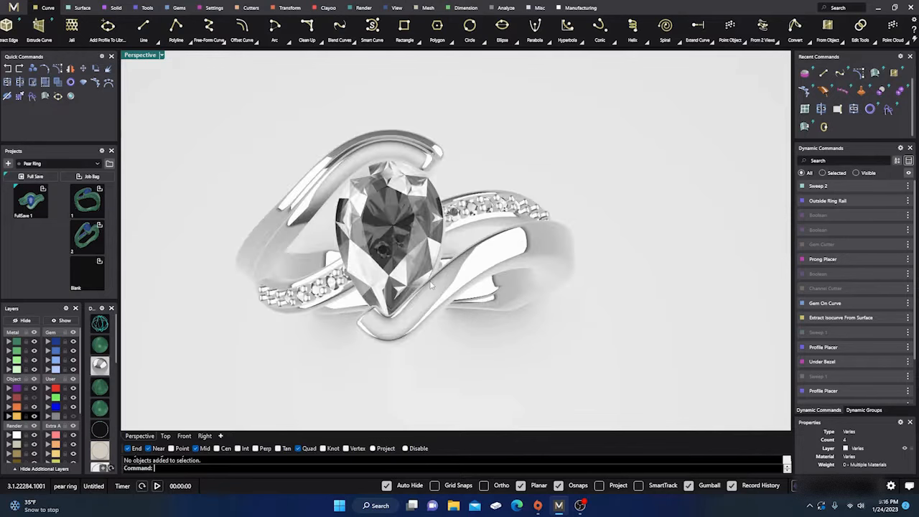
right_click_drag(442, 314, 483, 266)
scroll(482, 267, "down", 8)
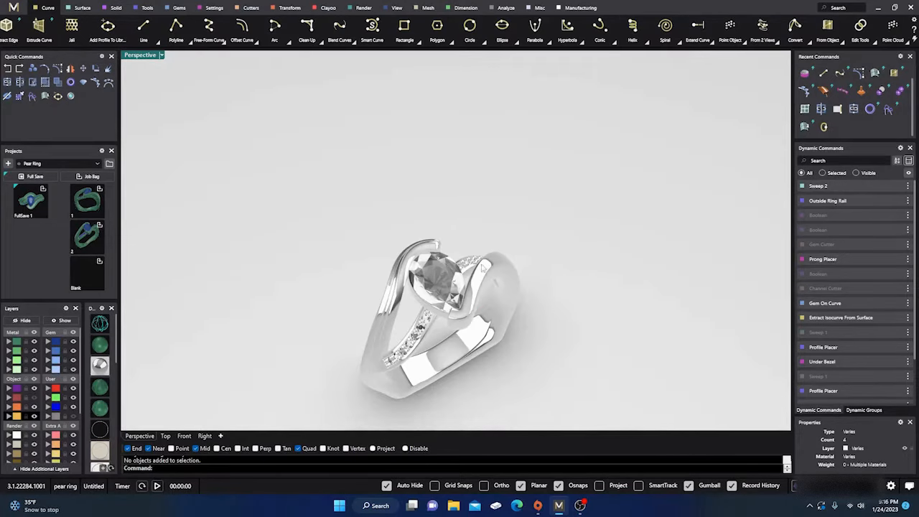
right_click_drag(467, 306, 484, 350)
scroll(444, 345, "down", 6)
scroll(424, 324, "up", 7)
scroll(436, 323, "up", 6)
scroll(463, 323, "down", 6)
scroll(344, 241, "up", 5)
right_click_drag(385, 281, 468, 309)
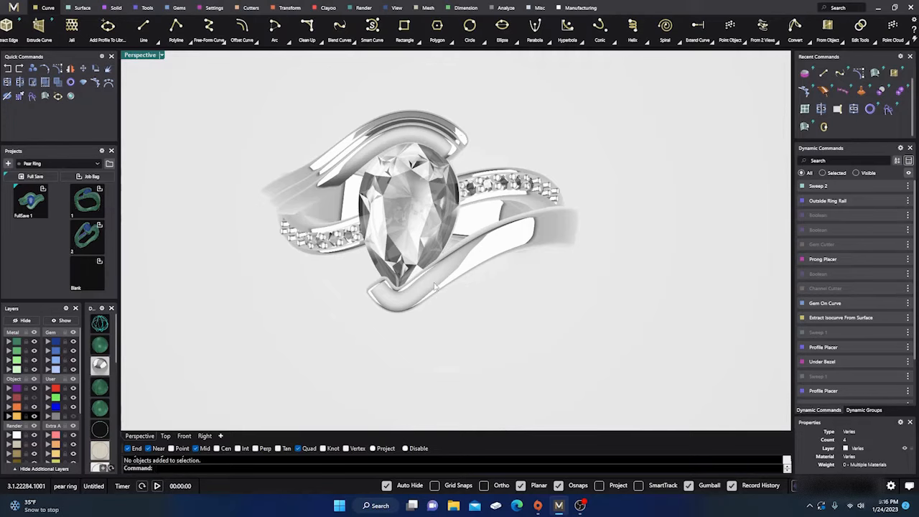
scroll(486, 341, "down", 2)
right_click_drag(485, 341, 472, 287)
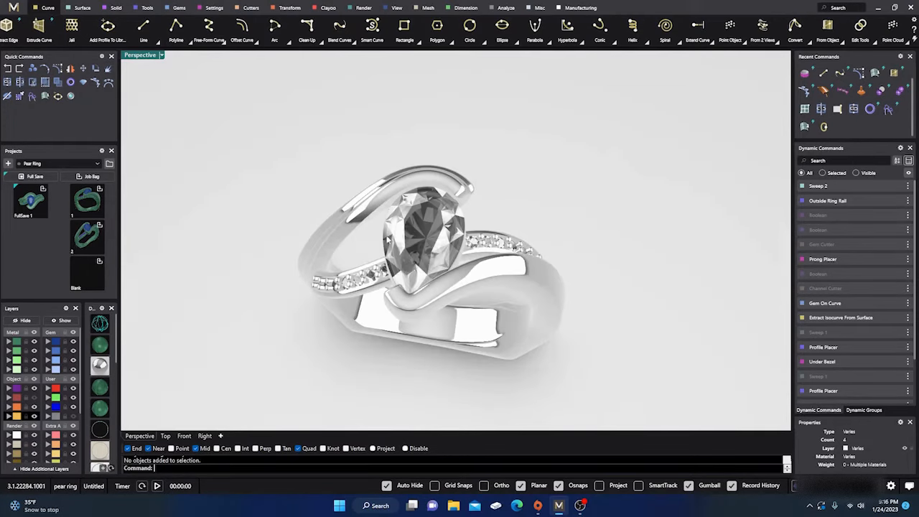
Review the rendered ring from the side and at an angle, checking the stone setting, shank and accent gems
right_click_drag(417, 176, 482, 224)
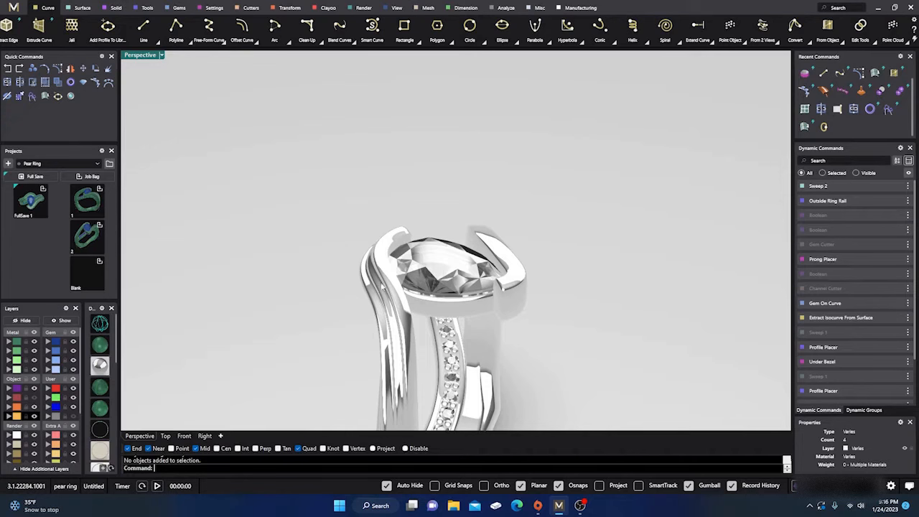
scroll(406, 276, "down", 4)
right_click_drag(408, 279, 345, 284)
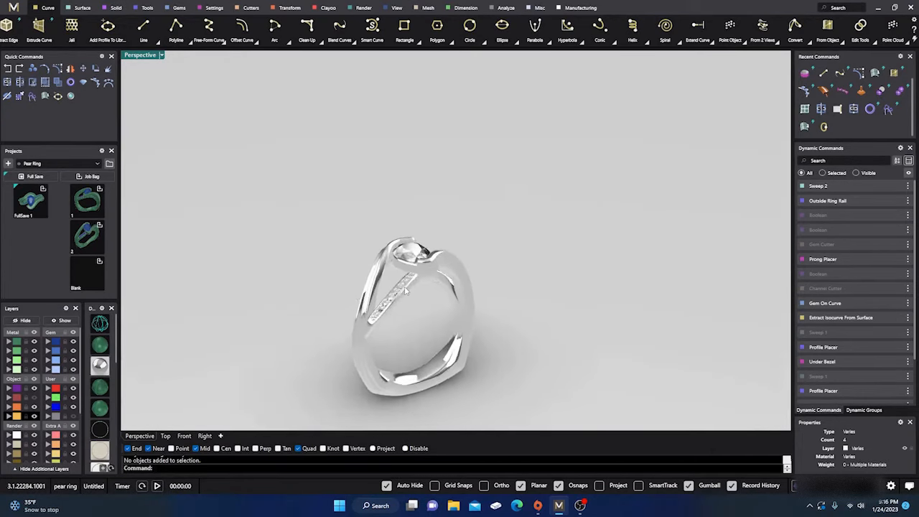
scroll(409, 278, "down", 3)
mouse_move(421, 322)
right_mouse_down()
mouse_move(416, 286)
mouse_move(419, 337)
right_mouse_up()
scroll(411, 266, "up", 8)
scroll(451, 234, "up", 3)
scroll(470, 285, "down", 4)
mouse_move(469, 295)
right_mouse_down()
mouse_move(480, 285)
mouse_move(481, 292)
right_mouse_up()
scroll(481, 292, "down", 3)
scroll(482, 287, "up", 6)
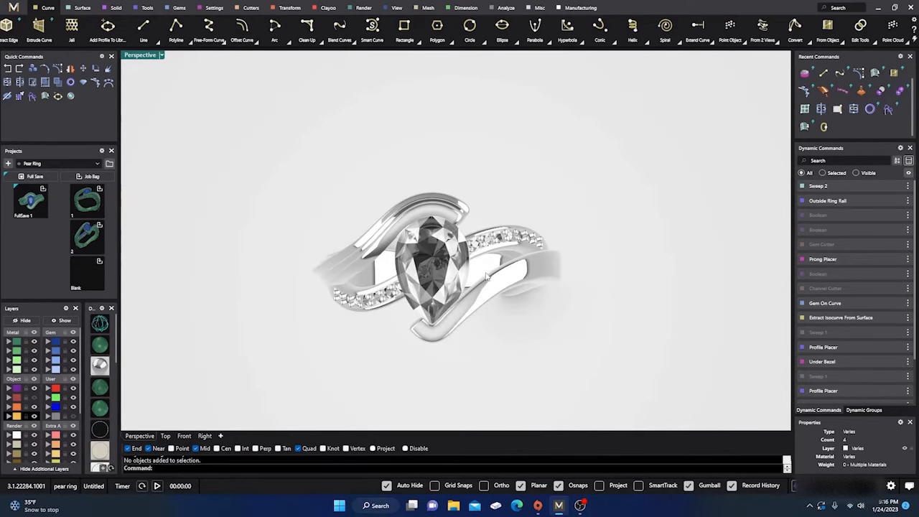
right_click_drag(516, 332, 488, 364)
scroll(488, 327, "down", 4)
scroll(475, 294, "down", 4)
scroll(455, 301, "up", 8)
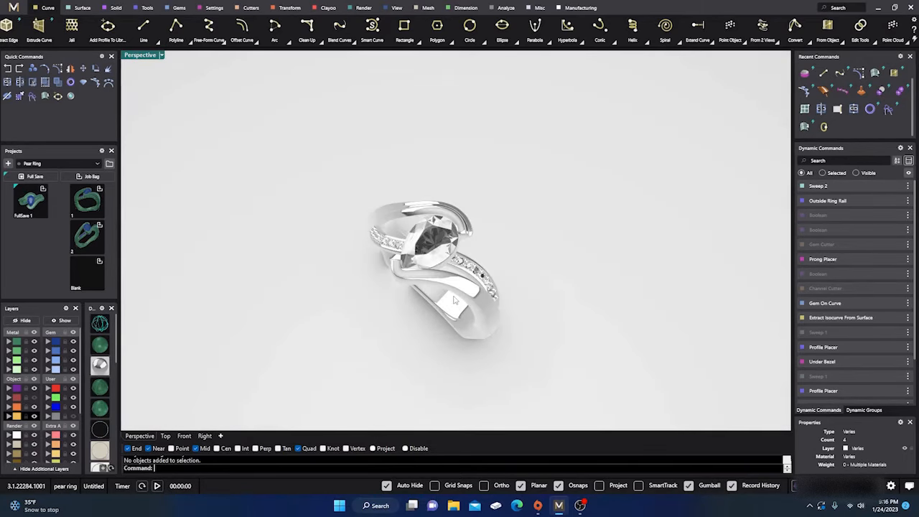
scroll(425, 241, "up", 7)
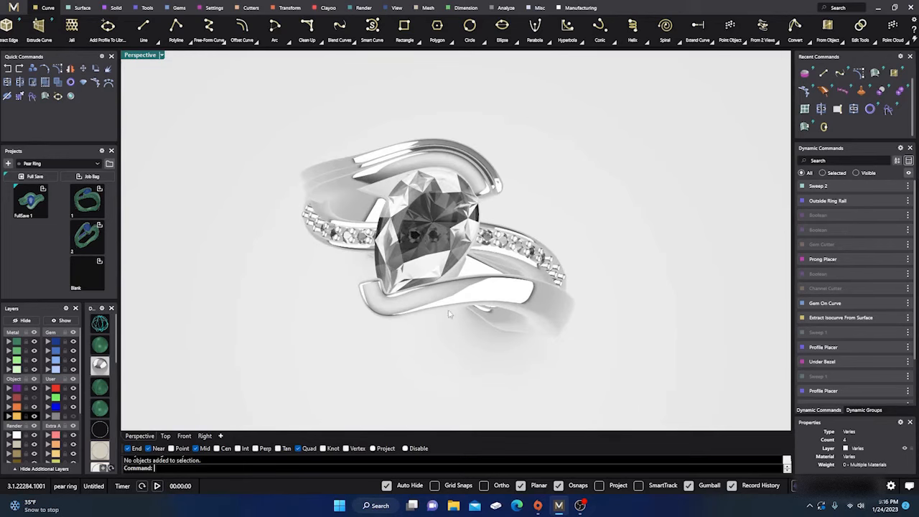